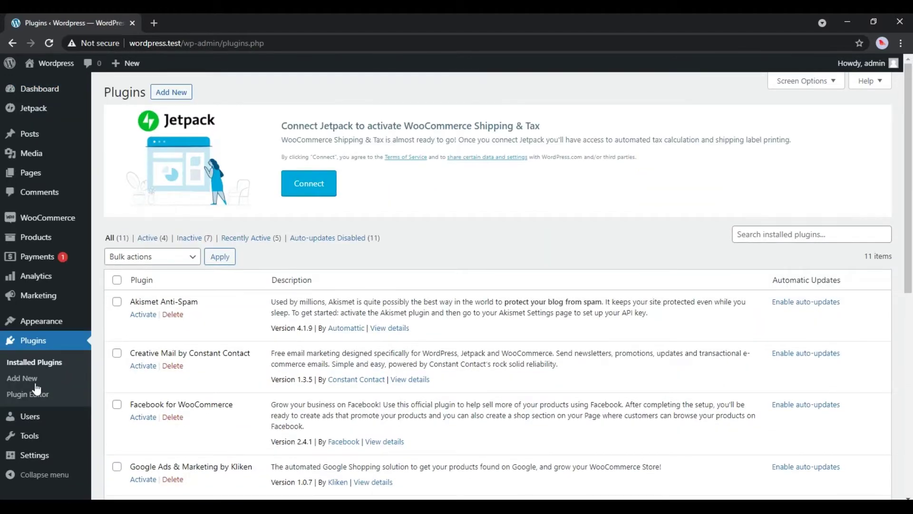
# Look over the installed plugins and search the add-plugins directory for "easy woocommerce discounts".
pyautogui.scroll(-8, 185, 342)
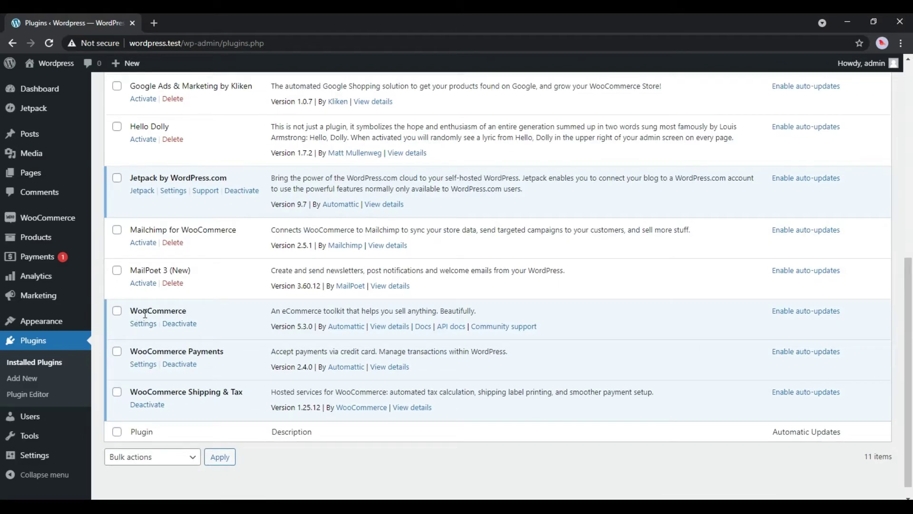
pyautogui.scroll(8, 183, 312)
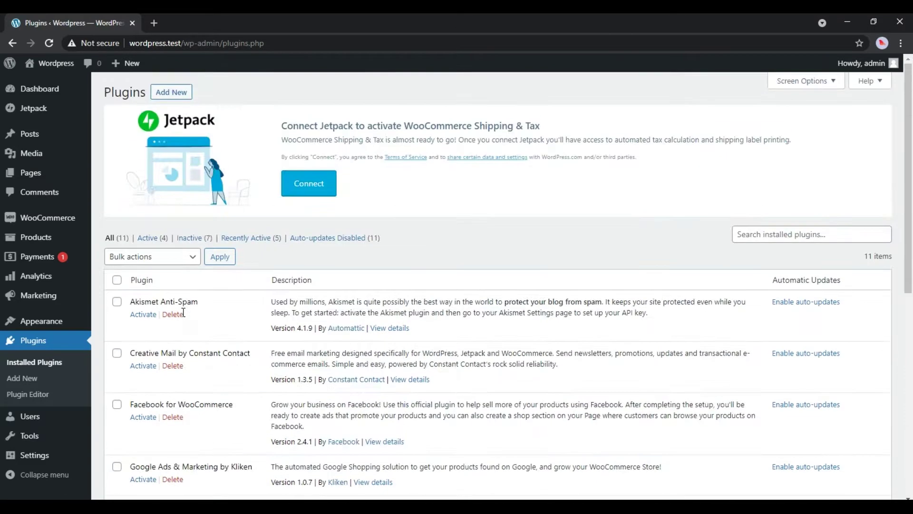
pyautogui.click(171, 92)
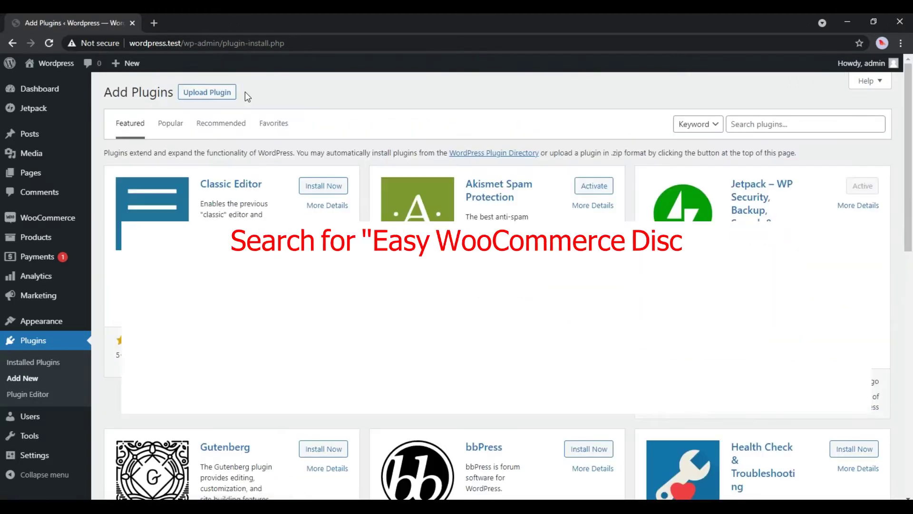
pyautogui.click(751, 122)
pyautogui.write('easy wo')
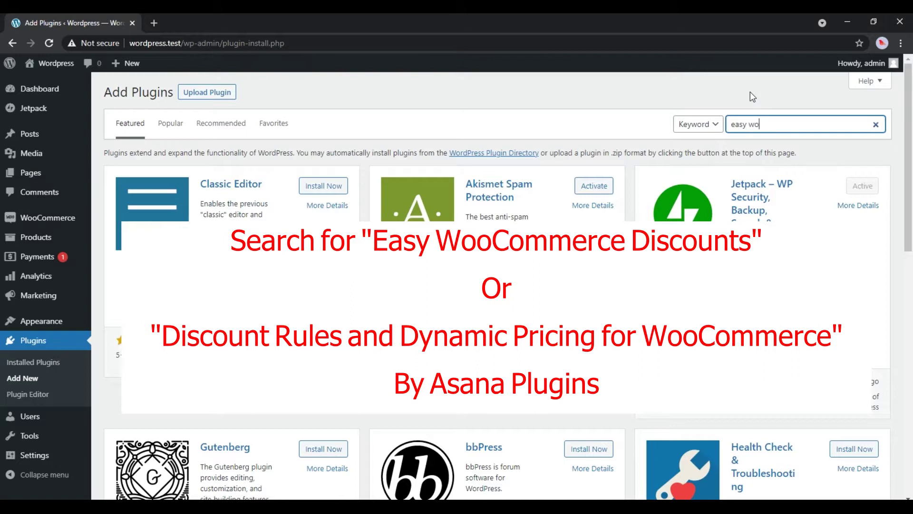
pyautogui.write('ocommerce discounts')
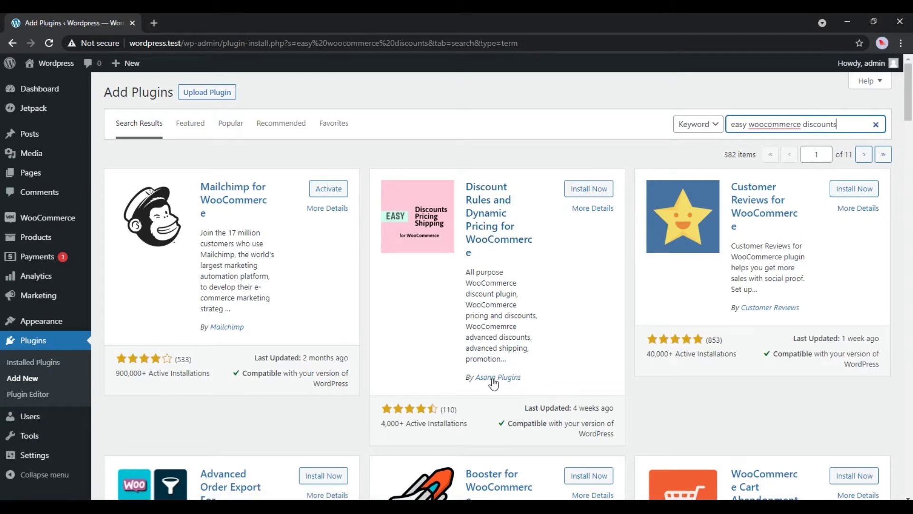
# Install and activate the Discount Rules and Dynamic Pricing for WooCommerce plugin by Asana Plugins.
pyautogui.moveTo(524, 379); pyautogui.dragTo(477, 381)
pyautogui.click(559, 340)
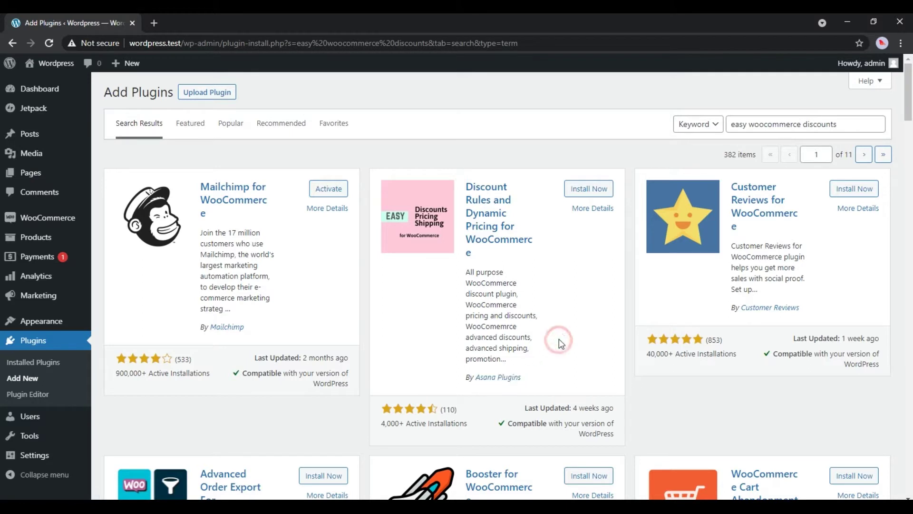
pyautogui.click(590, 190)
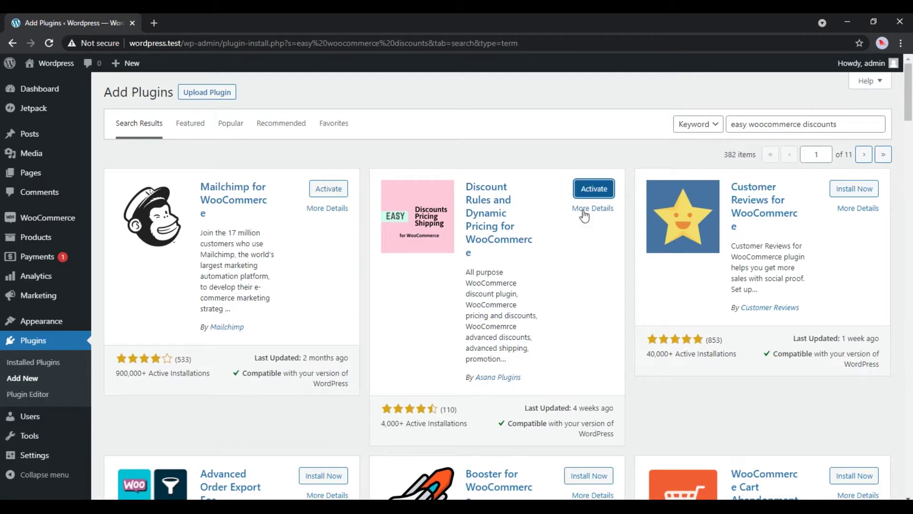
pyautogui.click(604, 195)
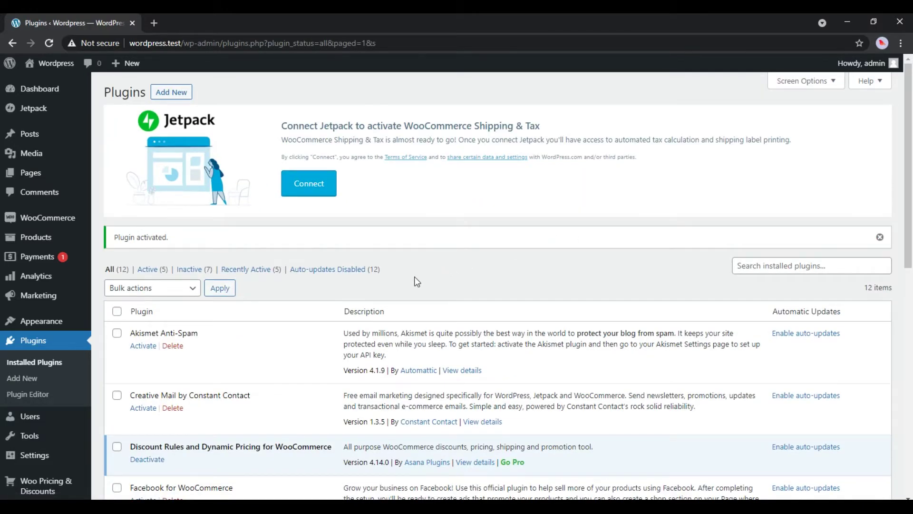
# Add a new pricing rule in Woo Pricing & Discounts and name it "Percentage discount on all of products".
pyautogui.scroll(-4, 222, 445)
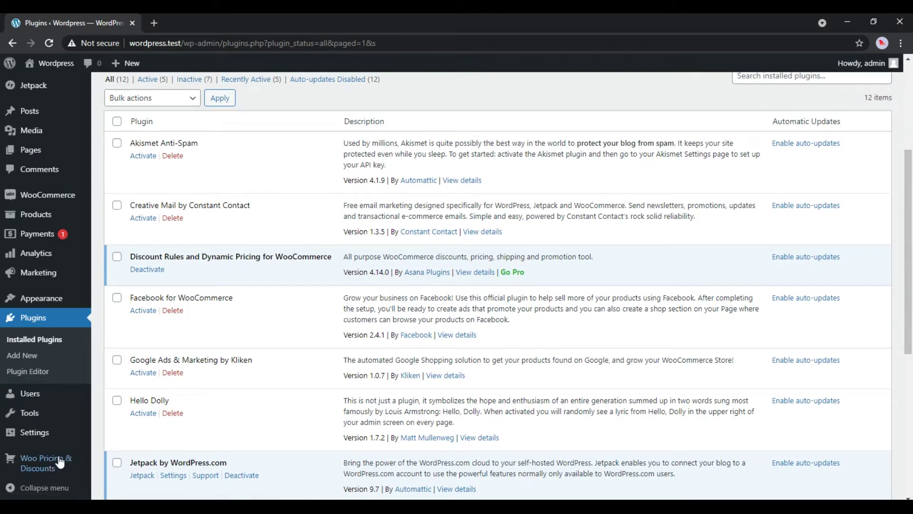
pyautogui.moveTo(53, 468)
pyautogui.click(45, 463)
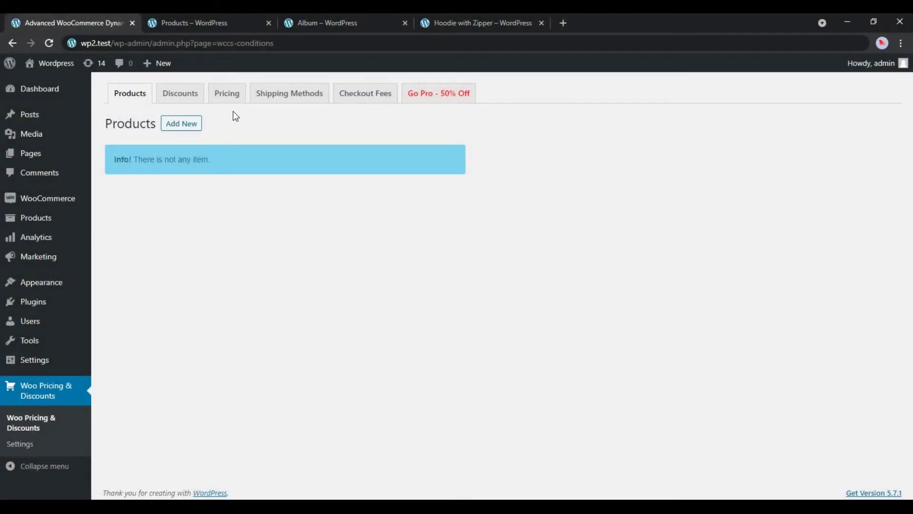
pyautogui.click(223, 95)
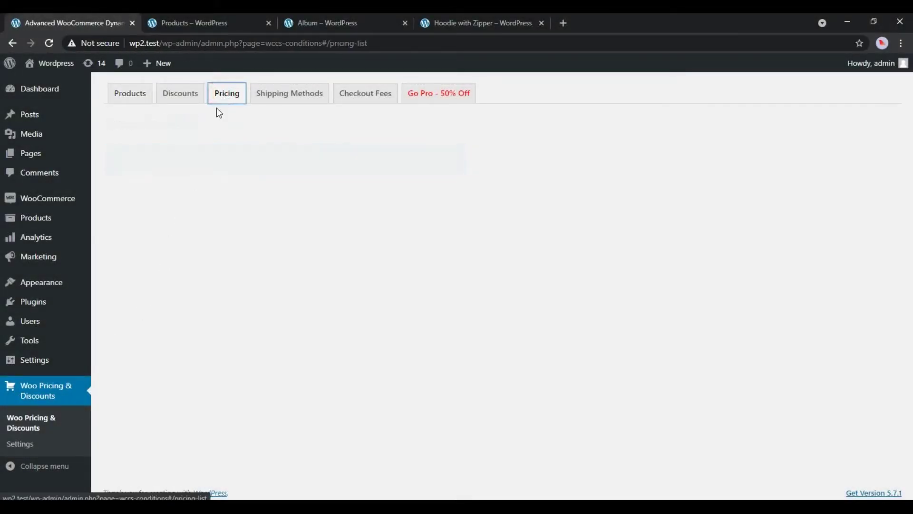
pyautogui.click(169, 125)
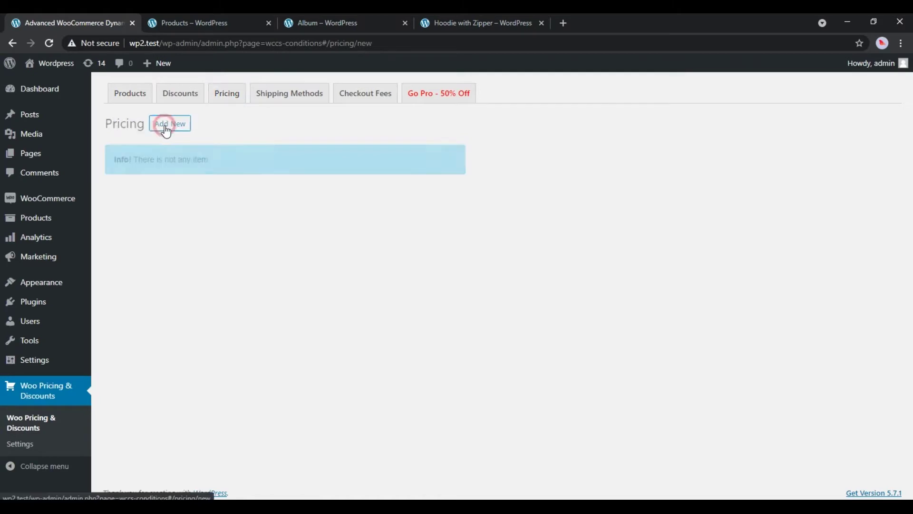
pyautogui.click(268, 150)
pyautogui.doubleClick(268, 150)
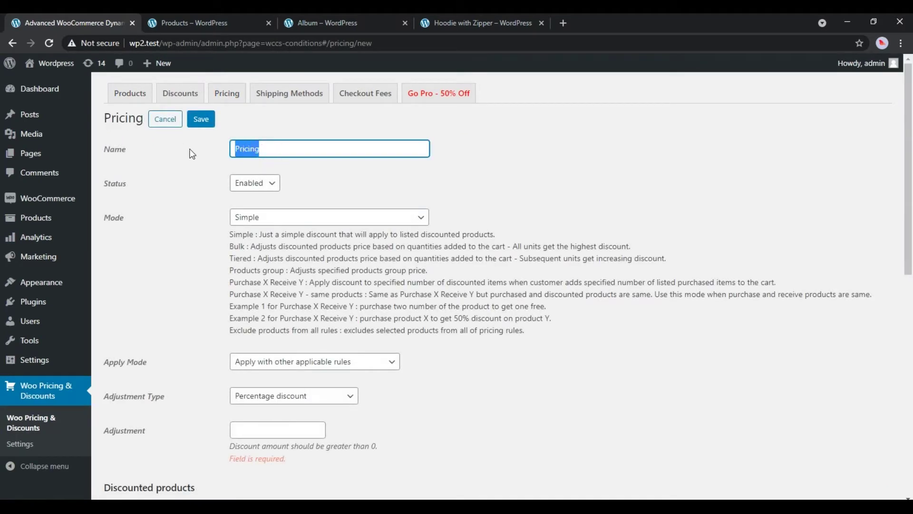
pyautogui.write('Percentage discount on all of products')
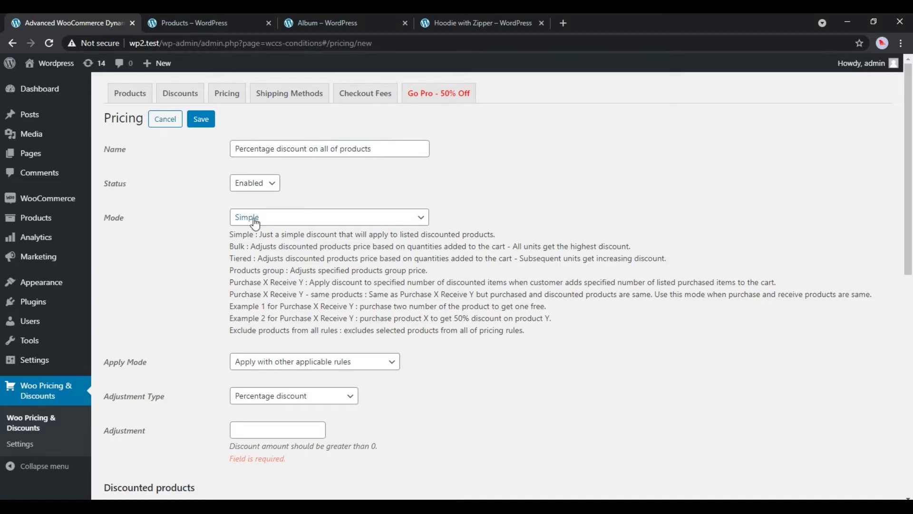
# Set the rule to Simple mode with a Percentage discount adjustment of 20.
pyautogui.click(255, 219)
pyautogui.click(246, 232)
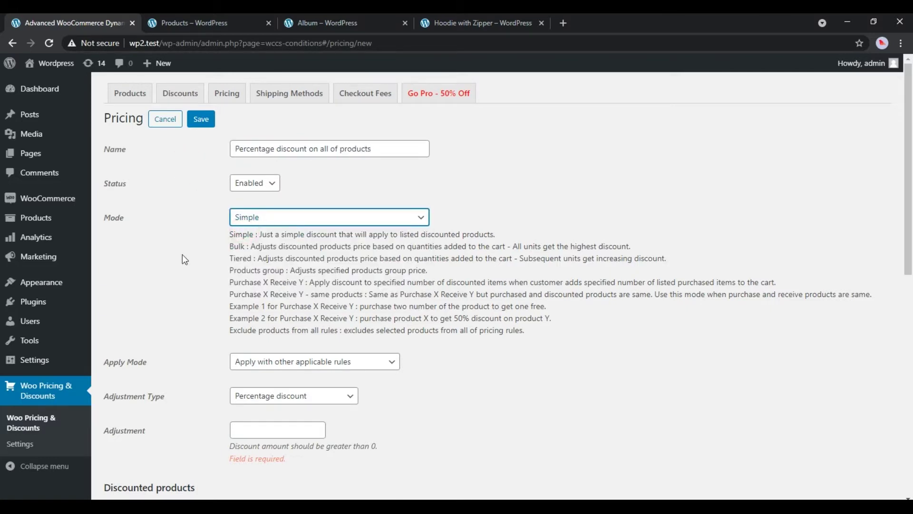
pyautogui.scroll(-4, 182, 254)
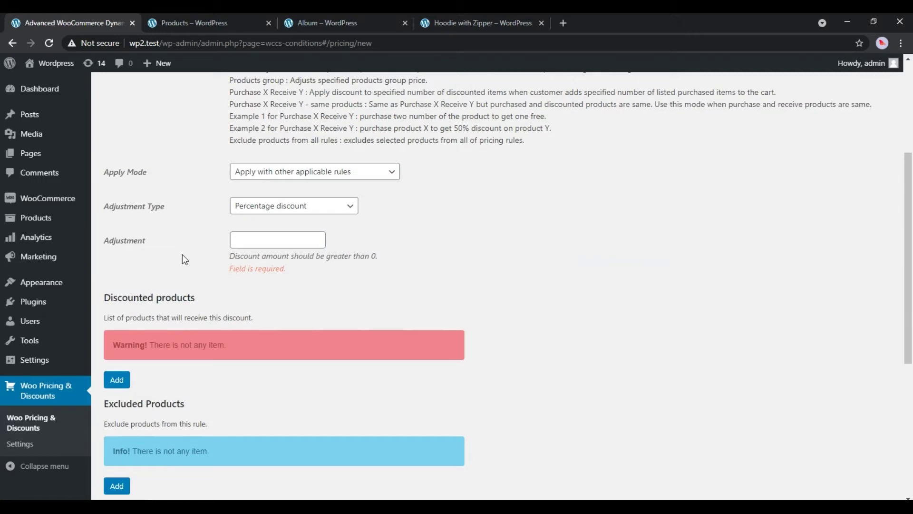
pyautogui.click(287, 209)
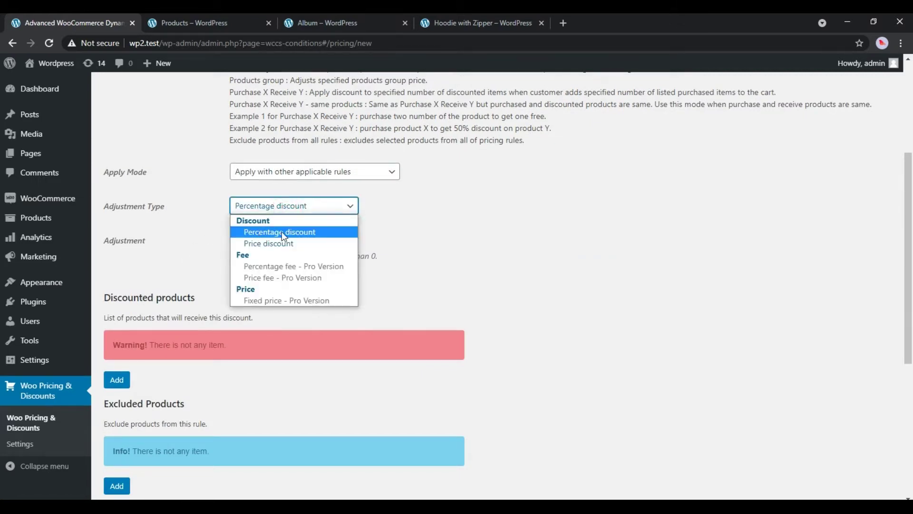
pyautogui.click(259, 232)
pyautogui.click(260, 241)
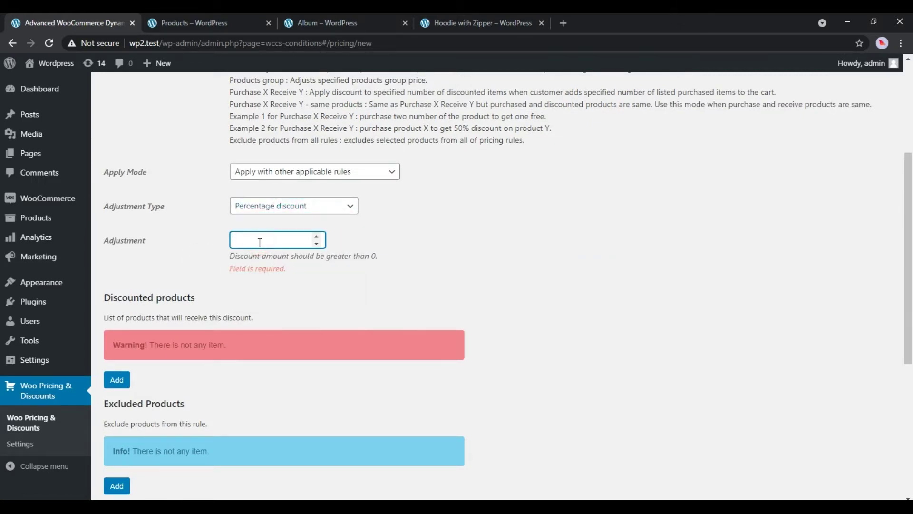
pyautogui.write('20')
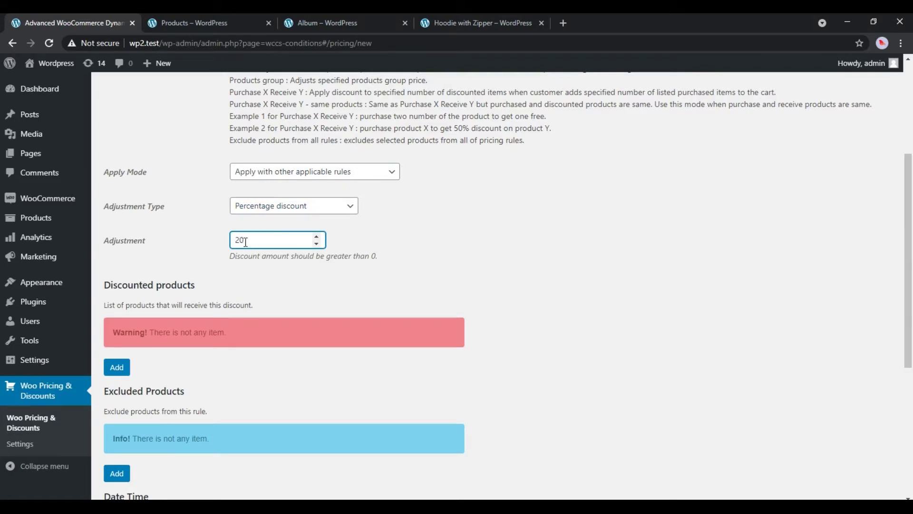
# Add All products as the rule's discounted products, then save the rule and return to the pricing list.
pyautogui.click(117, 366)
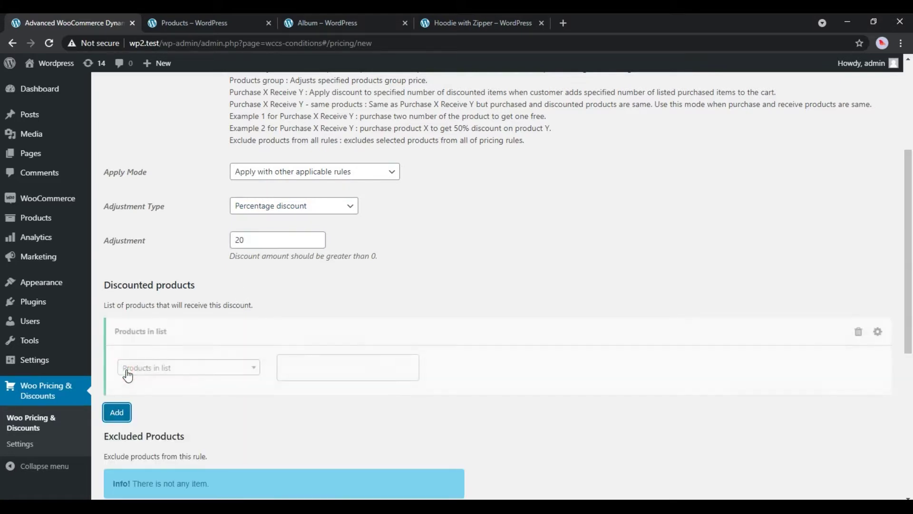
pyautogui.click(185, 372)
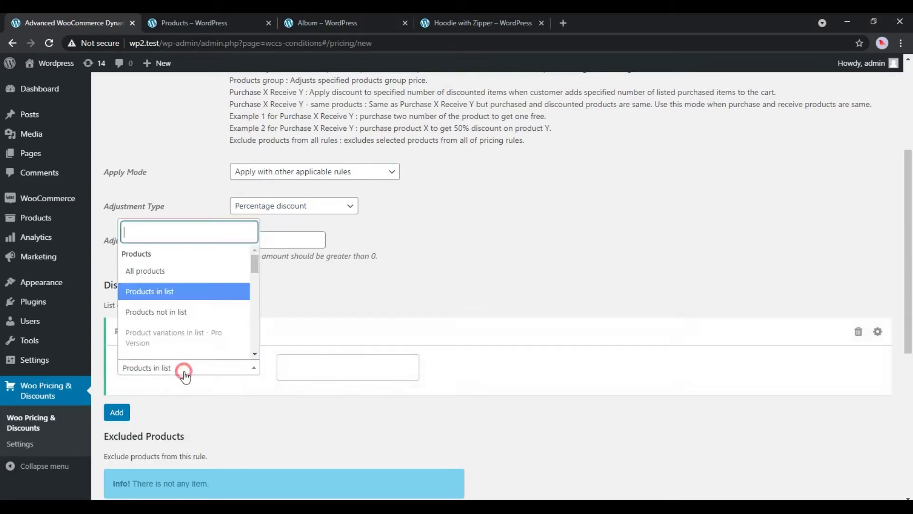
pyautogui.click(151, 272)
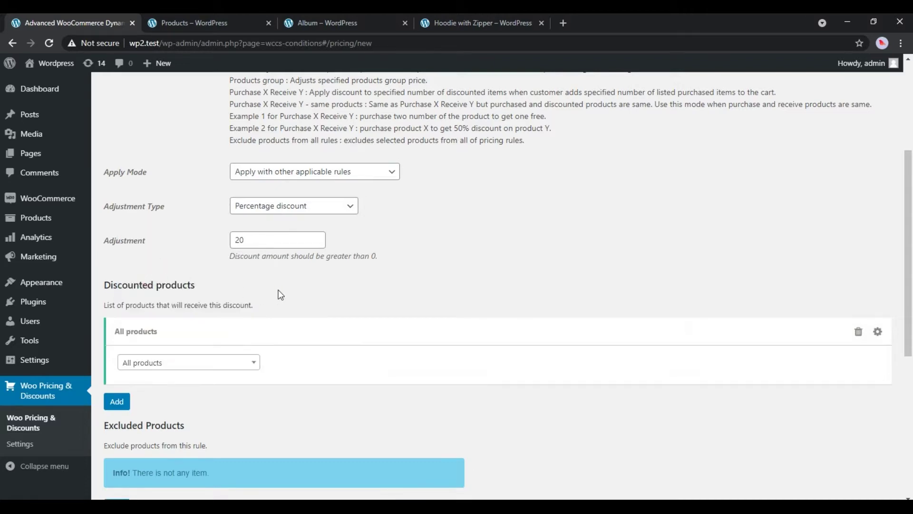
pyautogui.scroll(-7, 279, 293)
pyautogui.scroll(10, 280, 295)
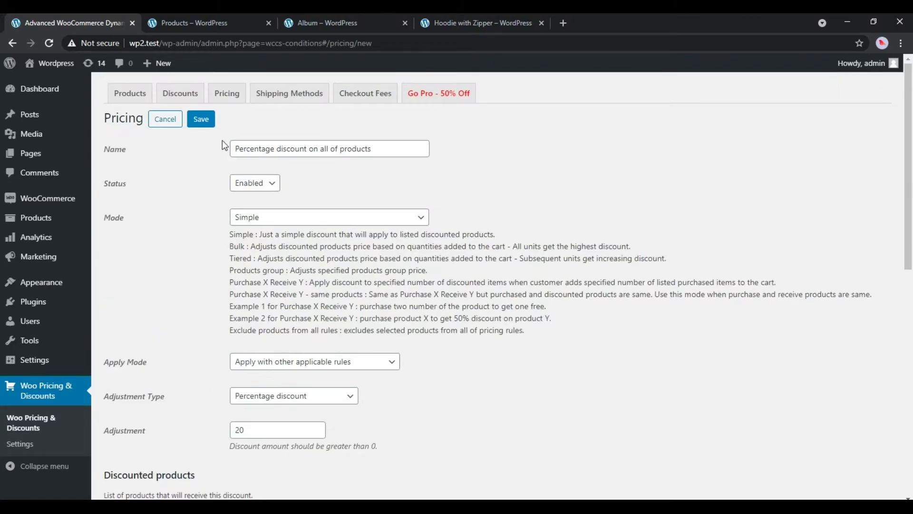
pyautogui.click(202, 120)
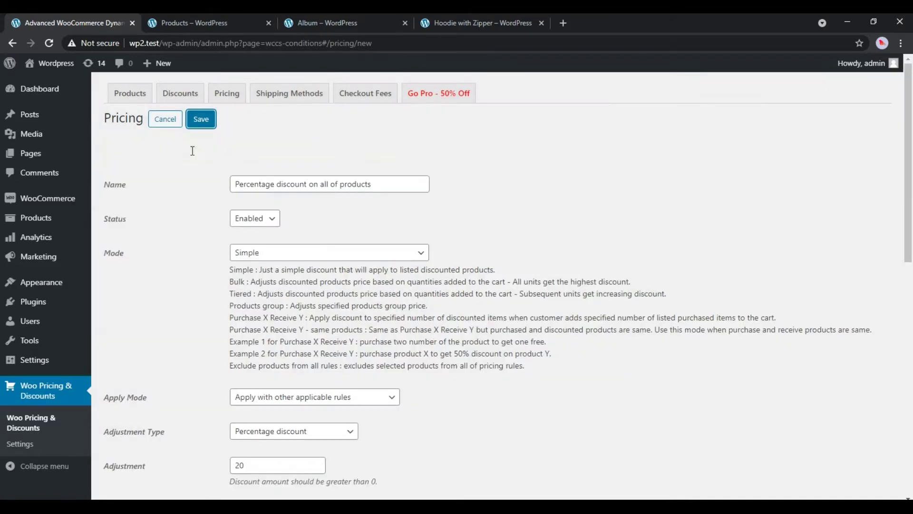
pyautogui.click(165, 121)
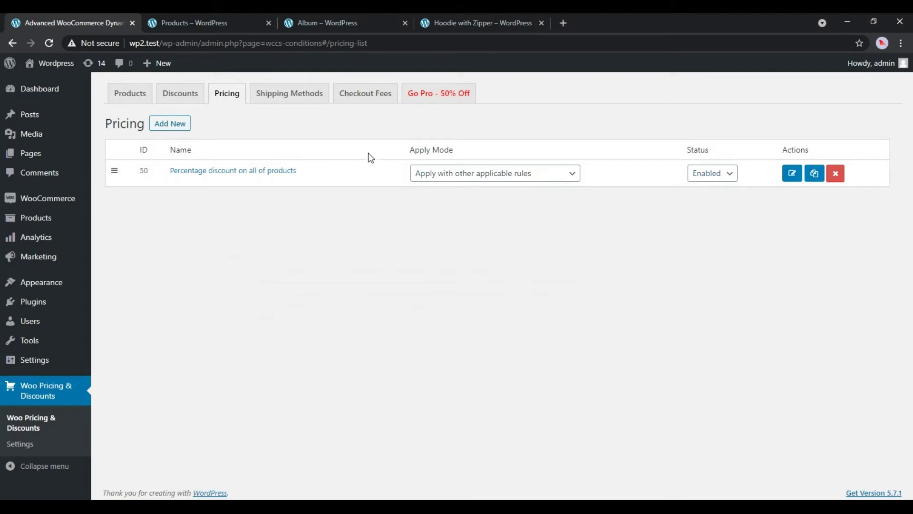
# Reload the Album product page in the store to check its discounted price and add one Album to the cart.
pyautogui.click(349, 21)
pyautogui.click(116, 261)
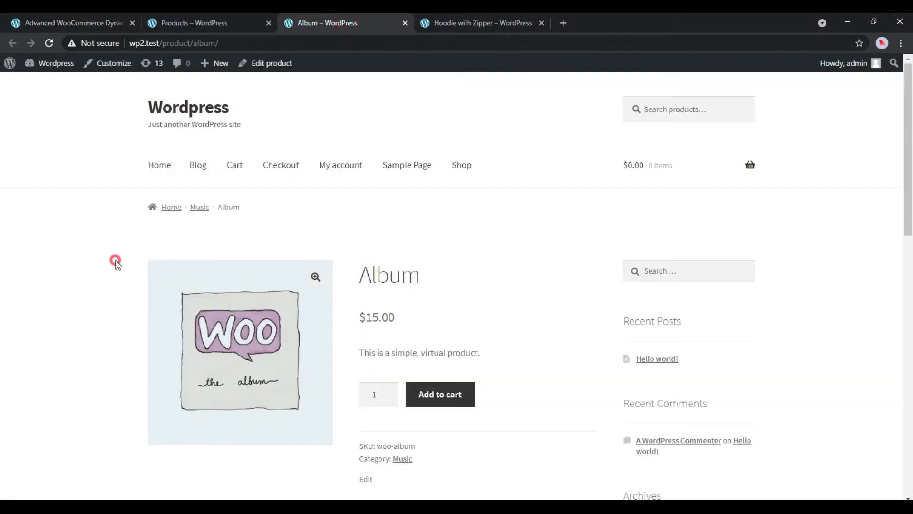
pyautogui.press('F5')
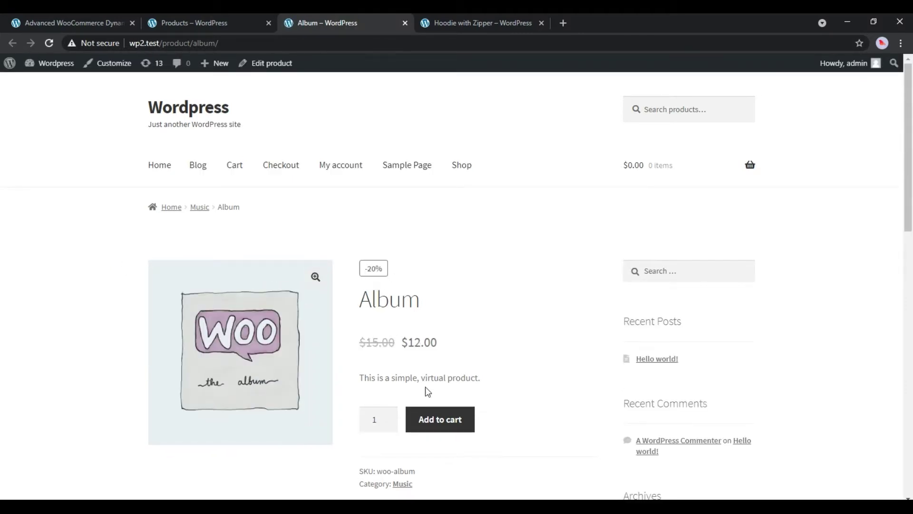
pyautogui.click(441, 419)
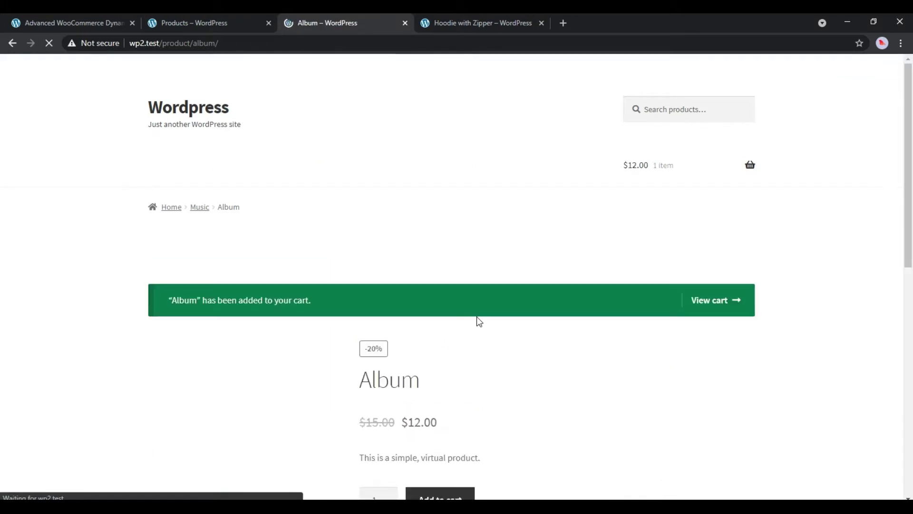
# Reload the Hoodie with Zipper product page, add one to the cart, and view the cart.
pyautogui.click(467, 19)
pyautogui.click(473, 239)
pyautogui.press('F5')
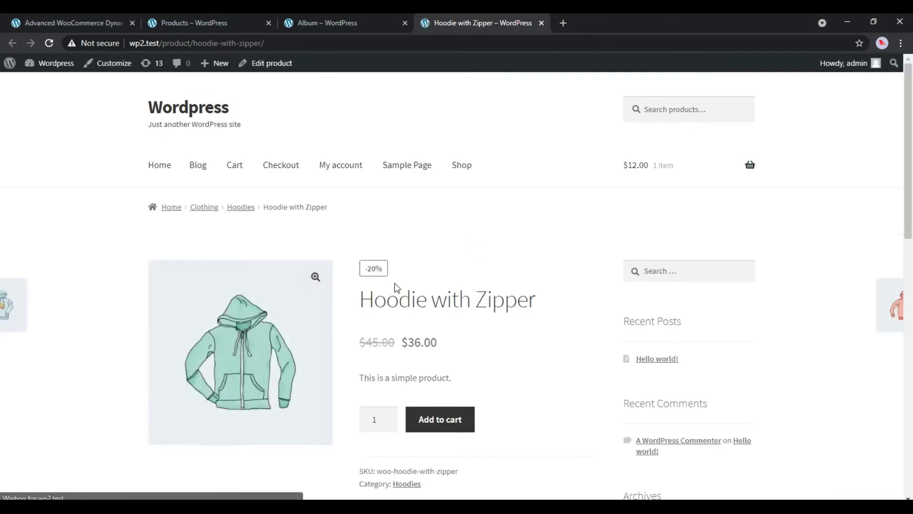
pyautogui.click(438, 417)
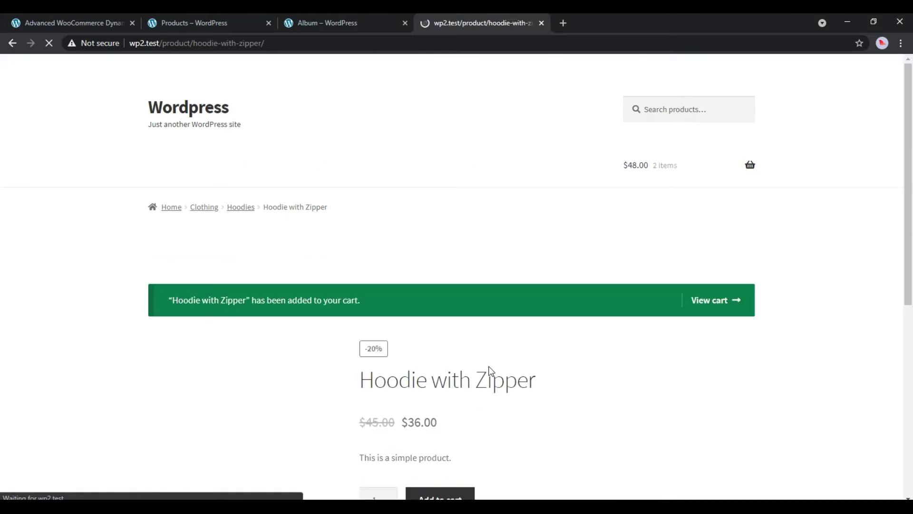
pyautogui.click(708, 301)
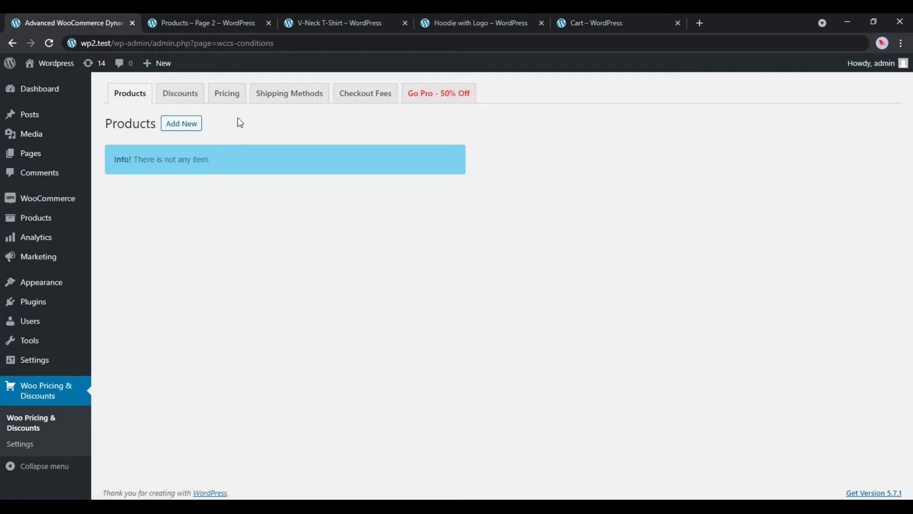
# Add another new pricing rule in Woo Pricing & Discounts and name it "Price discount on all products".
pyautogui.click(221, 100)
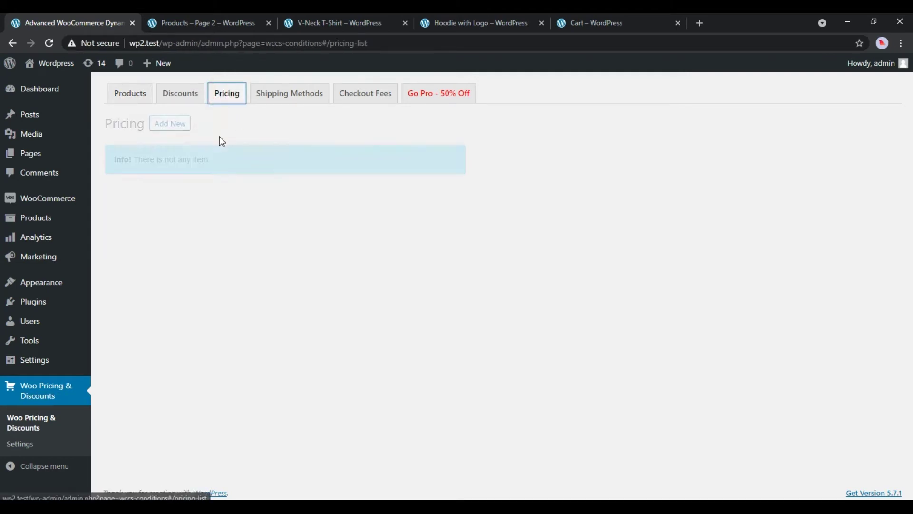
pyautogui.click(167, 132)
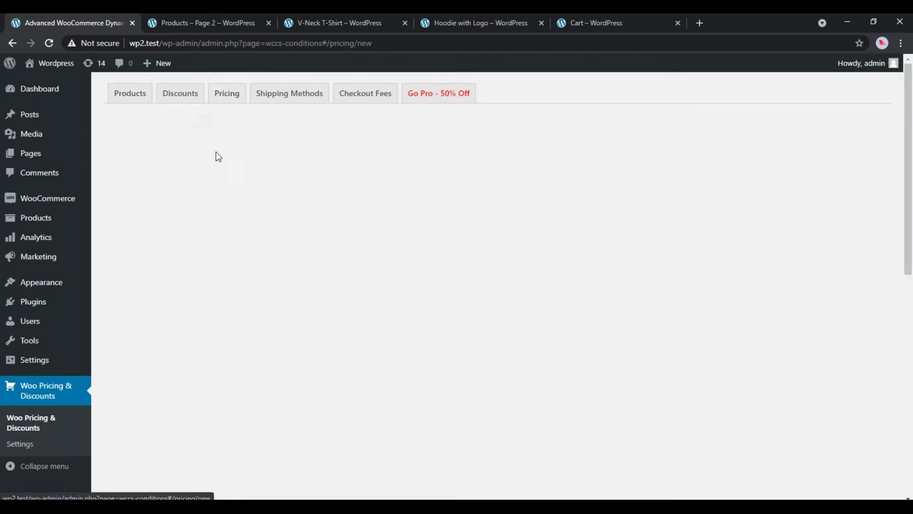
pyautogui.click(294, 152)
pyautogui.hotkey('ctrl', 'a')
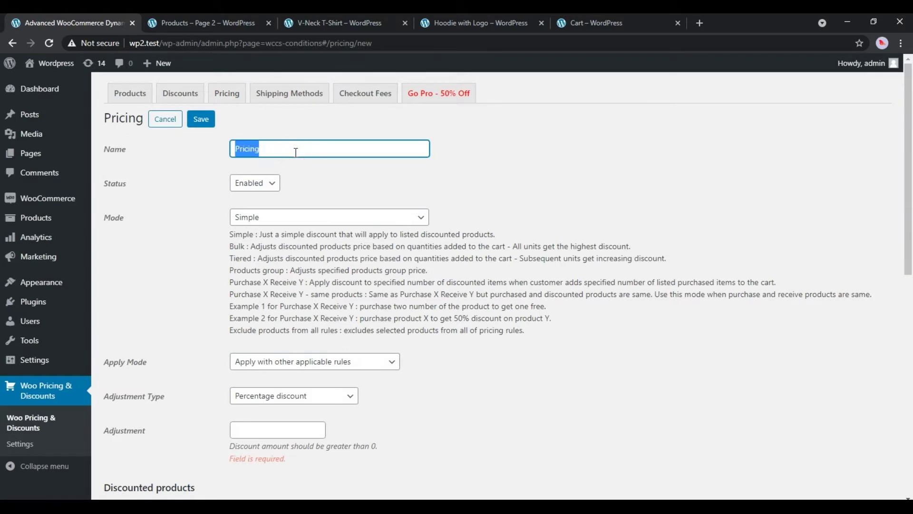
pyautogui.write('Price discount on all products')
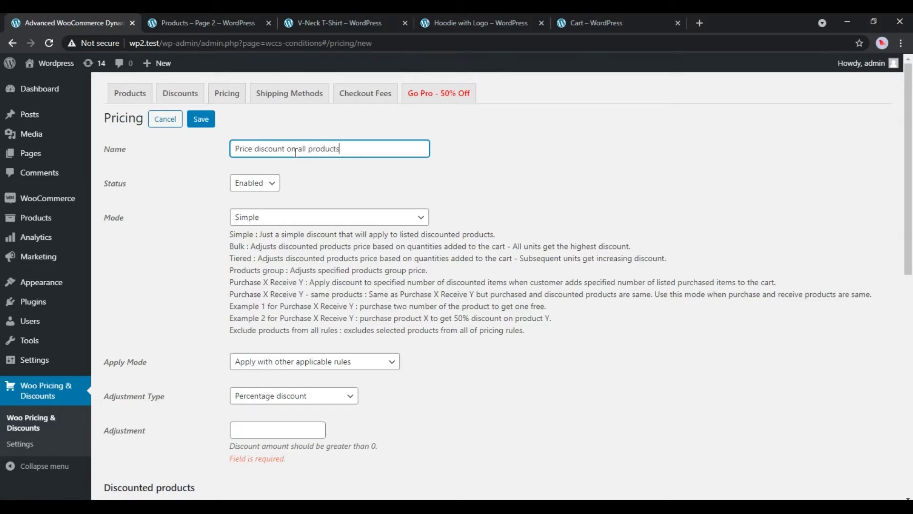
# Keep the rule in Simple mode and set its adjustment to a Price discount of 2.
pyautogui.click(324, 219)
pyautogui.click(256, 233)
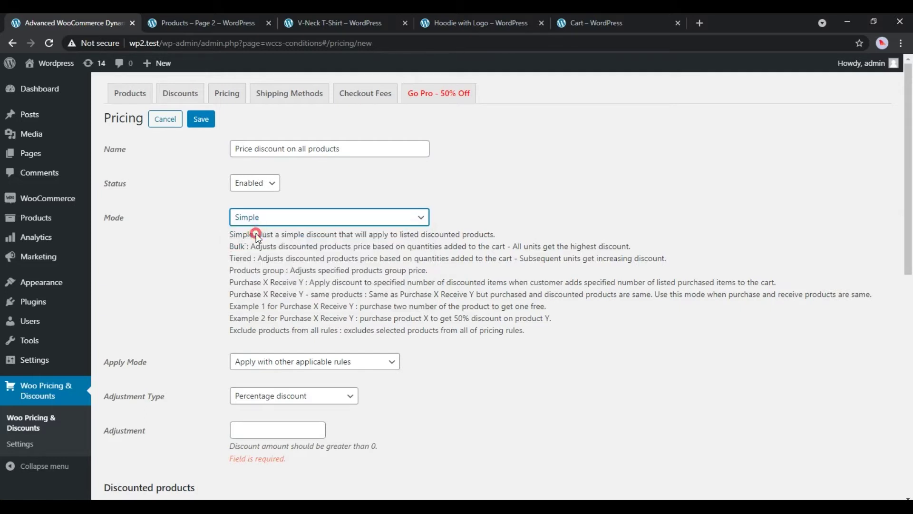
pyautogui.click(295, 400)
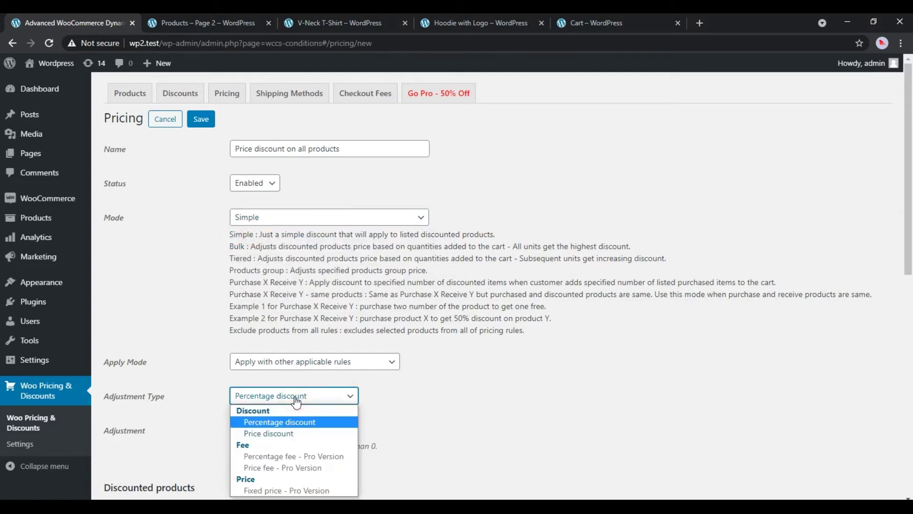
pyautogui.click(290, 435)
pyautogui.click(269, 432)
pyautogui.write('2')
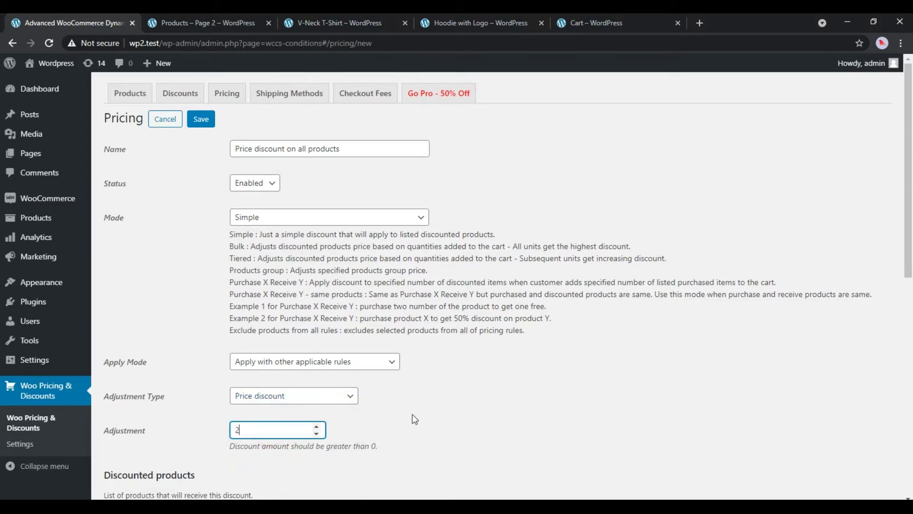
pyautogui.click(415, 419)
# Add All products as the discounted products of the price discount rule, save it, and return to the pricing list.
pyautogui.scroll(-4, 415, 419)
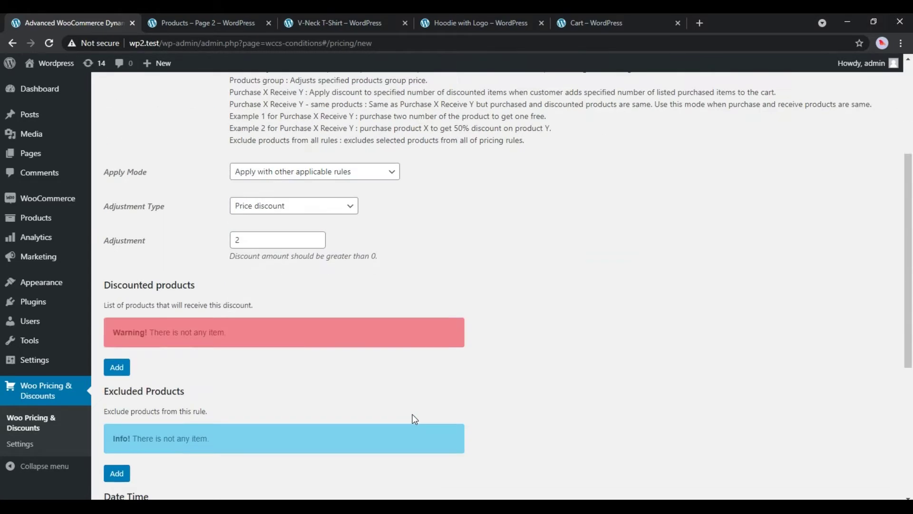
pyautogui.click(119, 375)
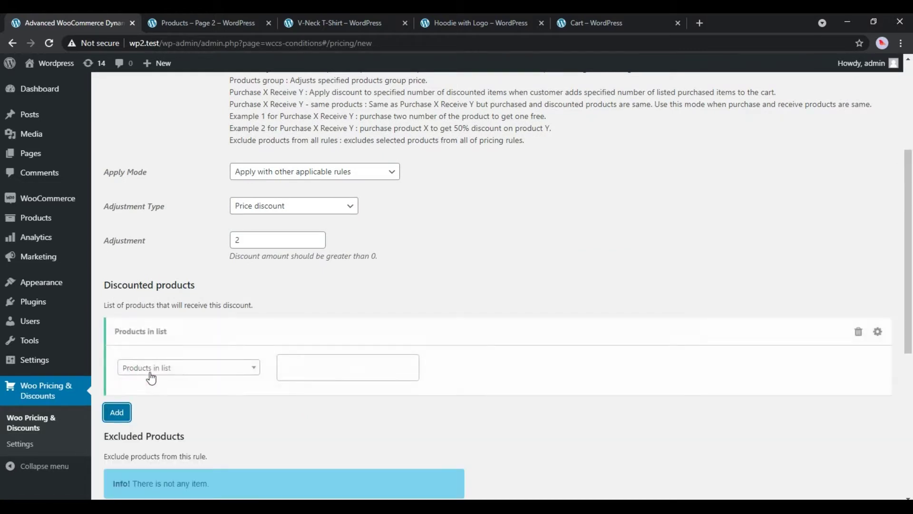
pyautogui.click(176, 368)
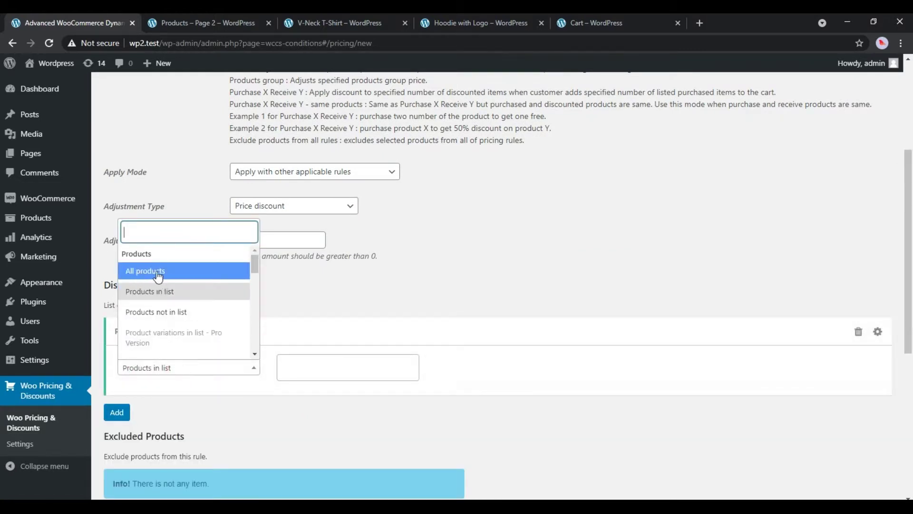
pyautogui.click(140, 272)
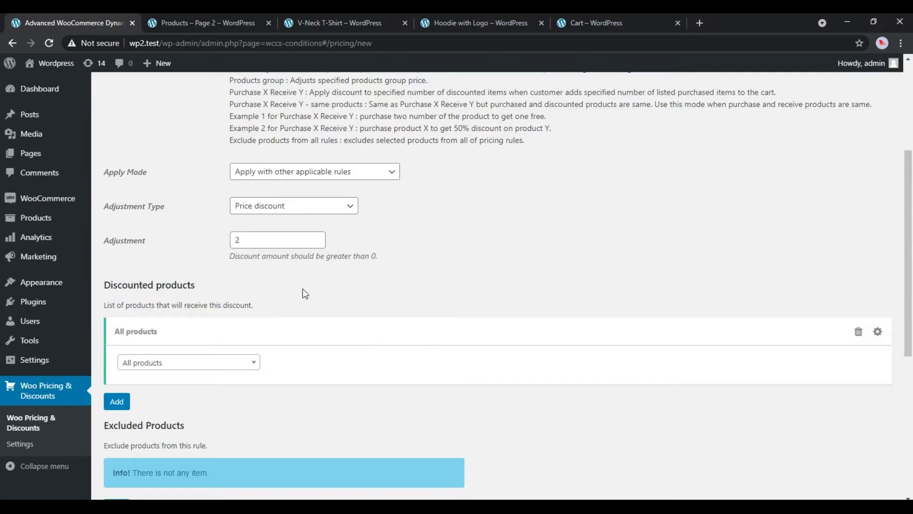
pyautogui.scroll(-6, 337, 279)
pyautogui.scroll(10, 336, 279)
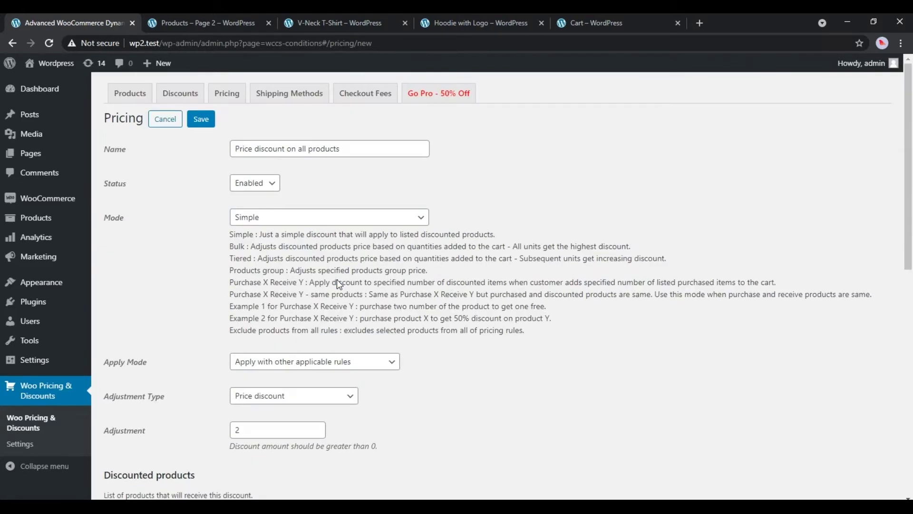
pyautogui.click(210, 127)
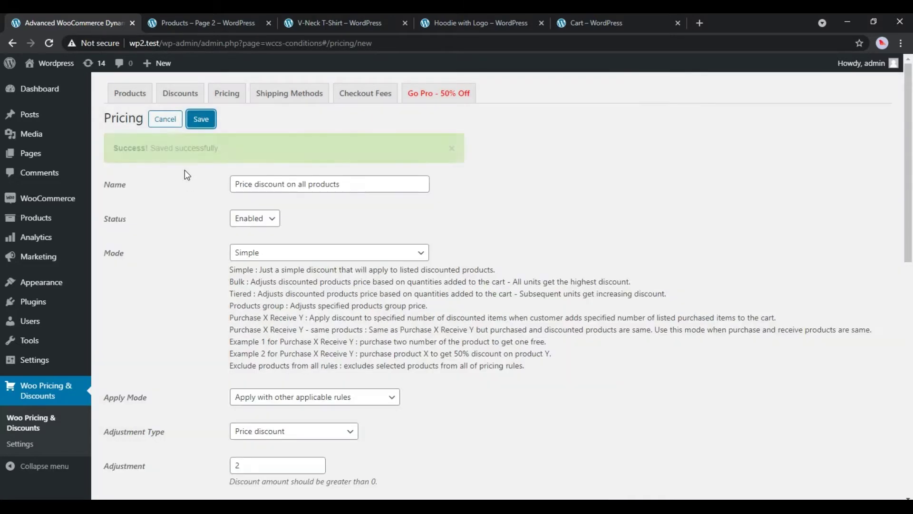
pyautogui.click(166, 122)
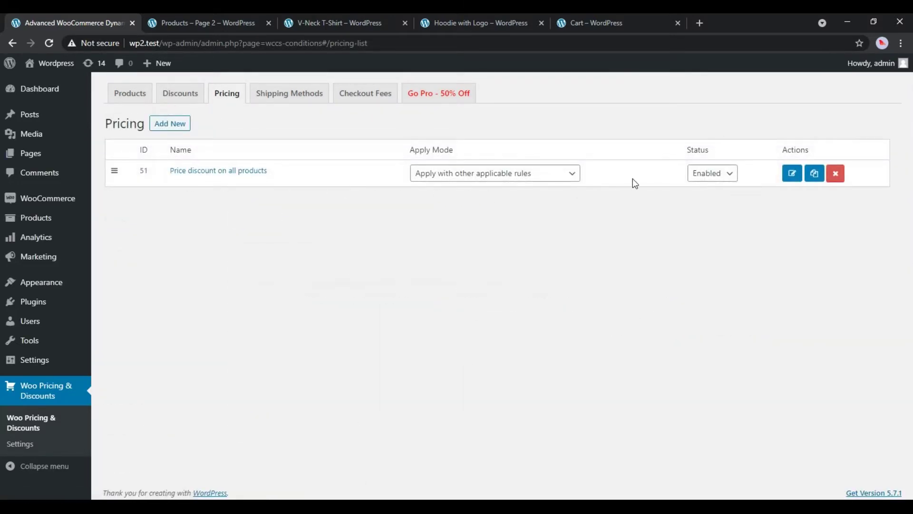
# Reload the V-Neck T-Shirt product page to check its discounted price and add one Red, Large shirt to the cart.
pyautogui.click(340, 22)
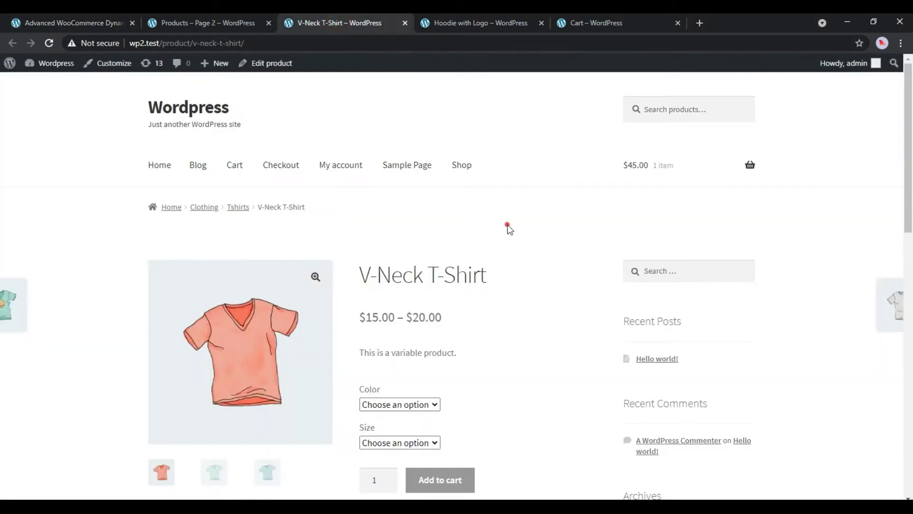
pyautogui.press('F5')
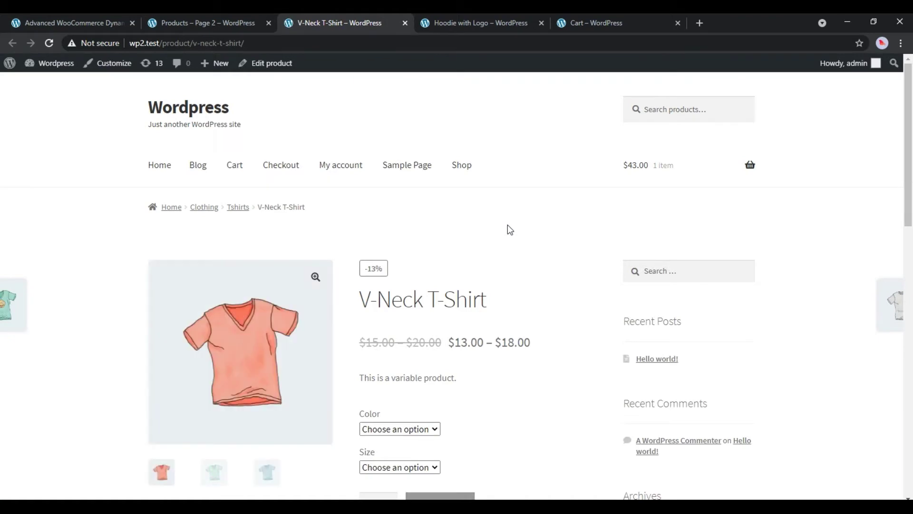
pyautogui.scroll(-4, 507, 225)
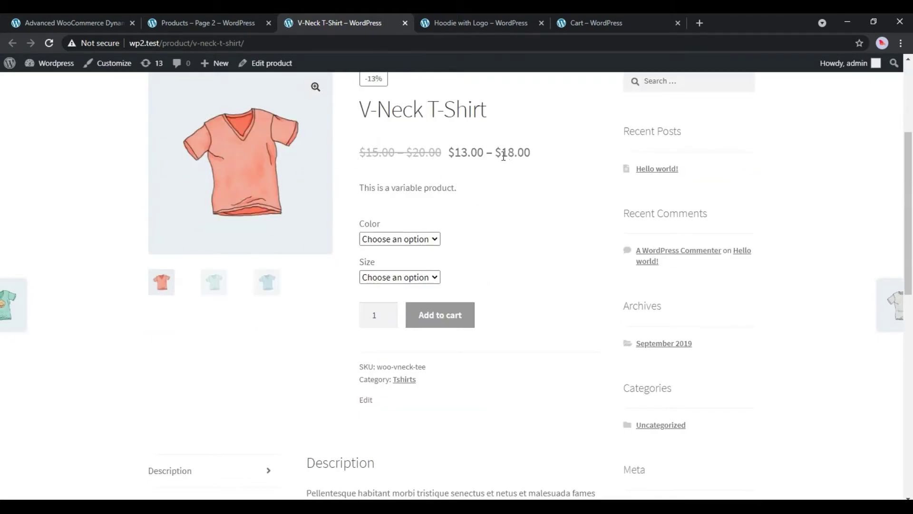
pyautogui.click(424, 238)
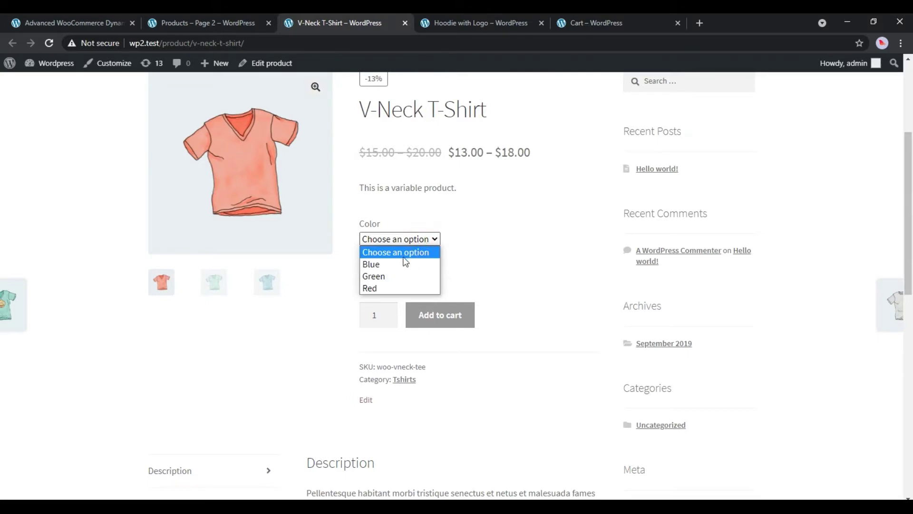
pyautogui.click(383, 288)
pyautogui.click(384, 278)
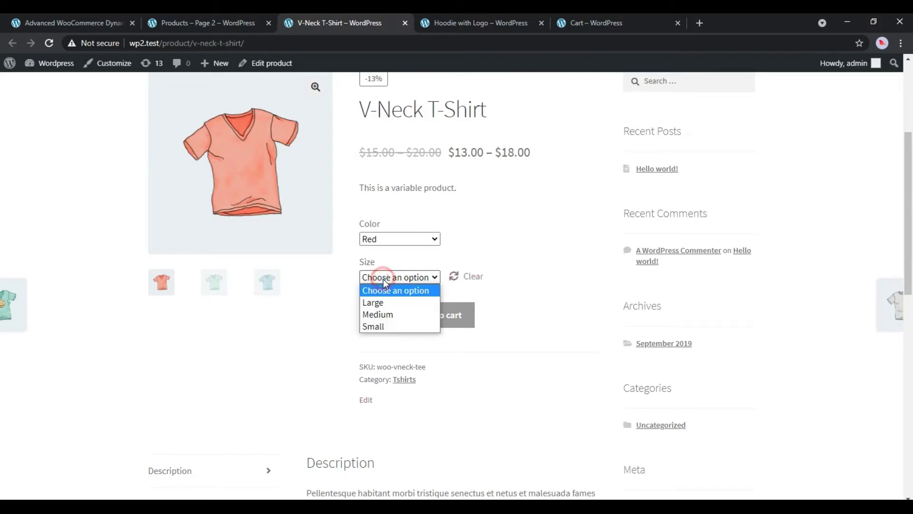
pyautogui.click(381, 302)
pyautogui.scroll(-8, 452, 339)
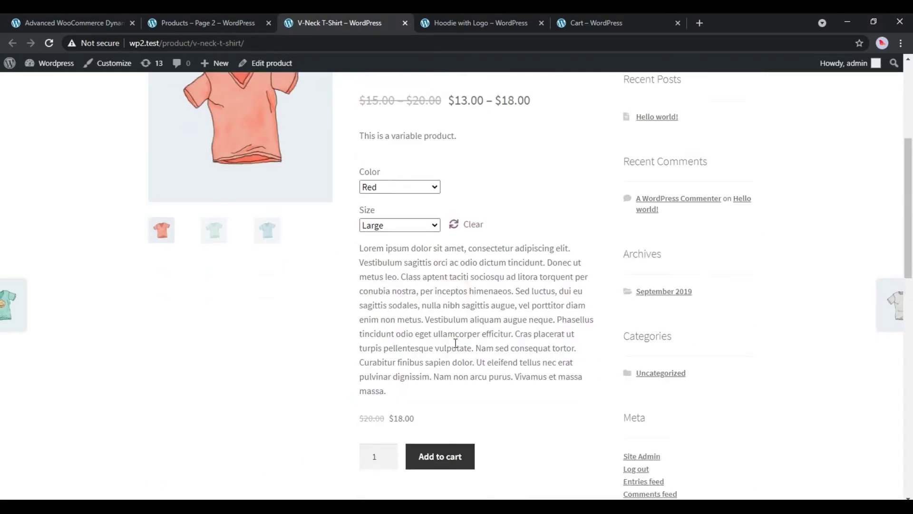
pyautogui.click(434, 134)
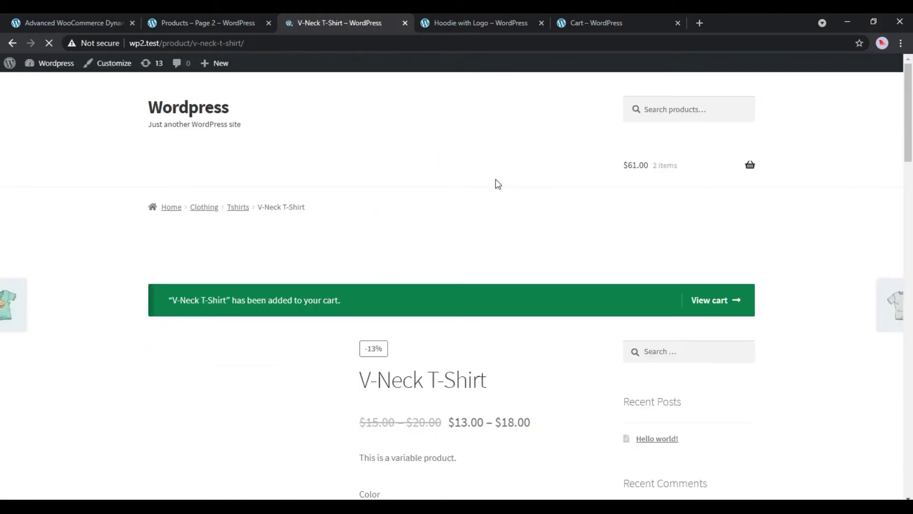
# Reload the Hoodie with Logo product page, add one to the cart, and review the discounted prices in the cart.
pyautogui.click(469, 22)
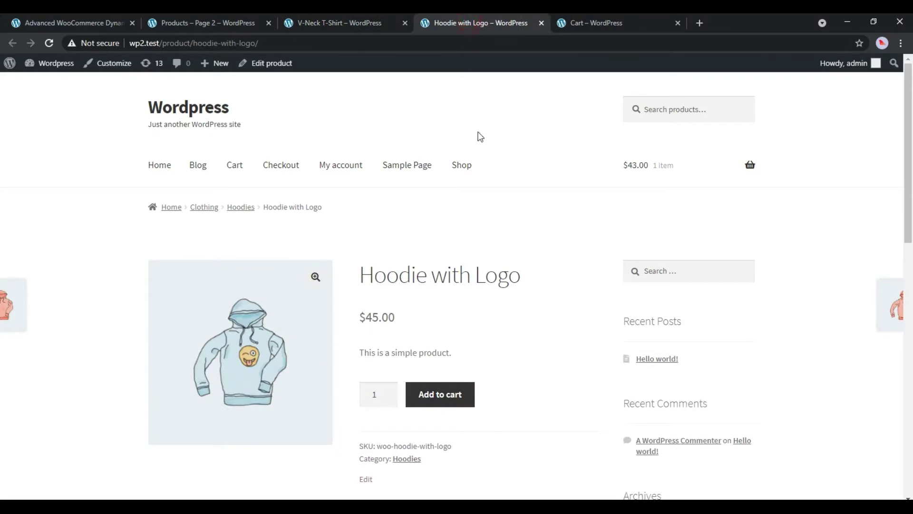
pyautogui.press('F5')
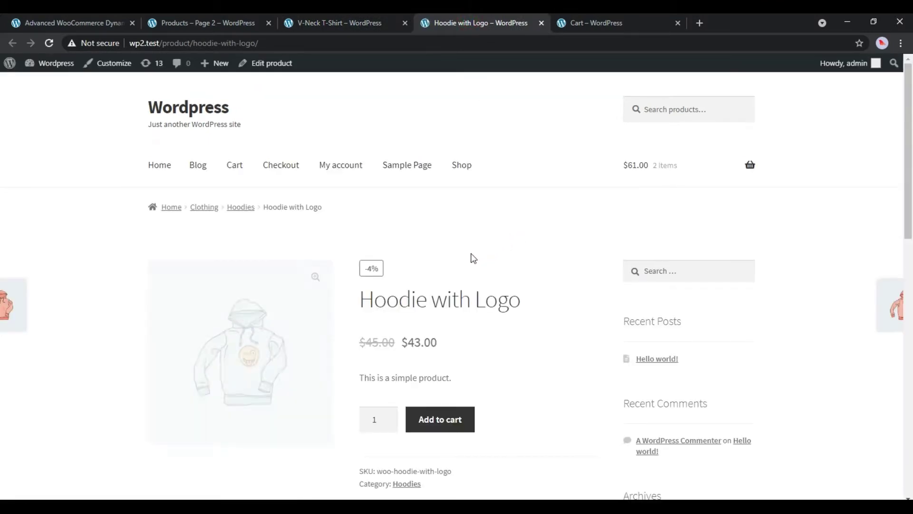
pyautogui.scroll(-4, 471, 258)
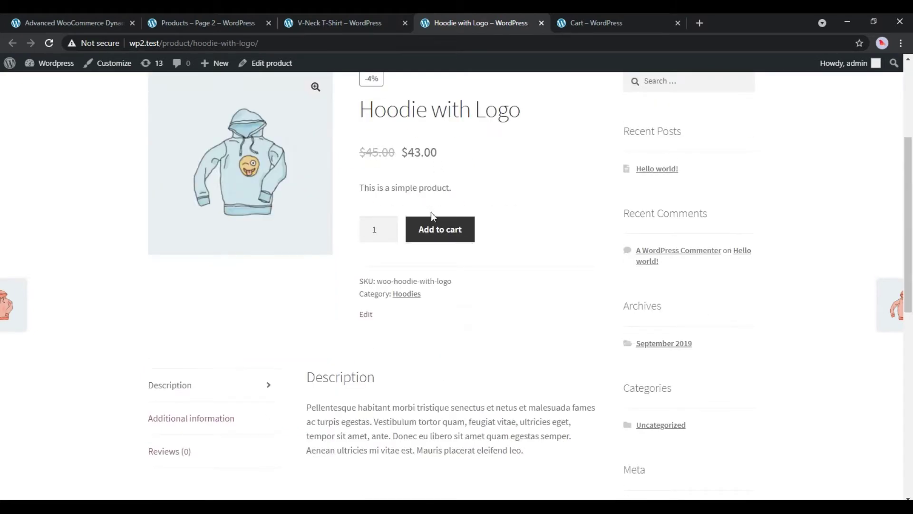
pyautogui.click(438, 230)
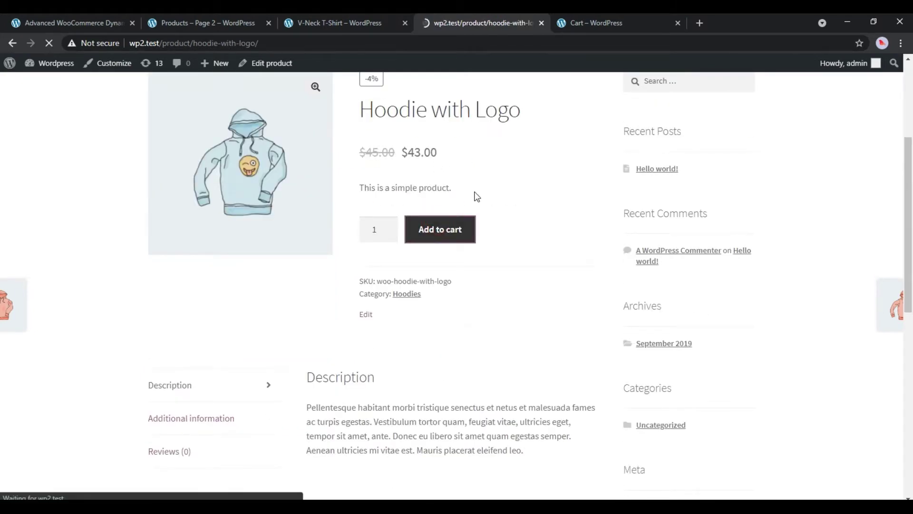
pyautogui.click(704, 300)
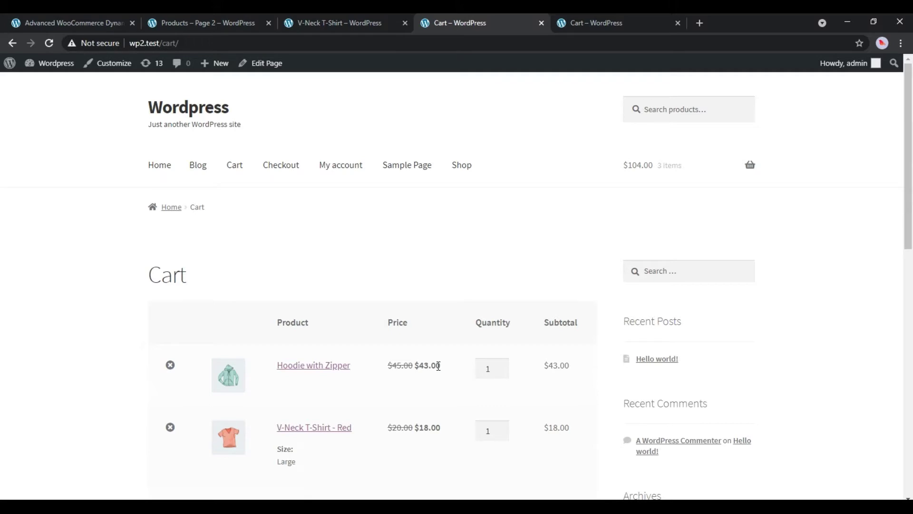
pyautogui.scroll(-4, 438, 365)
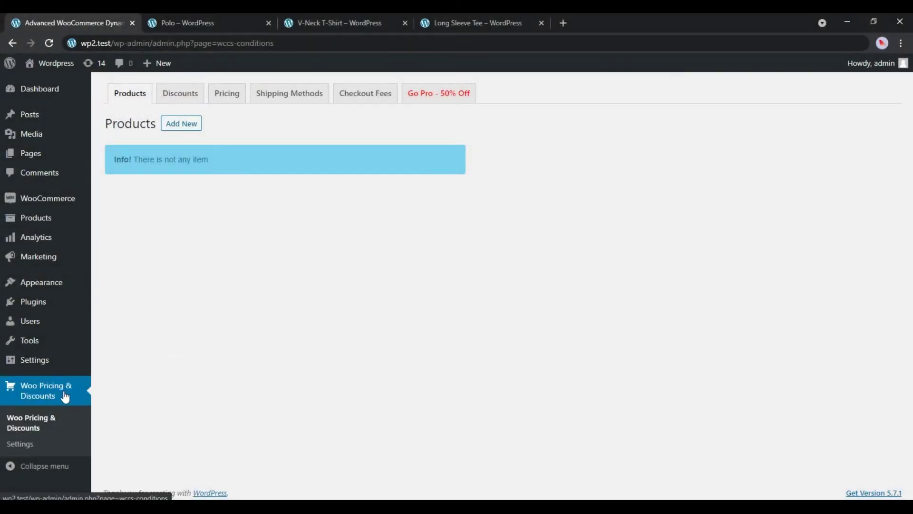
# Add a new pricing rule in Woo Pricing & Discounts and name it "Percentage Discount".
pyautogui.click(222, 104)
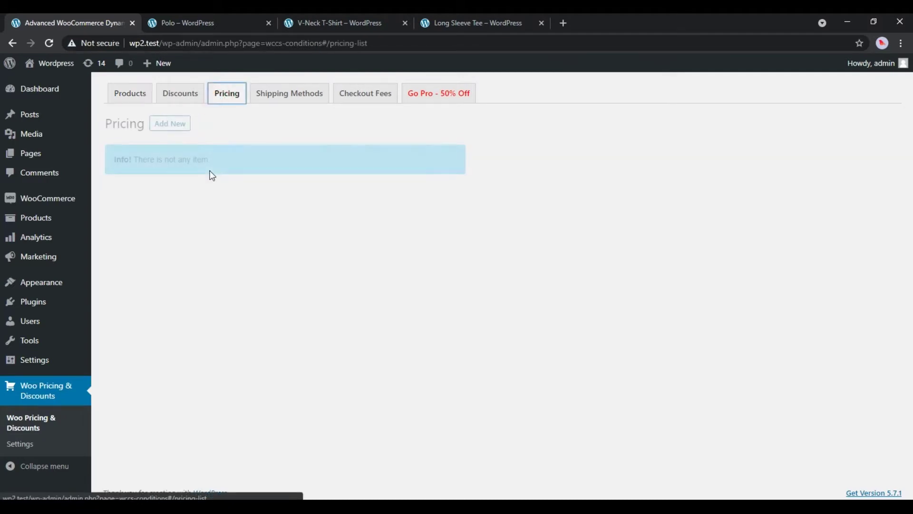
pyautogui.click(165, 133)
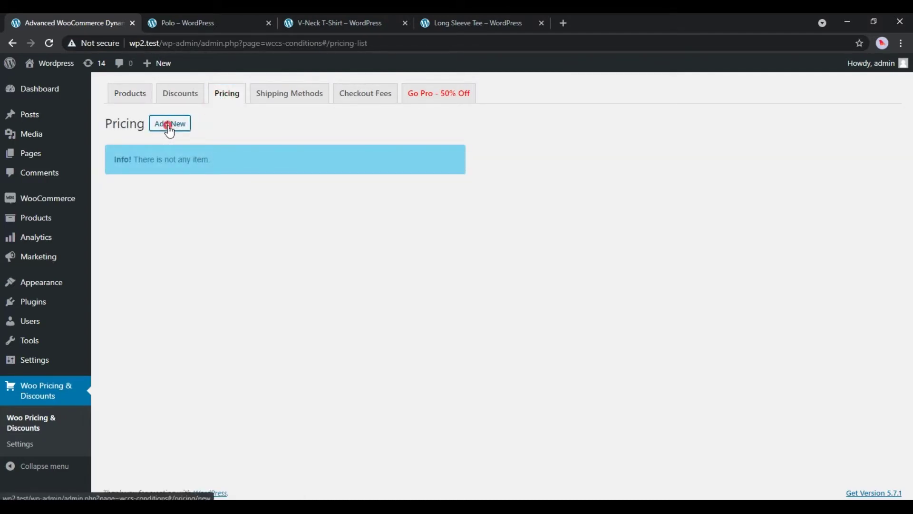
pyautogui.click(277, 143)
pyautogui.moveTo(277, 143); pyautogui.dragTo(212, 153)
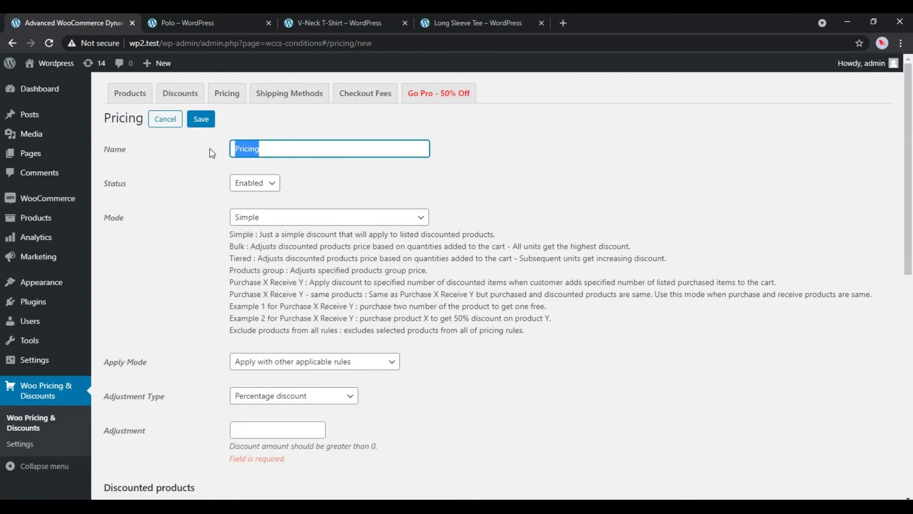
pyautogui.write('Percentage Discount')
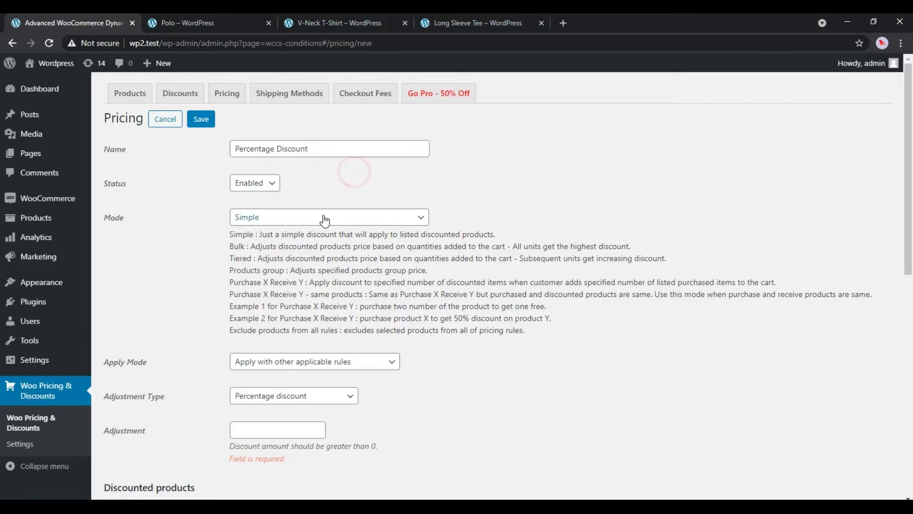
# Keep the rule in Simple mode and set its adjustment to a Percentage discount of 10.
pyautogui.click(294, 217)
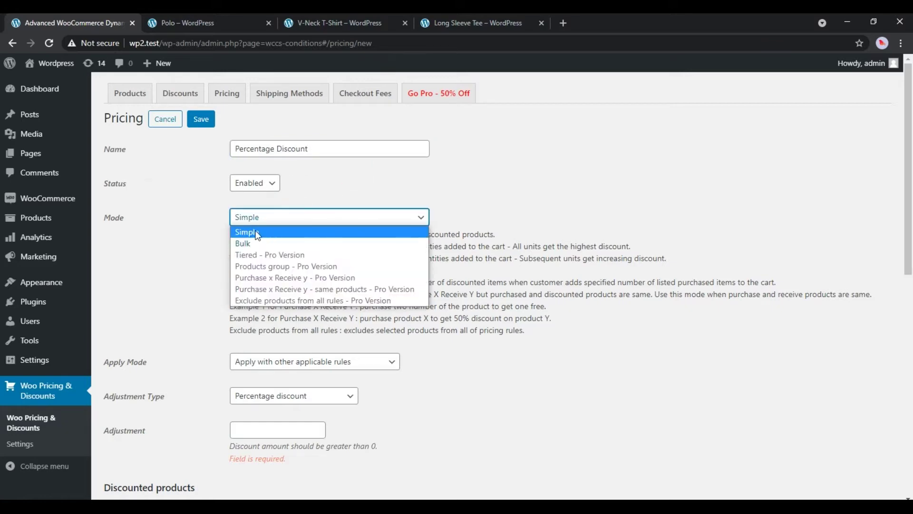
pyautogui.click(257, 232)
pyautogui.scroll(-4, 202, 250)
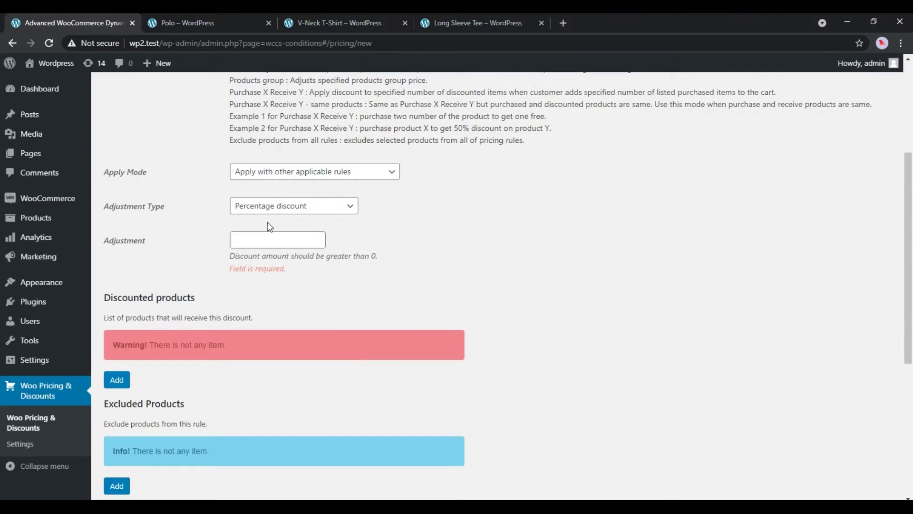
pyautogui.click(262, 208)
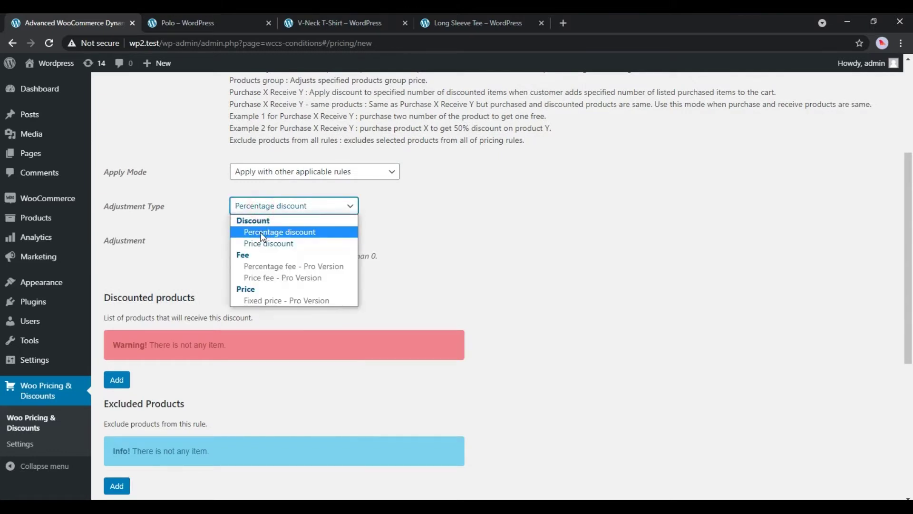
pyautogui.click(271, 232)
pyautogui.click(267, 240)
pyautogui.write('10')
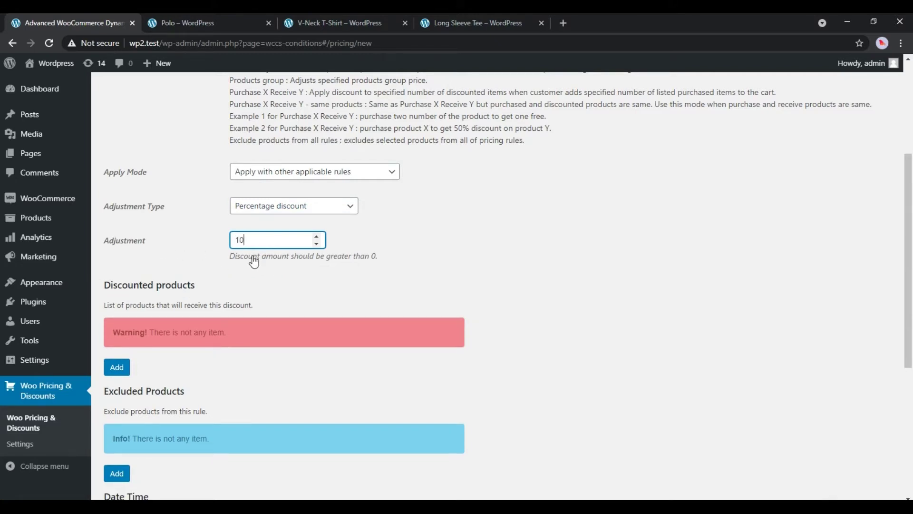
pyautogui.click(271, 280)
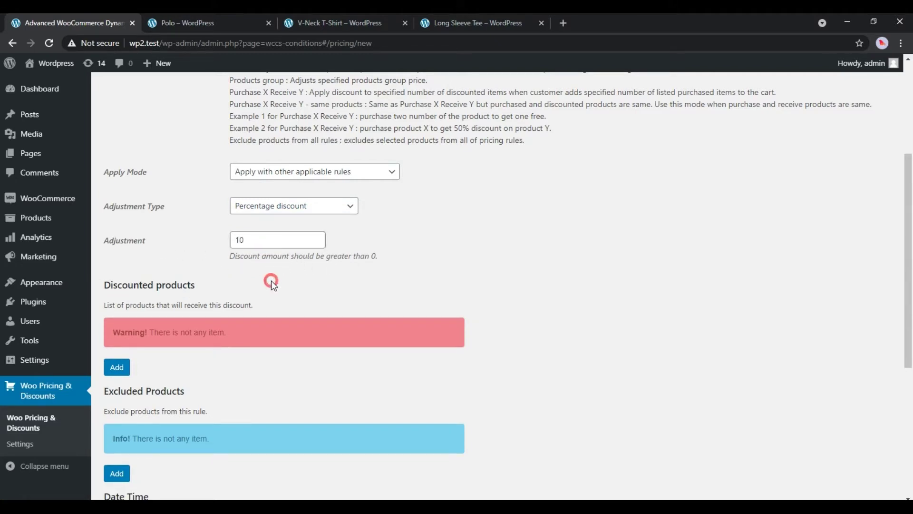
# Add a "Products in list" condition to the rule's discounted products containing Polo and V-Neck T-Shirt.
pyautogui.click(122, 369)
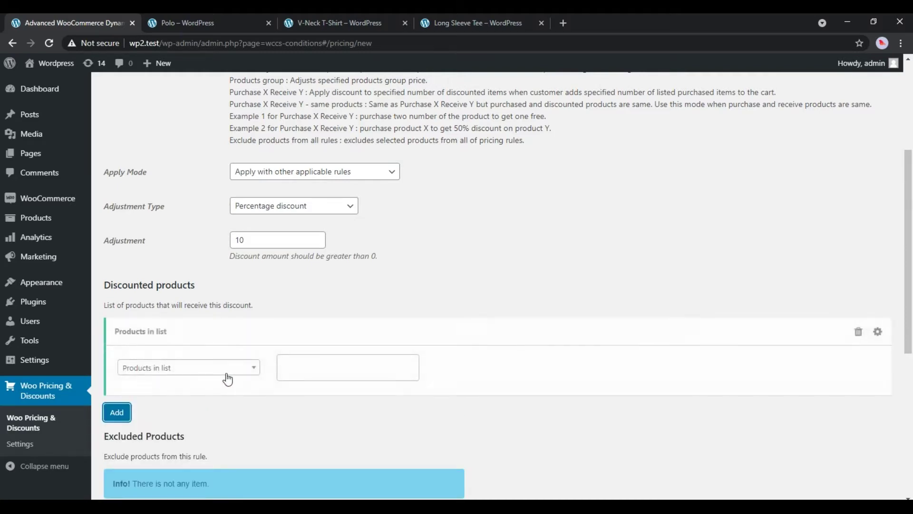
pyautogui.click(175, 369)
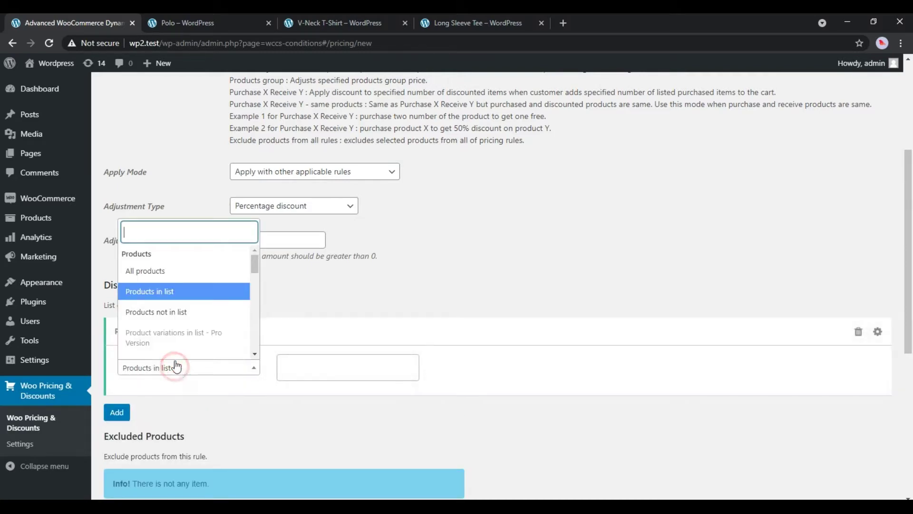
pyautogui.click(149, 292)
pyautogui.click(316, 356)
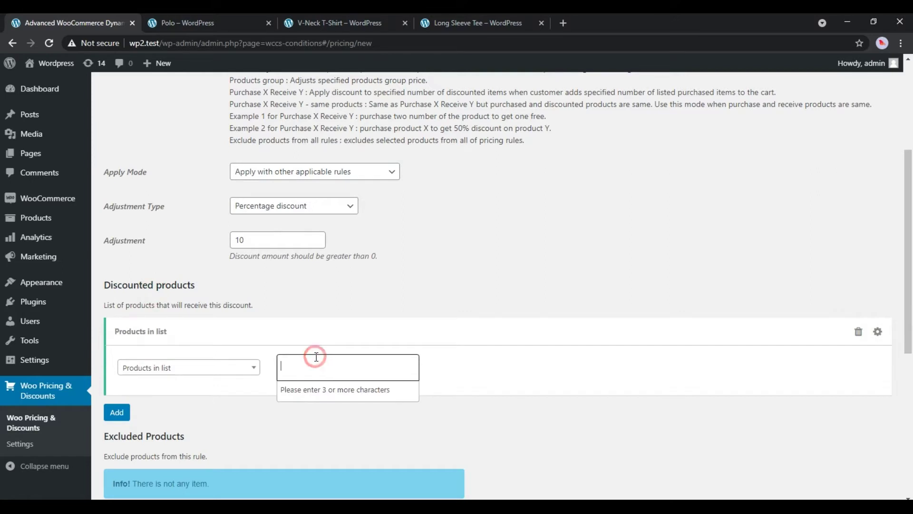
pyautogui.write('pol')
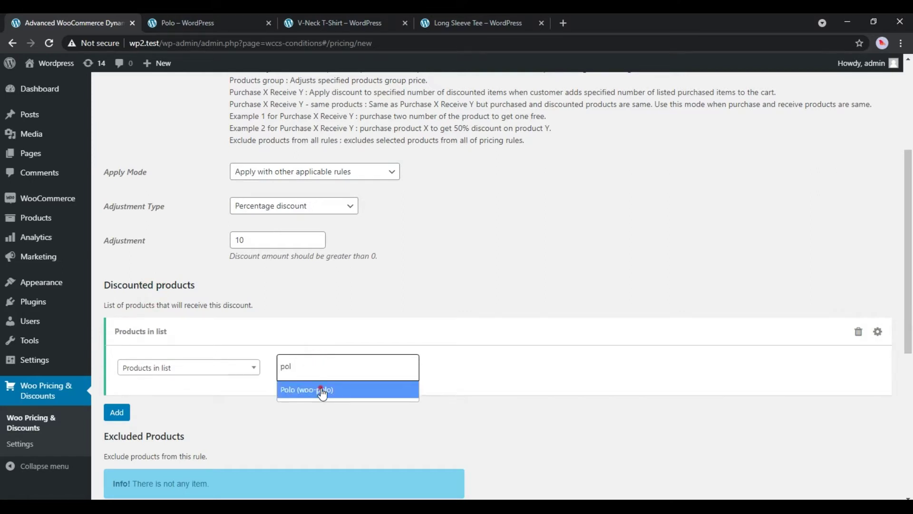
pyautogui.click(322, 390)
pyautogui.write('v-n')
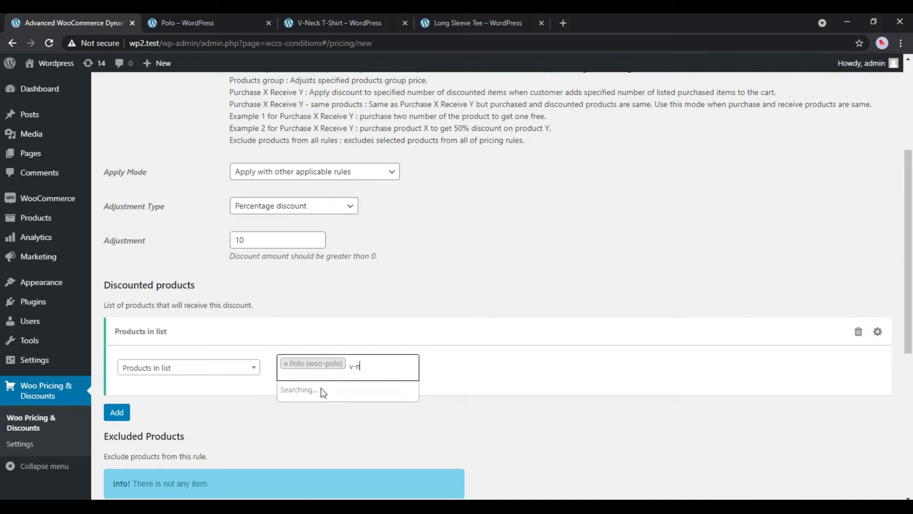
pyautogui.click(323, 393)
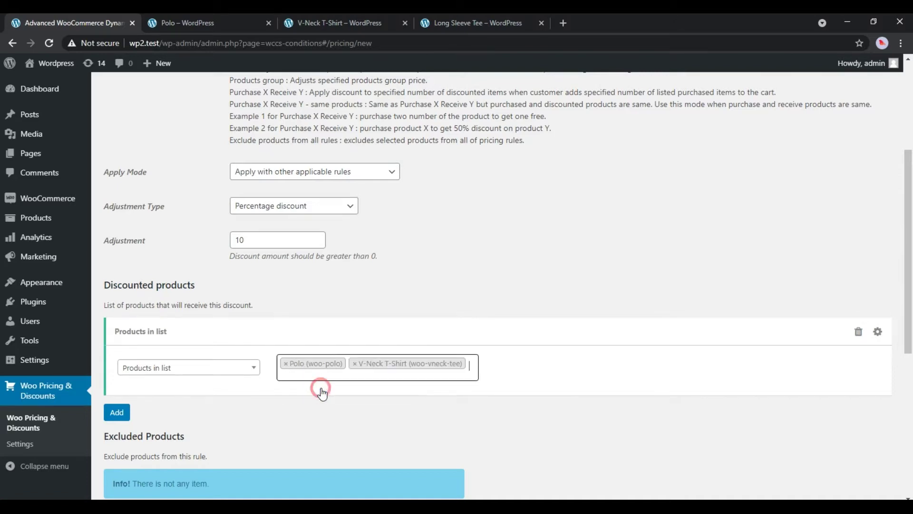
pyautogui.click(311, 414)
# Save the "Percentage Discount" rule and return to the list of pricing rules.
pyautogui.scroll(-6, 311, 414)
pyautogui.scroll(10, 313, 421)
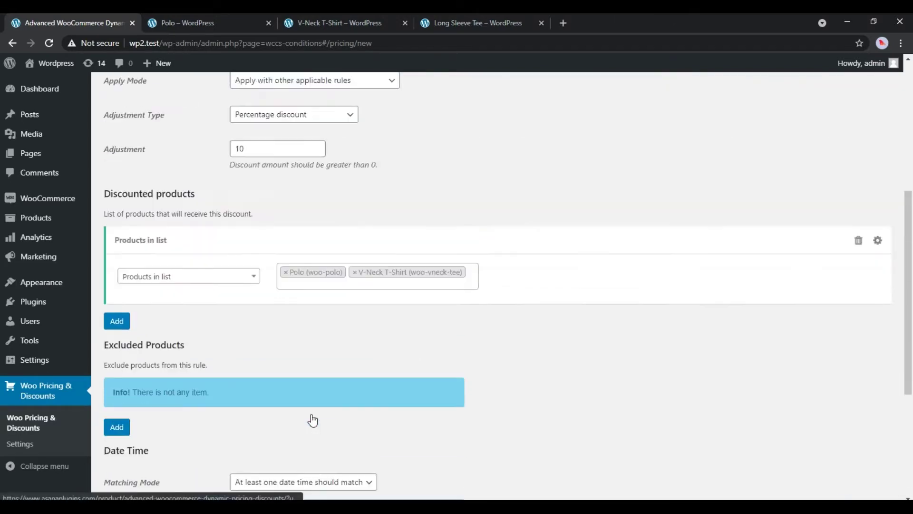
pyautogui.click(207, 121)
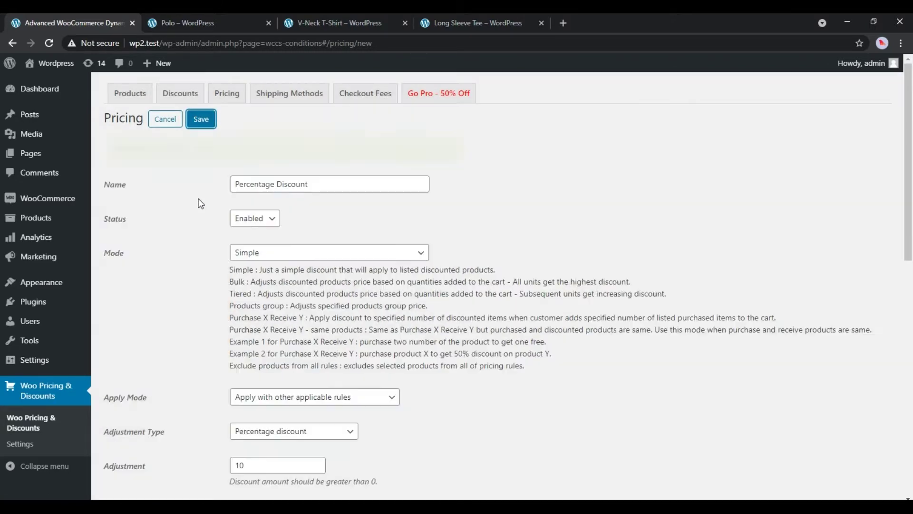
pyautogui.click(165, 121)
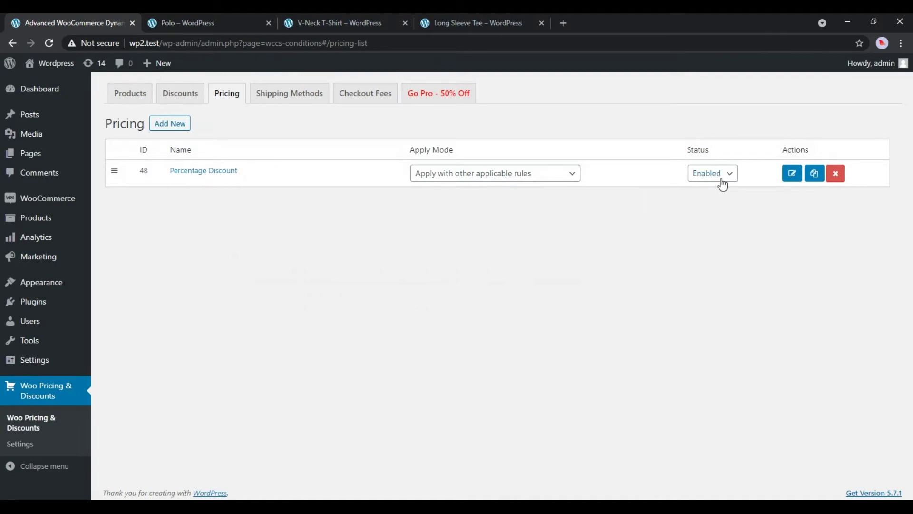
# Reload the Polo product page to check its discounted price and add one to the cart.
pyautogui.click(219, 19)
pyautogui.click(458, 243)
pyautogui.press('F5')
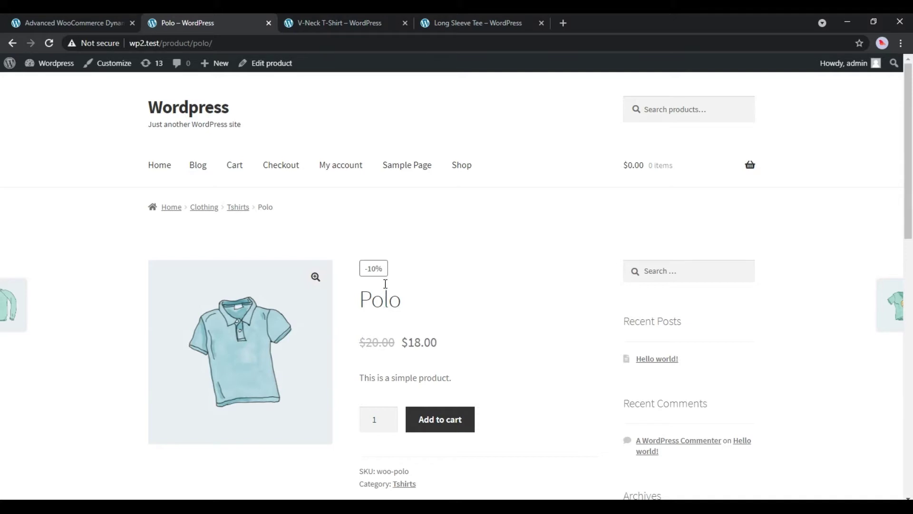
pyautogui.click(448, 421)
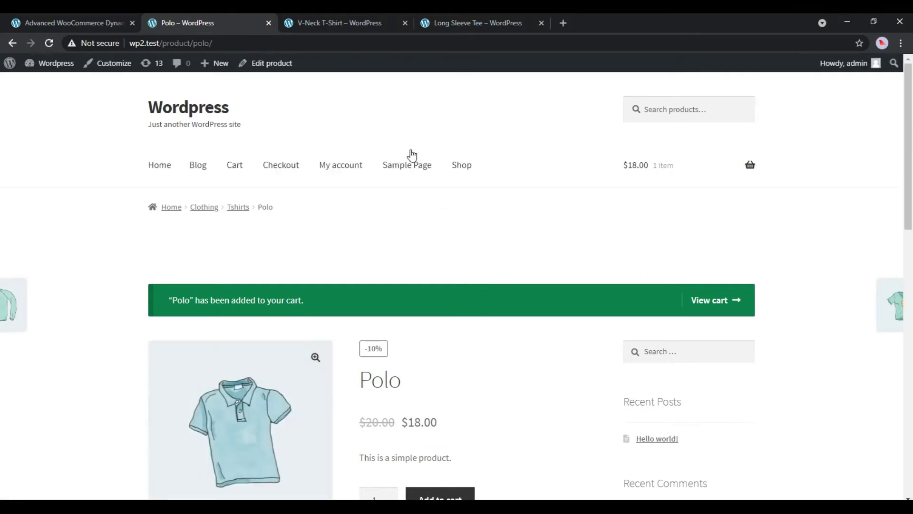
# Reload the V-Neck T-Shirt product page to check its discount and add one Blue, Large shirt to the cart.
pyautogui.click(332, 21)
pyautogui.press('F5')
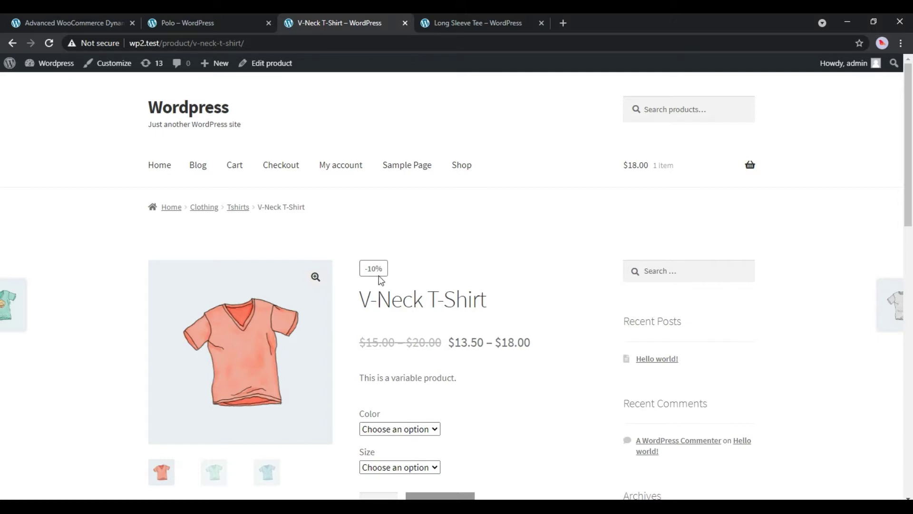
pyautogui.scroll(-4, 458, 405)
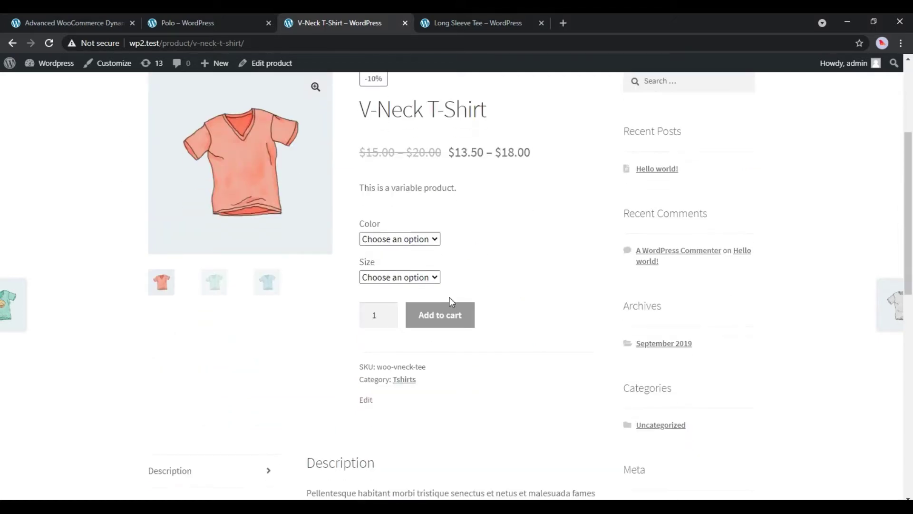
pyautogui.click(427, 239)
pyautogui.click(383, 264)
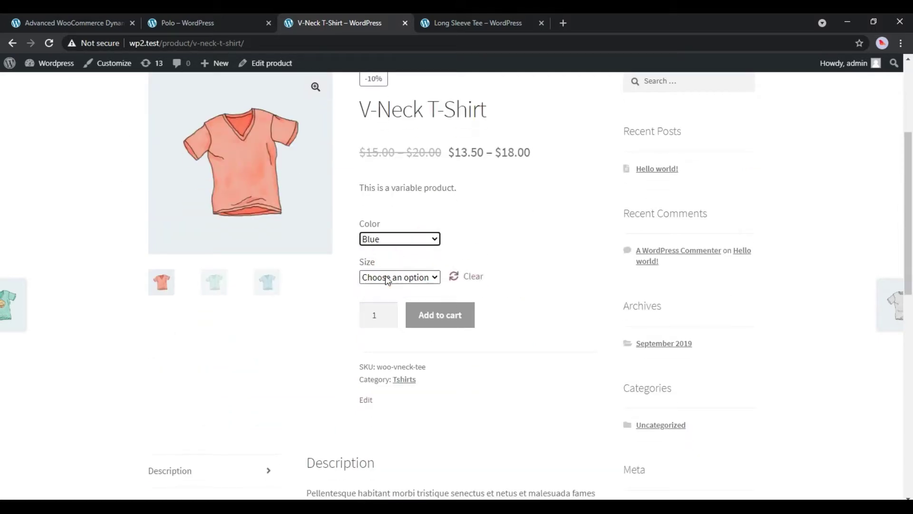
pyautogui.click(388, 277)
pyautogui.click(378, 303)
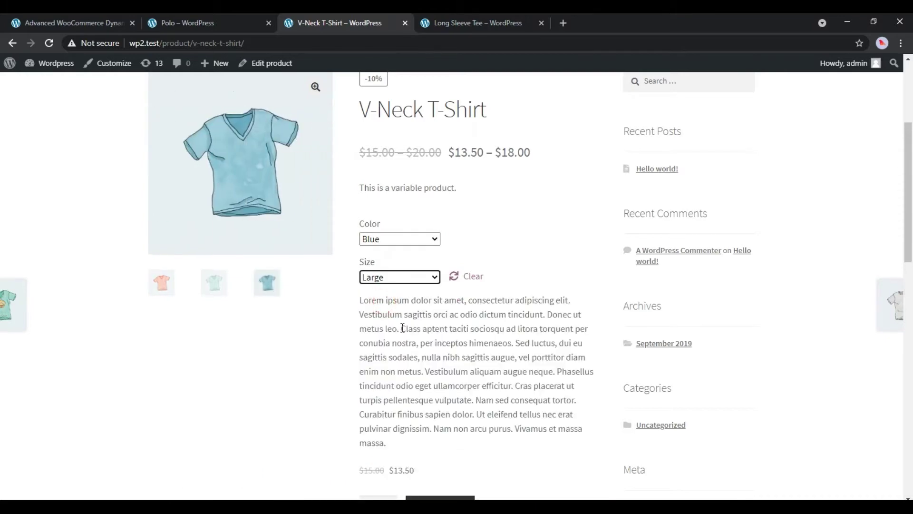
pyautogui.scroll(-4, 406, 326)
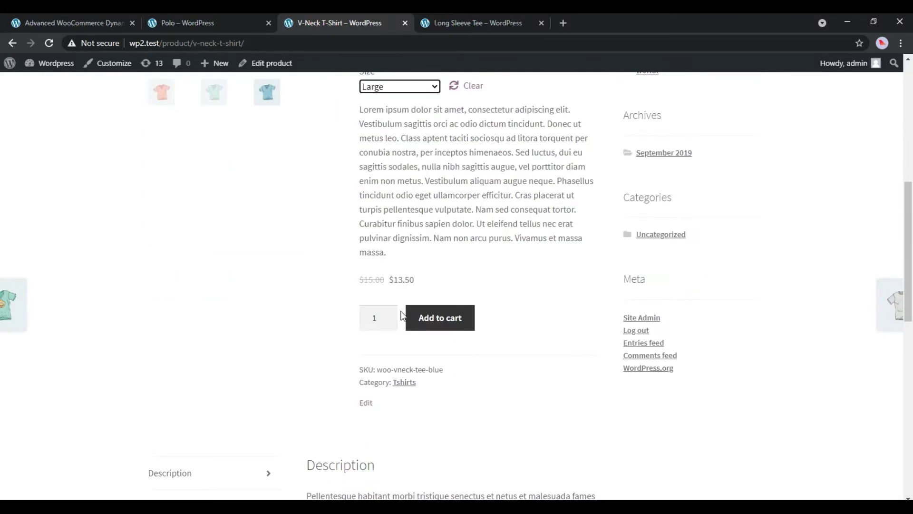
pyautogui.click(420, 320)
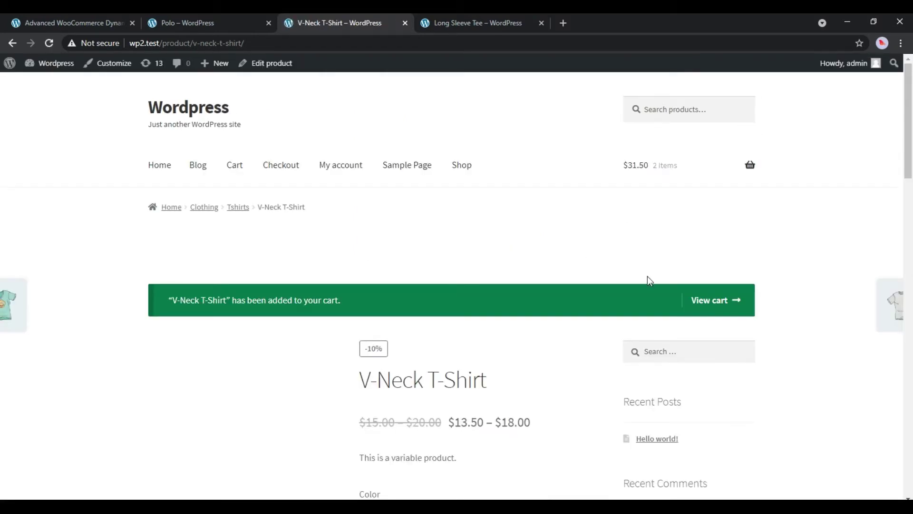
# Open the cart and review the original and discounted prices of the Polo and the V-Neck T-Shirt.
pyautogui.click(712, 301)
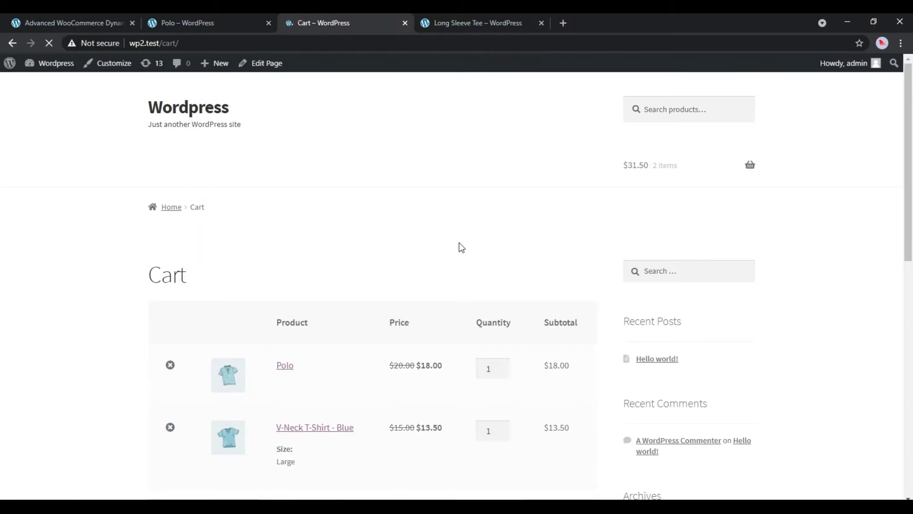
pyautogui.scroll(-4, 446, 235)
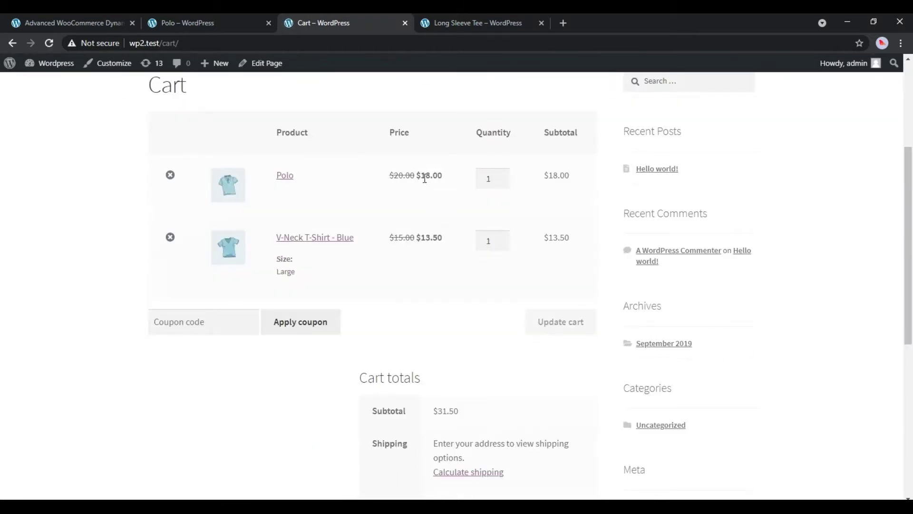
pyautogui.moveTo(443, 179); pyautogui.dragTo(395, 176)
pyautogui.click(421, 204)
pyautogui.moveTo(444, 237); pyautogui.dragTo(391, 237)
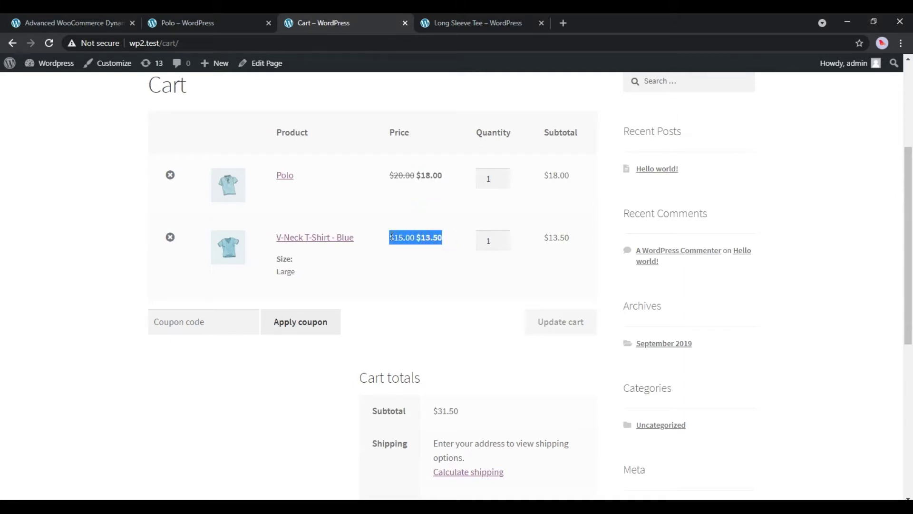
pyautogui.click(415, 258)
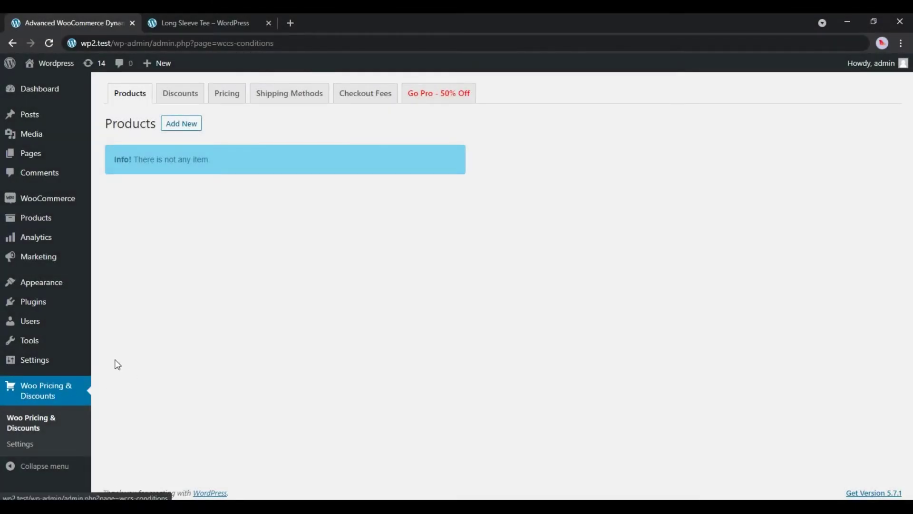
# Add a new pricing rule in Woo Pricing & Discounts and name it "Price Discount".
pyautogui.click(221, 96)
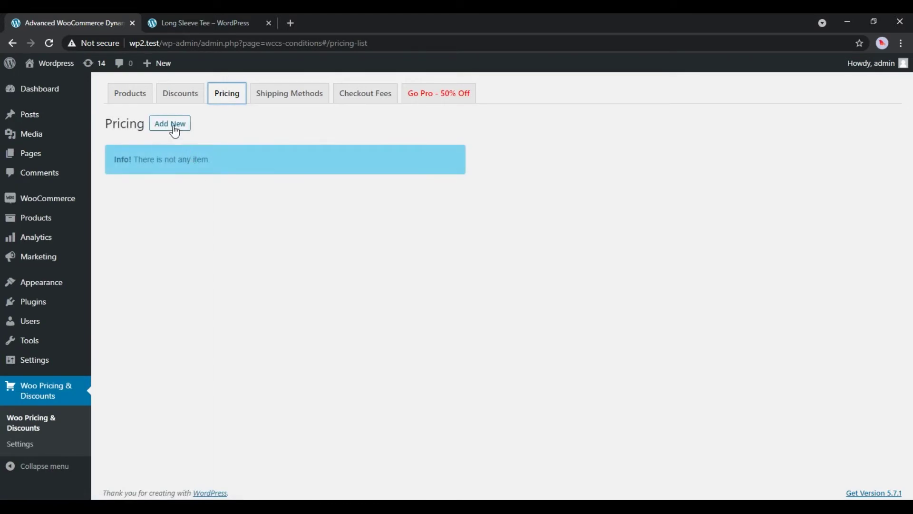
pyautogui.click(174, 127)
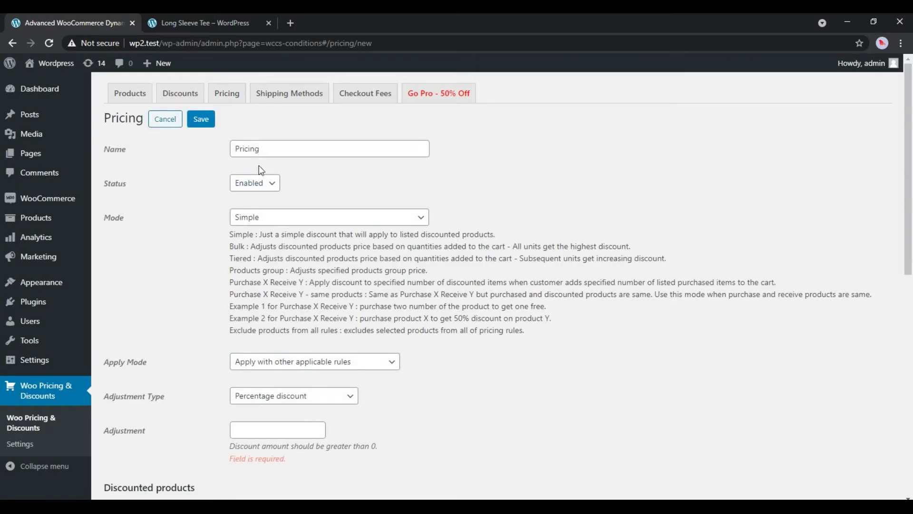
pyautogui.doubleClick(261, 149)
pyautogui.write('Price Discount')
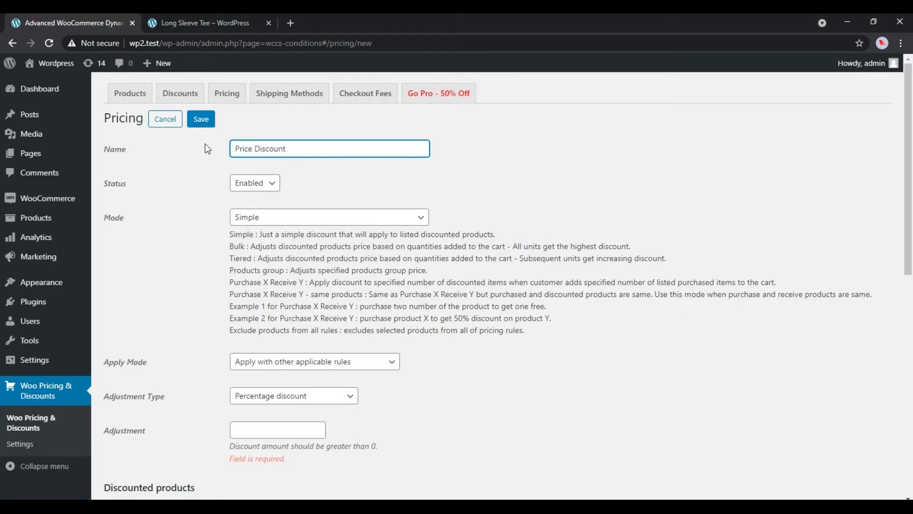
# Keep the rule in Simple mode and set its adjustment to a Price discount of 2.
pyautogui.click(325, 191)
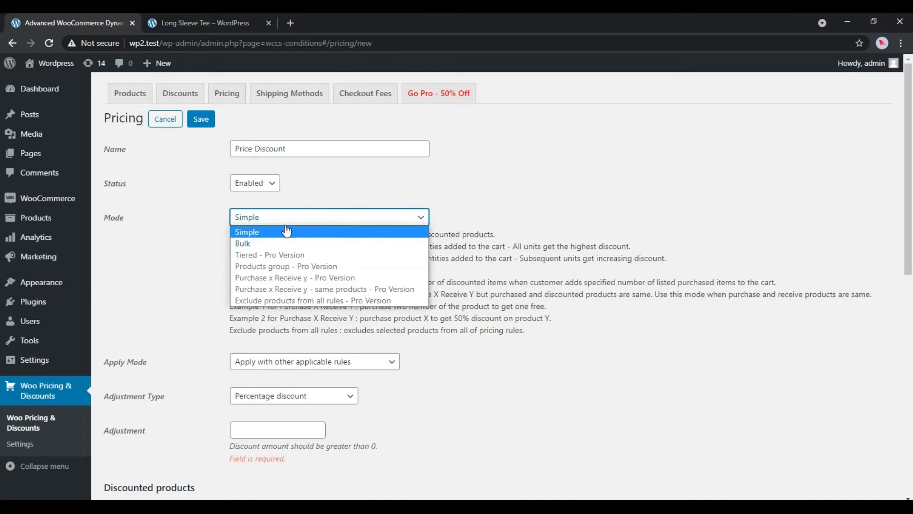
pyautogui.click(253, 232)
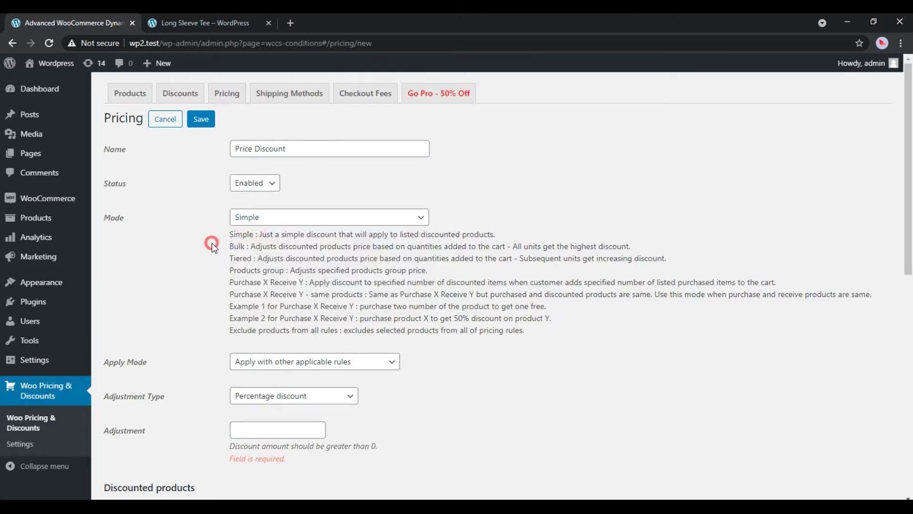
pyautogui.scroll(-4, 212, 244)
pyautogui.click(275, 207)
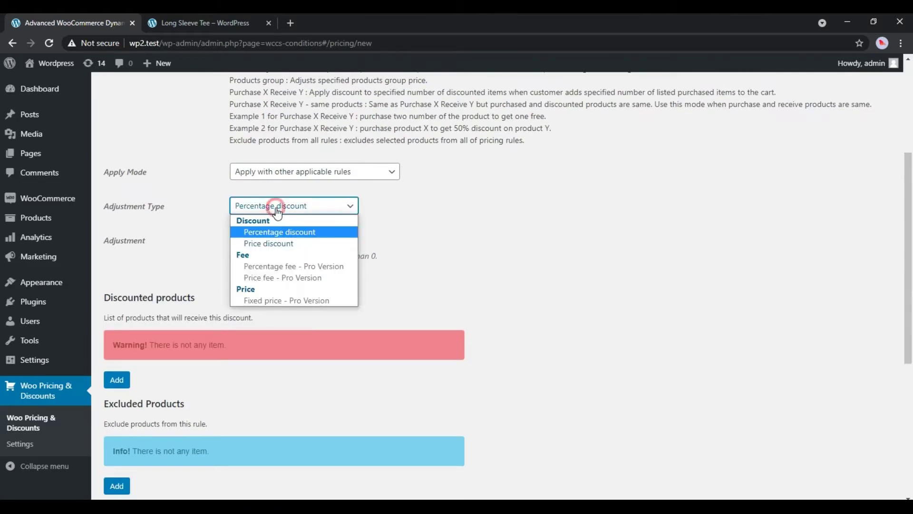
pyautogui.click(274, 243)
pyautogui.click(260, 242)
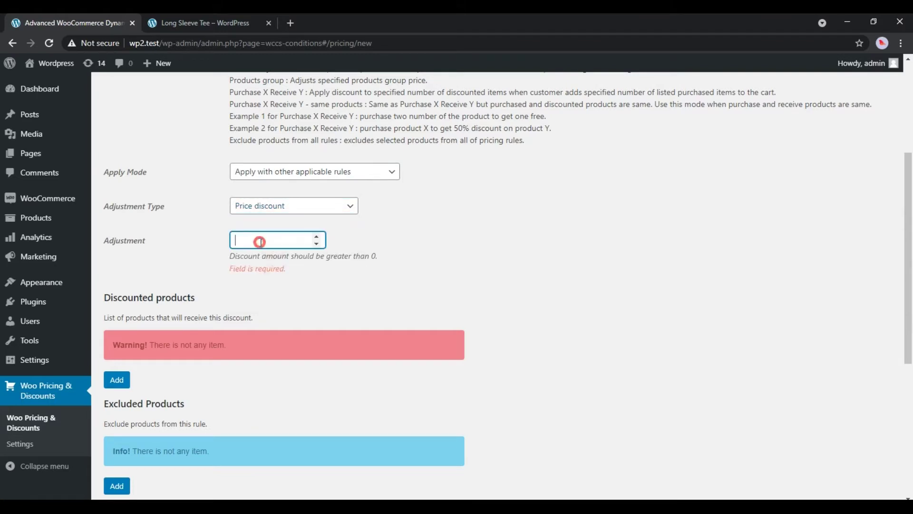
pyautogui.write('2')
pyautogui.click(217, 229)
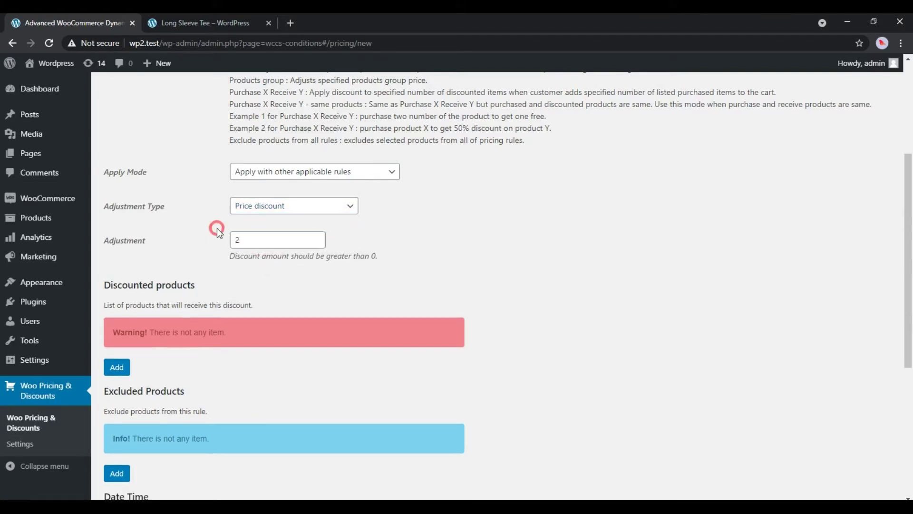
# Add a "Products in list" condition to the rule's discounted products containing Long Sleeve Tee.
pyautogui.click(120, 369)
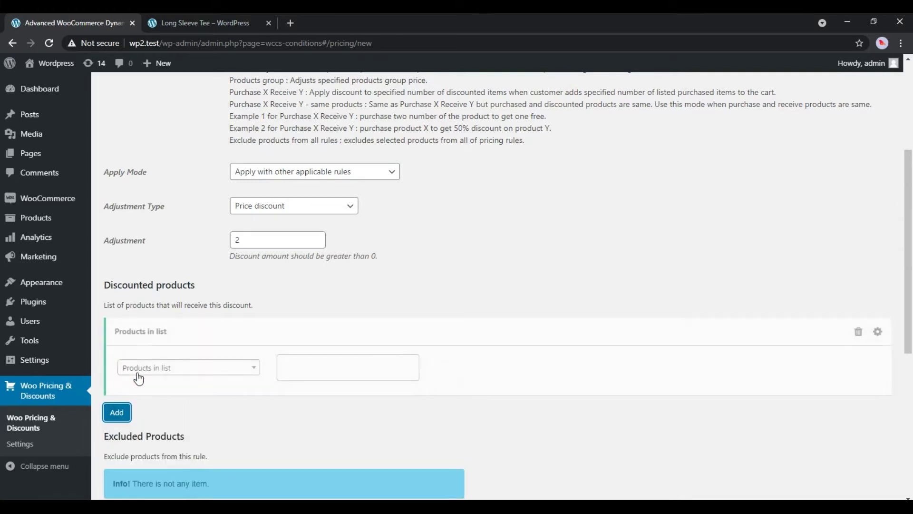
pyautogui.click(169, 369)
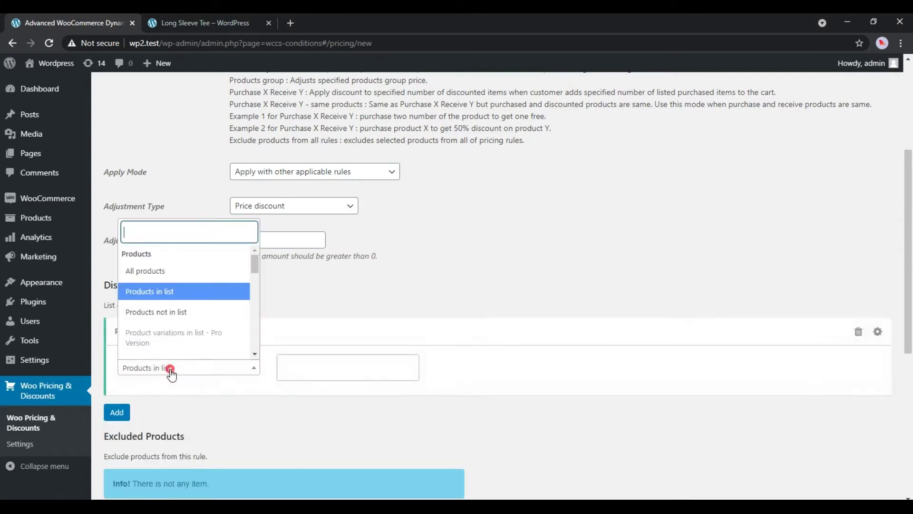
pyautogui.click(156, 292)
pyautogui.click(307, 363)
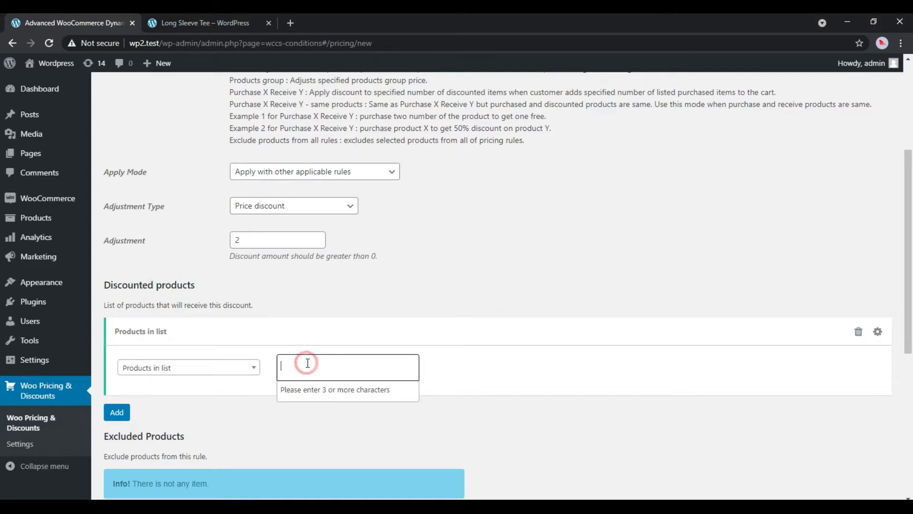
pyautogui.write('lon')
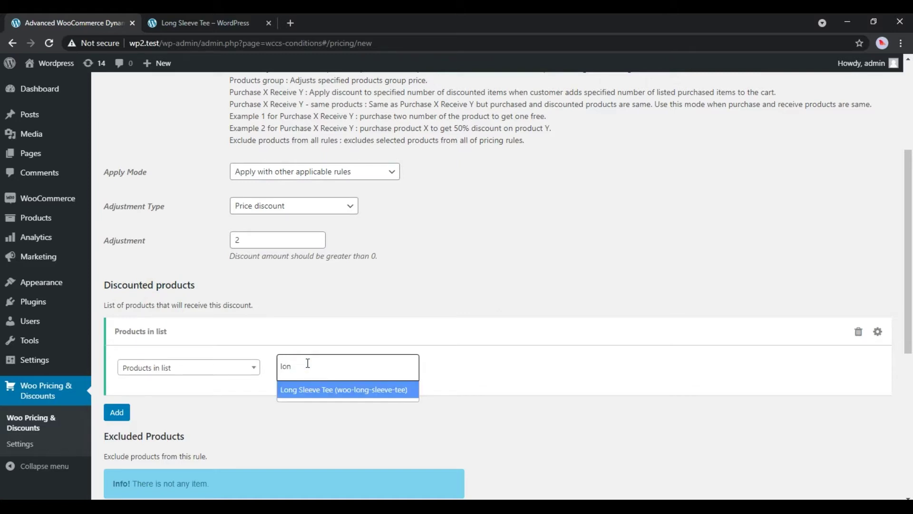
pyautogui.click(315, 390)
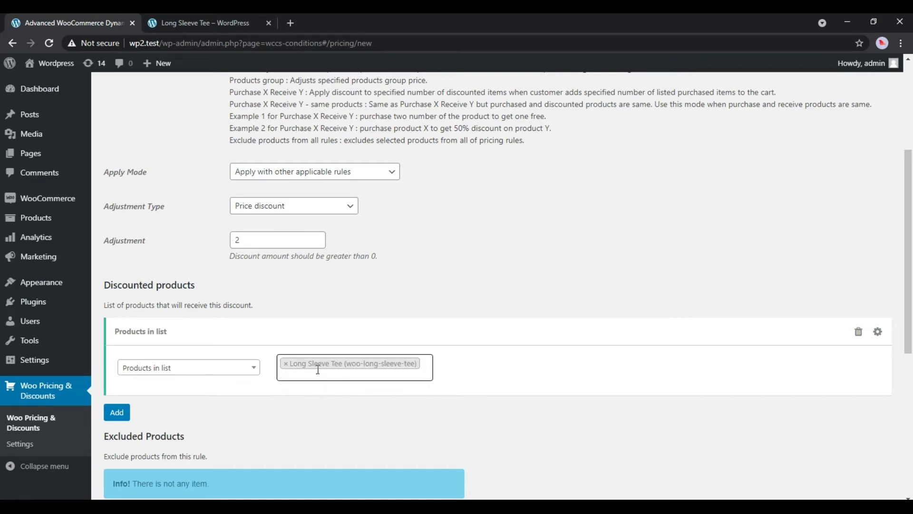
pyautogui.click(296, 405)
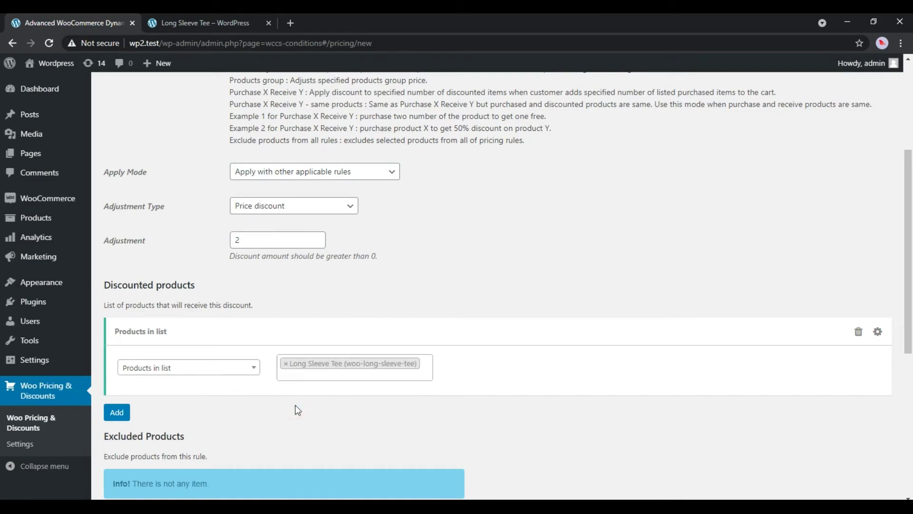
# Save the "Price Discount" rule and return to the list of pricing rules.
pyautogui.scroll(-6, 297, 410)
pyautogui.scroll(10, 295, 407)
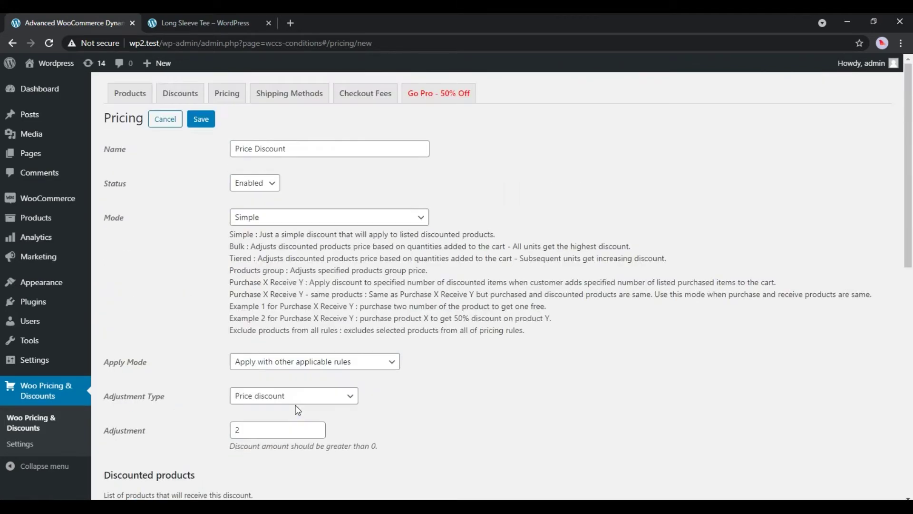
pyautogui.click(201, 119)
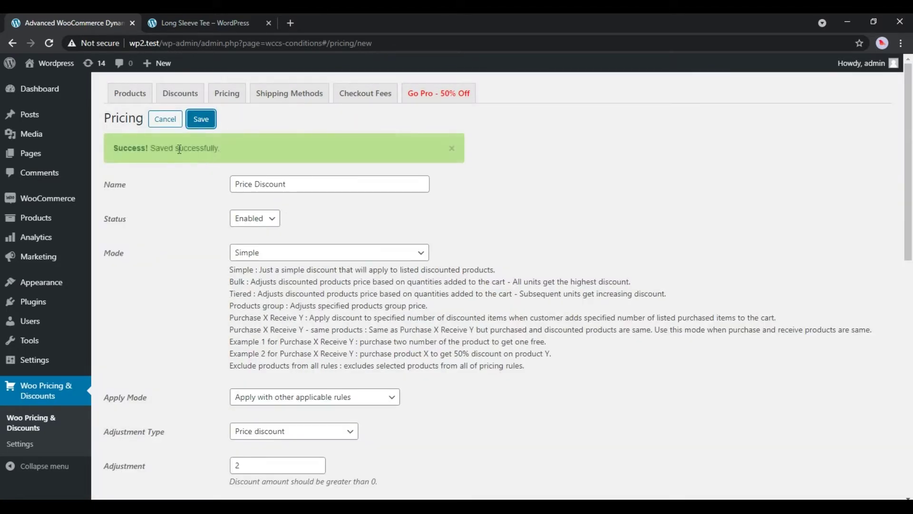
pyautogui.click(164, 120)
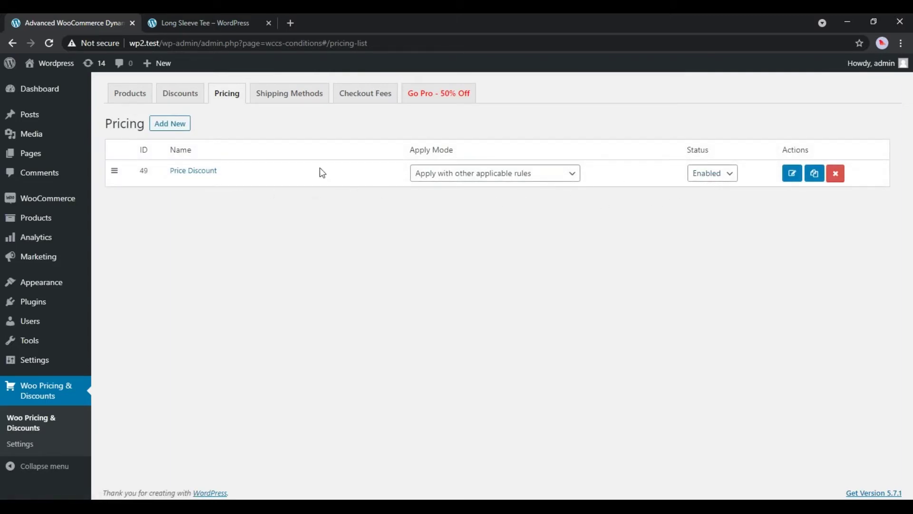
# Reload the store's Long Sleeve Tee product page and add one unit to the cart.
pyautogui.click(204, 24)
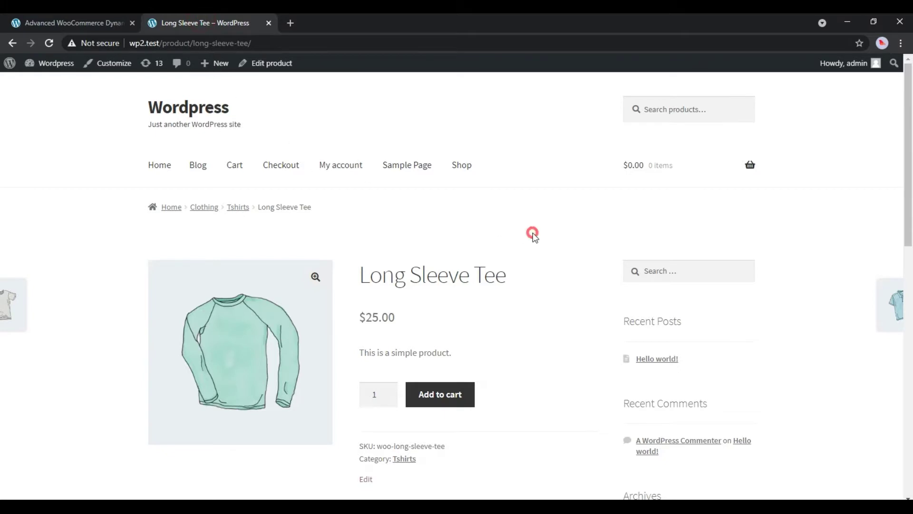
pyautogui.press('F5')
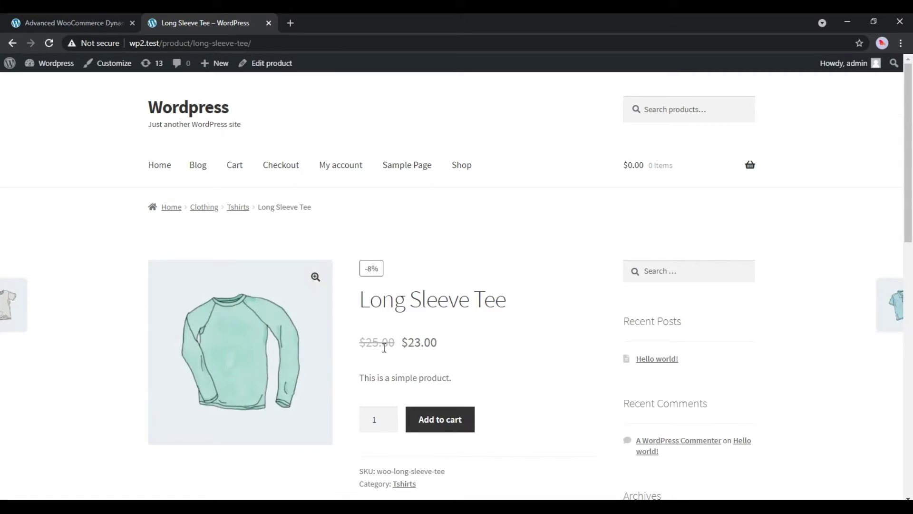
pyautogui.click(445, 426)
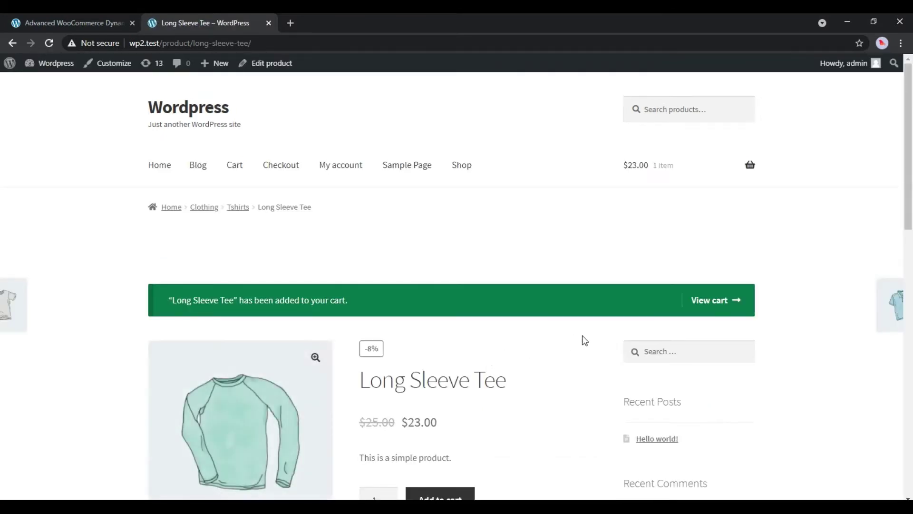
# Open the cart and review the original and discounted prices of the Long Sleeve Tee.
pyautogui.click(709, 300)
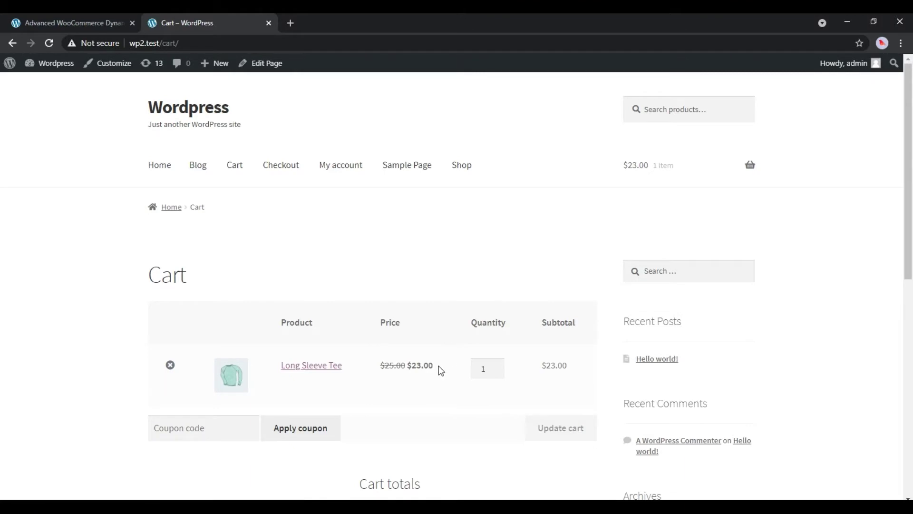
pyautogui.moveTo(438, 370); pyautogui.dragTo(383, 365)
pyautogui.click(408, 385)
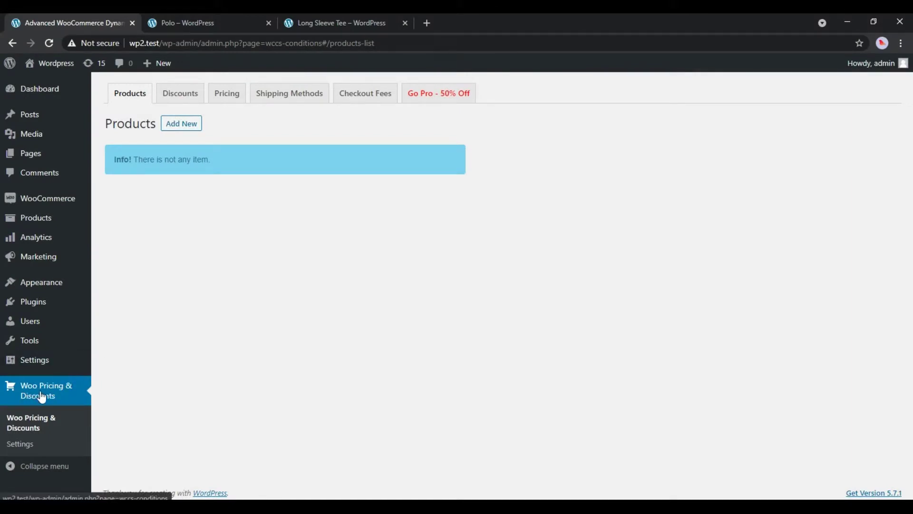
# Add a new pricing rule in Woo Pricing & Discounts and name it "Scheduled product pricing".
pyautogui.click(225, 102)
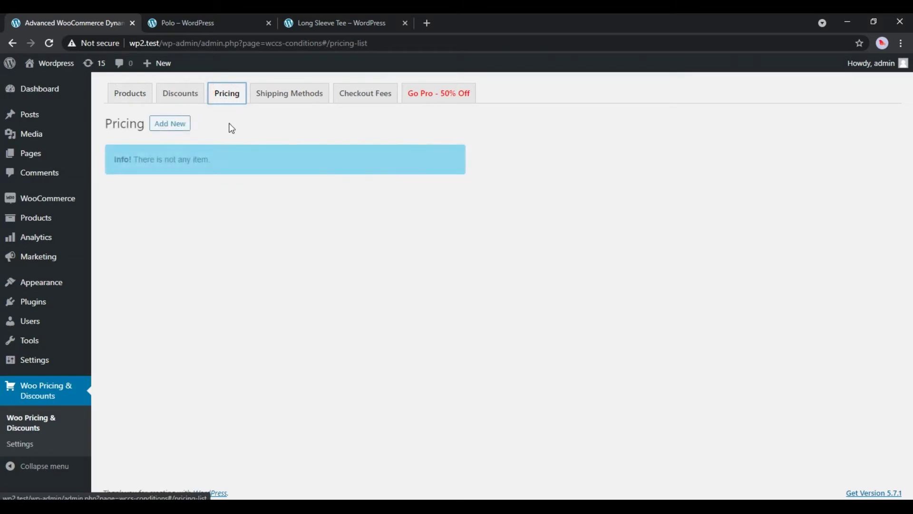
pyautogui.click(158, 128)
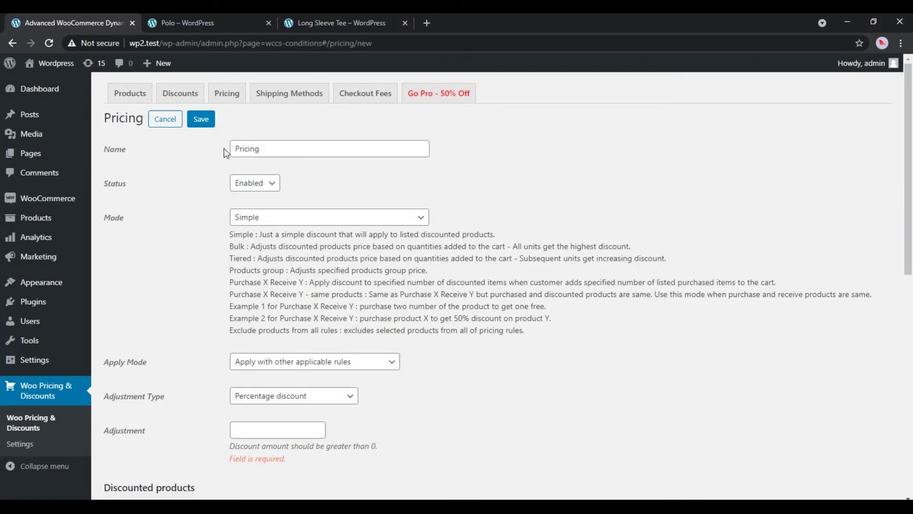
pyautogui.click(261, 149)
pyautogui.hotkey('ctrl', 'a')
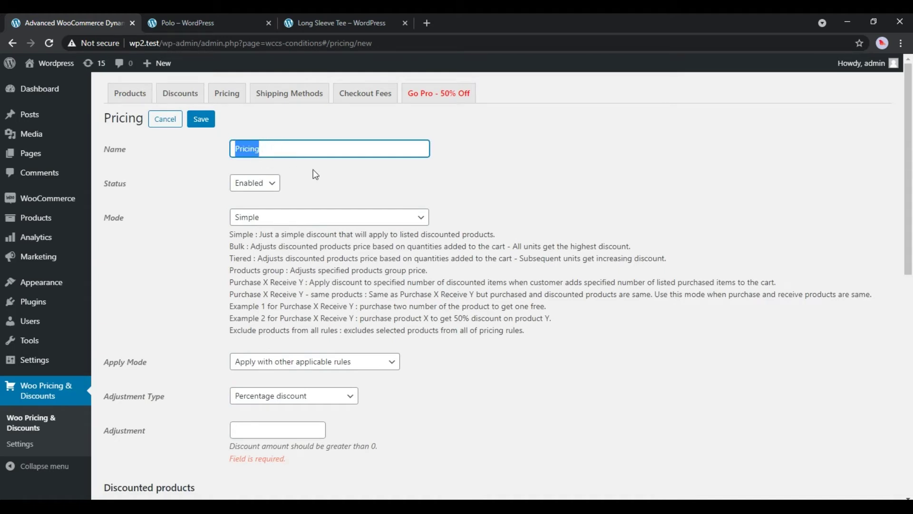
pyautogui.write('Scheduled produc')
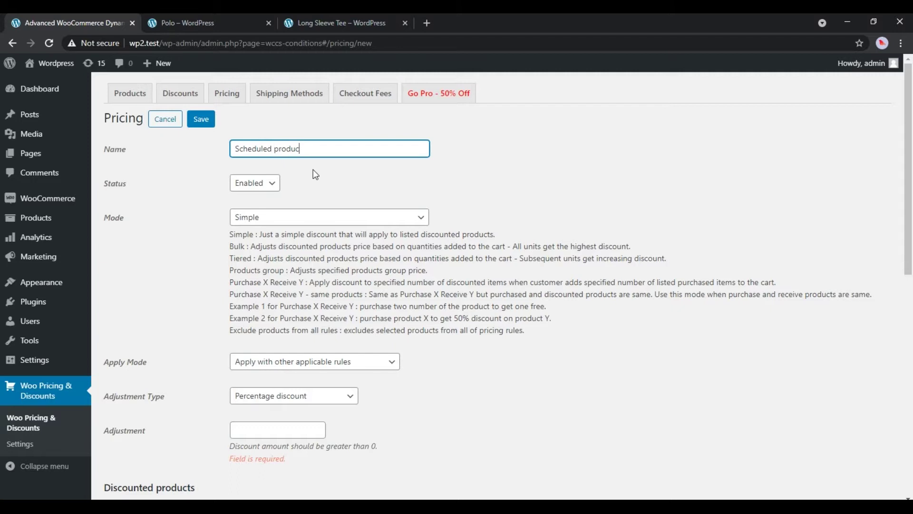
pyautogui.click(313, 169)
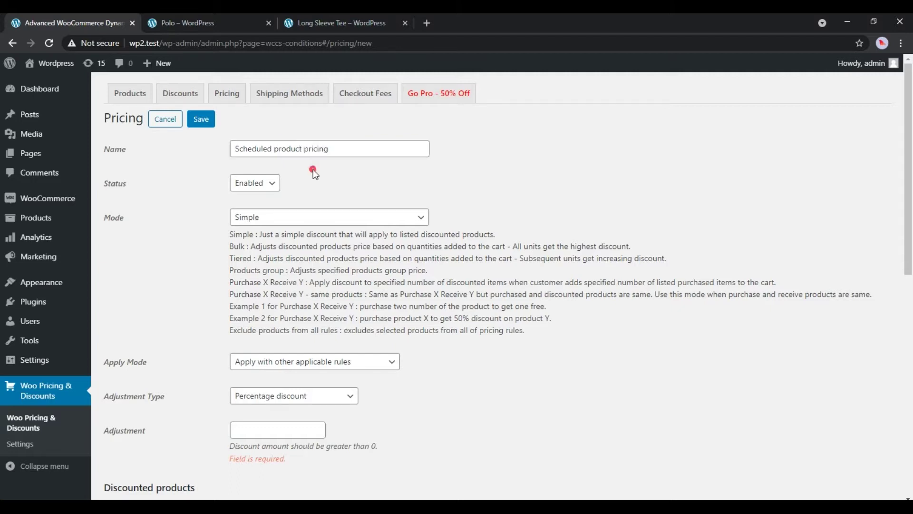
# Keep the scheduled rule in Simple mode with the apply mode "Apply with other applicable rules".
pyautogui.click(327, 218)
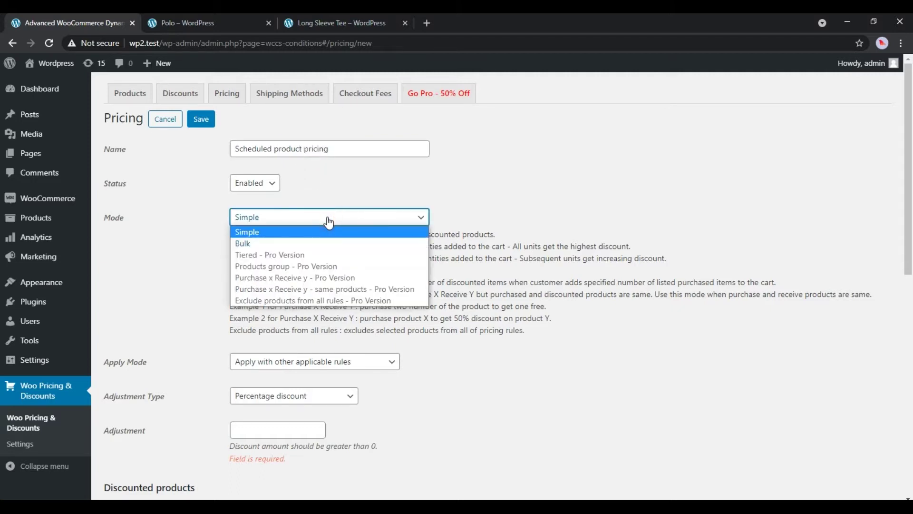
pyautogui.click(256, 232)
pyautogui.scroll(-4, 198, 235)
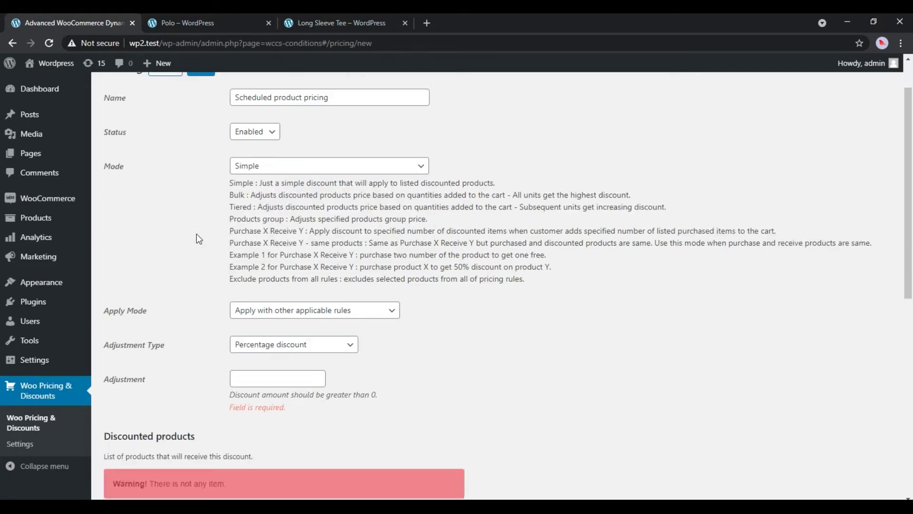
pyautogui.click(282, 179)
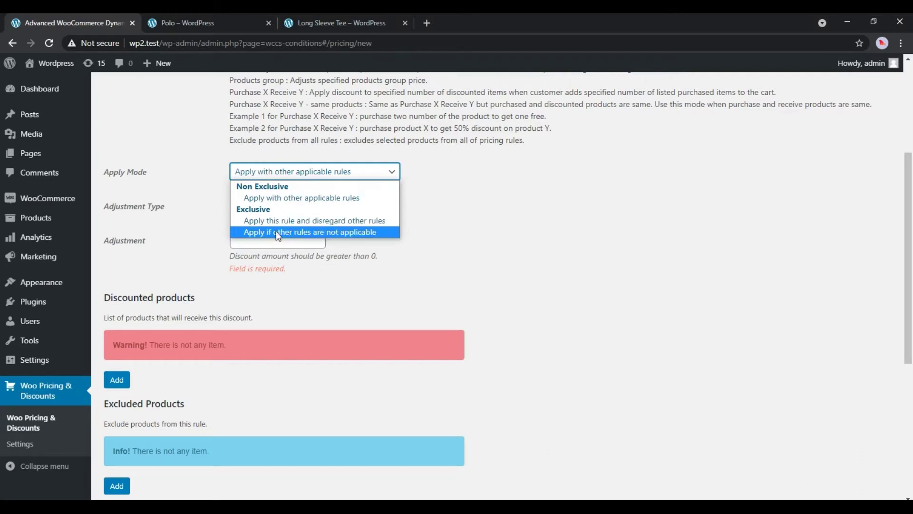
pyautogui.click(435, 249)
# Set the rule's adjustment to a Percentage discount of 20.
pyautogui.click(295, 207)
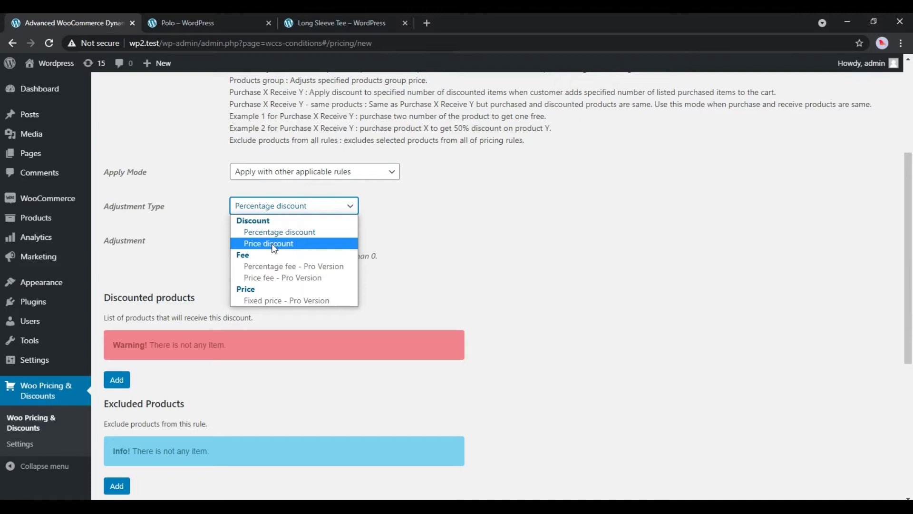
pyautogui.click(283, 233)
pyautogui.click(268, 240)
pyautogui.write('20')
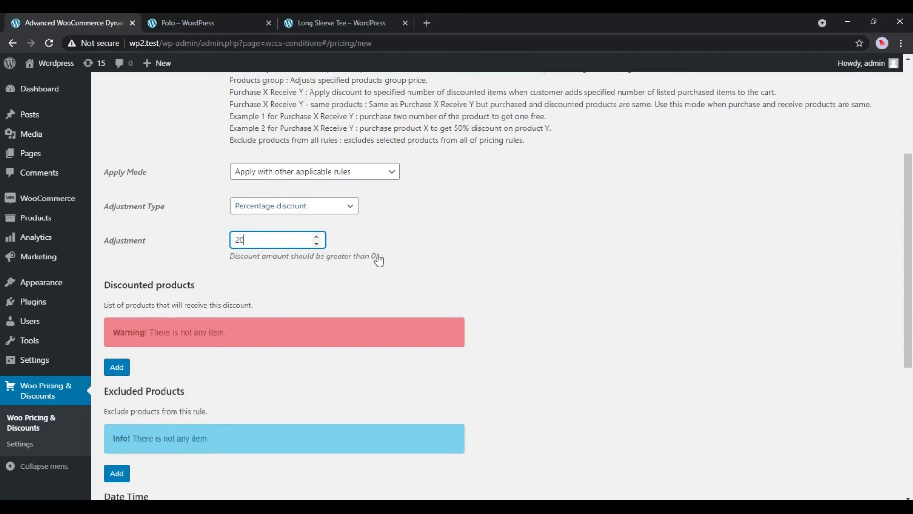
pyautogui.click(377, 272)
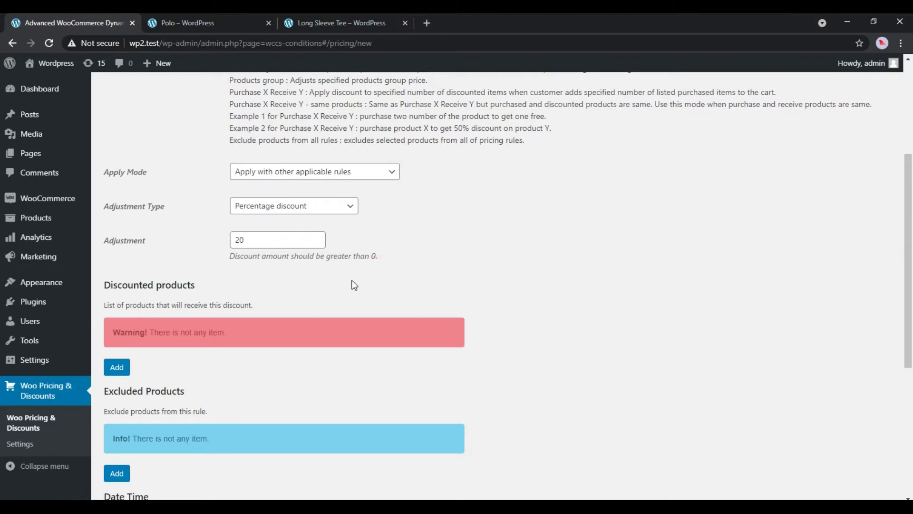
# Add a "Products in list" condition to the rule's discounted products containing Polo and Long Sleeve Tee.
pyautogui.click(122, 370)
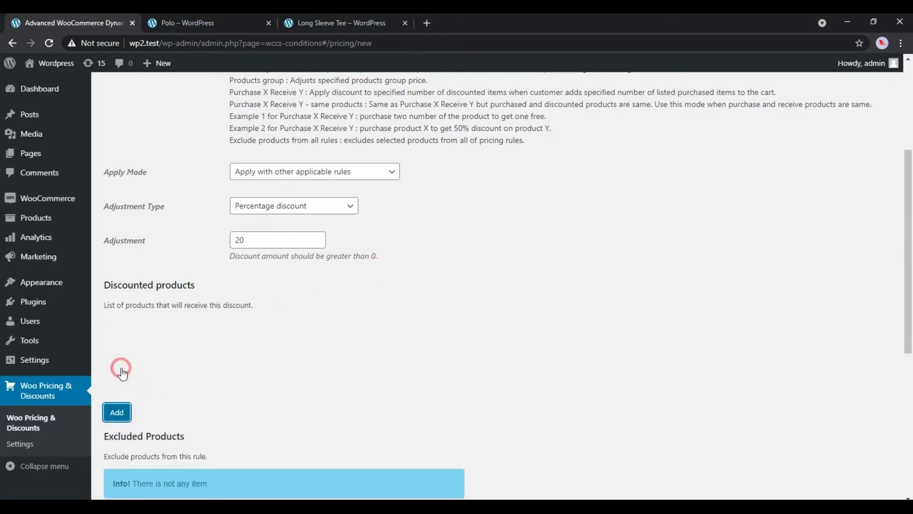
pyautogui.click(179, 372)
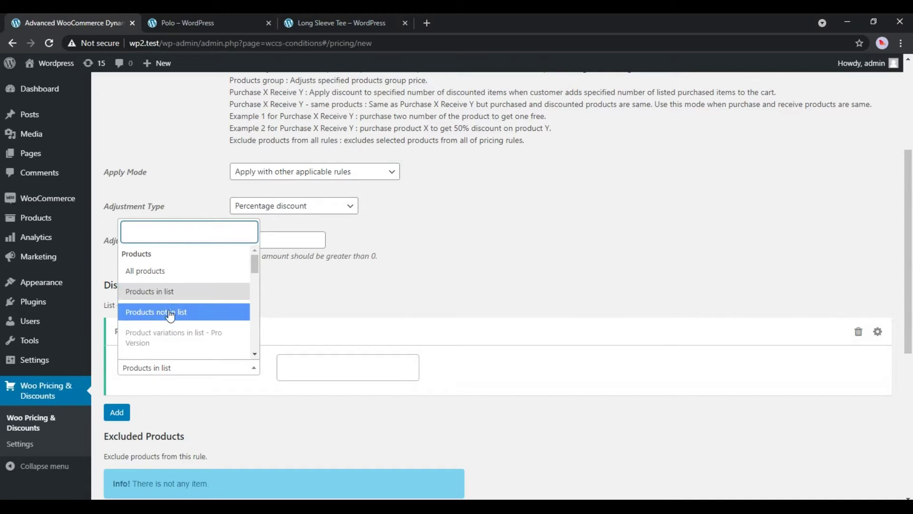
pyautogui.click(159, 286)
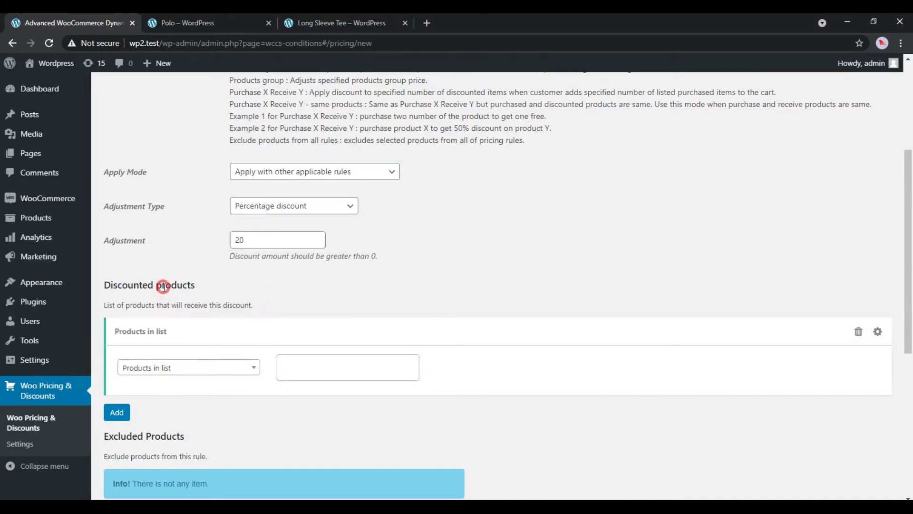
pyautogui.click(307, 360)
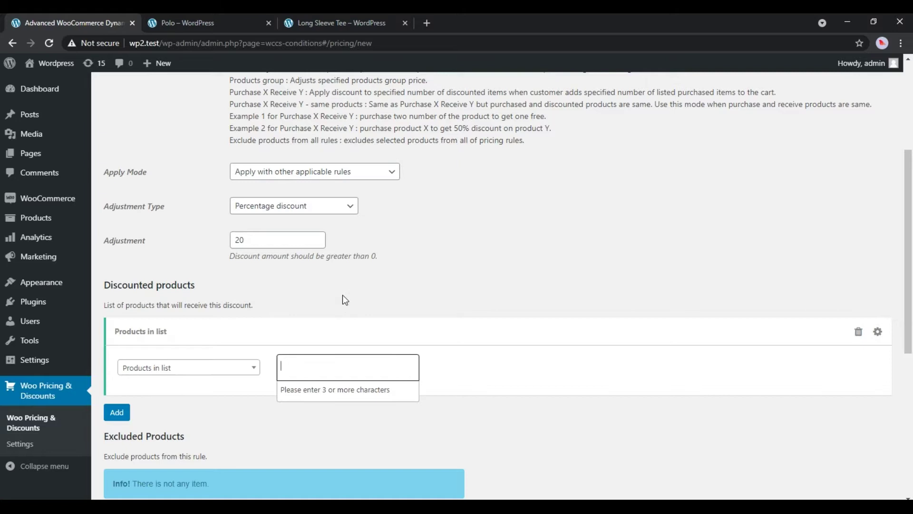
pyautogui.write('o')
pyautogui.press('BackSpace')
pyautogui.write('pol')
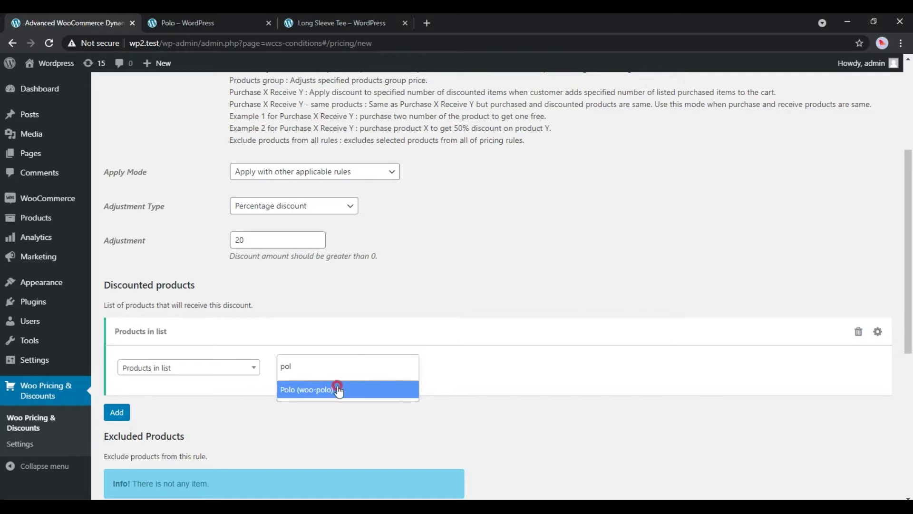
pyautogui.click(339, 389)
pyautogui.write('long')
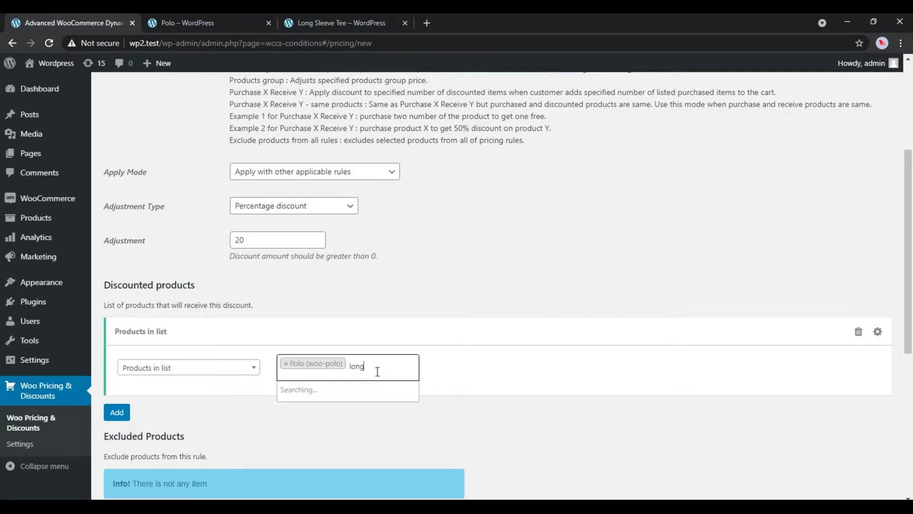
pyautogui.click(361, 392)
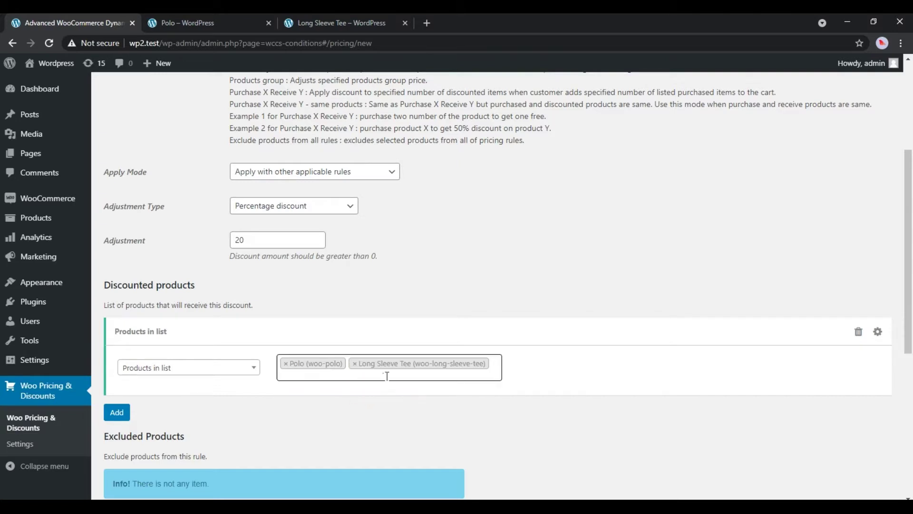
pyautogui.click(315, 405)
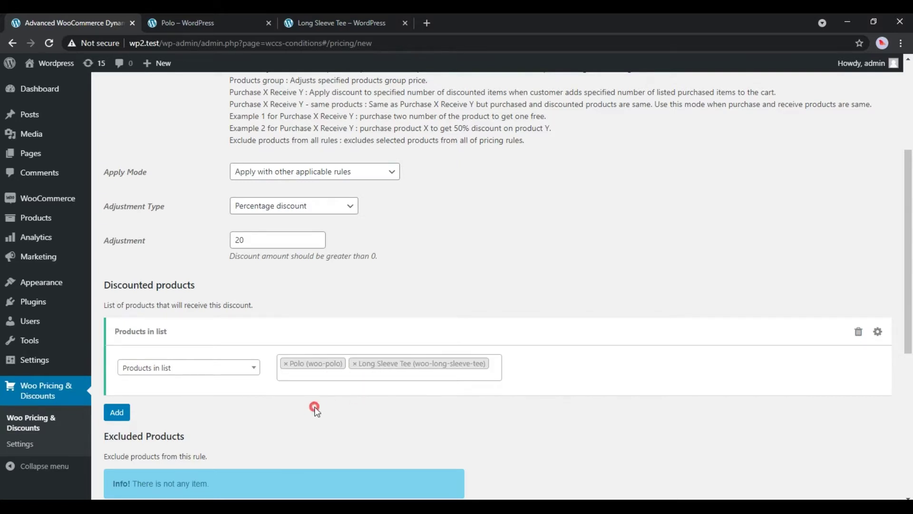
# Add a date time condition to the rule and set its type to Days.
pyautogui.scroll(-4, 315, 406)
pyautogui.scroll(-3, 207, 356)
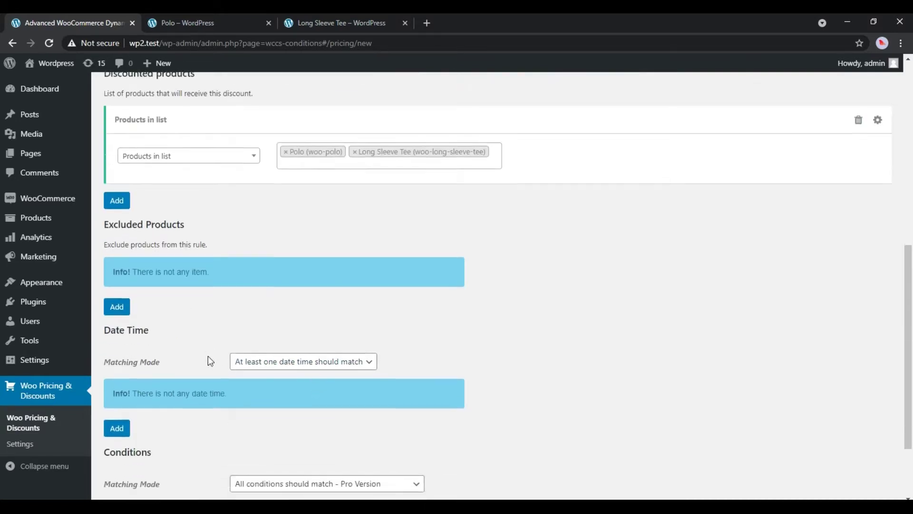
pyautogui.click(121, 334)
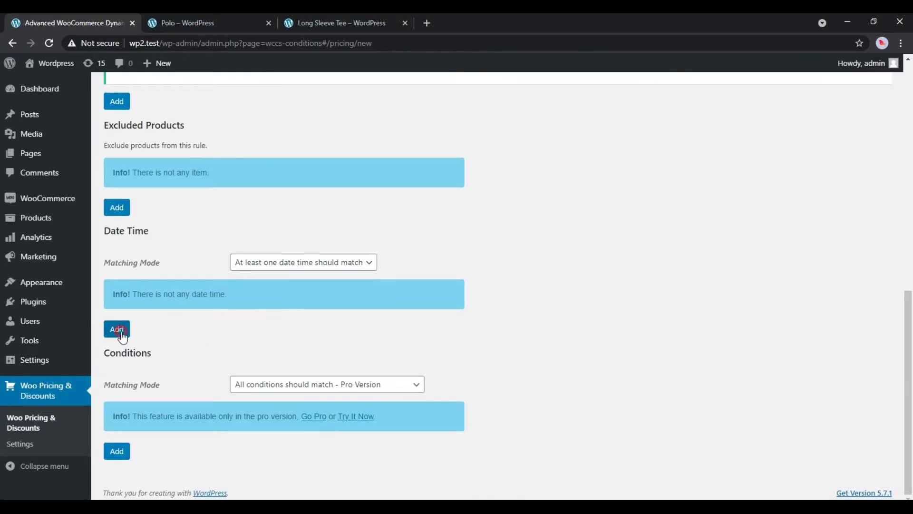
pyautogui.click(157, 327)
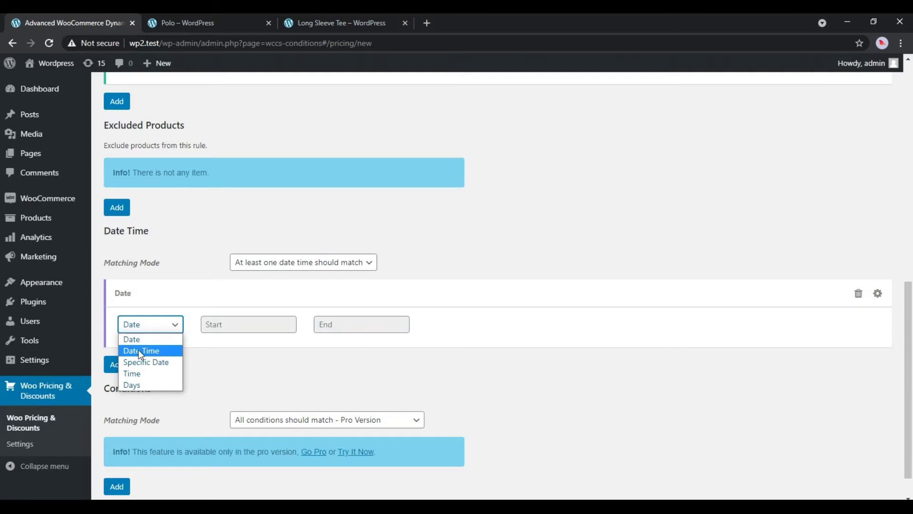
pyautogui.click(144, 384)
# Select Saturday, Sunday, Wednesday and Friday as the days on which the rule applies.
pyautogui.click(249, 329)
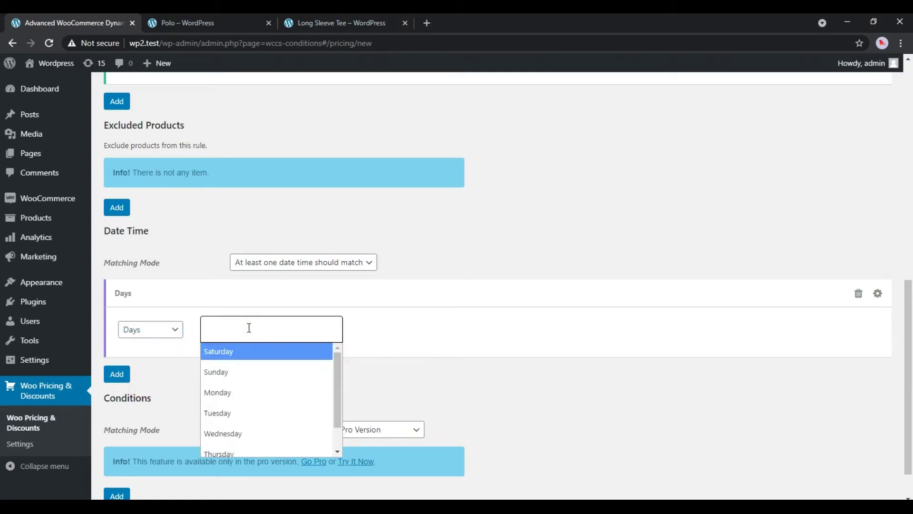
pyautogui.click(244, 358)
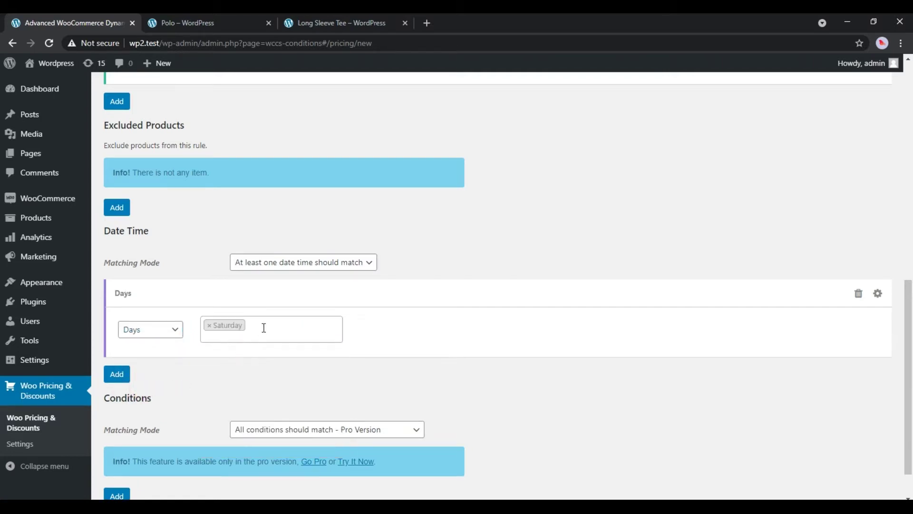
pyautogui.click(262, 328)
pyautogui.click(251, 375)
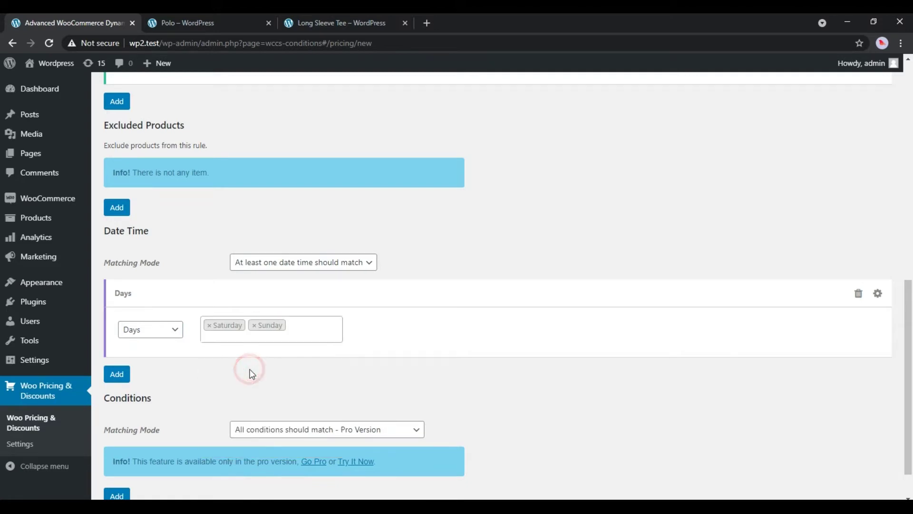
pyautogui.click(294, 331)
pyautogui.moveTo(335, 377); pyautogui.dragTo(337, 412)
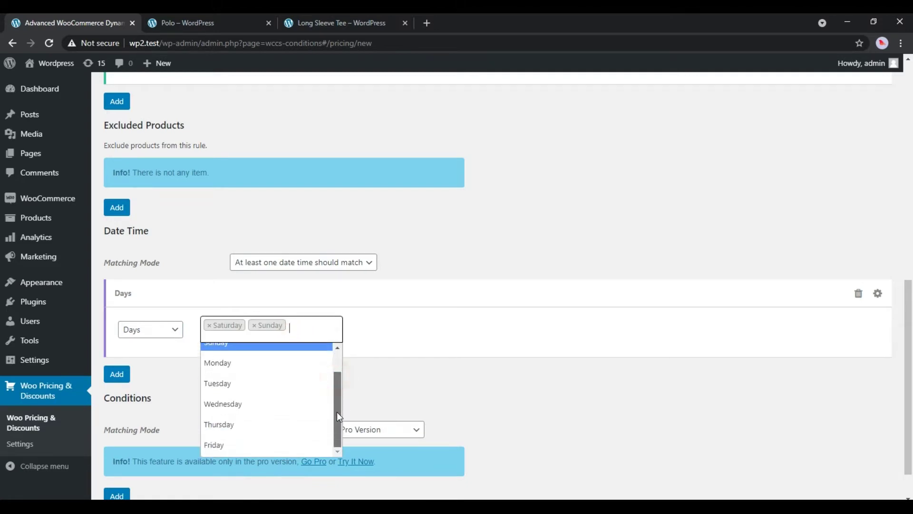
pyautogui.click(265, 412)
pyautogui.click(347, 328)
pyautogui.scroll(-2, 323, 380)
pyautogui.click(247, 443)
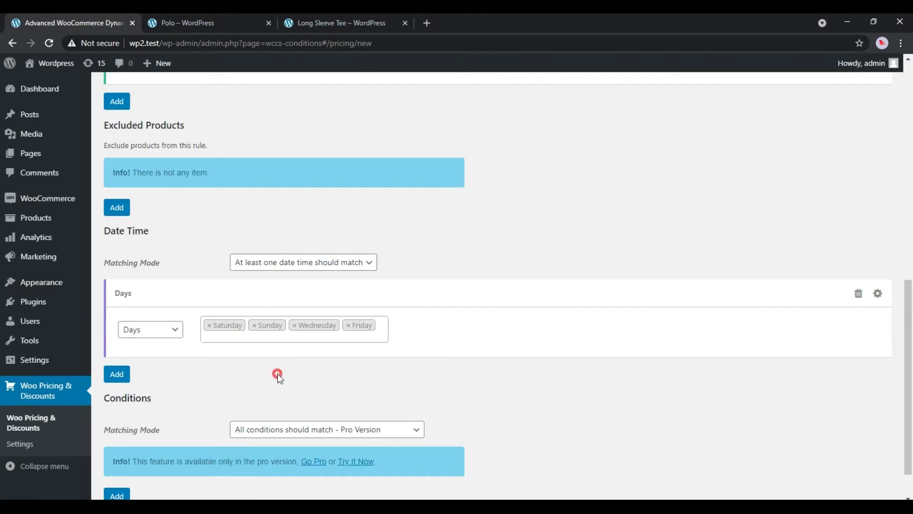
# Save the Scheduled product pricing rule and return to the list of pricing rules.
pyautogui.scroll(-1, 280, 378)
pyautogui.scroll(10, 280, 378)
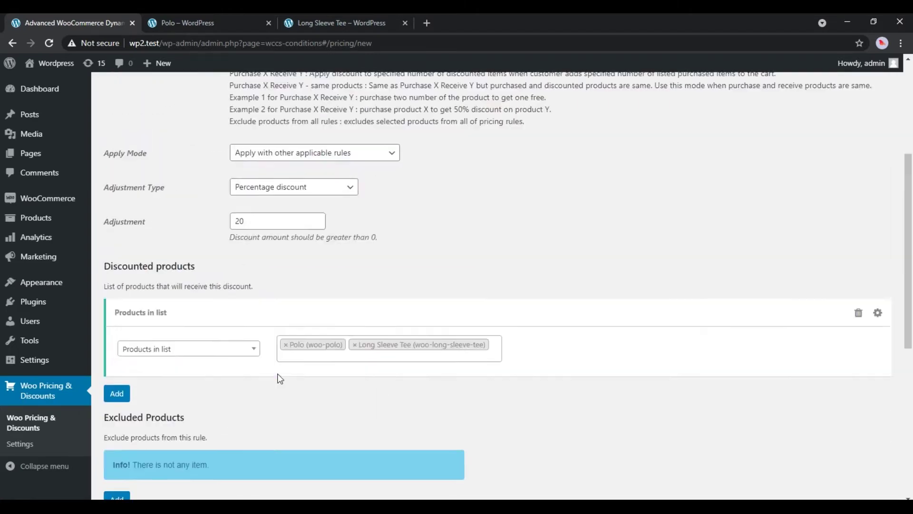
pyautogui.click(202, 120)
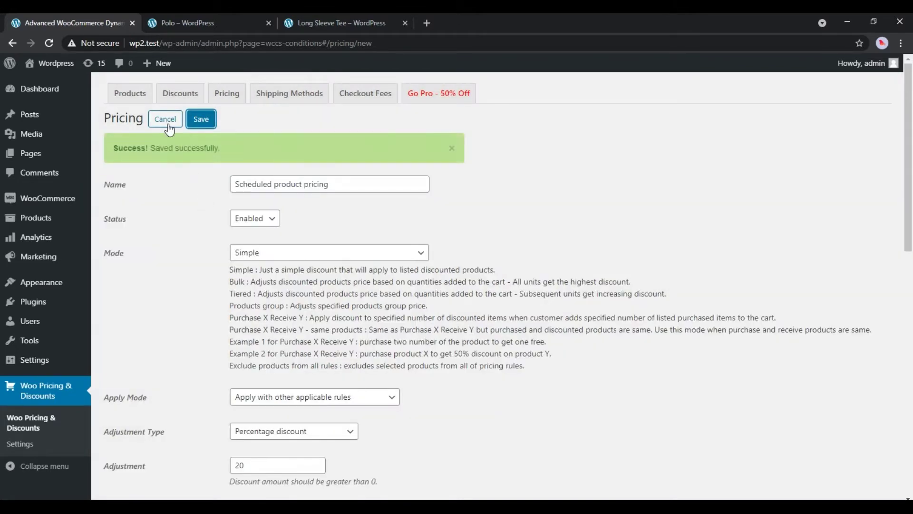
pyautogui.click(165, 120)
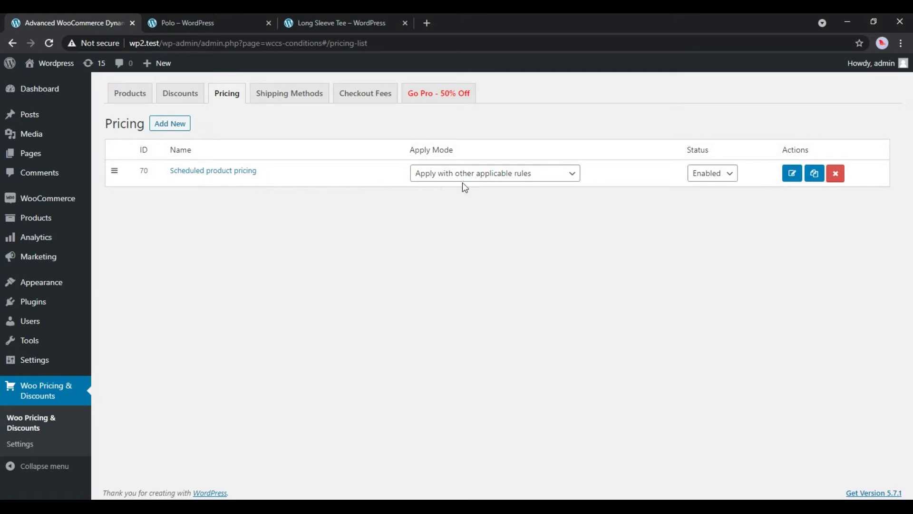
# Add one Polo and one Long Sleeve Tee to the cart from their product pages and review the discounted prices in the cart.
pyautogui.click(209, 23)
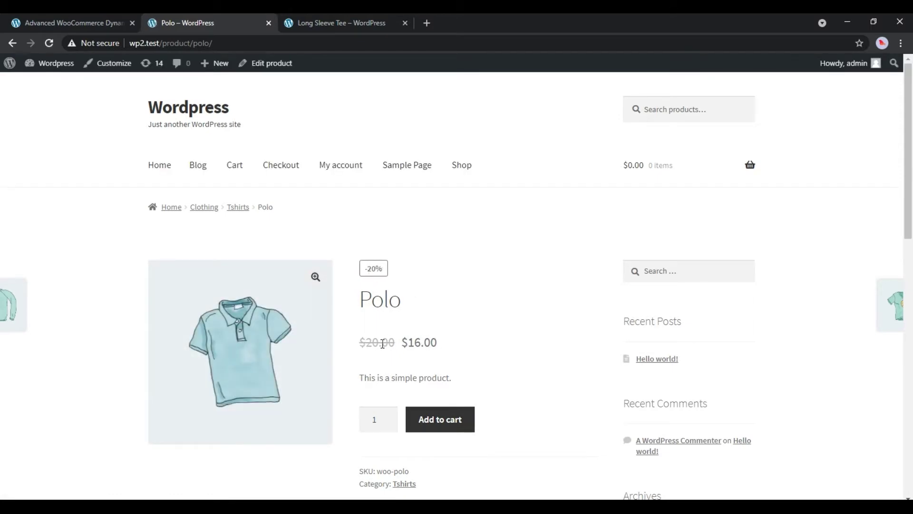
pyautogui.click(443, 418)
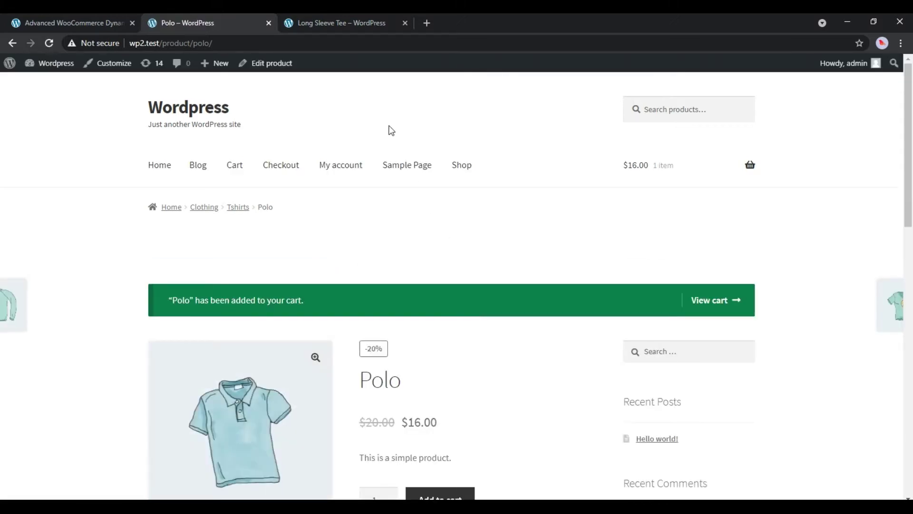
pyautogui.click(341, 23)
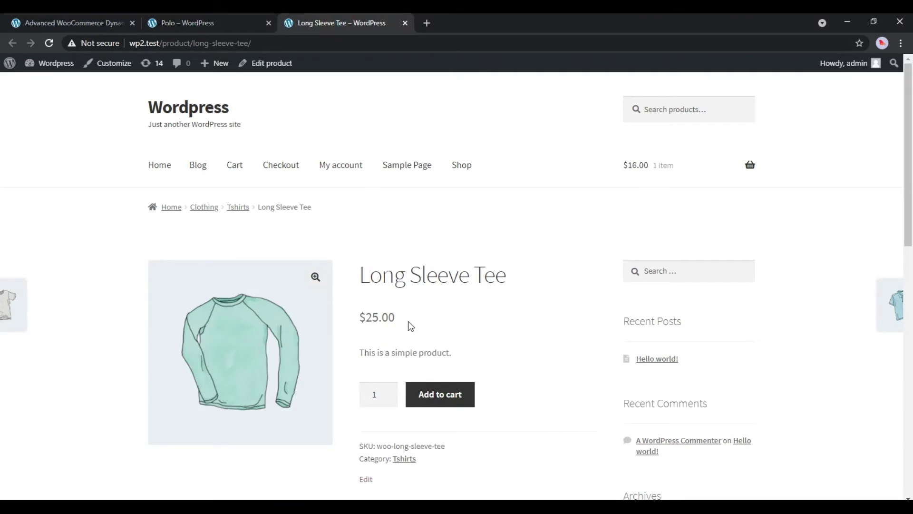
pyautogui.press('F5')
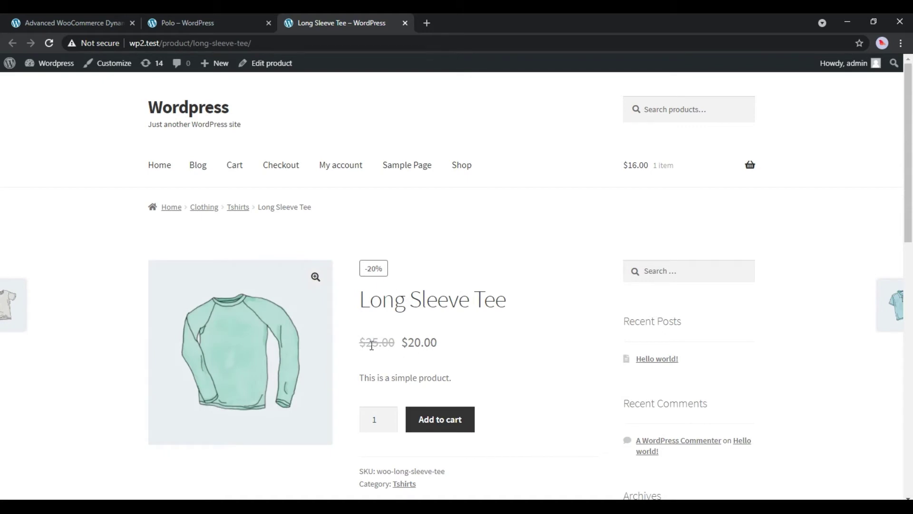
pyautogui.click(451, 421)
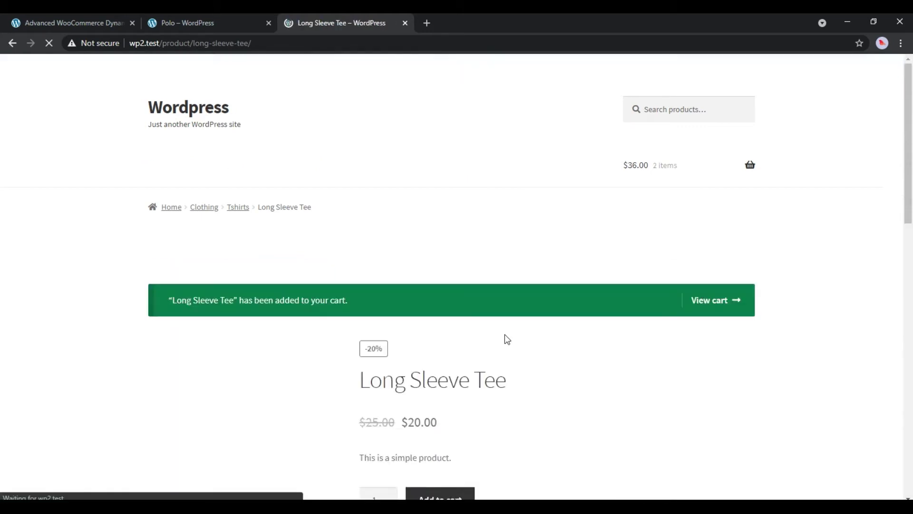
pyautogui.click(715, 303)
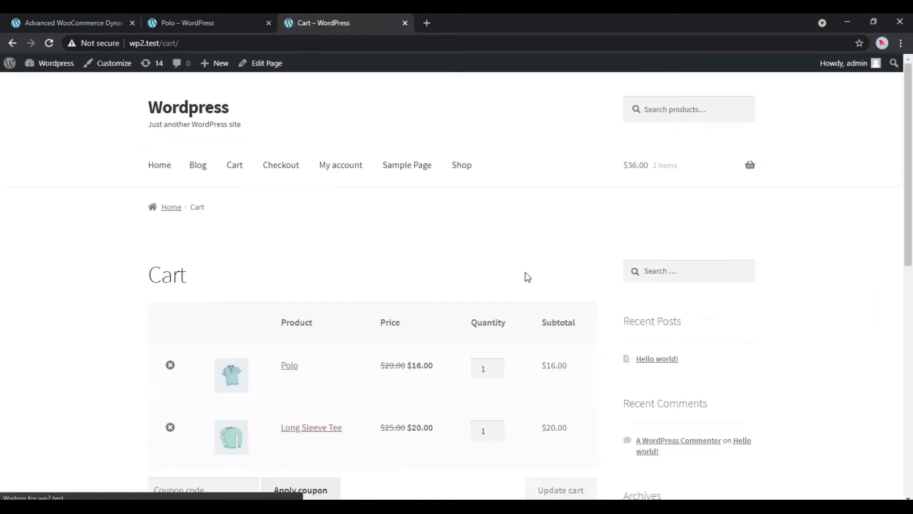
pyautogui.scroll(-4, 486, 273)
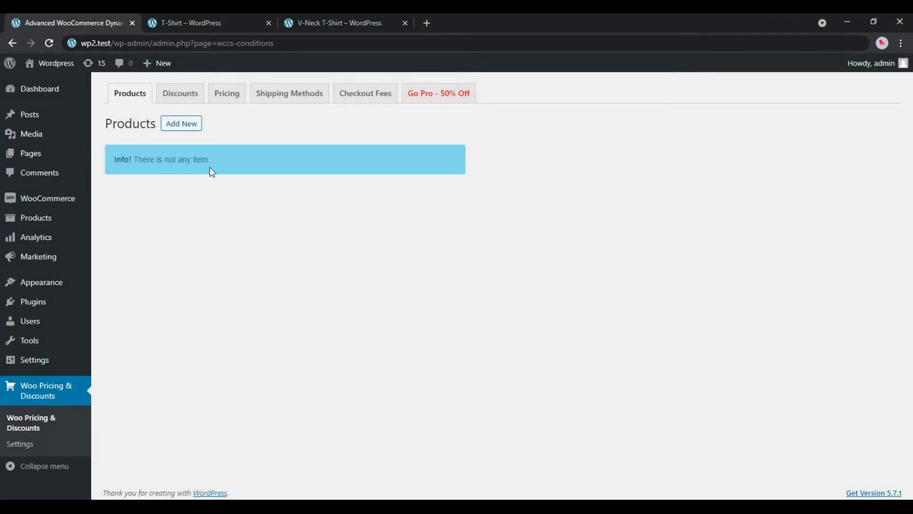
# Create a new pricing rule named "Quantity based discount on all products".
pyautogui.click(226, 98)
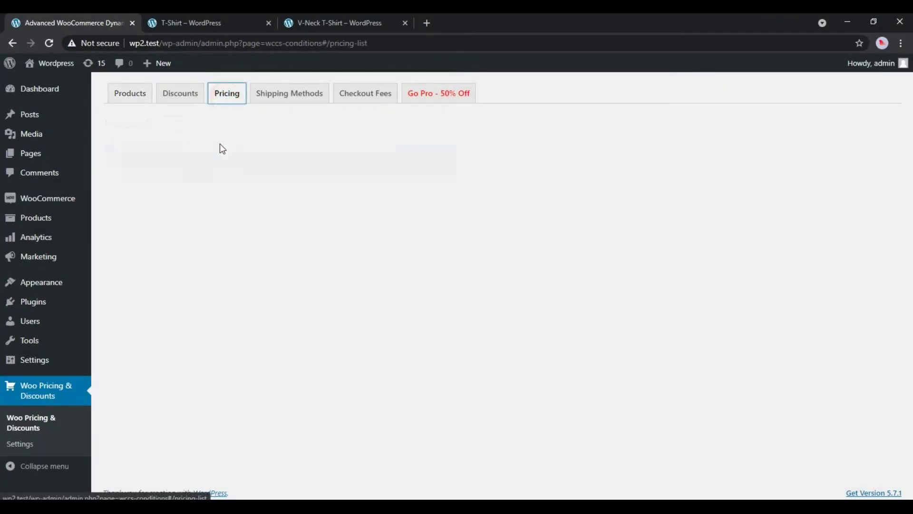
pyautogui.click(174, 124)
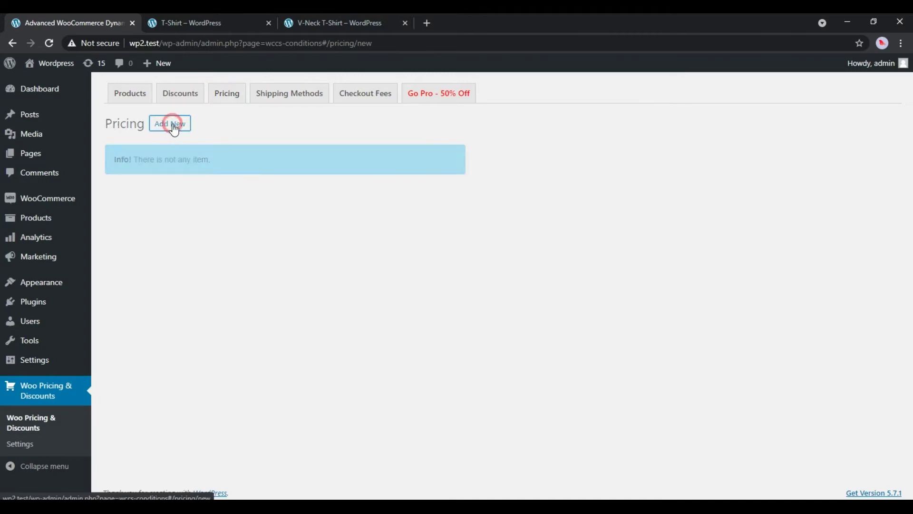
pyautogui.click(268, 151)
pyautogui.hotkey('ctrl', 'a')
pyautogui.write('Q')
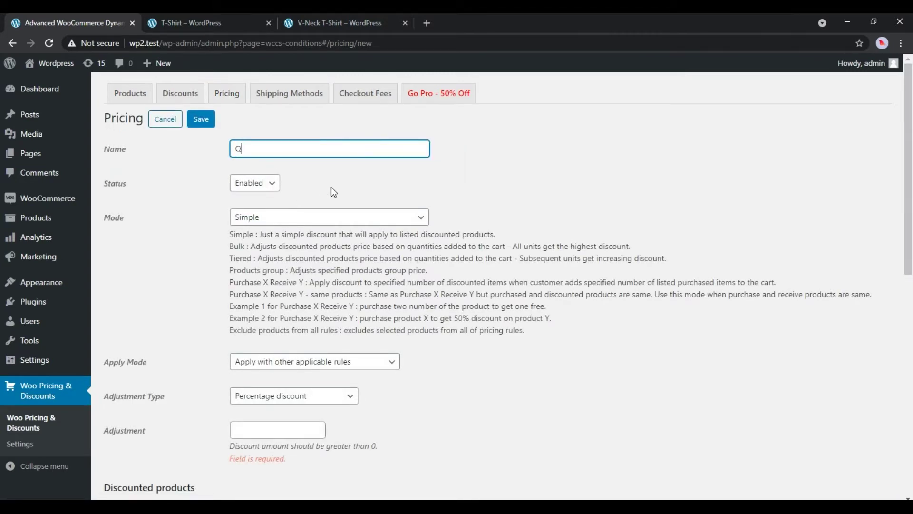
pyautogui.write('uantity based discount on al')
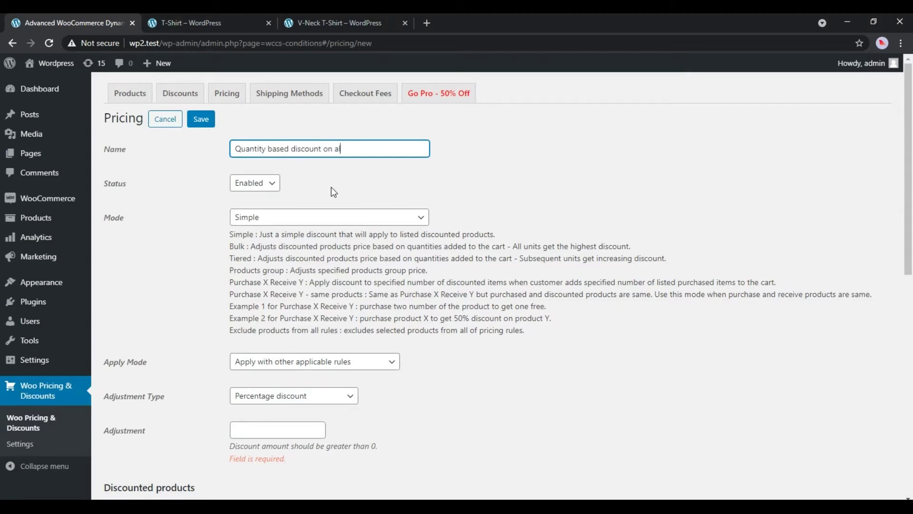
pyautogui.write('l products')
pyautogui.click(331, 187)
# Set the new pricing rule's mode to Bulk.
pyautogui.click(335, 217)
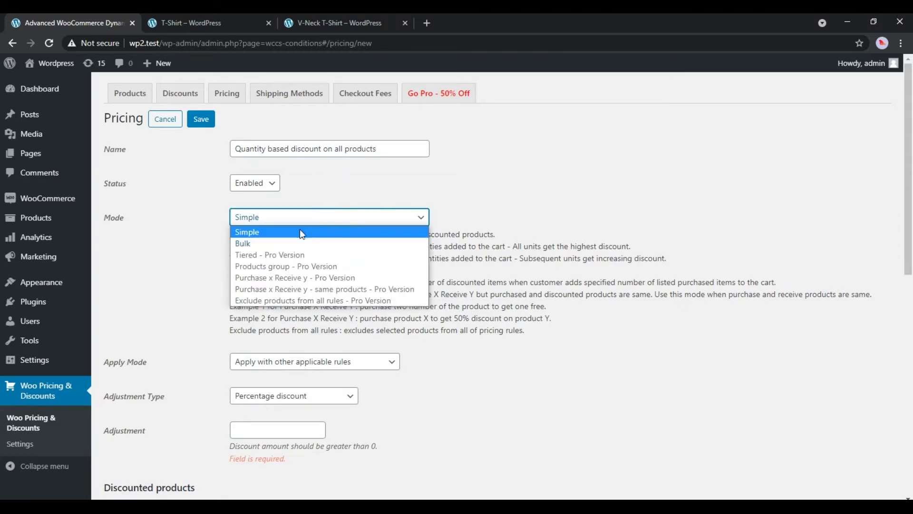
pyautogui.click(256, 245)
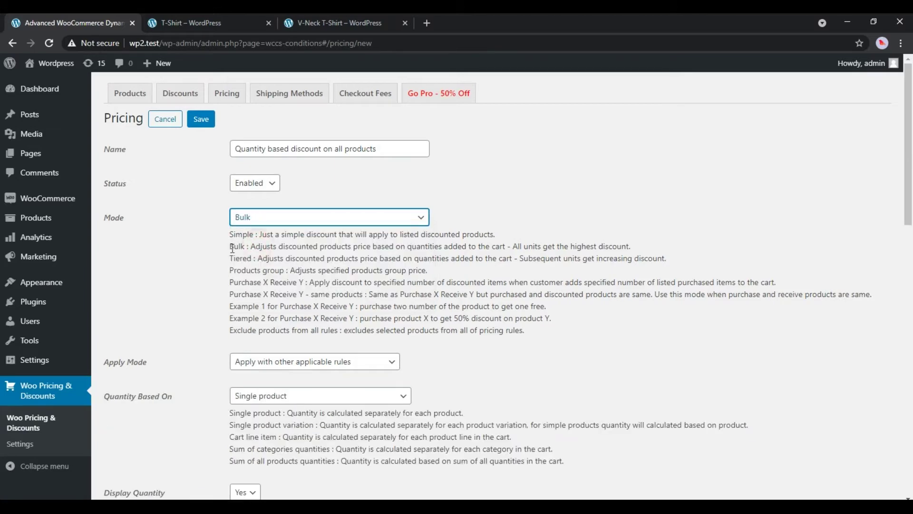
pyautogui.click(215, 248)
# Add a quantity range with a minimum of 2, no maximum and a Price discount of 2.
pyautogui.scroll(-4, 216, 252)
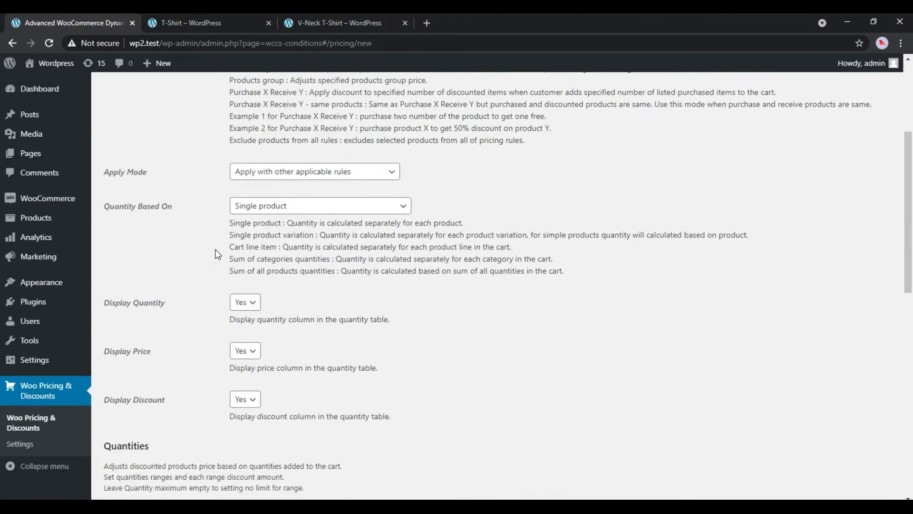
pyautogui.scroll(-4, 215, 255)
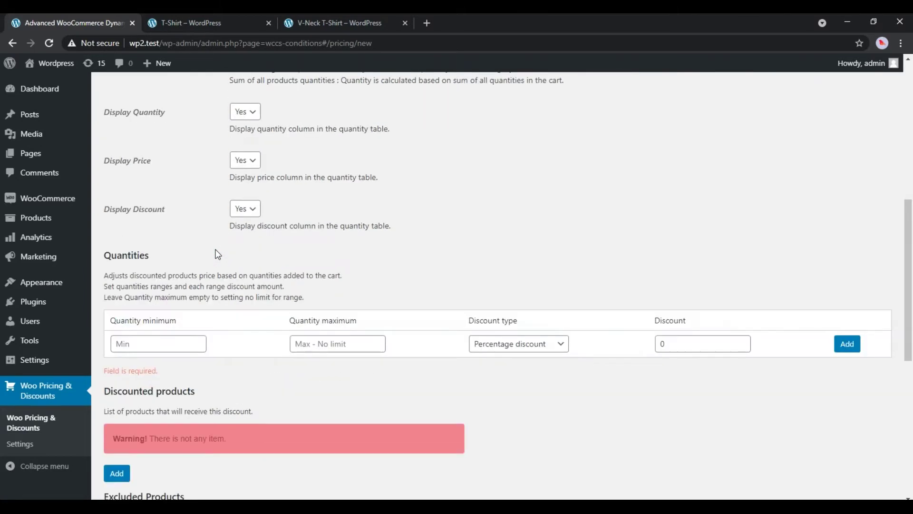
pyautogui.click(170, 346)
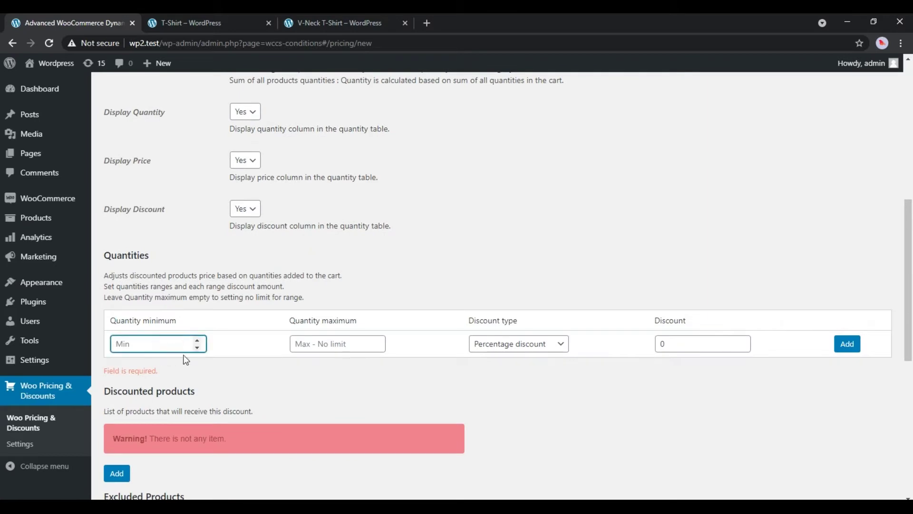
pyautogui.write('2')
pyautogui.click(533, 350)
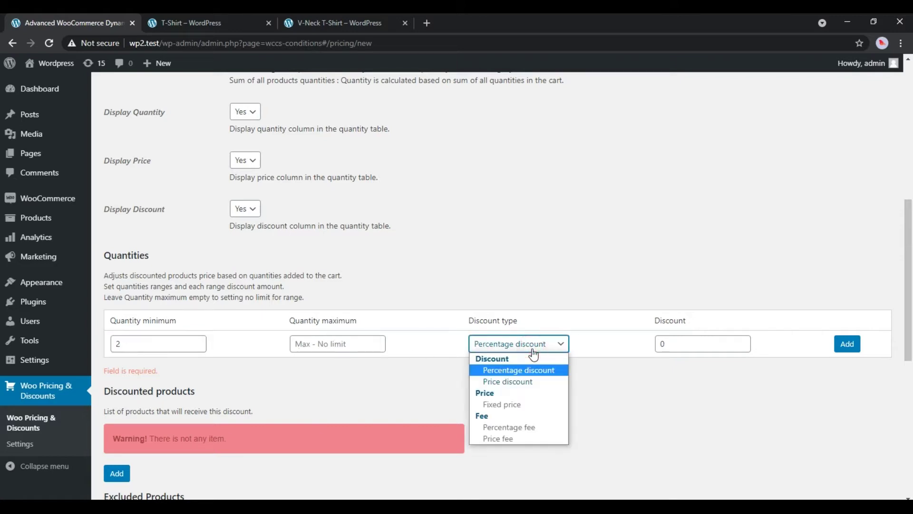
pyautogui.click(524, 383)
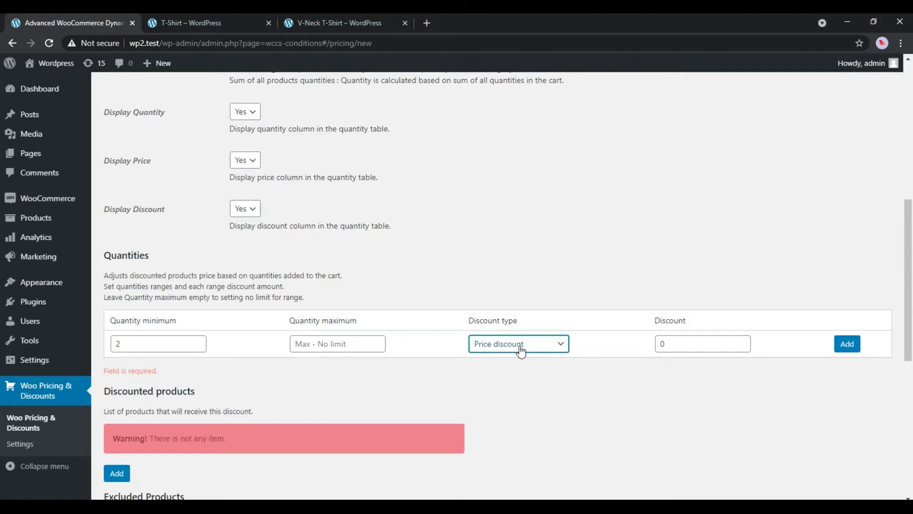
pyautogui.doubleClick(670, 344)
pyautogui.write('2')
pyautogui.click(636, 376)
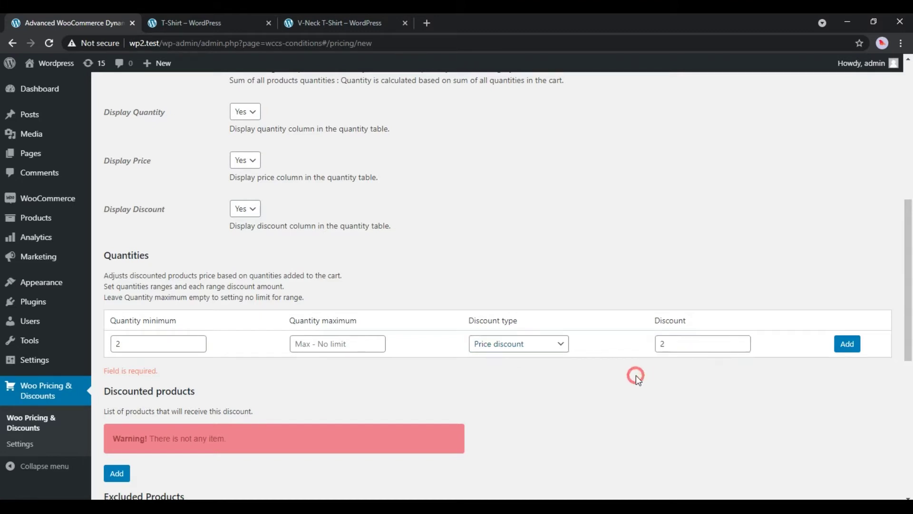
pyautogui.click(847, 344)
# Add a discounted products condition to the rule and set it to All products.
pyautogui.scroll(-4, 382, 396)
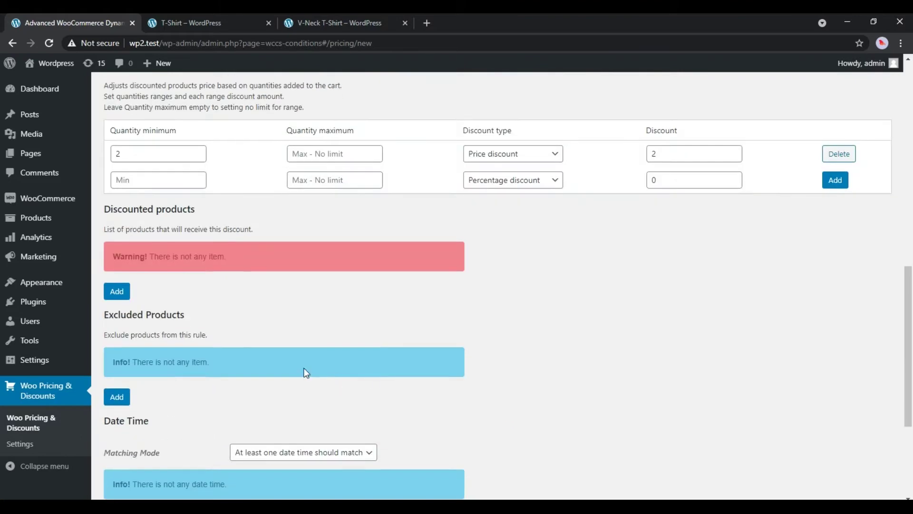
pyautogui.click(117, 291)
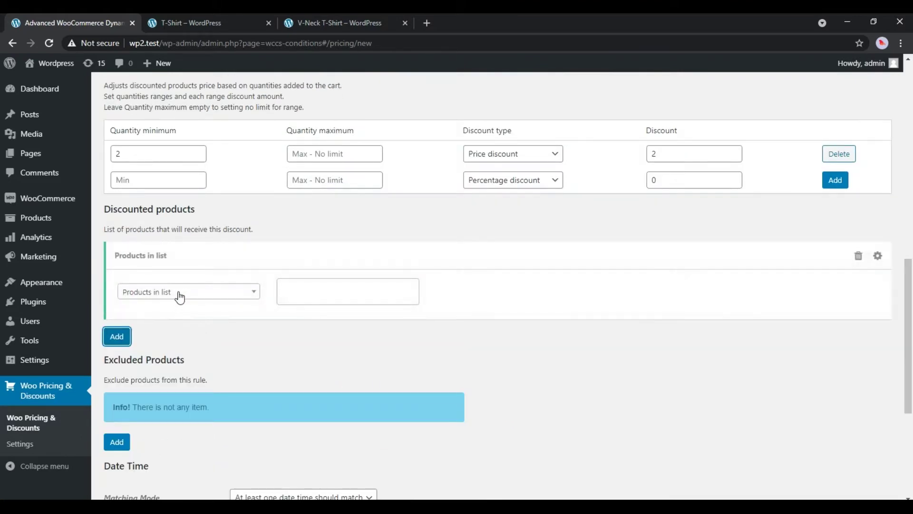
pyautogui.click(180, 294)
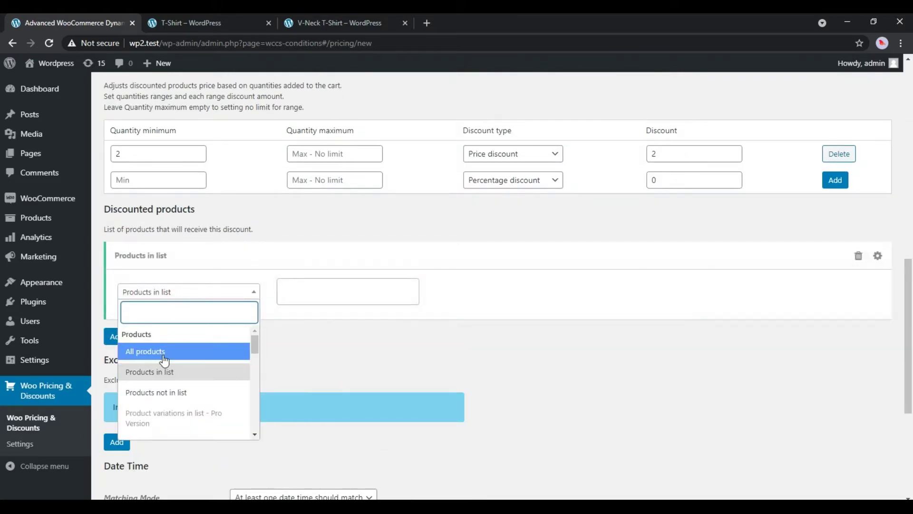
pyautogui.click(162, 359)
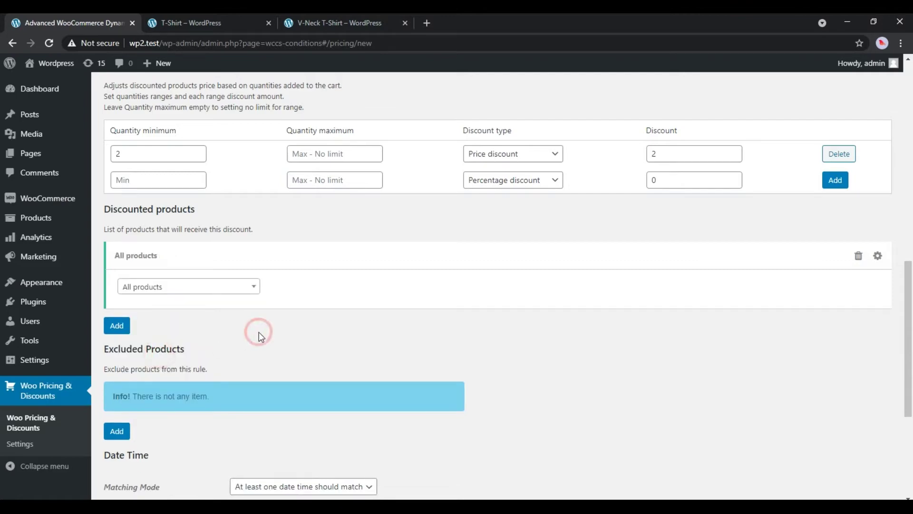
# Save the quantity based discount rule and go back to the pricing rules list.
pyautogui.scroll(-5, 259, 332)
pyautogui.scroll(16, 259, 332)
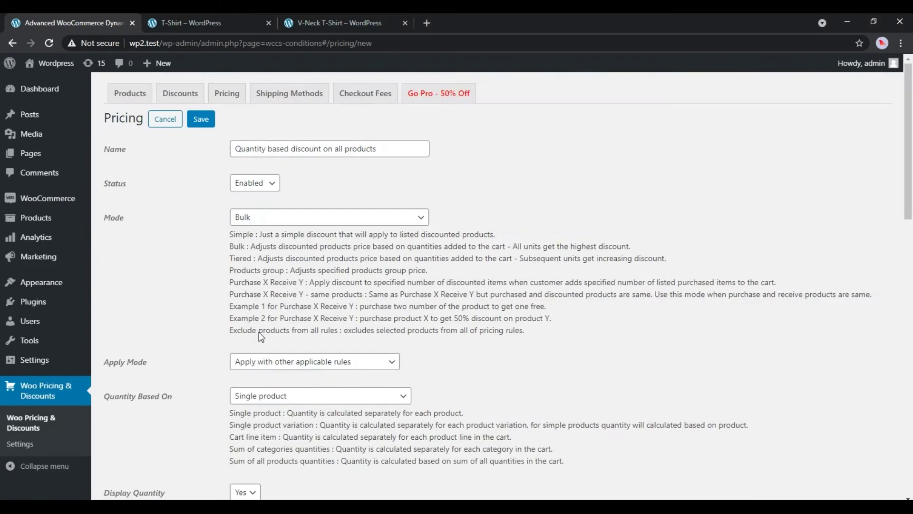
pyautogui.click(200, 122)
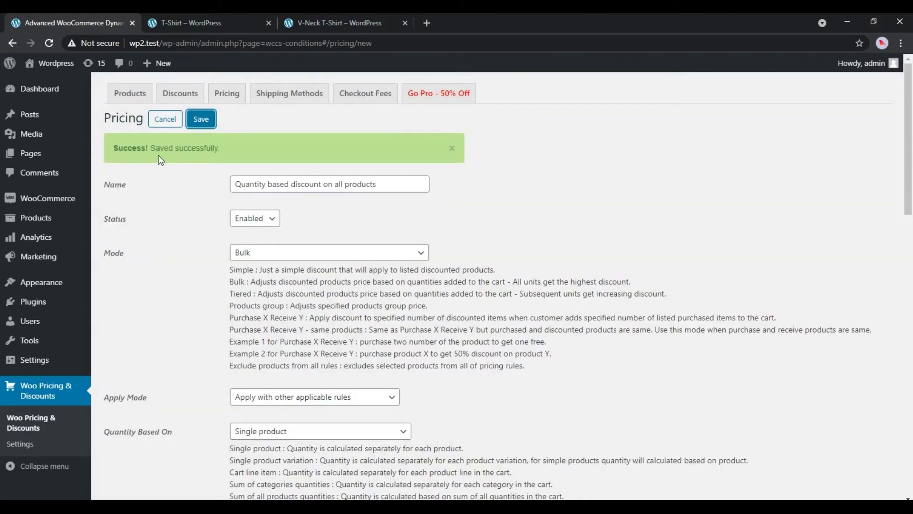
pyautogui.click(164, 121)
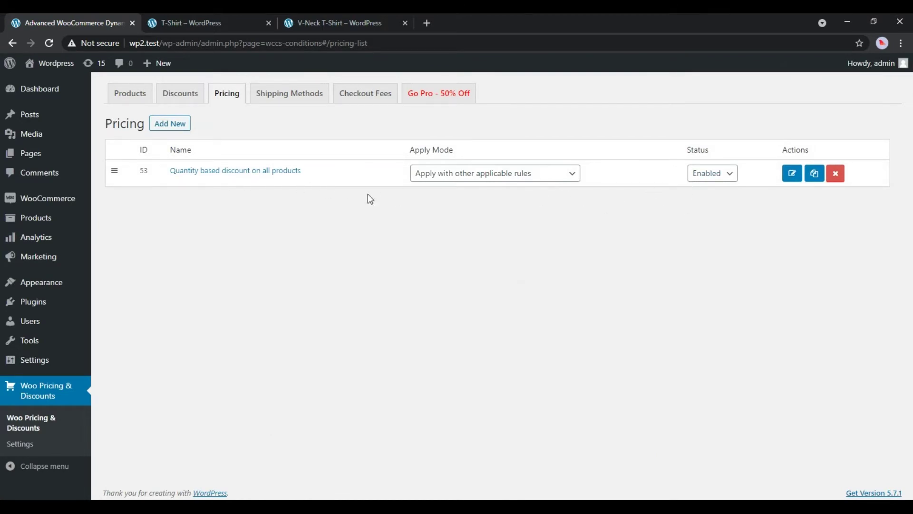
# Reload the T-Shirt product page to check its quantity discount table and add 2 T-Shirts to the cart.
pyautogui.click(230, 27)
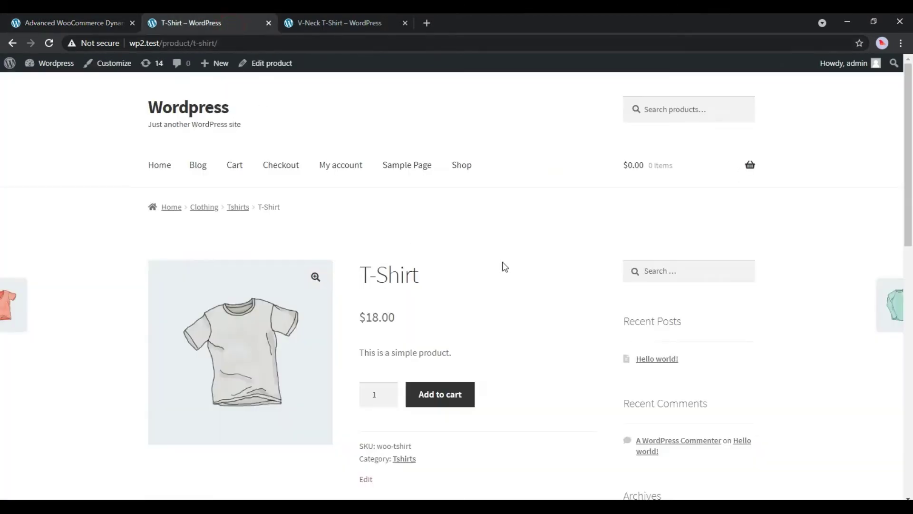
pyautogui.press('F5')
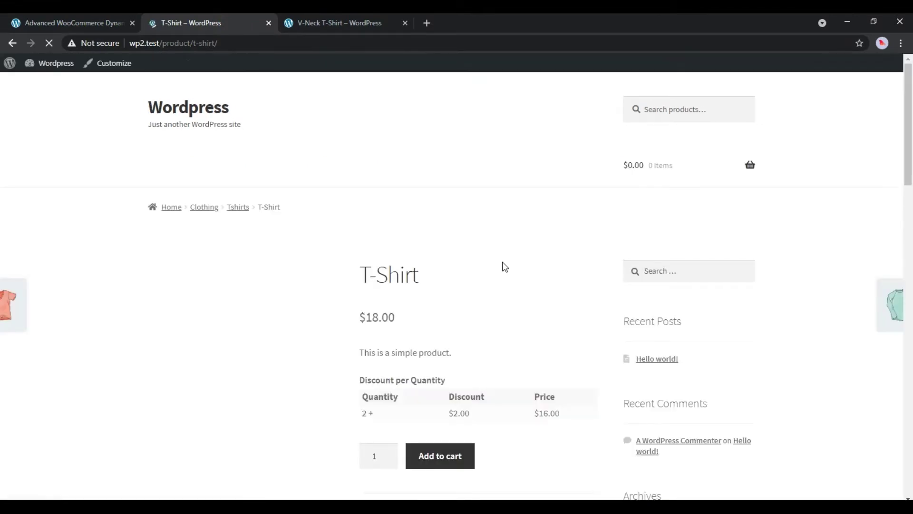
pyautogui.scroll(-4, 502, 265)
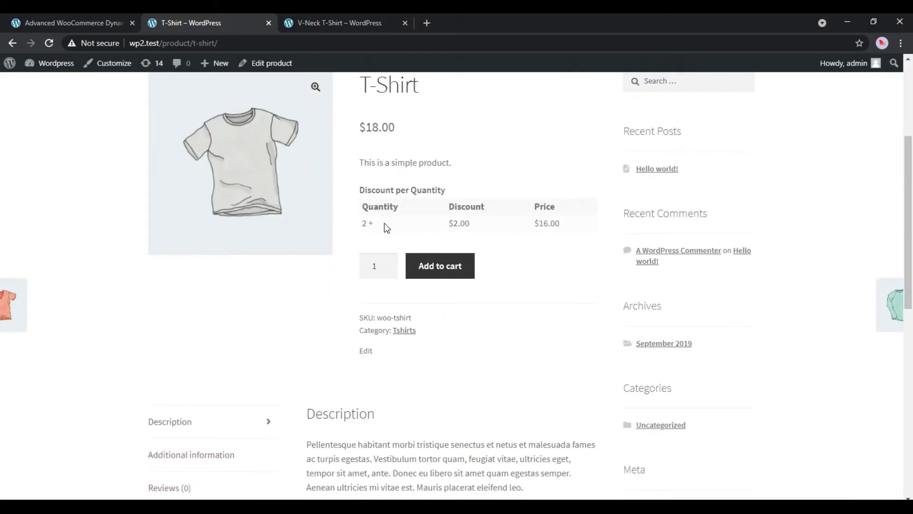
pyautogui.click(381, 266)
pyautogui.doubleClick(380, 266)
pyautogui.write('2')
pyautogui.click(448, 275)
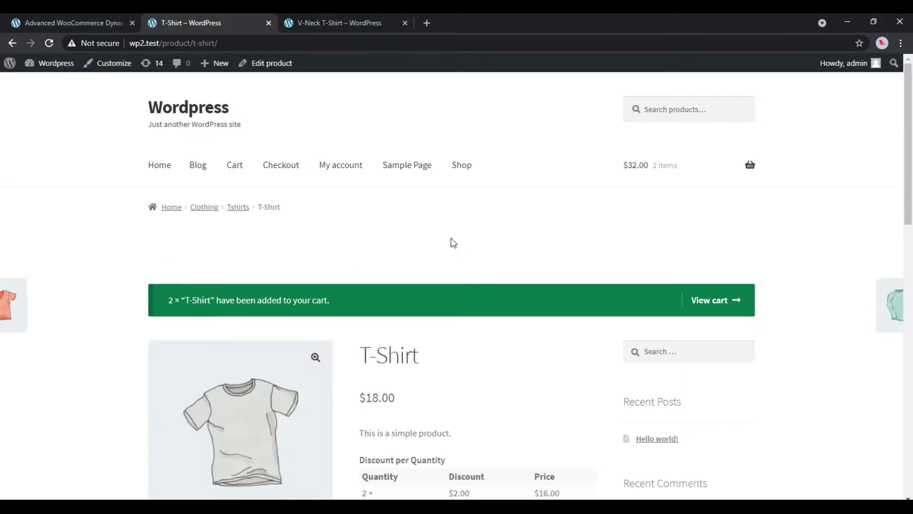
# Reload the V-Neck T-Shirt product page with the new discount rule and choose the Green color in size Medium.
pyautogui.click(328, 22)
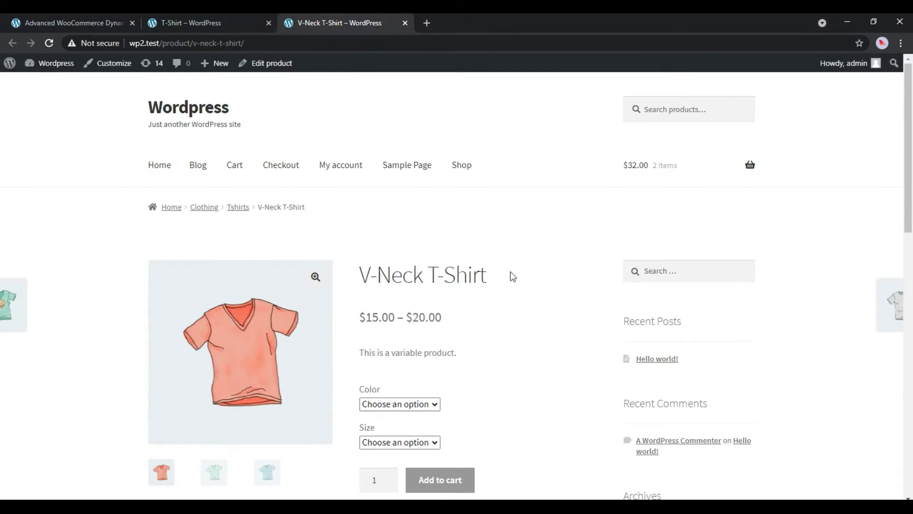
pyautogui.scroll(-4, 510, 271)
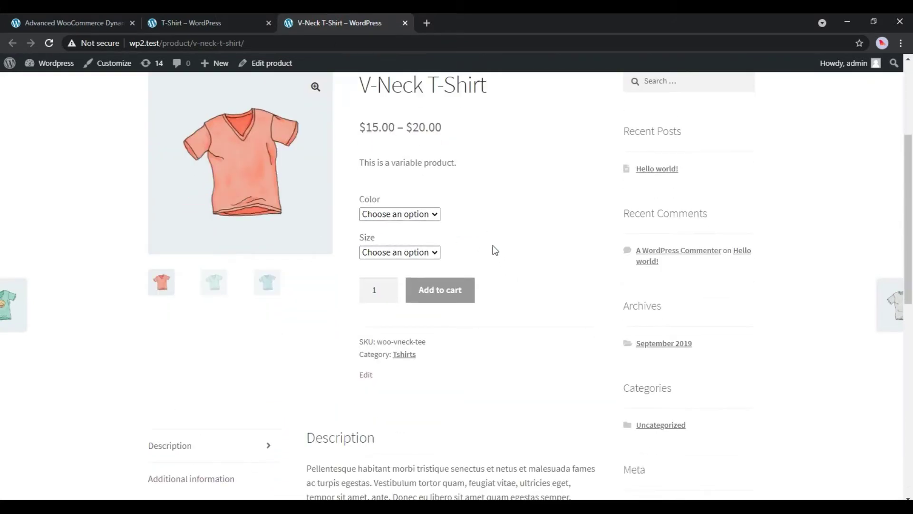
pyautogui.press('F5')
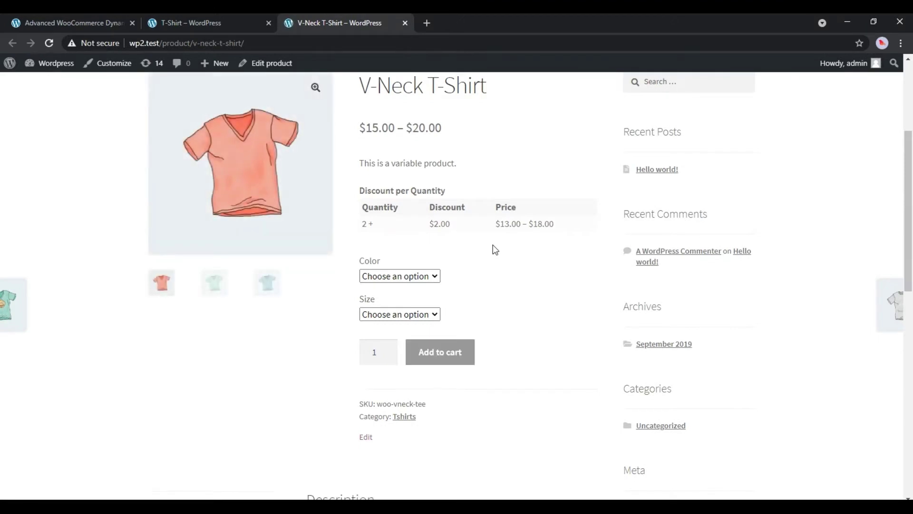
pyautogui.click(432, 276)
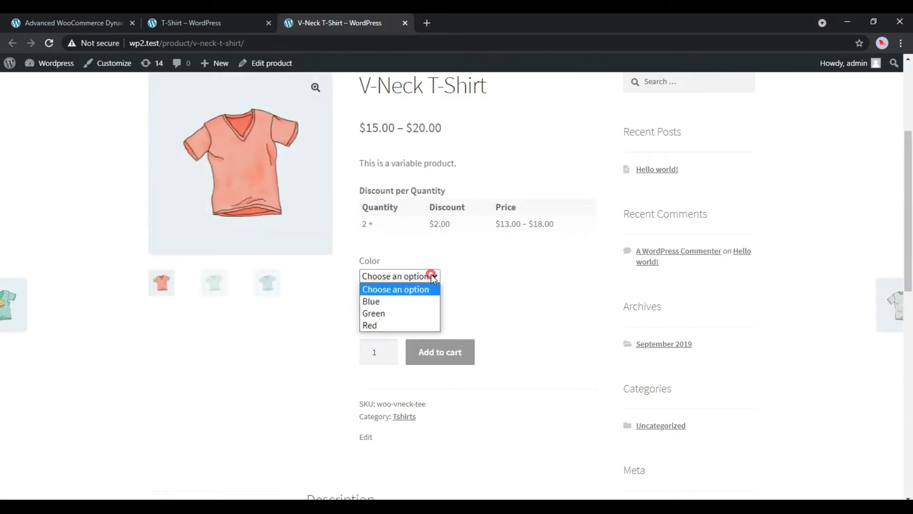
pyautogui.click(396, 313)
pyautogui.click(376, 314)
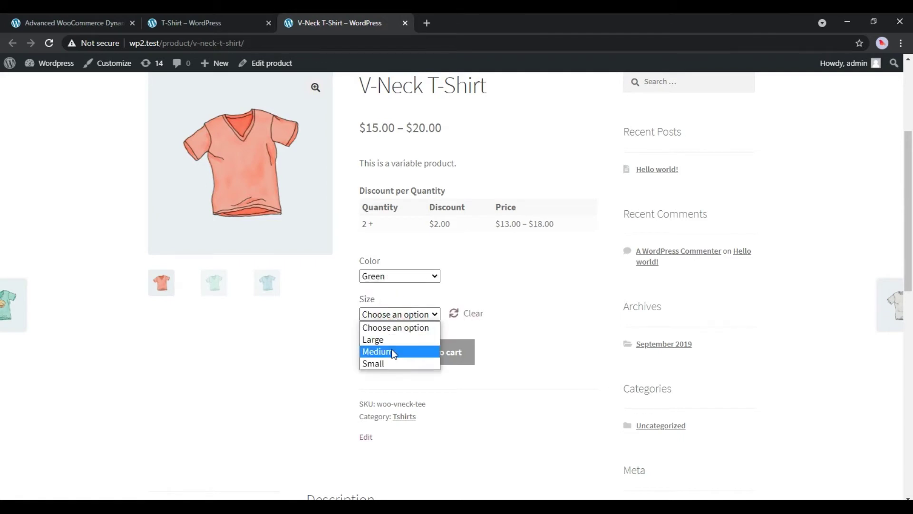
pyautogui.click(392, 351)
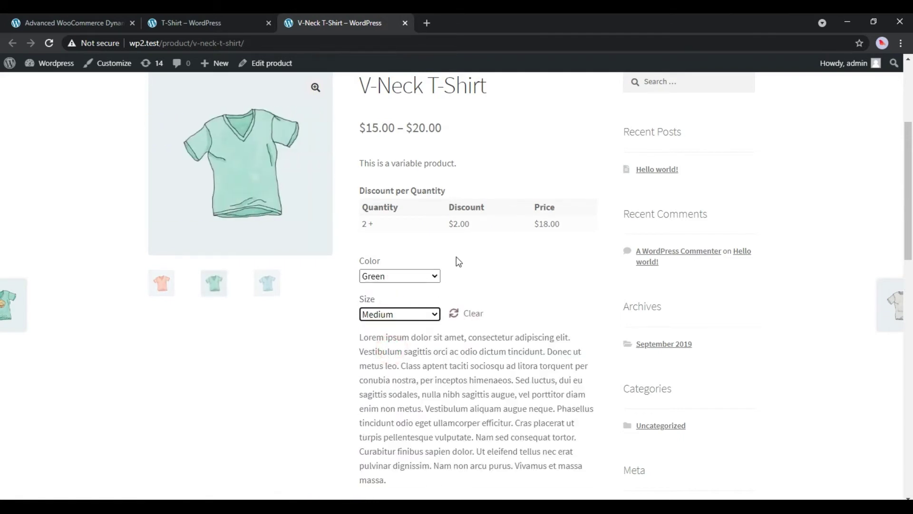
# Check the variation's discounted price in the quantity table and add 3 of the green medium V-Neck T-Shirts to the cart.
pyautogui.click(477, 240)
pyautogui.scroll(-1, 510, 259)
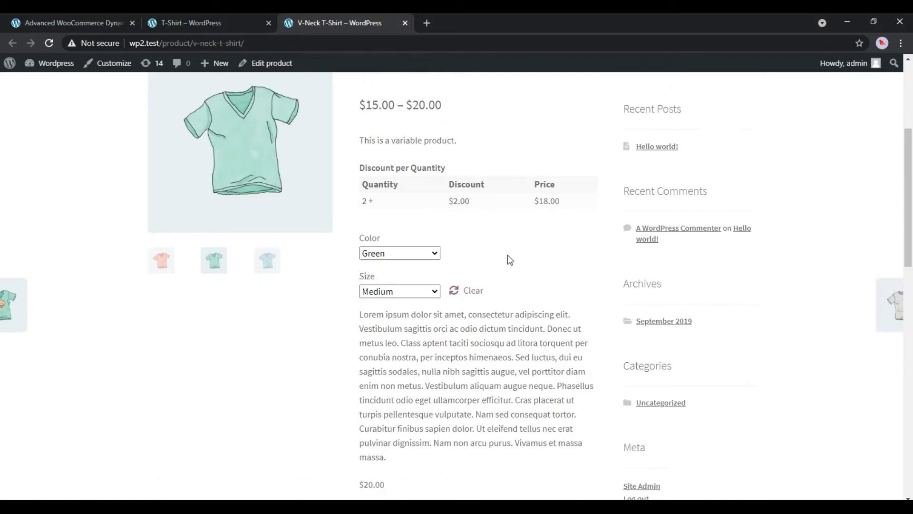
pyautogui.scroll(-4, 510, 259)
pyautogui.scroll(4, 434, 287)
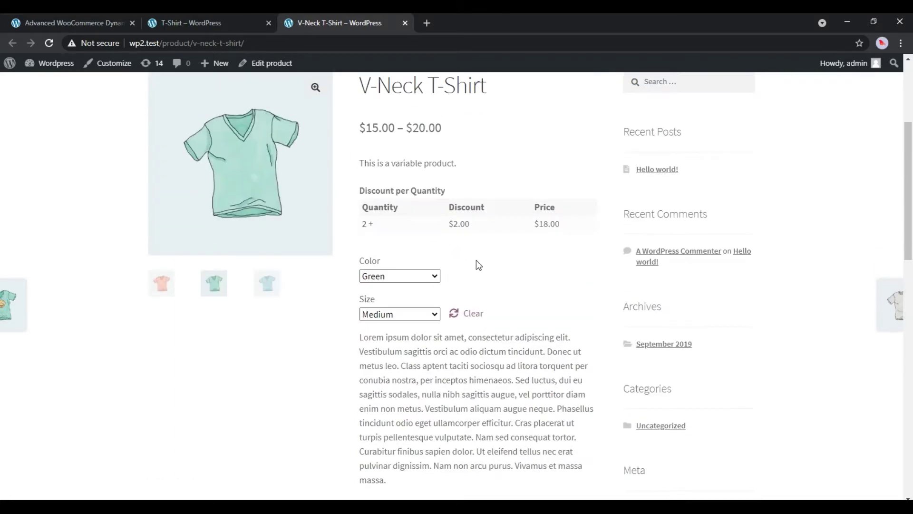
pyautogui.moveTo(559, 224); pyautogui.dragTo(533, 225)
pyautogui.click(513, 240)
pyautogui.scroll(-4, 512, 240)
pyautogui.doubleClick(374, 355)
pyautogui.write('3')
pyautogui.click(452, 354)
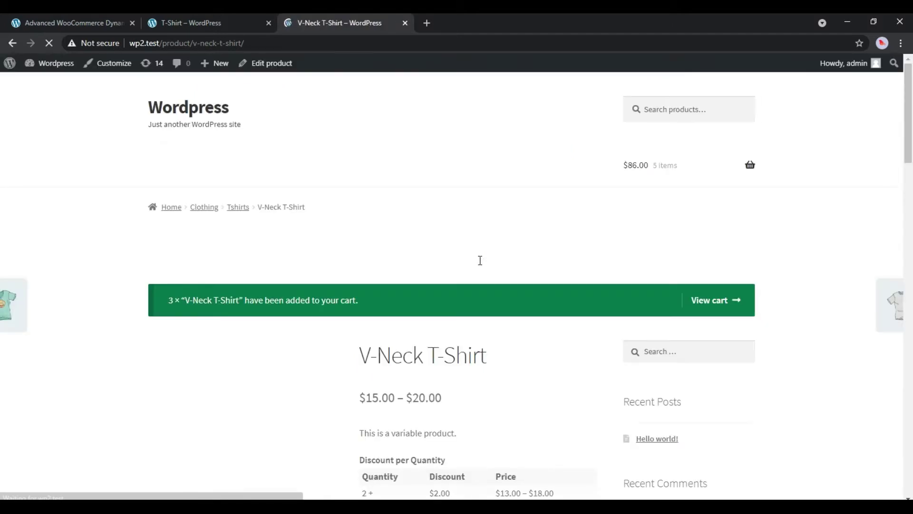
# View the cart and check the discounted prices of the V-Neck T-Shirt and the T-Shirt.
pyautogui.click(696, 301)
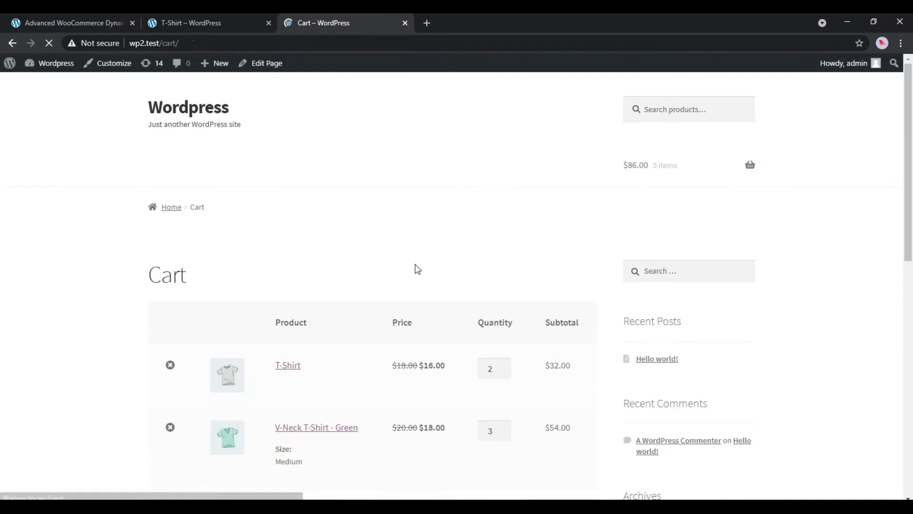
pyautogui.scroll(-4, 395, 281)
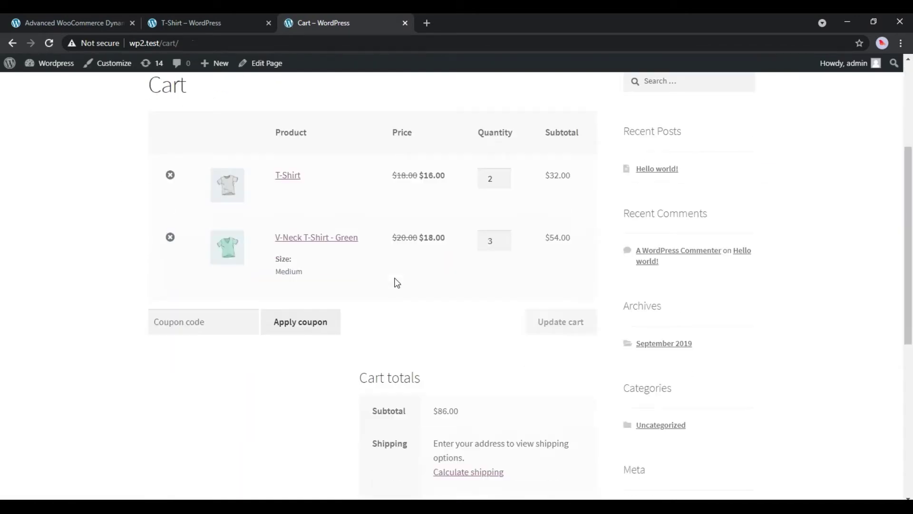
pyautogui.moveTo(446, 240); pyautogui.dragTo(391, 239)
pyautogui.click(405, 255)
pyautogui.moveTo(445, 178); pyautogui.dragTo(391, 176)
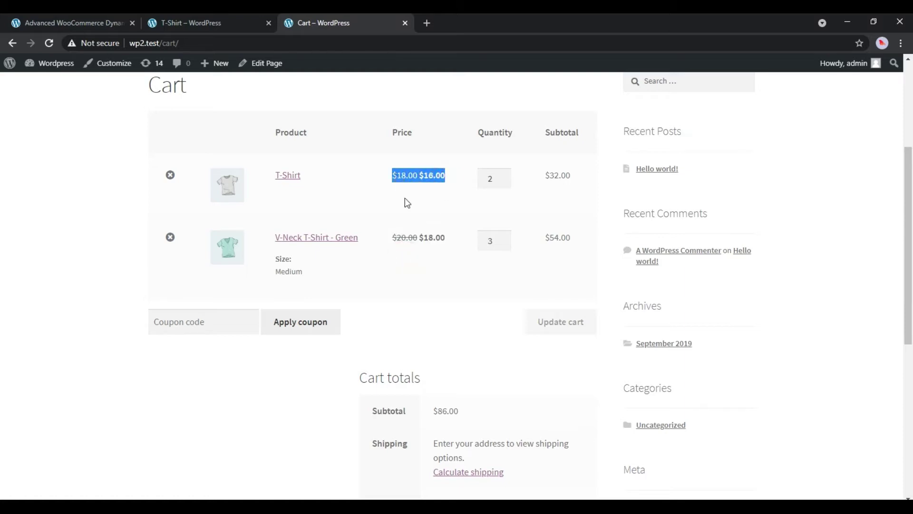
pyautogui.click(404, 198)
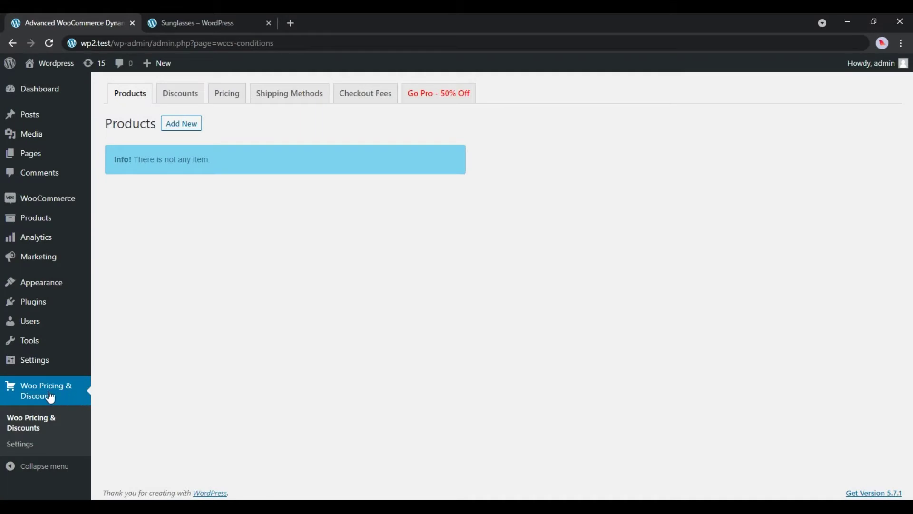
# Create a new pricing rule named "Quantity based discount for specific product" and set its mode to Bulk.
pyautogui.click(229, 95)
pyautogui.click(172, 125)
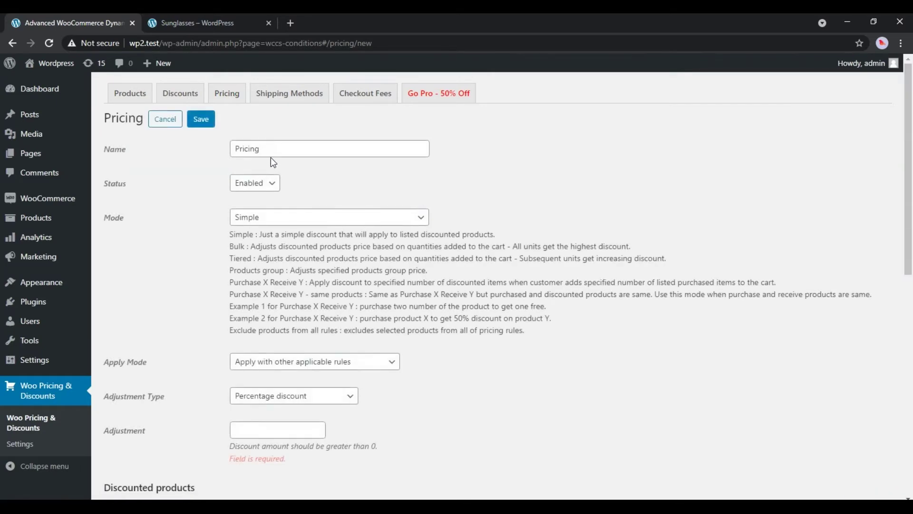
pyautogui.click(272, 150)
pyautogui.hotkey('ctrl', 'a')
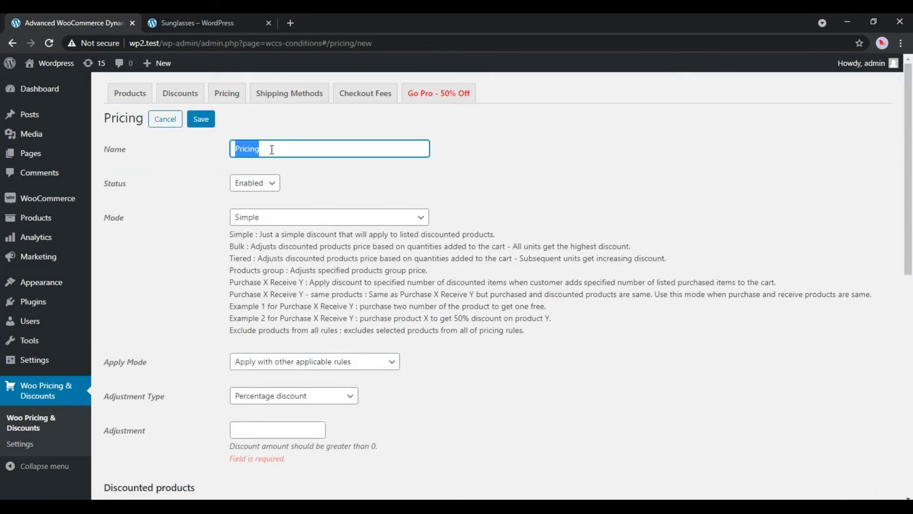
pyautogui.write('Quantity based disc')
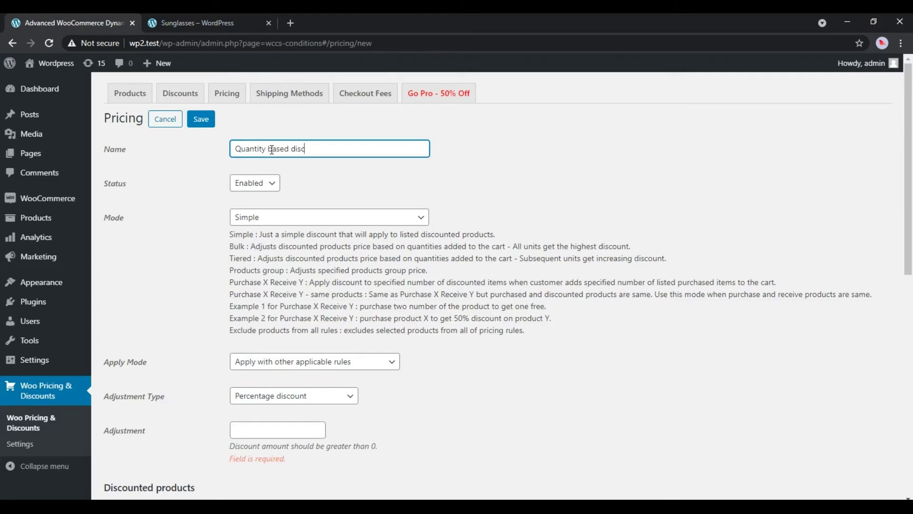
pyautogui.write('ount for specific product')
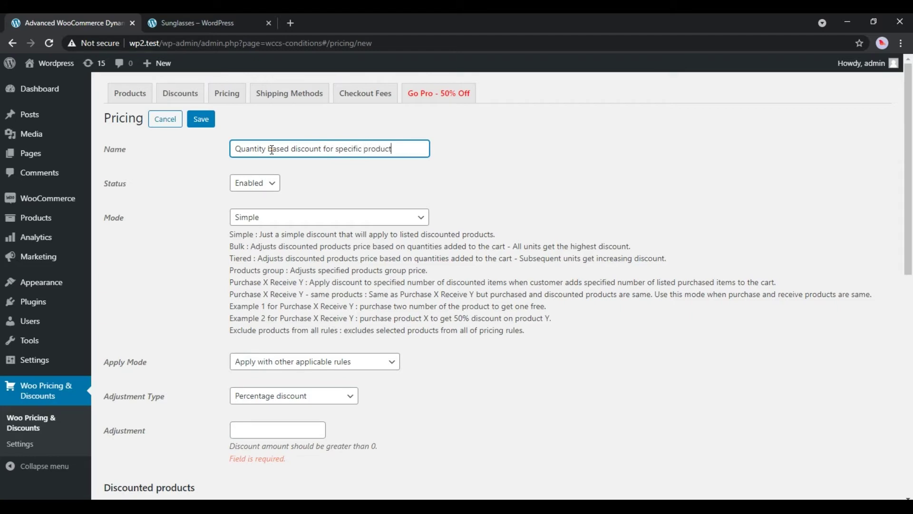
pyautogui.click(314, 172)
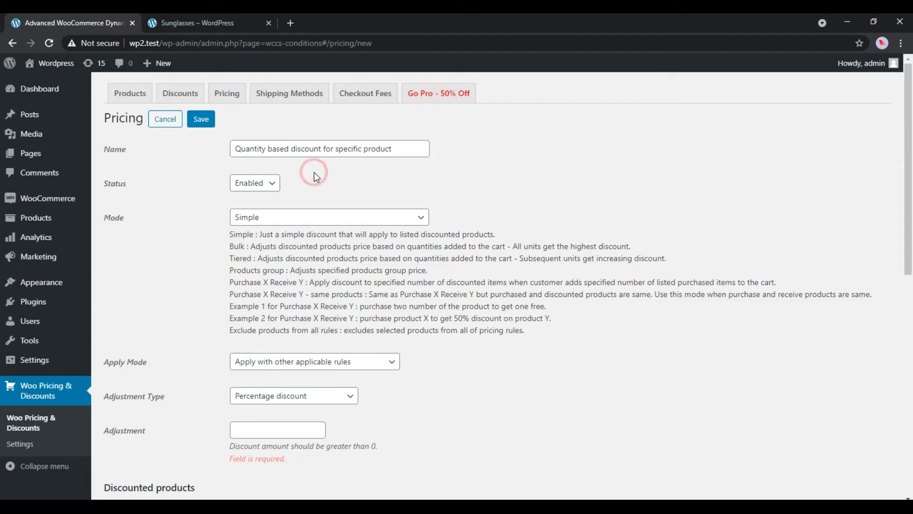
pyautogui.click(320, 215)
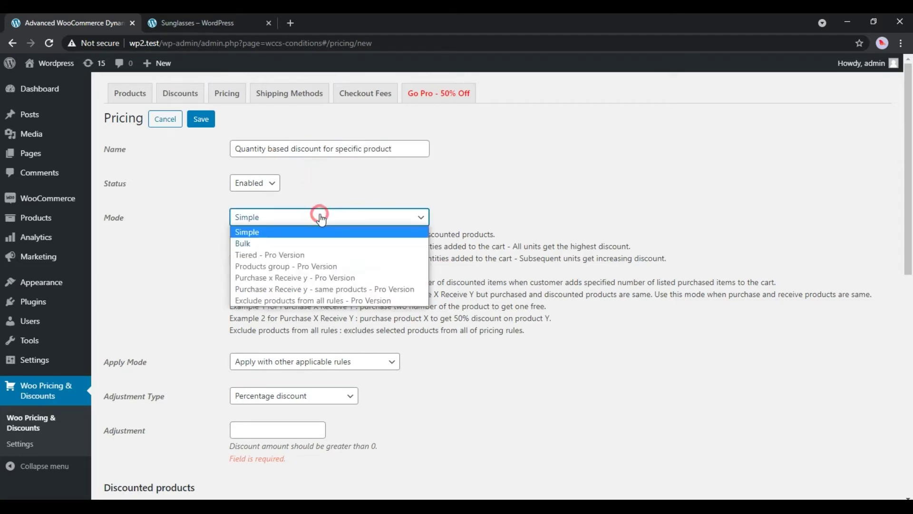
pyautogui.click(248, 242)
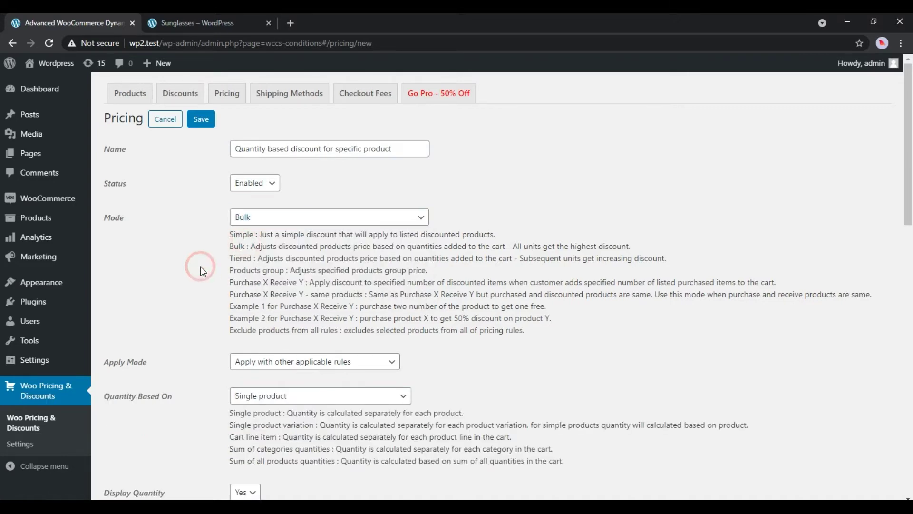
# Add a quantity range with a minimum of 2, a maximum of 5 and a Percentage discount of 10.
pyautogui.scroll(-1, 204, 271)
pyautogui.scroll(-3, 203, 271)
pyautogui.scroll(-4, 203, 271)
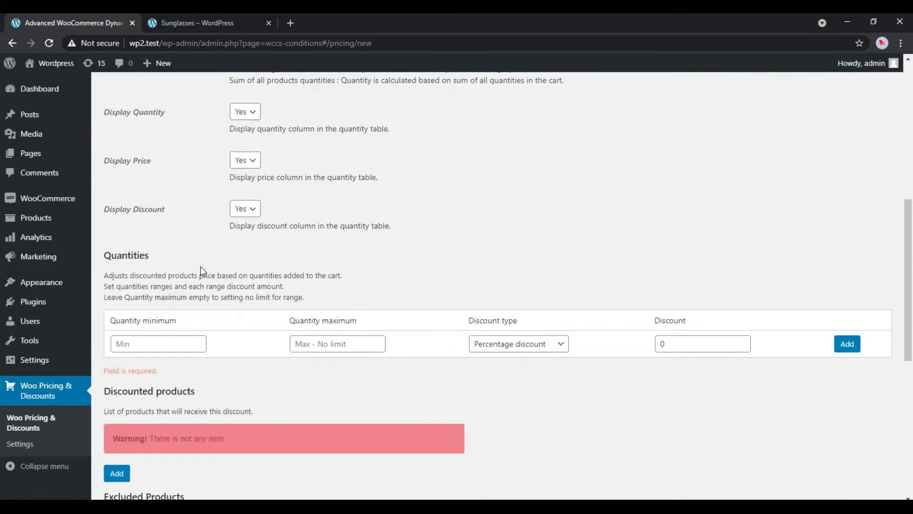
pyautogui.click(156, 343)
pyautogui.write('2')
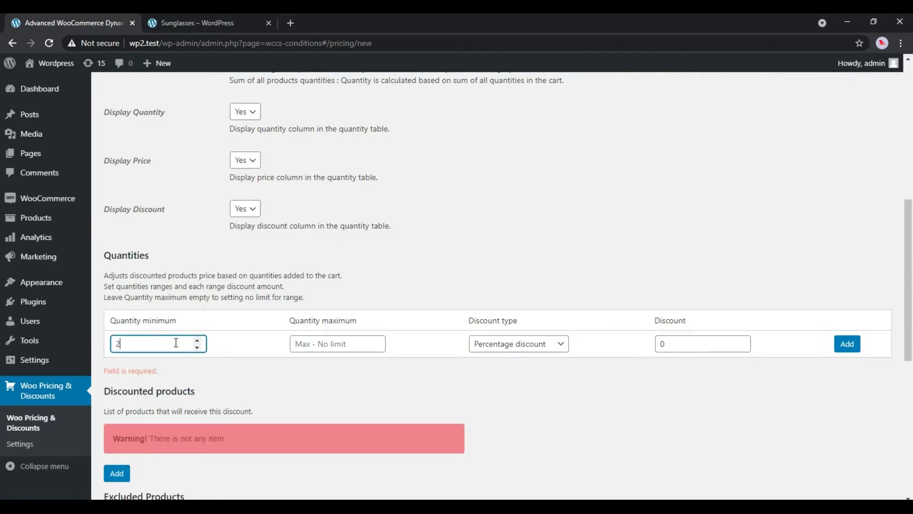
pyautogui.click(312, 343)
pyautogui.write('5')
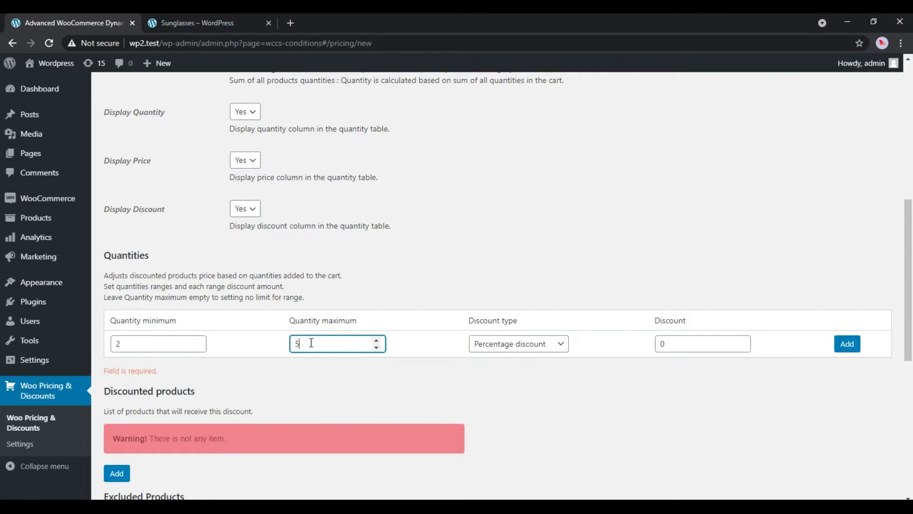
pyautogui.click(540, 346)
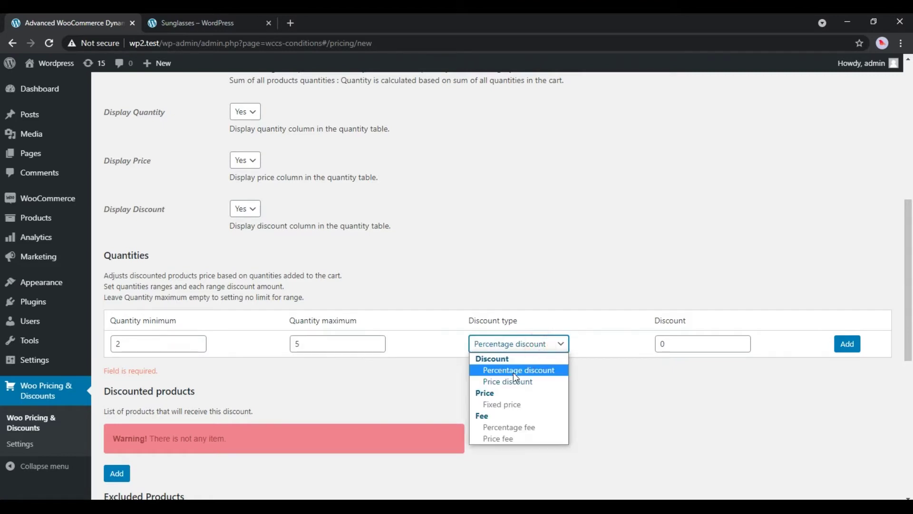
pyautogui.click(501, 371)
pyautogui.doubleClick(685, 345)
pyautogui.write('10')
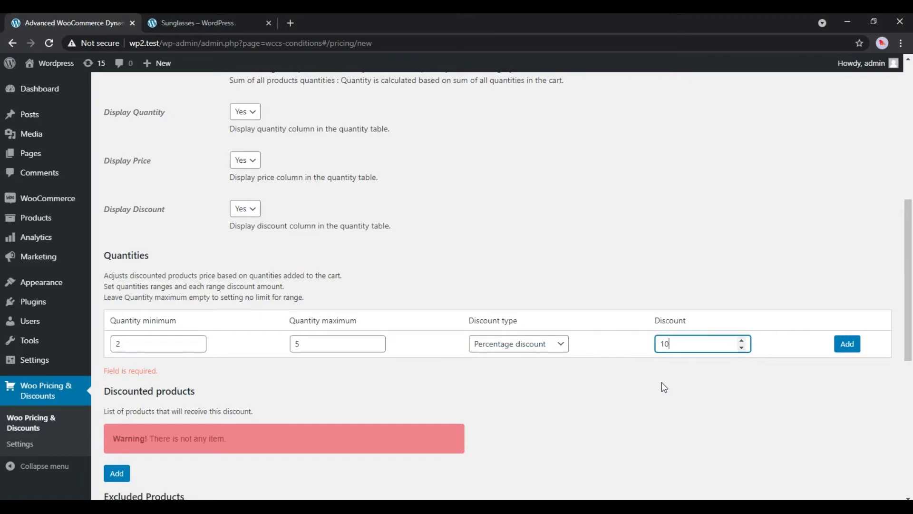
pyautogui.click(847, 344)
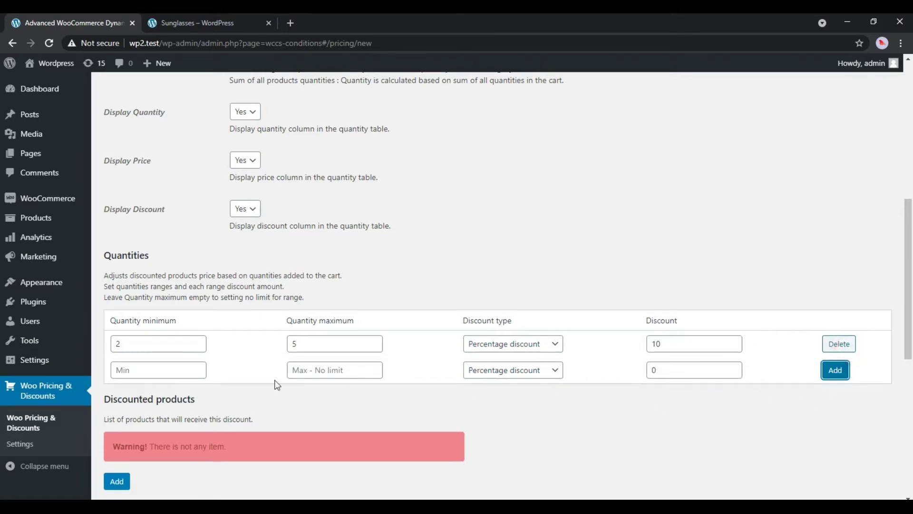
# Add a second quantity range with a minimum of 6, a maximum of 10 and a Percentage discount of 20.
pyautogui.click(184, 370)
pyautogui.write('6')
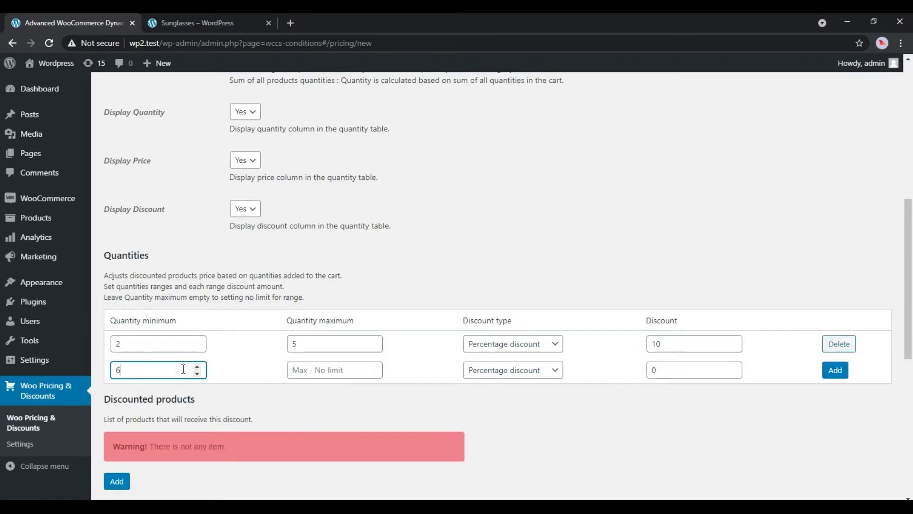
pyautogui.click(326, 371)
pyautogui.write('10')
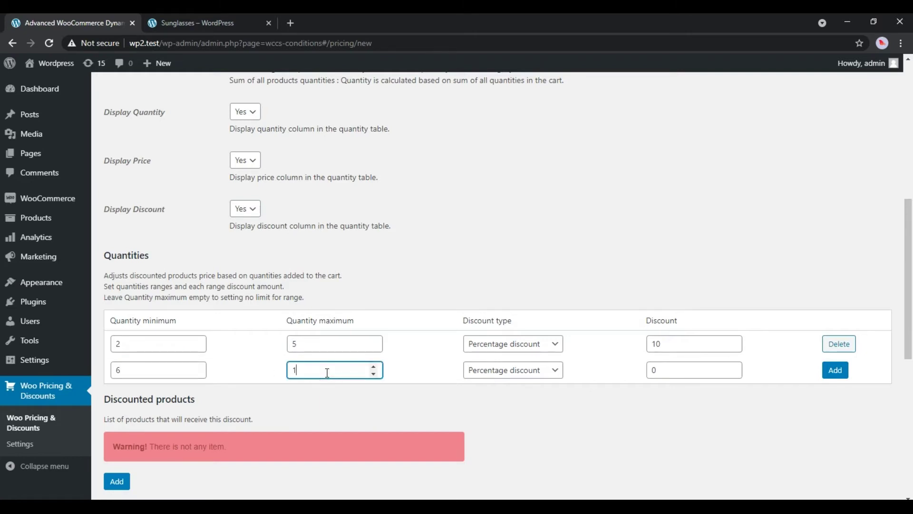
pyautogui.click(492, 374)
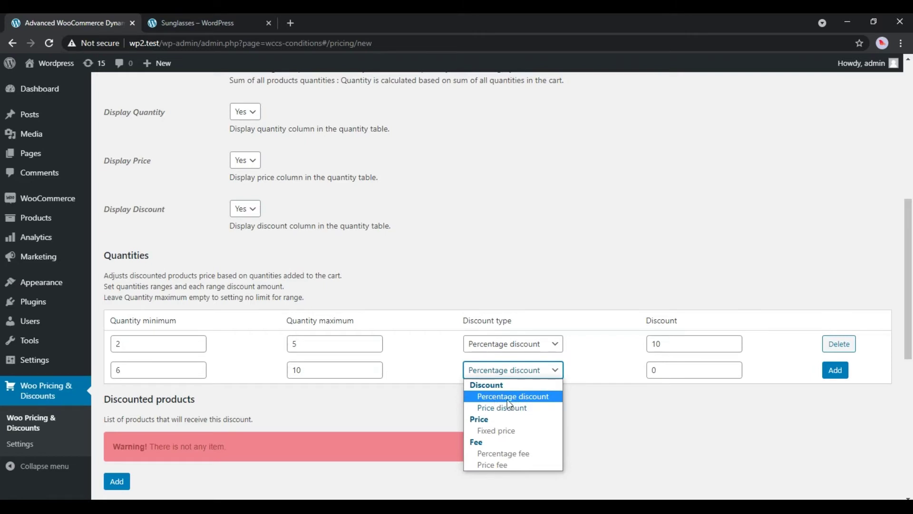
pyautogui.click(504, 397)
pyautogui.doubleClick(663, 367)
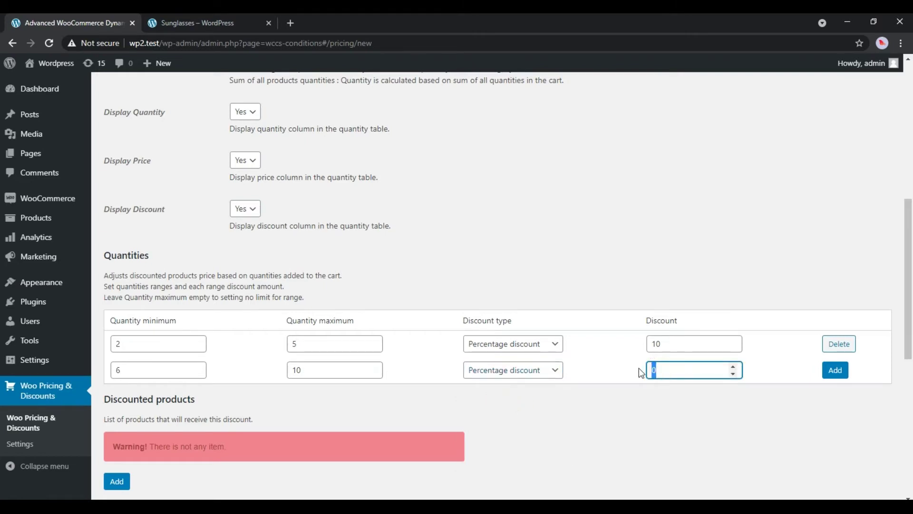
pyautogui.click(835, 371)
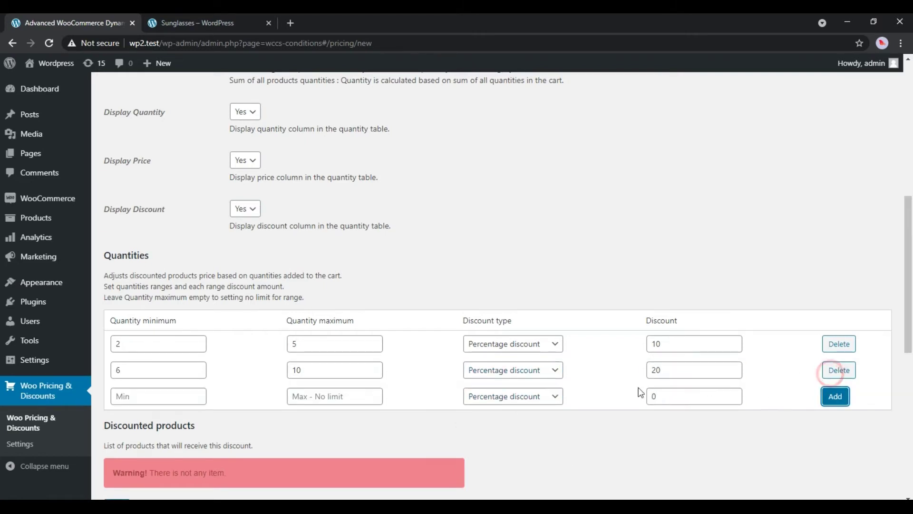
# Add a third quantity range with a minimum of 11, no maximum and a Percentage discount of 30.
pyautogui.click(164, 394)
pyautogui.write('11')
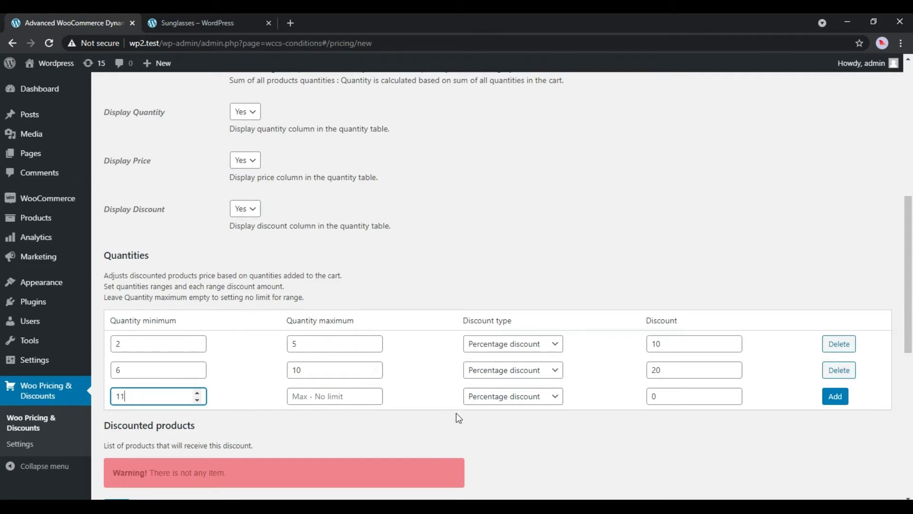
pyautogui.doubleClick(666, 399)
pyautogui.write('30')
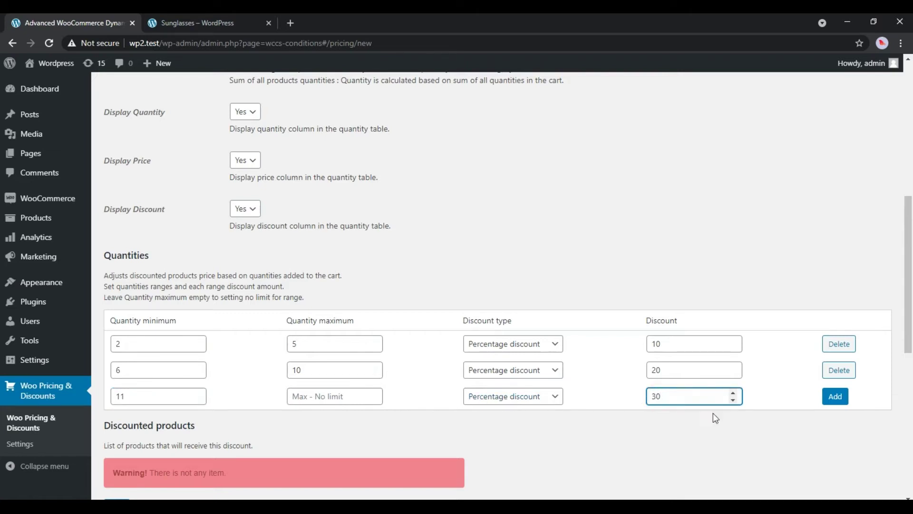
pyautogui.click(827, 403)
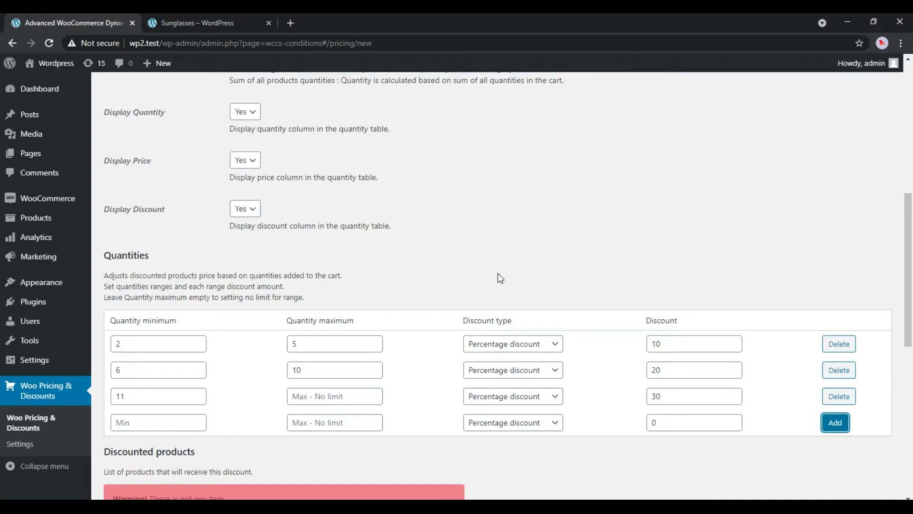
pyautogui.scroll(-4, 402, 277)
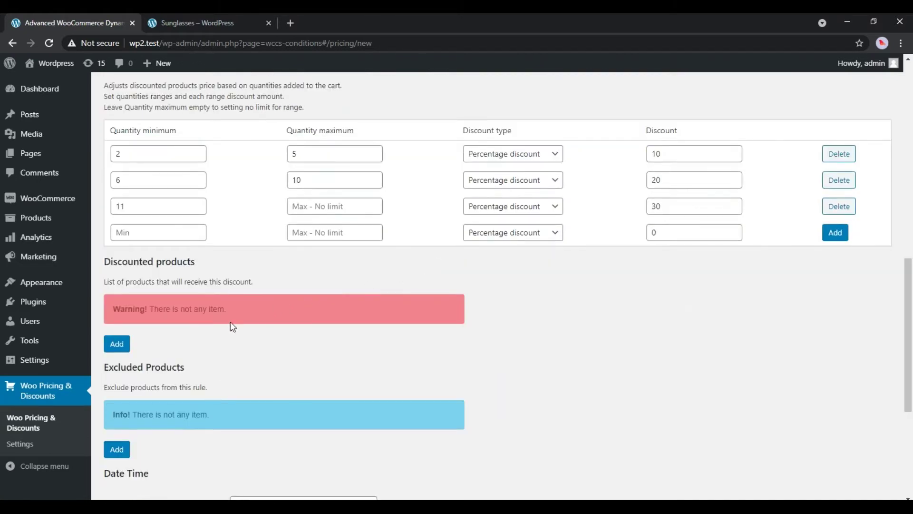
# Add a Products in list entry for Sunglasses to the rule's discounted products.
pyautogui.click(118, 343)
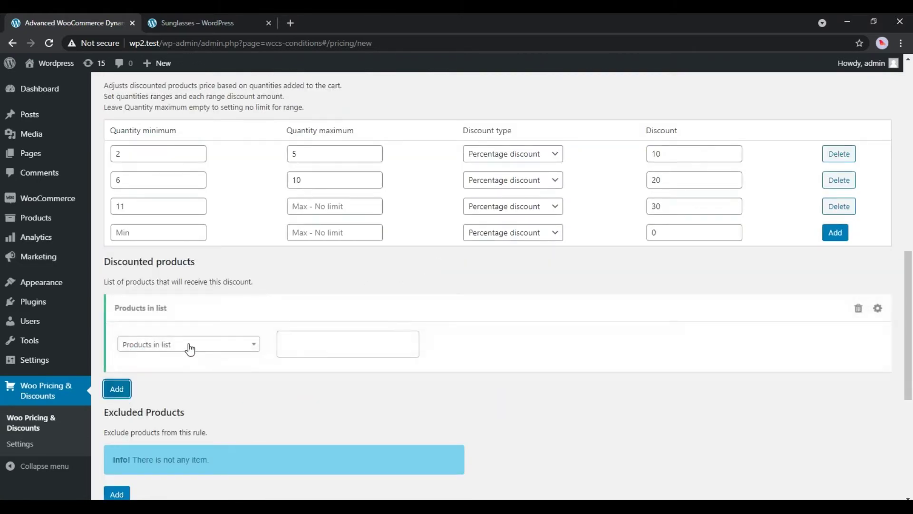
pyautogui.click(187, 345)
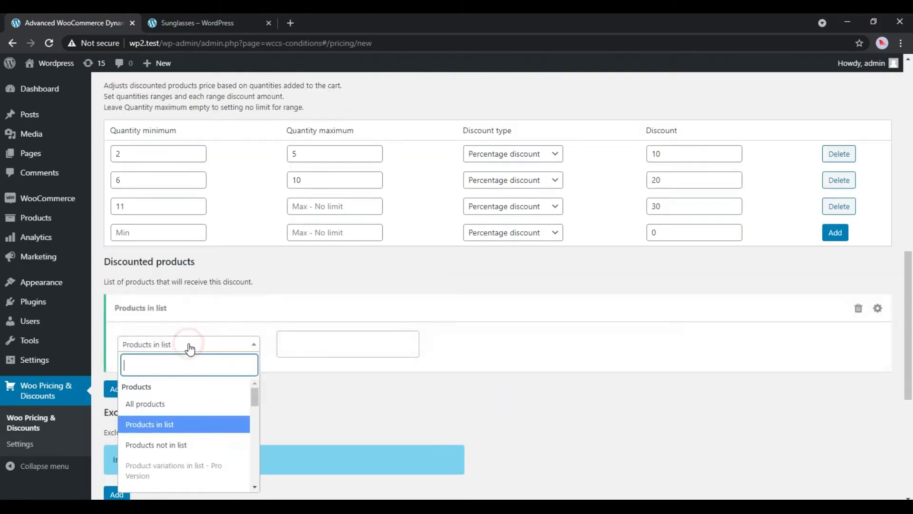
pyautogui.click(184, 428)
pyautogui.click(307, 346)
pyautogui.write('sung')
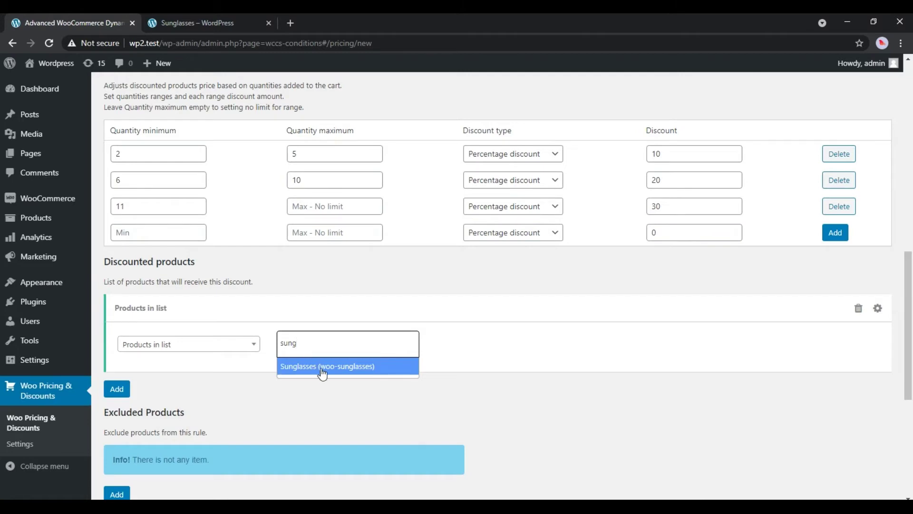
pyautogui.click(323, 374)
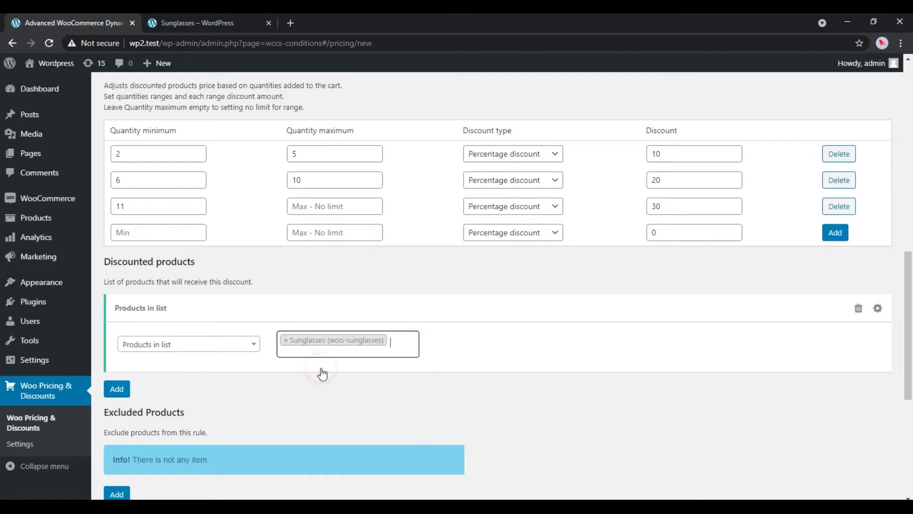
pyautogui.click(318, 275)
# Save the quantity-based pricing rule and return to the list of pricing rules.
pyautogui.scroll(-6, 319, 275)
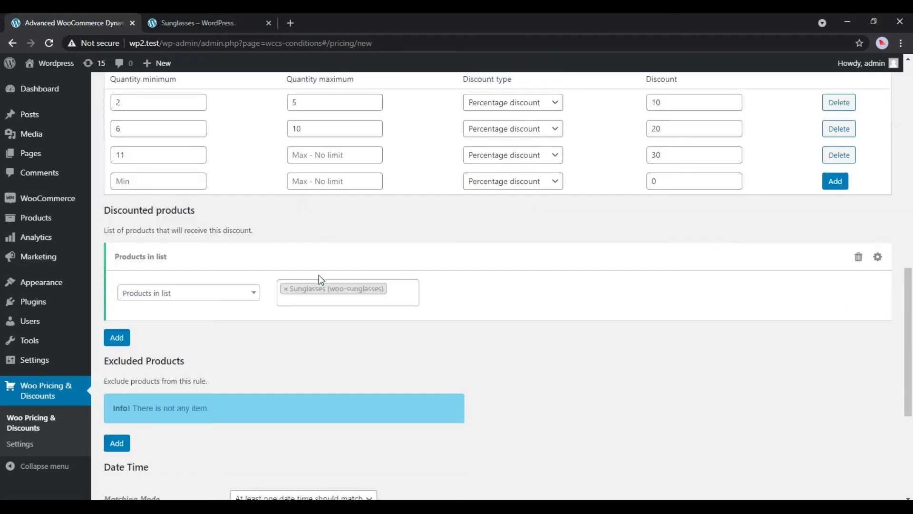
pyautogui.scroll(15, 319, 275)
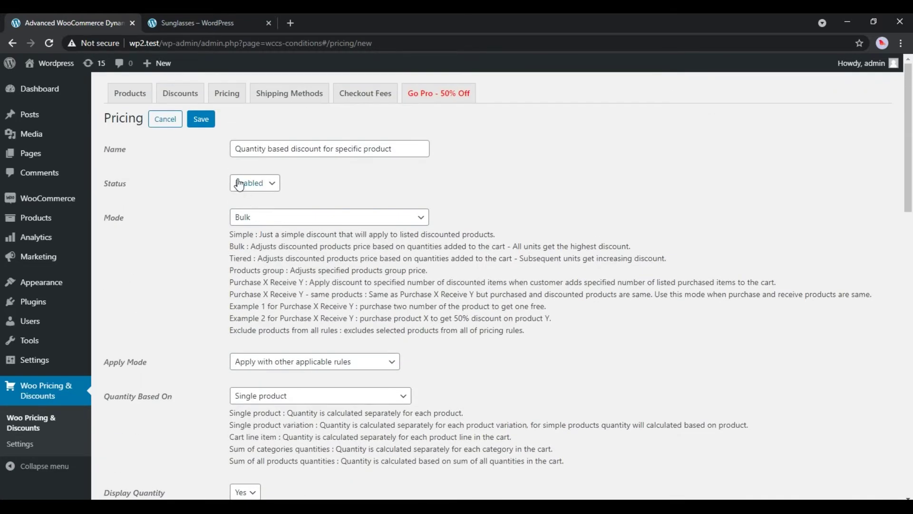
pyautogui.click(200, 120)
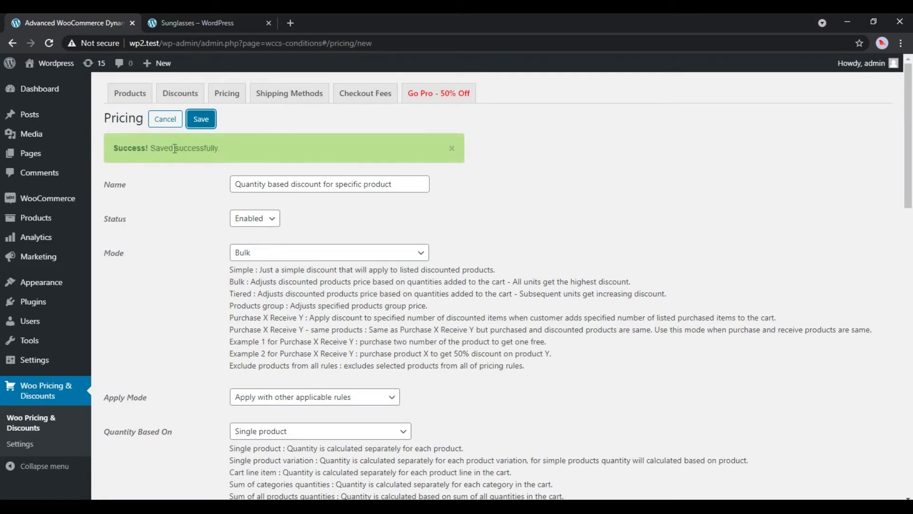
pyautogui.click(165, 119)
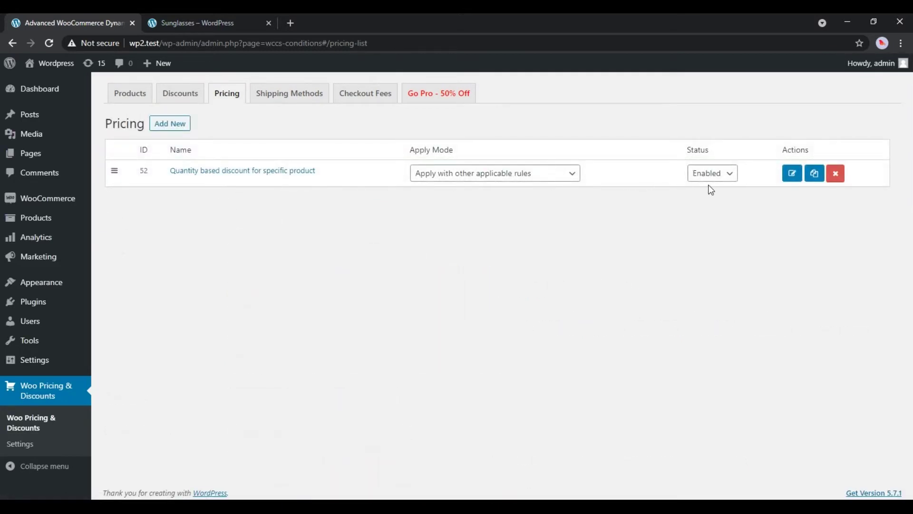
# Reload the Sunglasses product page in the store and check its quantity discount table.
pyautogui.click(190, 22)
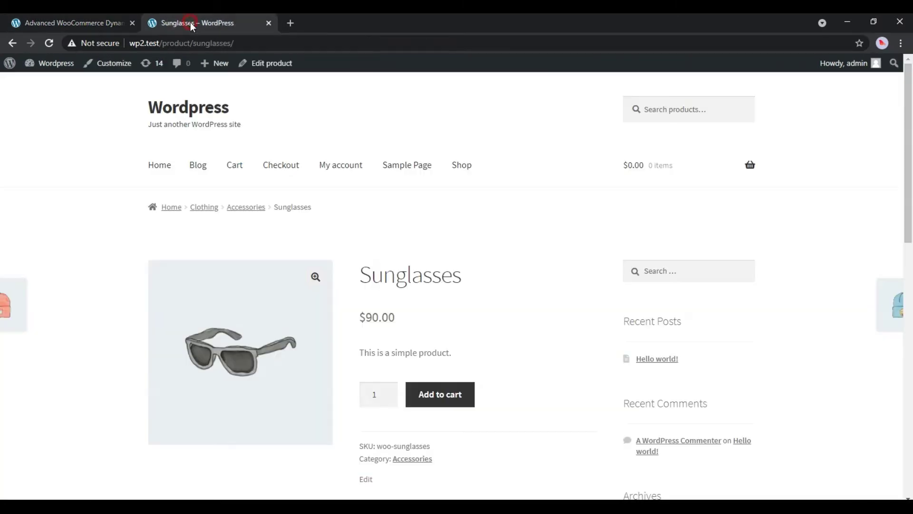
pyautogui.press('F5')
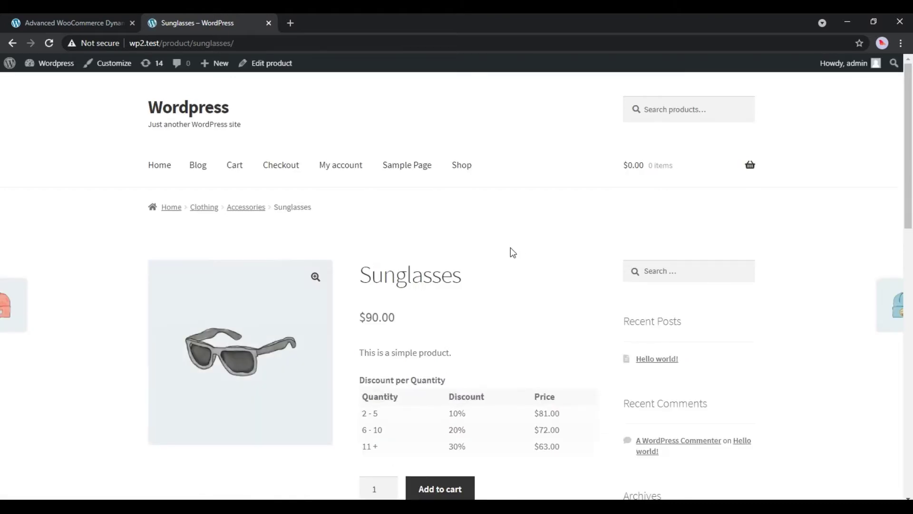
pyautogui.scroll(-4, 510, 247)
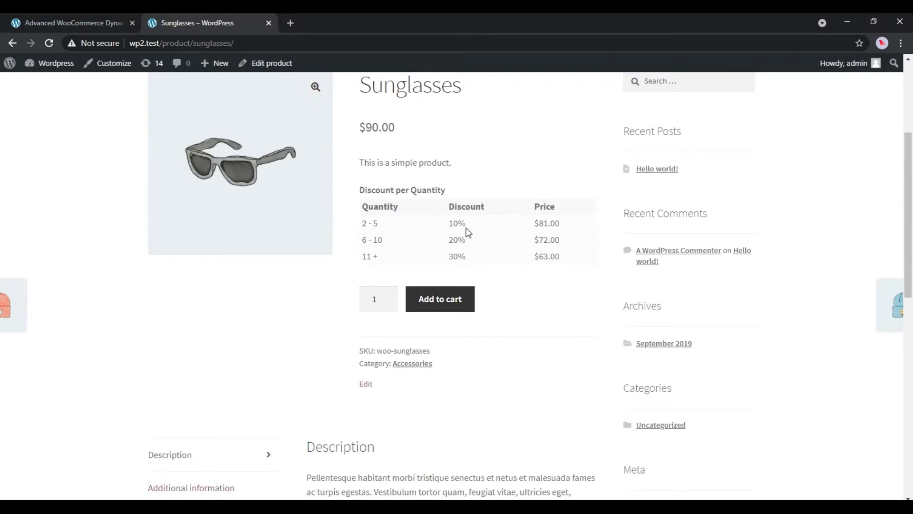
# Add 11 Sunglasses to the cart and check their discounted unit price in the cart.
pyautogui.doubleClick(374, 298)
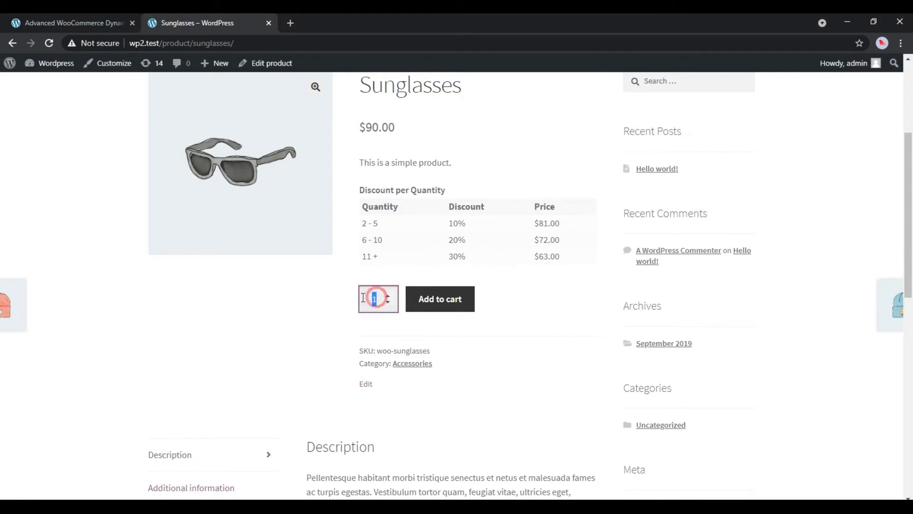
pyautogui.write('11')
pyautogui.click(447, 310)
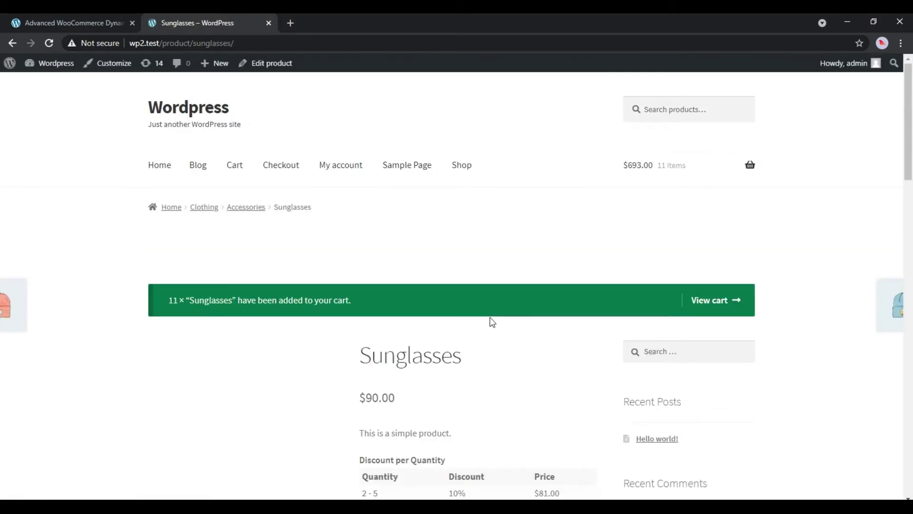
pyautogui.click(702, 301)
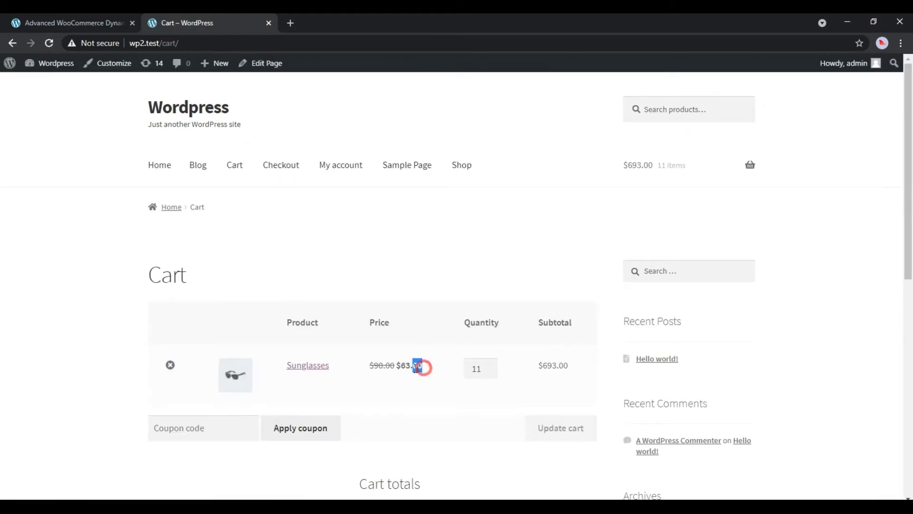
pyautogui.moveTo(418, 367); pyautogui.dragTo(370, 367)
pyautogui.click(388, 386)
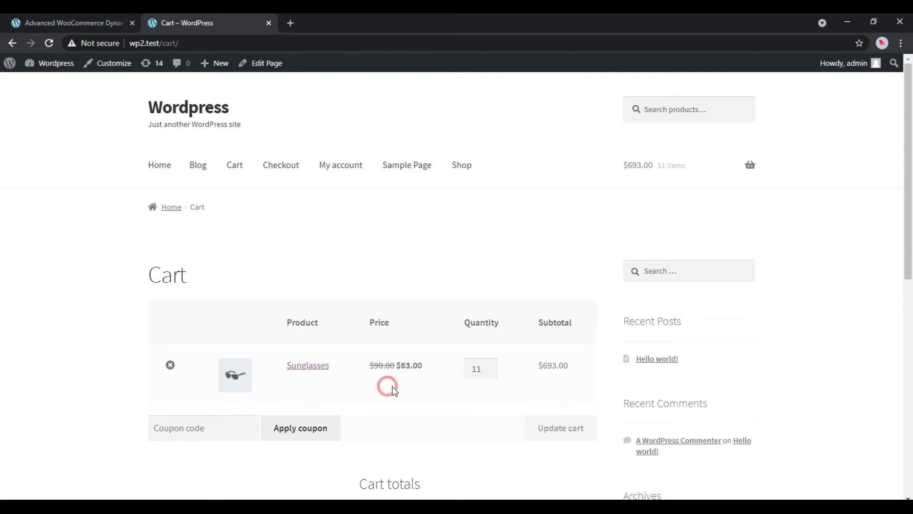
# Set the Sunglasses quantity in the cart to 5, update the cart and check the unit price.
pyautogui.doubleClick(477, 370)
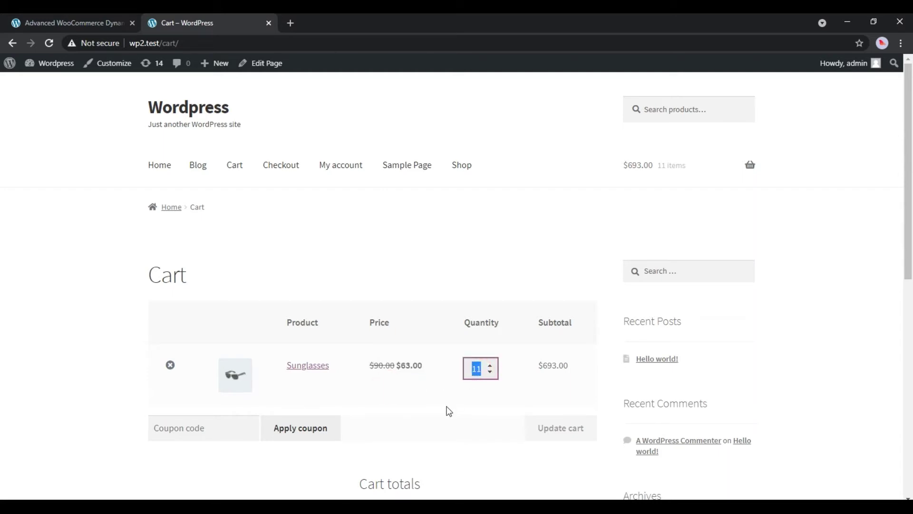
pyautogui.write('5')
pyautogui.click(547, 427)
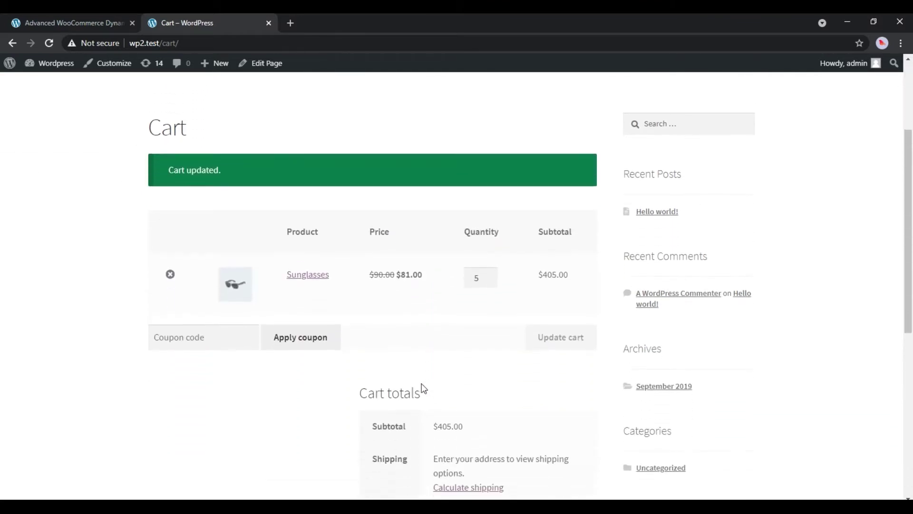
pyautogui.moveTo(424, 234); pyautogui.dragTo(368, 233)
pyautogui.click(389, 245)
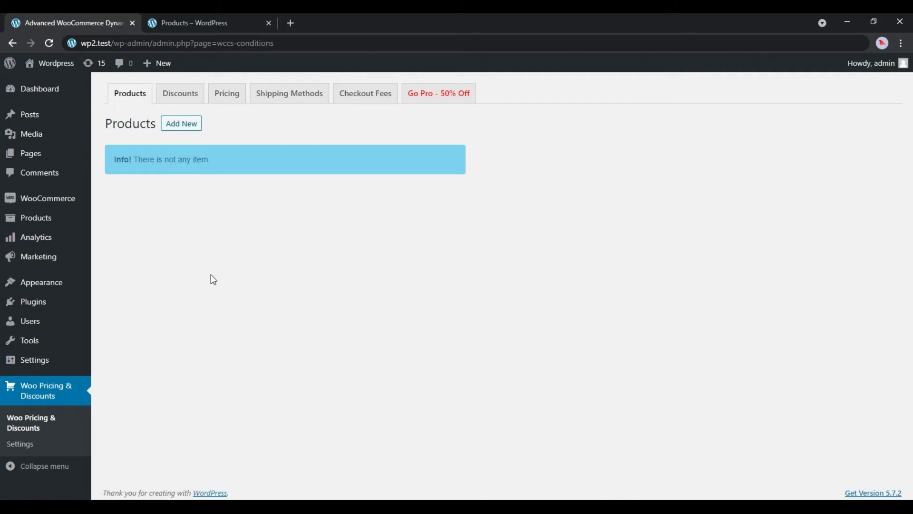
# Create a new rule under Discounts in Woo Pricing & Discounts and name it OFF.
pyautogui.click(181, 101)
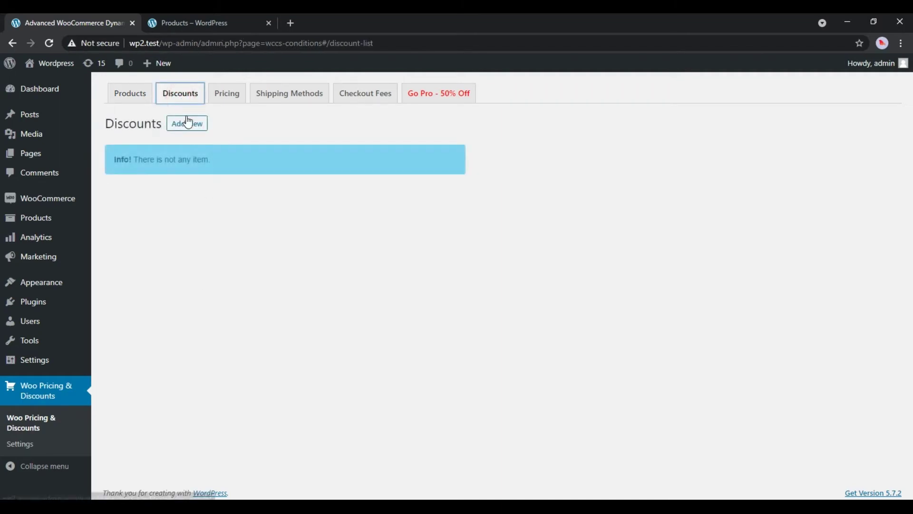
pyautogui.click(192, 128)
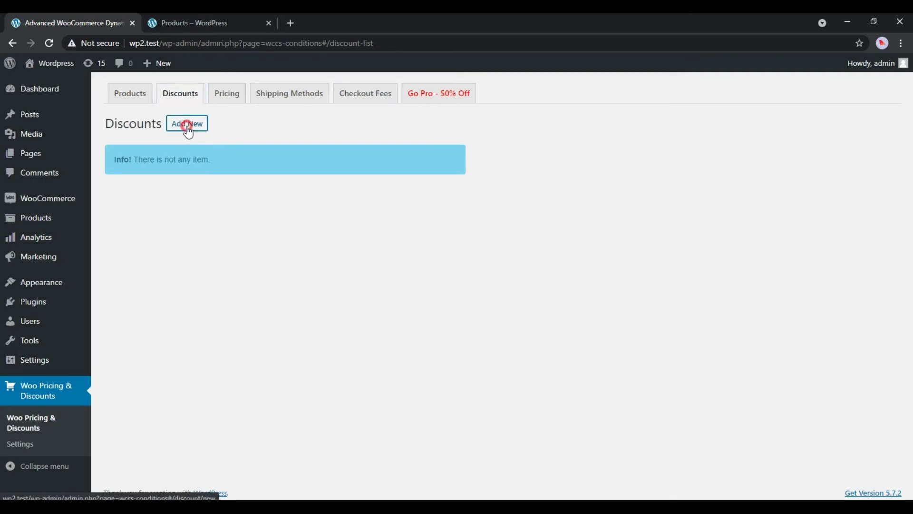
pyautogui.click(269, 149)
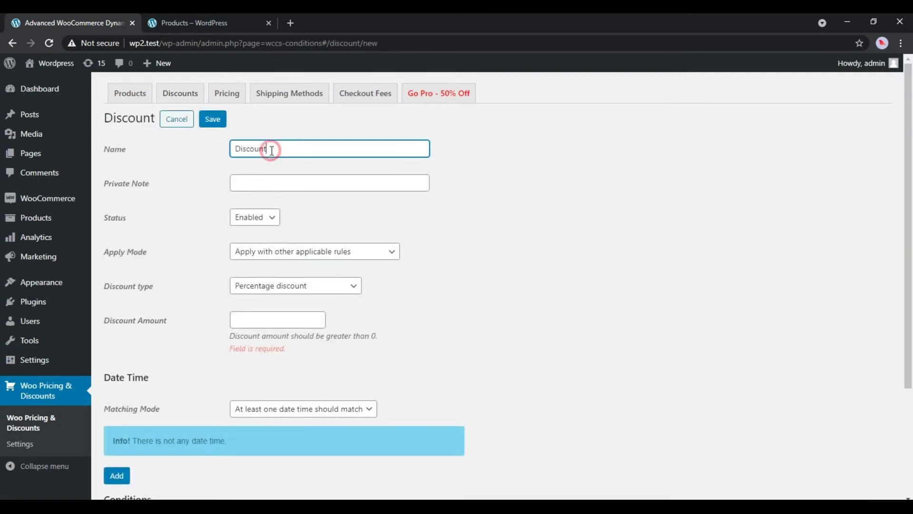
pyautogui.hotkey('ctrl', 'a')
pyautogui.write('O')
pyautogui.click(347, 212)
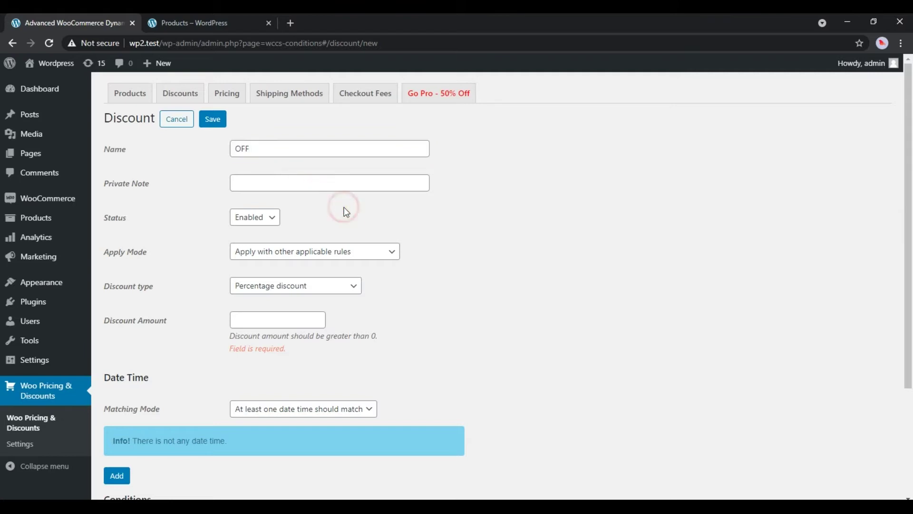
# Set the OFF rule's discount type to Percentage discount and its amount to 10.
pyautogui.click(328, 287)
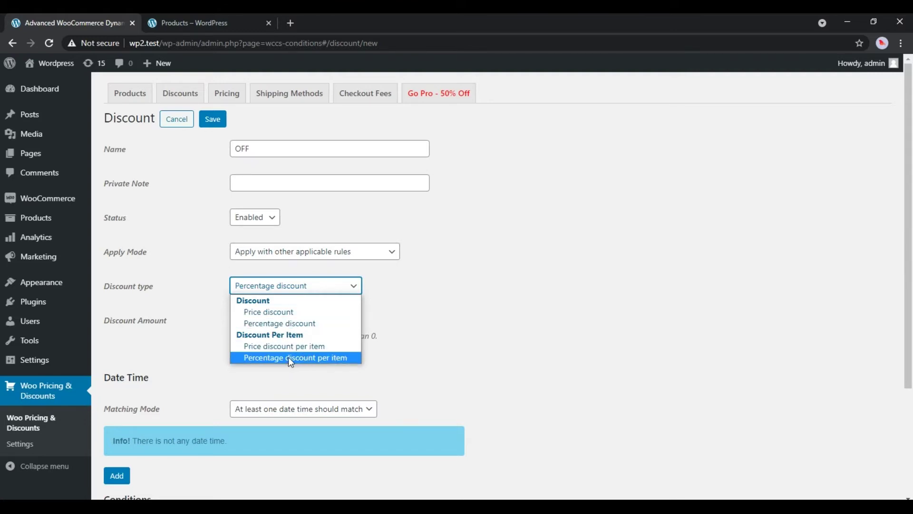
pyautogui.click(277, 323)
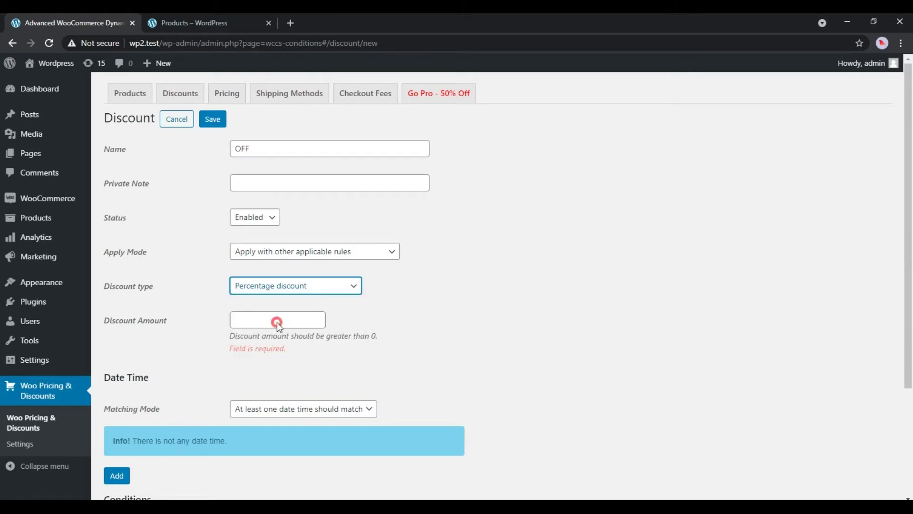
pyautogui.click(273, 320)
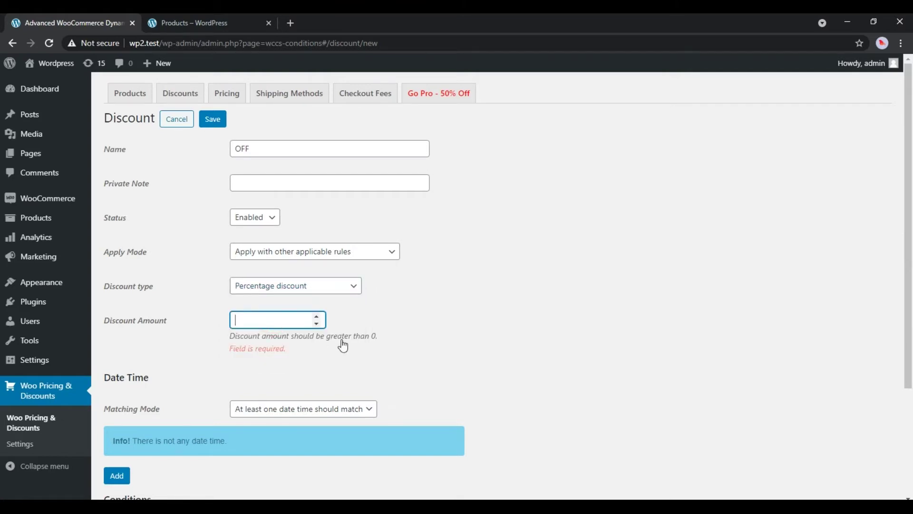
pyautogui.write('10')
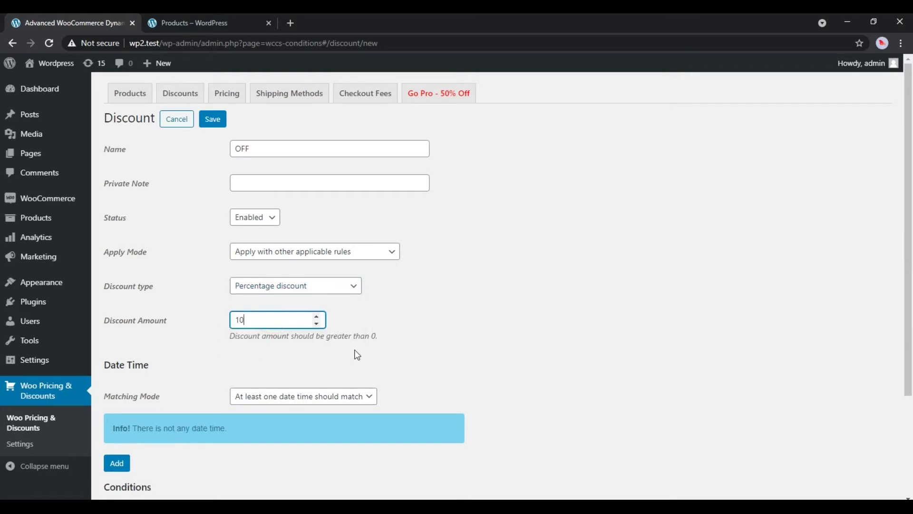
pyautogui.click(357, 355)
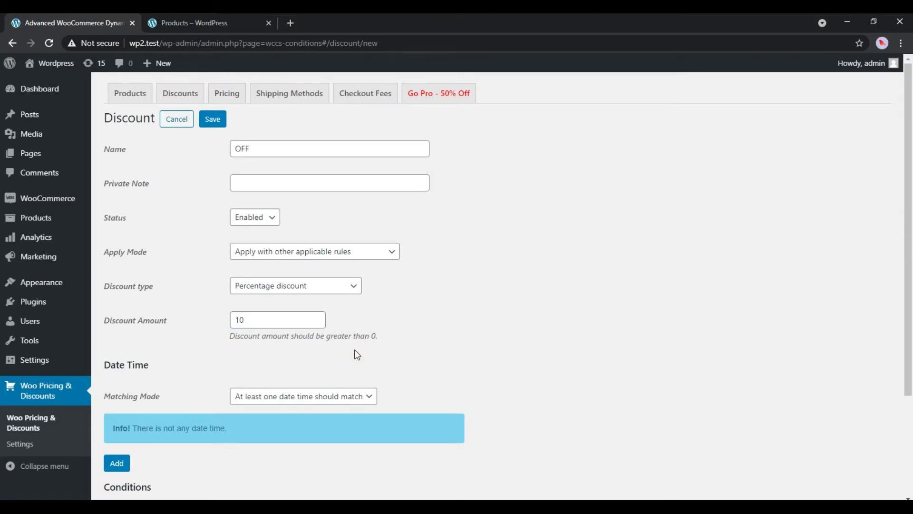
# Review the OFF rule's date time and conditions sections, save the rule and return to the discounts list.
pyautogui.scroll(-3, 358, 354)
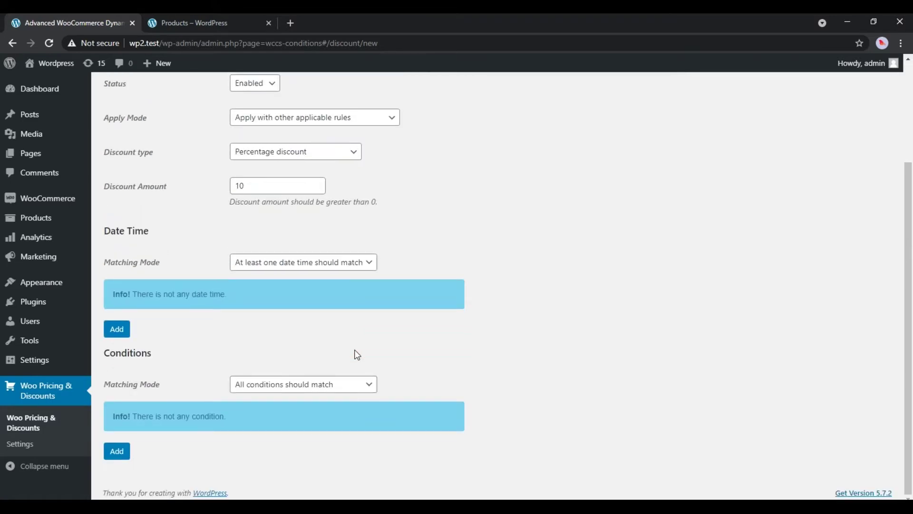
pyautogui.scroll(3, 357, 355)
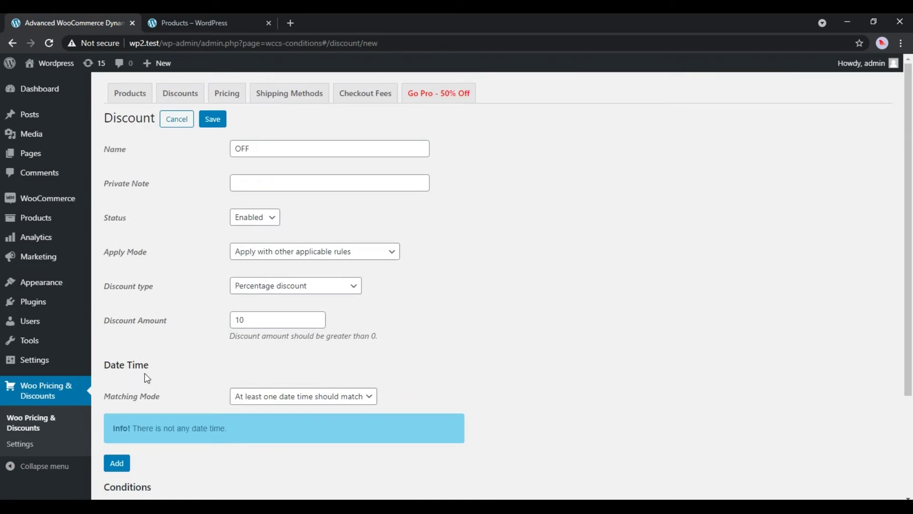
pyautogui.click(214, 121)
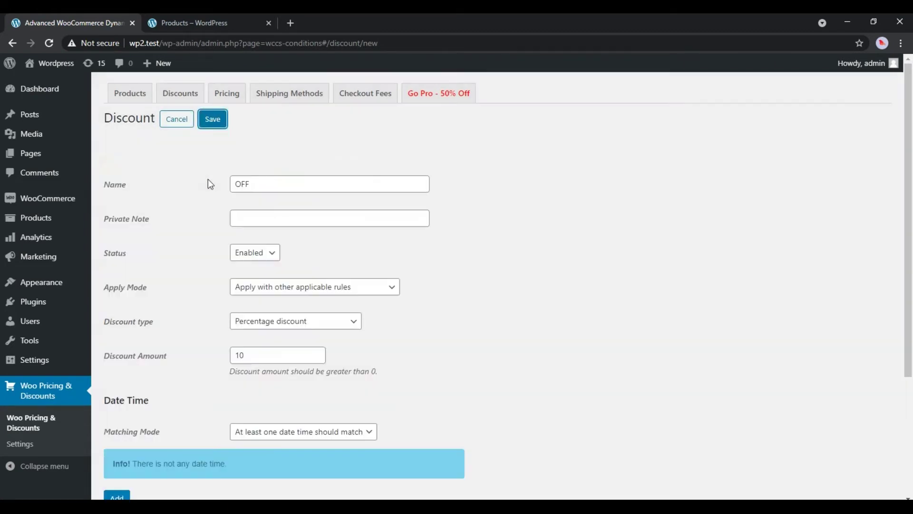
pyautogui.click(179, 122)
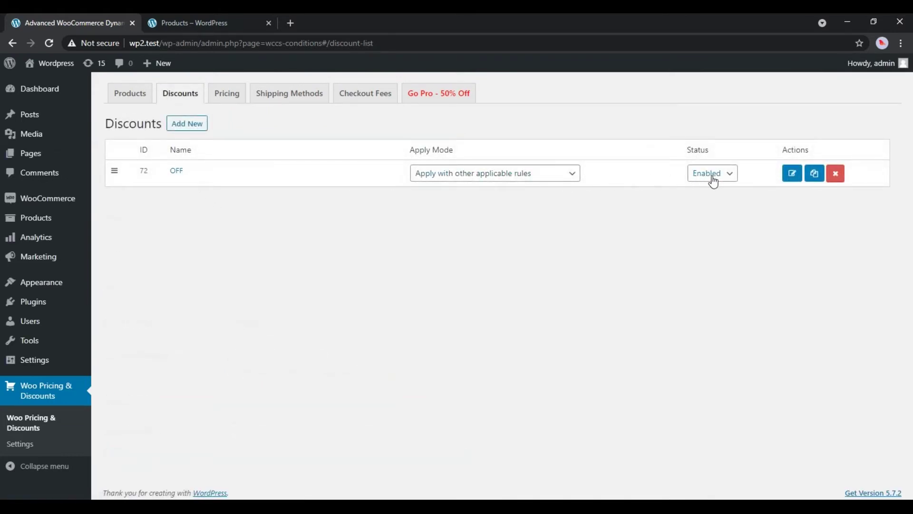
# Switch to the store's Shop page and add the Belt to the cart.
pyautogui.click(216, 22)
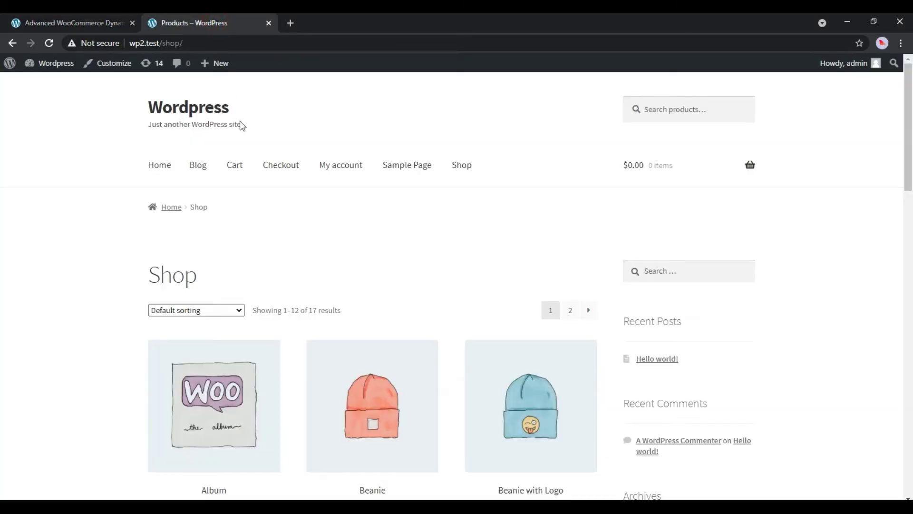
pyautogui.scroll(-8, 302, 210)
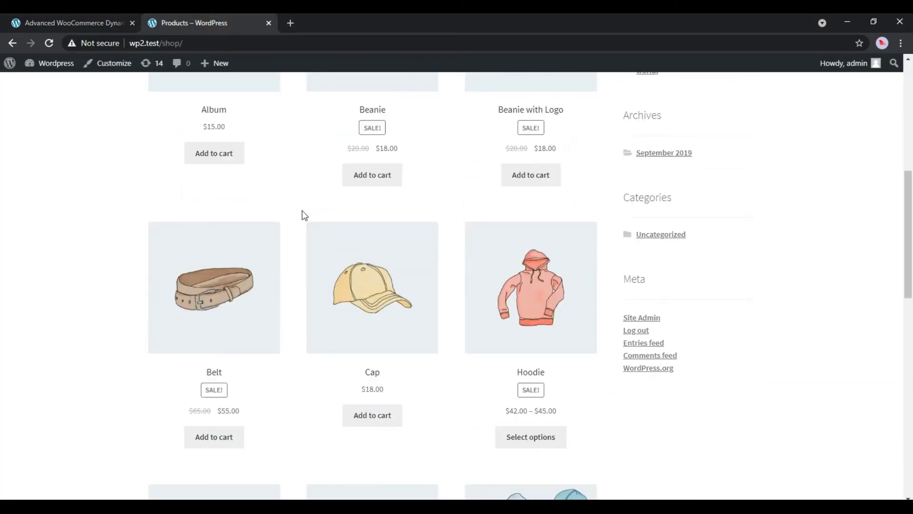
pyautogui.click(225, 436)
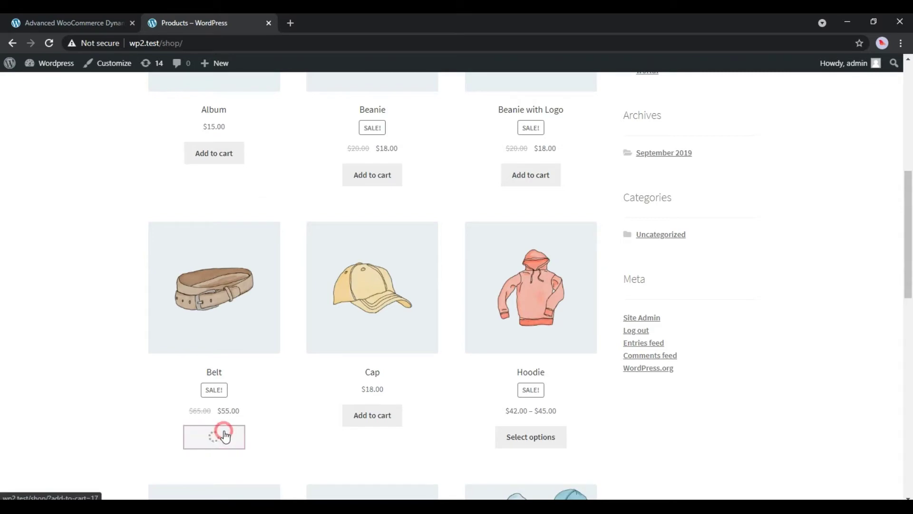
pyautogui.scroll(-8, 144, 328)
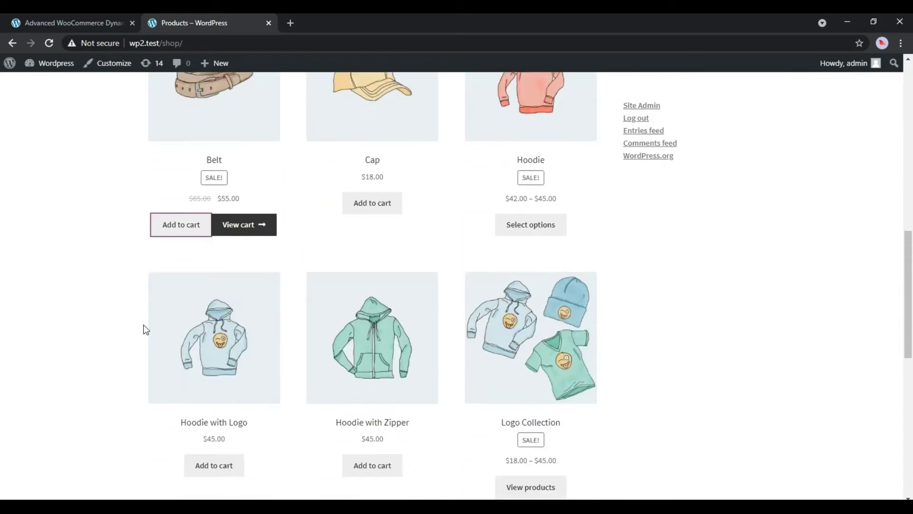
# Add the Hoodie with Logo and the Polo to the cart from the shop page.
pyautogui.click(222, 299)
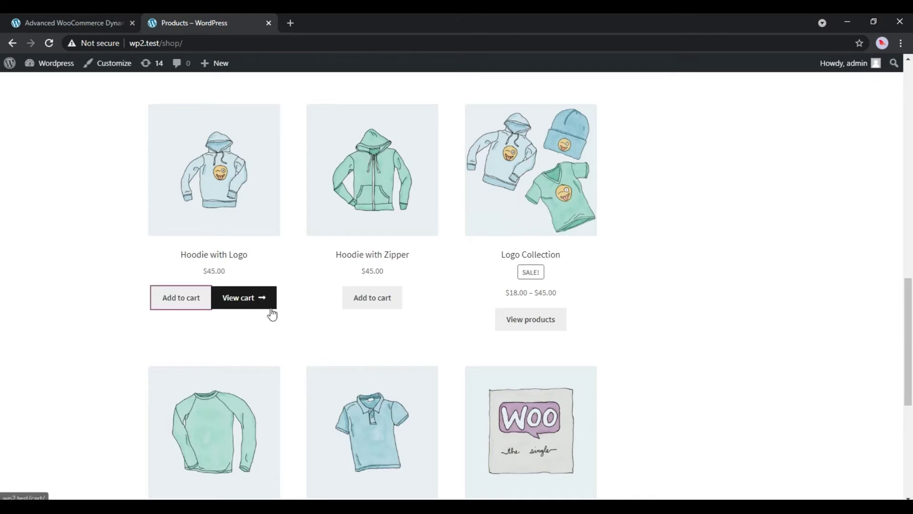
pyautogui.scroll(-7, 270, 310)
pyautogui.click(378, 245)
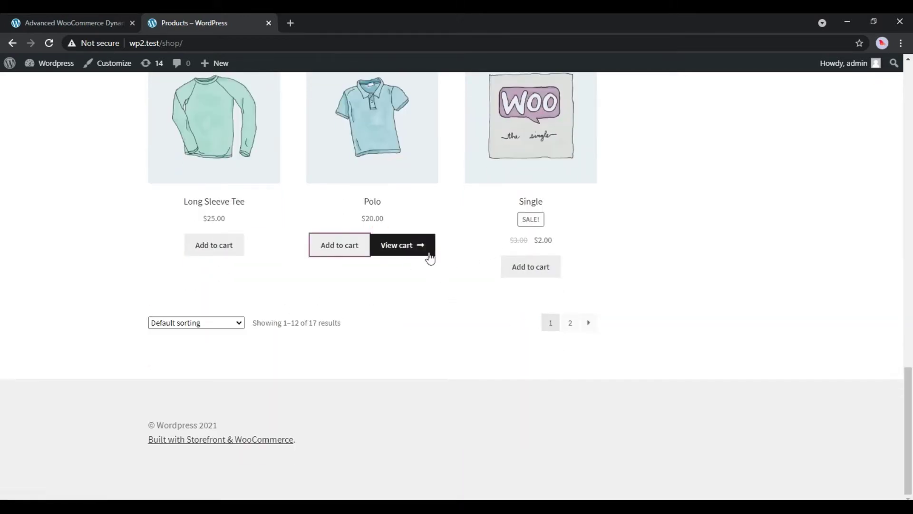
# Open the cart and check the OFF discount line in the cart totals.
pyautogui.click(420, 246)
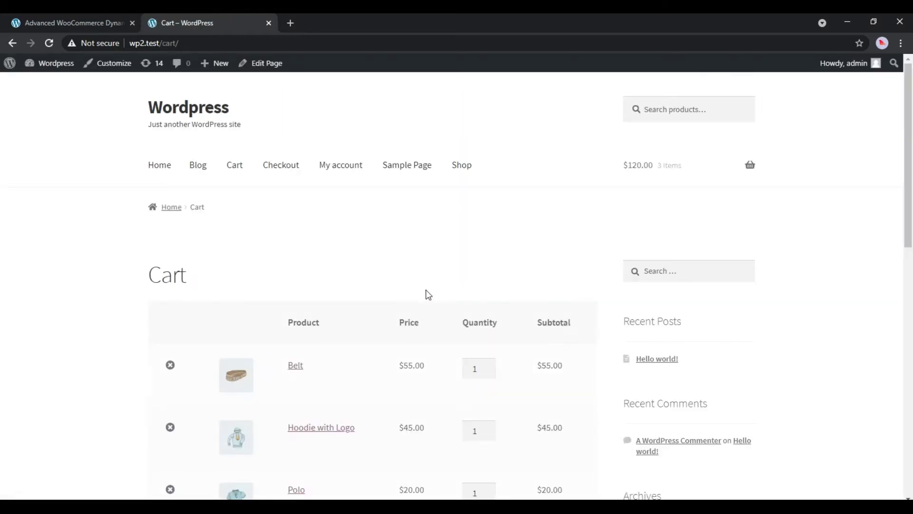
pyautogui.scroll(-4, 428, 295)
pyautogui.scroll(-4, 426, 281)
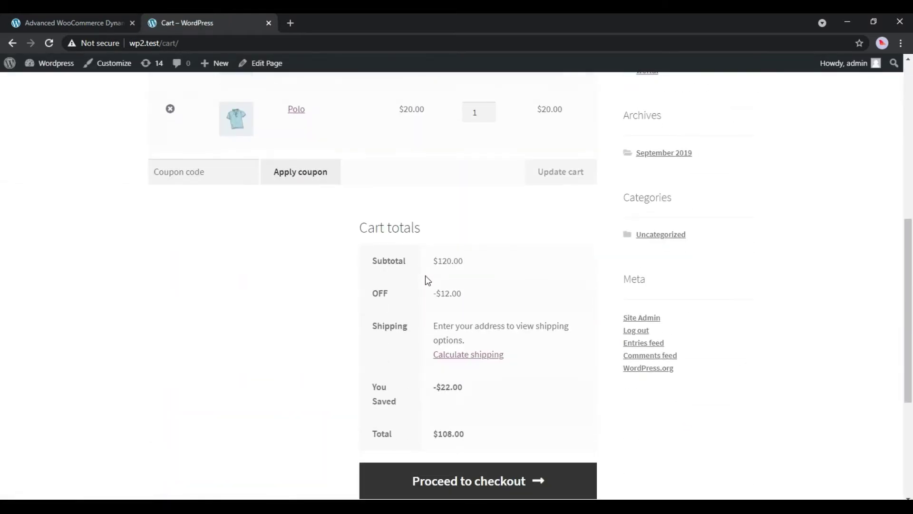
pyautogui.moveTo(465, 294); pyautogui.dragTo(373, 294)
pyautogui.click(403, 299)
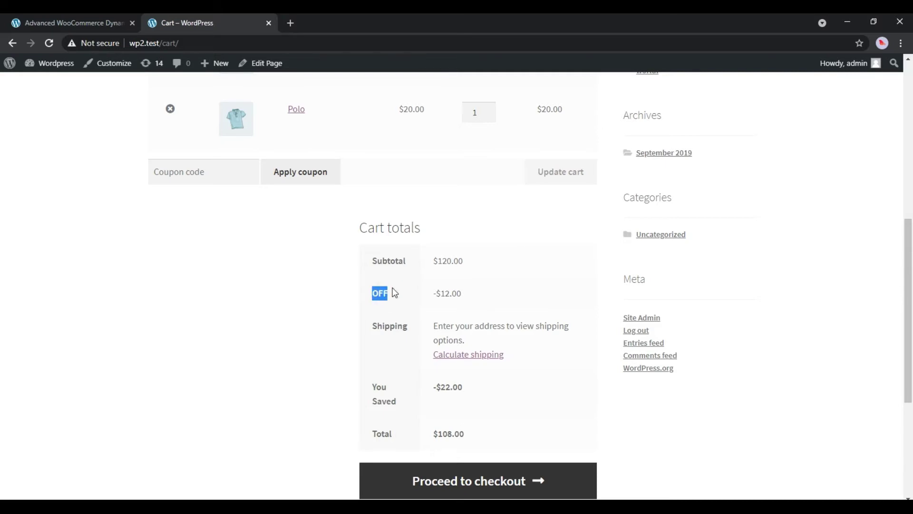
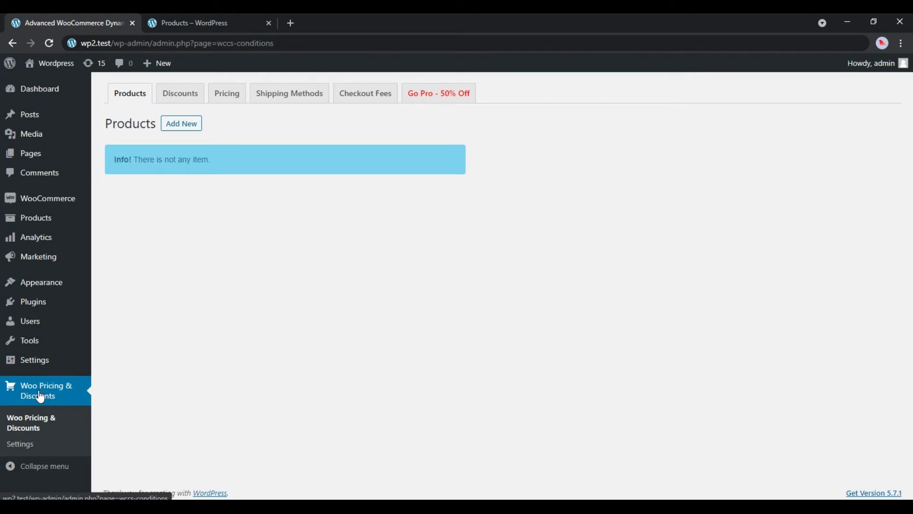
# Create a new rule under Discounts, name it May and enter the private note "Scheduled coupon for May".
pyautogui.click(178, 100)
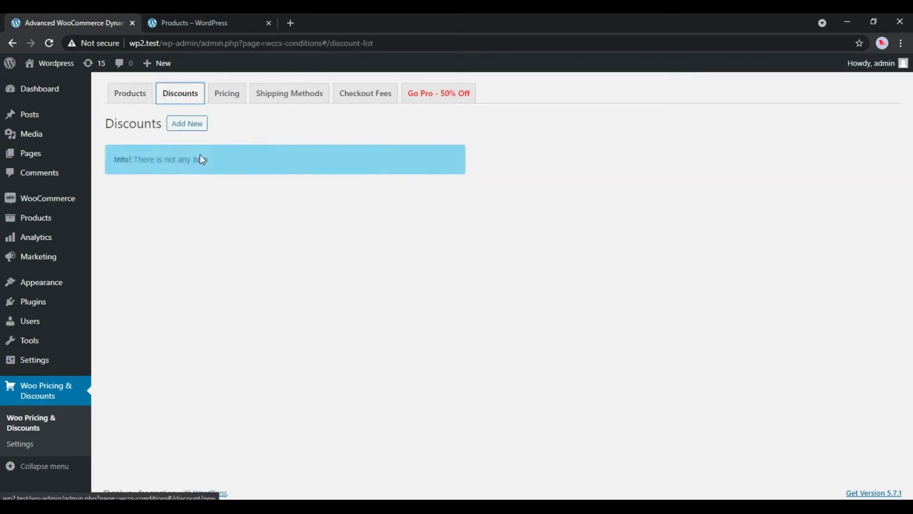
pyautogui.click(186, 126)
pyautogui.click(269, 149)
pyautogui.hotkey('ctrl', 'a')
pyautogui.write('M')
pyautogui.click(291, 180)
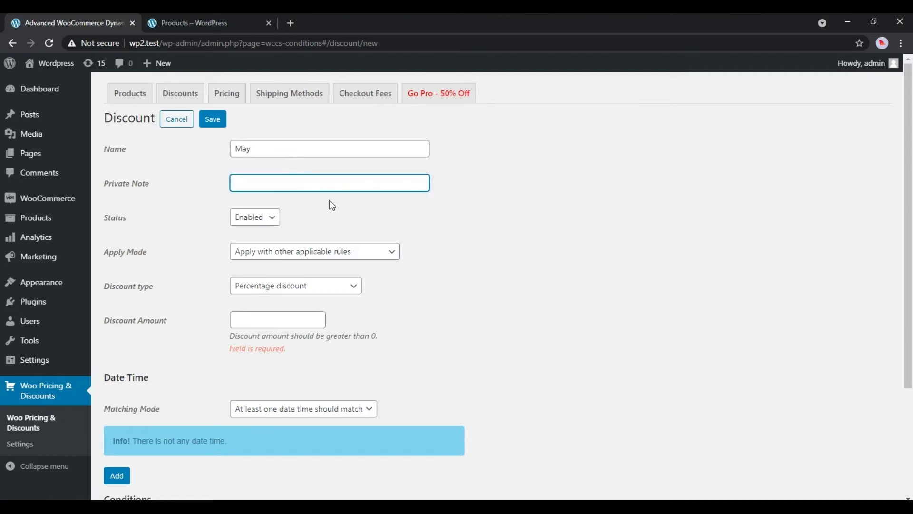
pyautogui.write('Scheduled coupon for May')
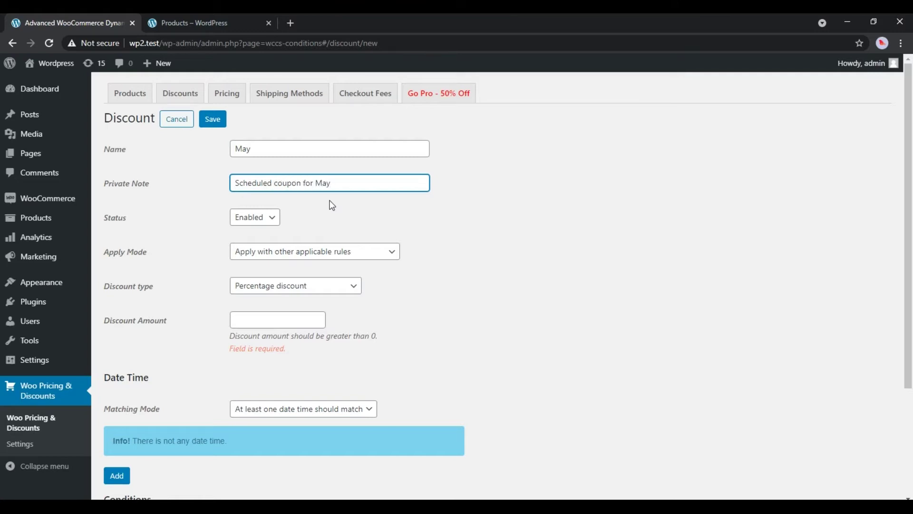
pyautogui.click(332, 206)
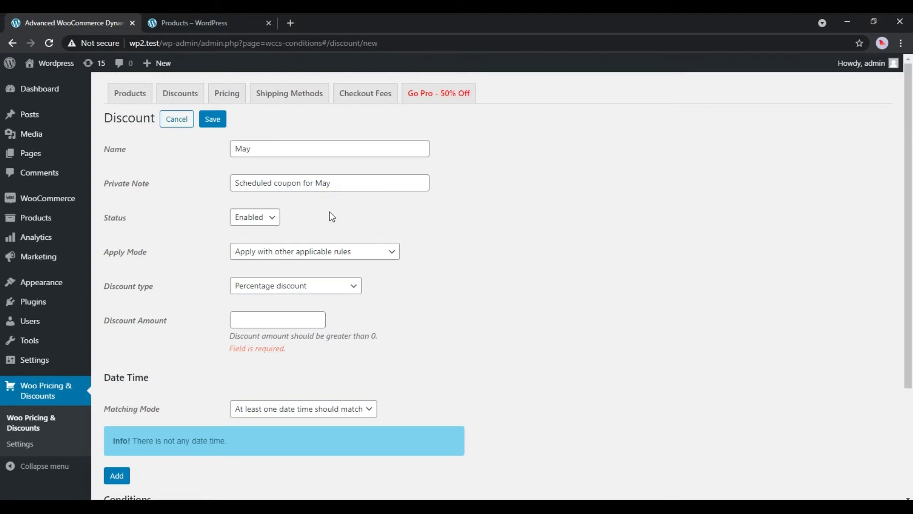
# Set the May rule to Percentage discount with amount 10, using the mode Apply with other applicable rules.
pyautogui.click(312, 288)
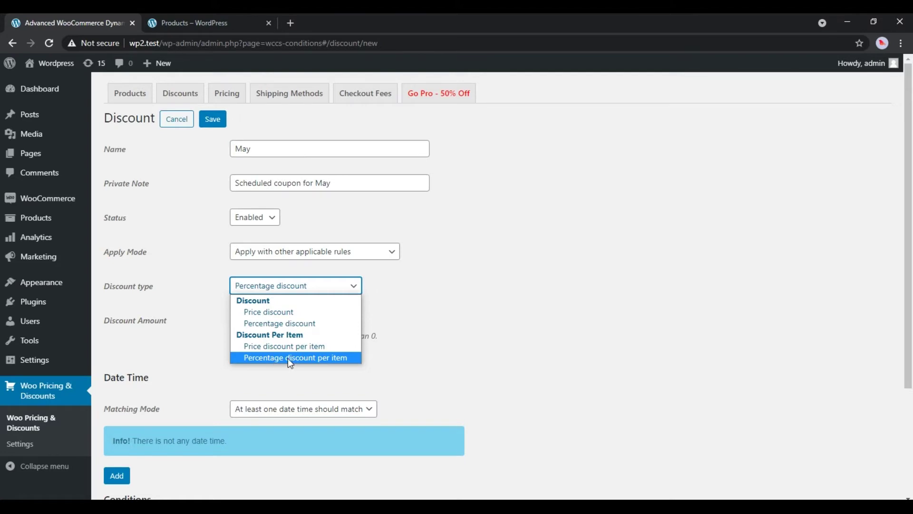
pyautogui.click(289, 325)
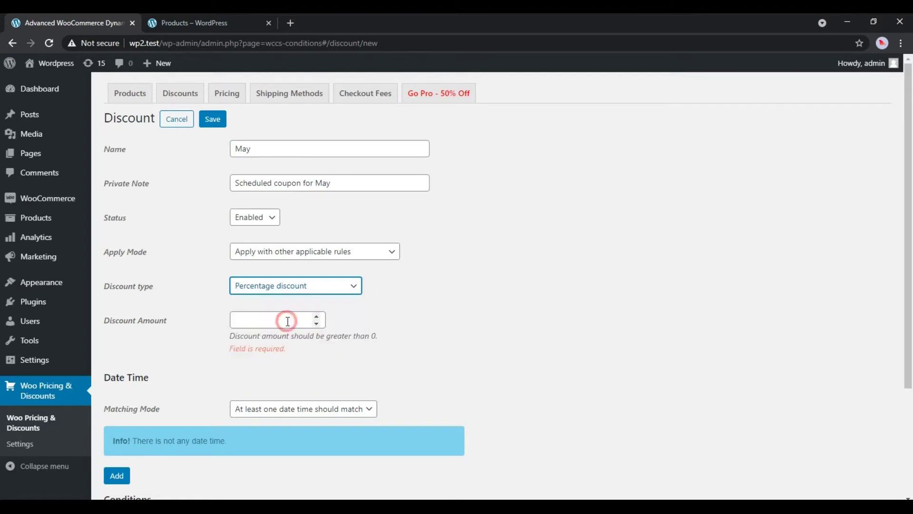
pyautogui.click(258, 323)
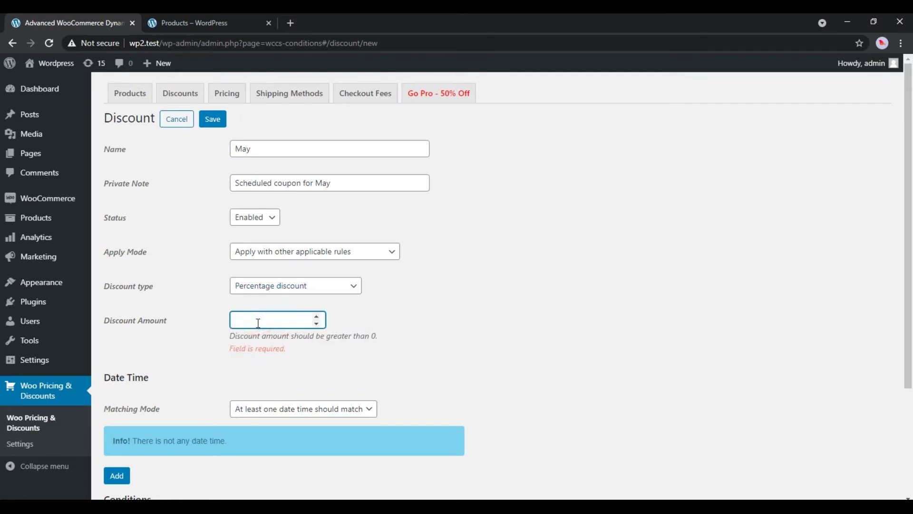
pyautogui.write('10')
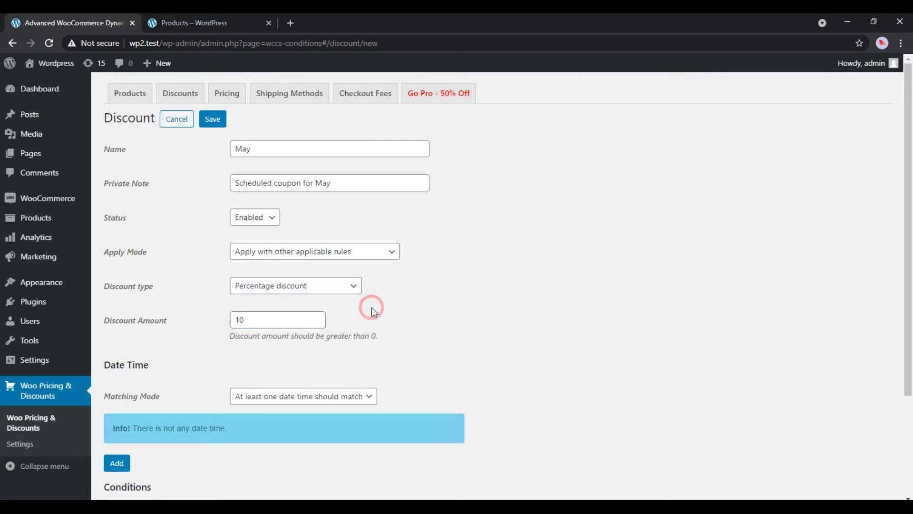
pyautogui.click(352, 256)
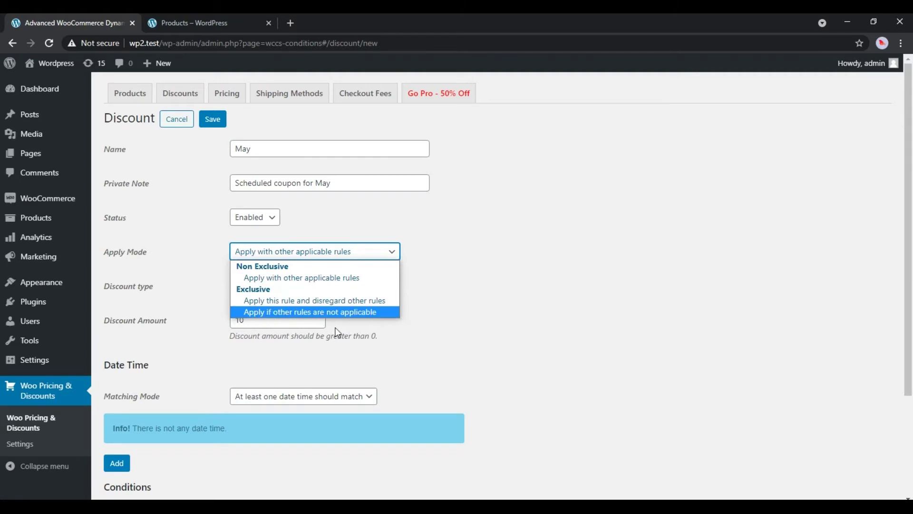
pyautogui.click(311, 277)
pyautogui.click(401, 286)
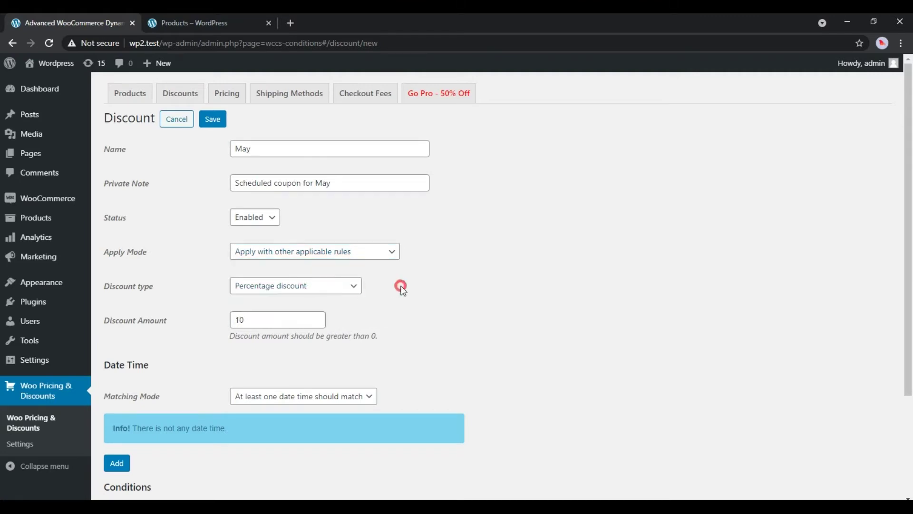
# Add a Date entry to the May rule's date time section, starting 2021-05-01 and ending 2021-05-31.
pyautogui.scroll(-3, 401, 289)
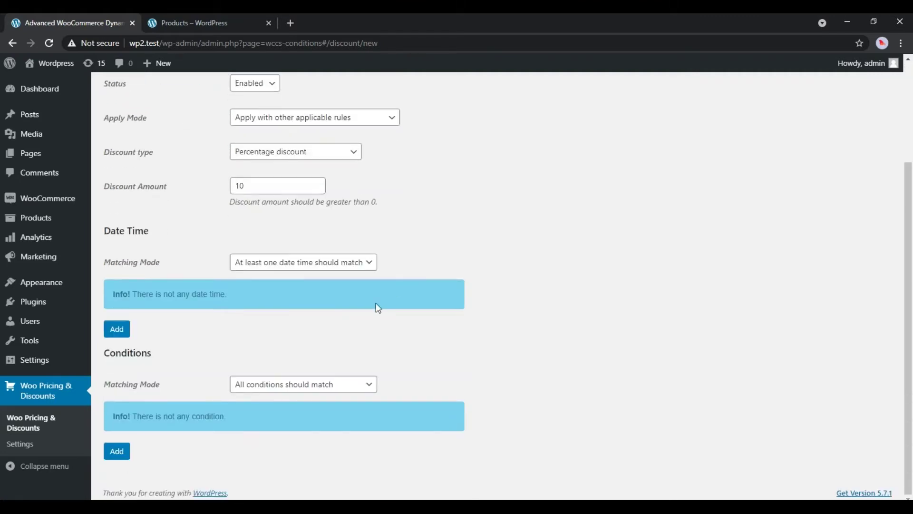
pyautogui.click(122, 333)
pyautogui.click(160, 326)
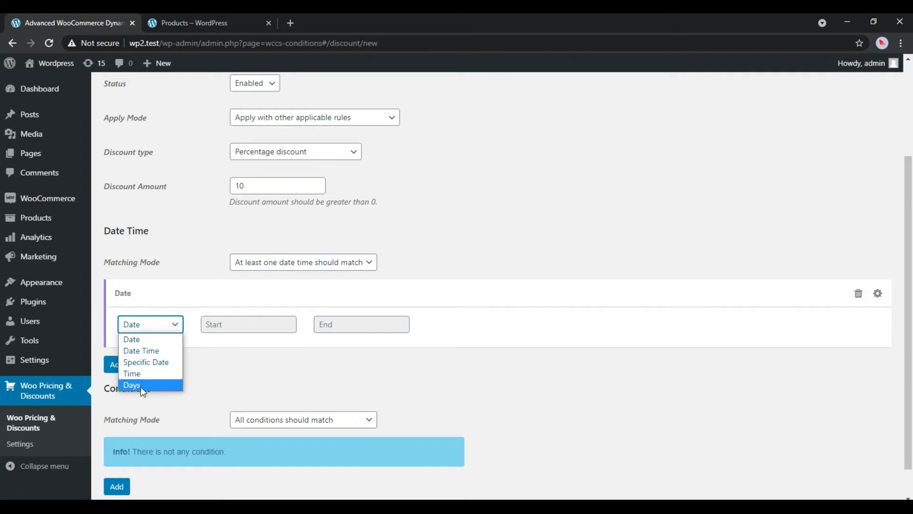
pyautogui.click(138, 339)
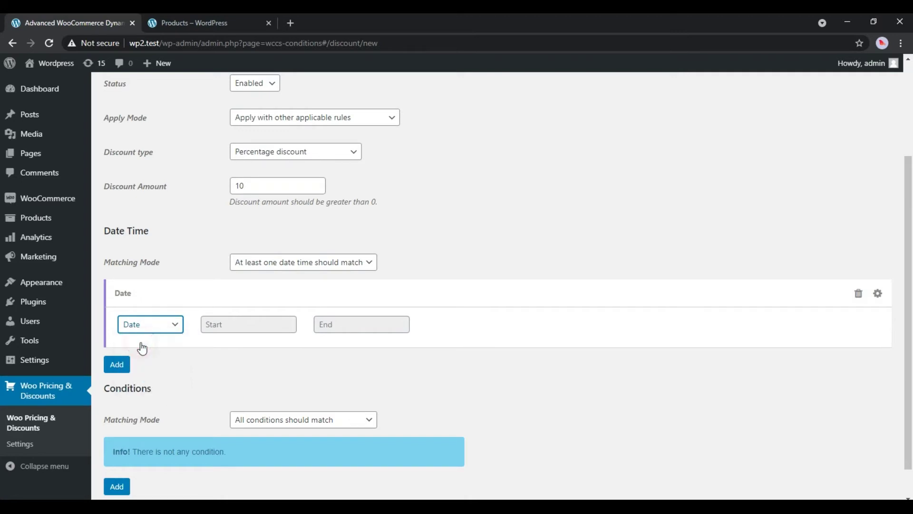
pyautogui.click(236, 324)
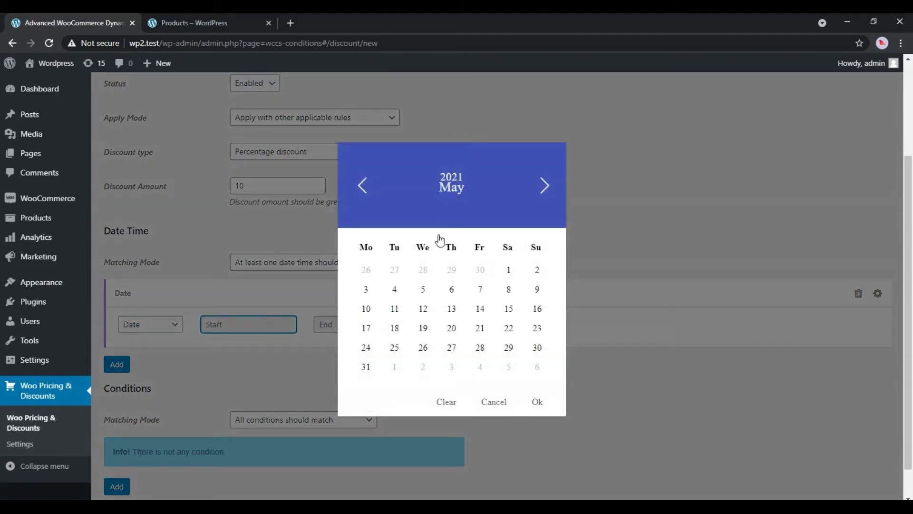
pyautogui.click(519, 270)
pyautogui.click(377, 324)
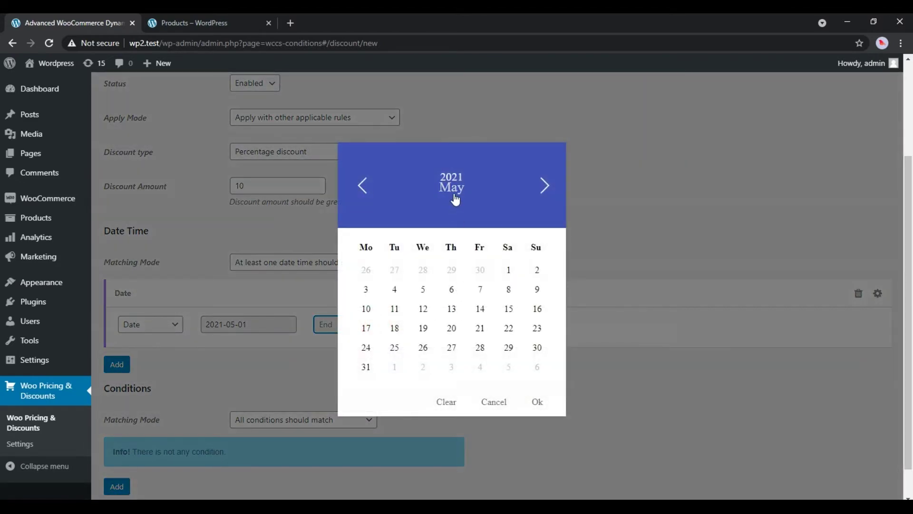
pyautogui.click(368, 365)
pyautogui.click(344, 367)
# Save the May discount rule and return to the discounts list.
pyautogui.scroll(-1, 344, 368)
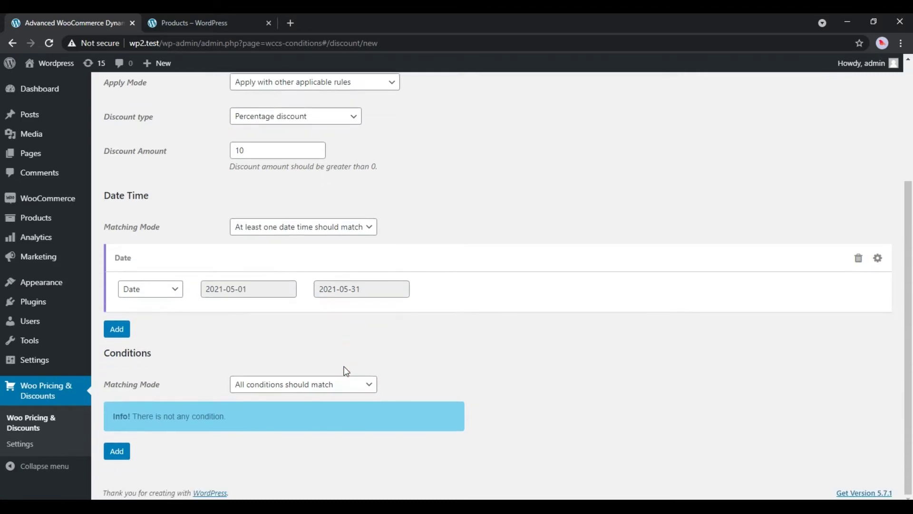
pyautogui.scroll(4, 346, 371)
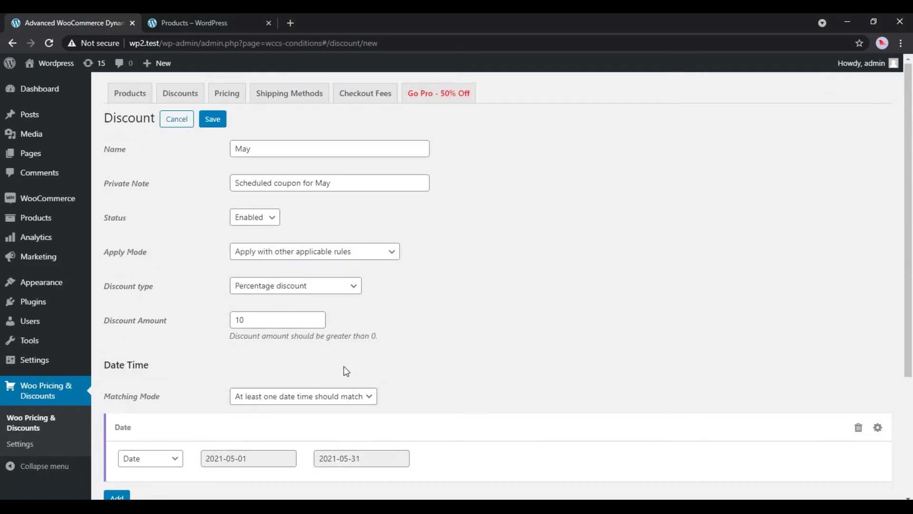
pyautogui.click(212, 119)
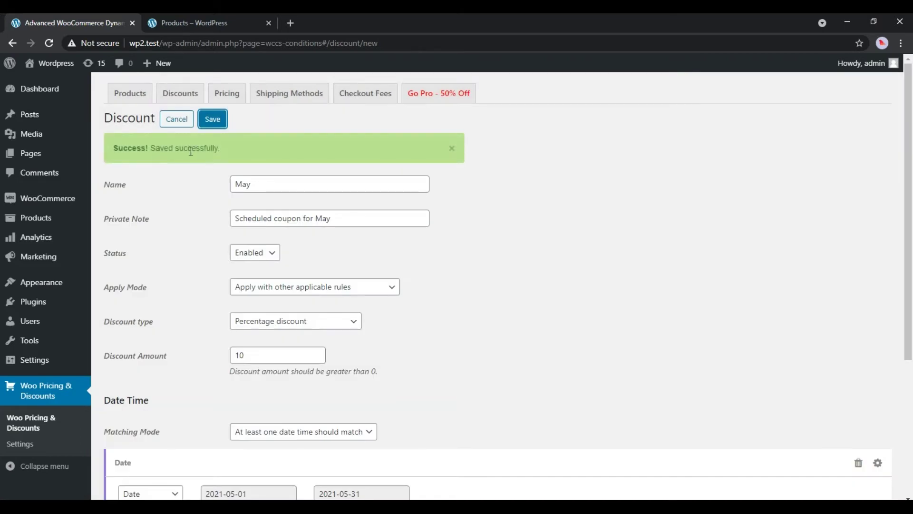
pyautogui.click(174, 124)
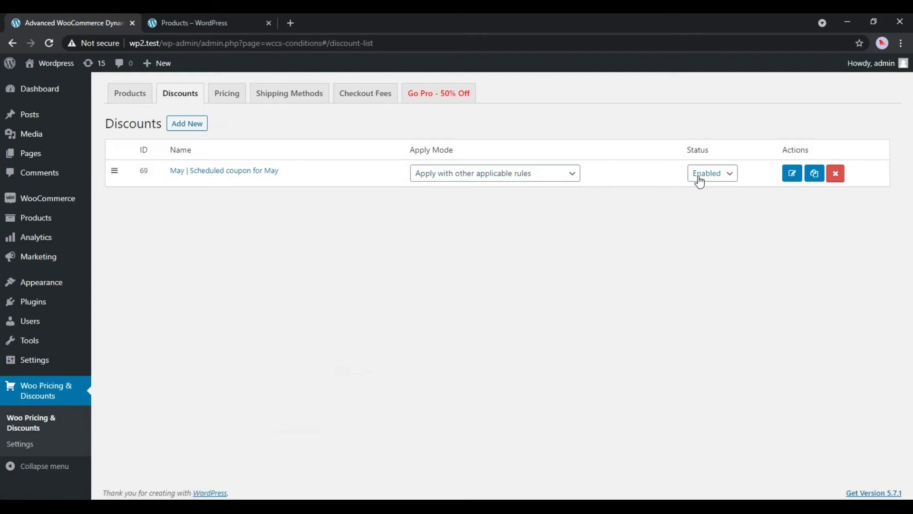
# Switch to the store's Shop page and add the Cap, Polo and Long Sleeve Tee to the cart.
pyautogui.click(190, 24)
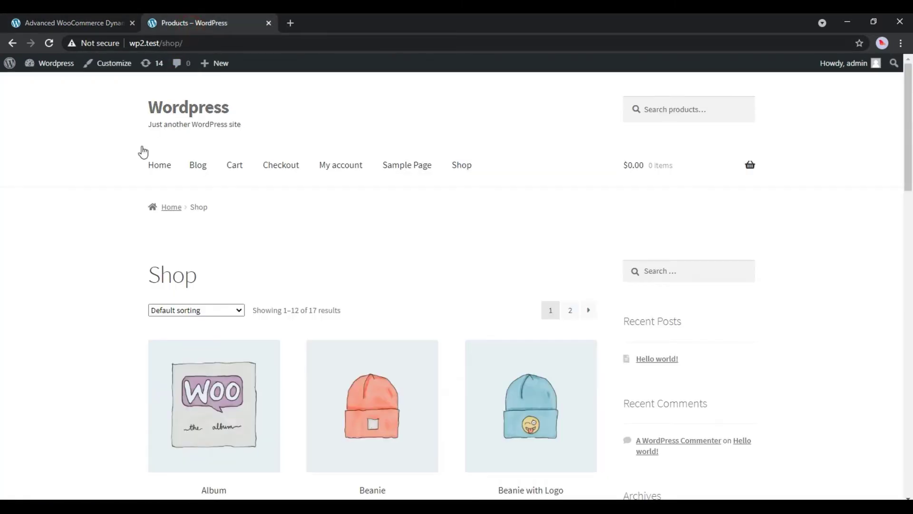
pyautogui.scroll(-4, 119, 201)
pyautogui.scroll(-4, 117, 201)
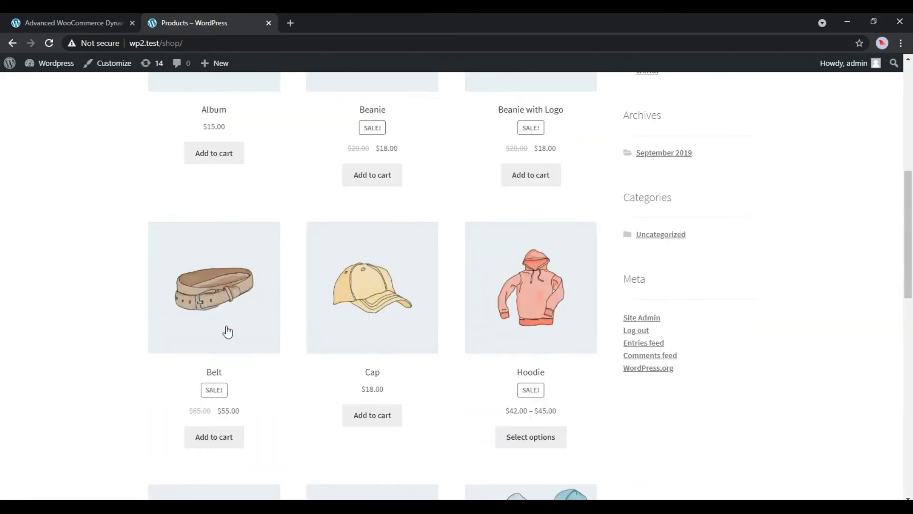
pyautogui.click(356, 414)
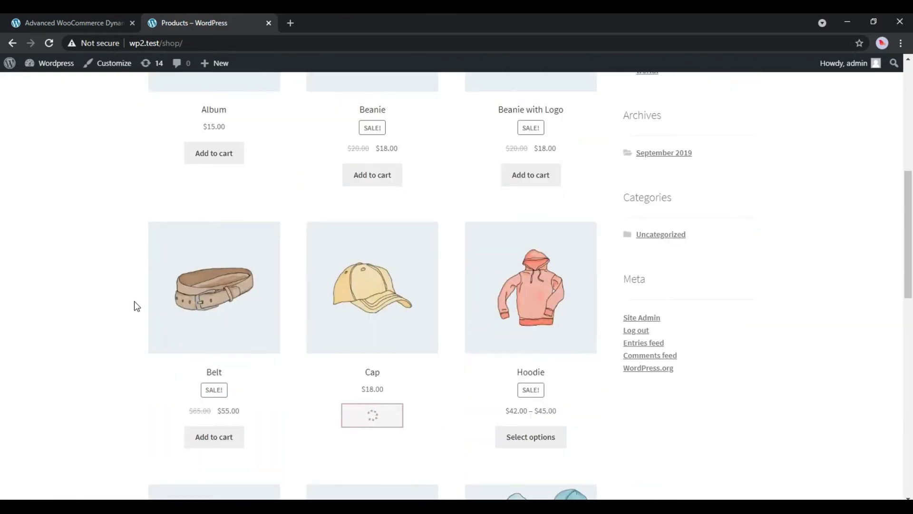
pyautogui.scroll(-8, 167, 284)
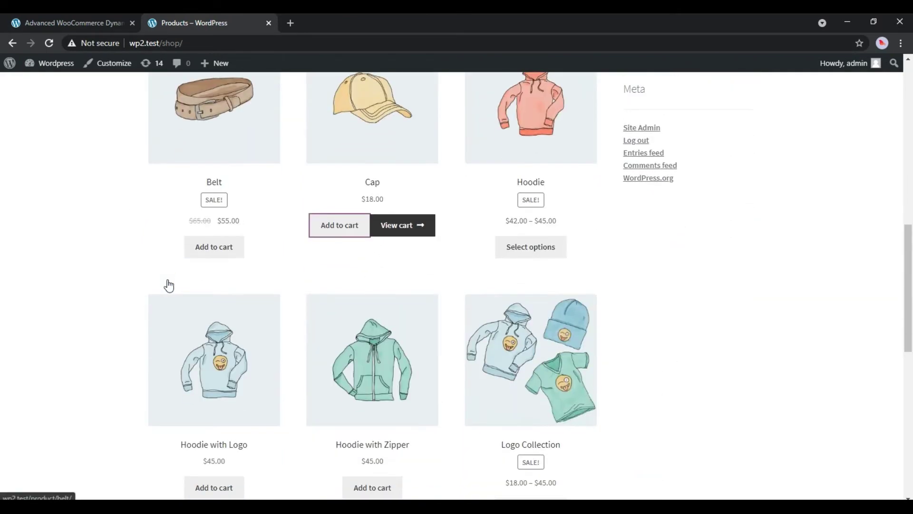
pyautogui.scroll(-3, 167, 284)
pyautogui.click(379, 374)
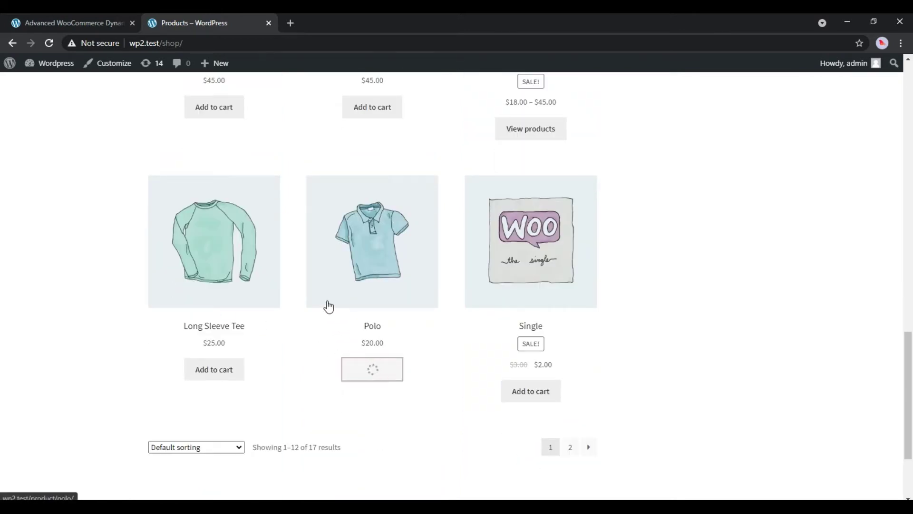
pyautogui.click(234, 368)
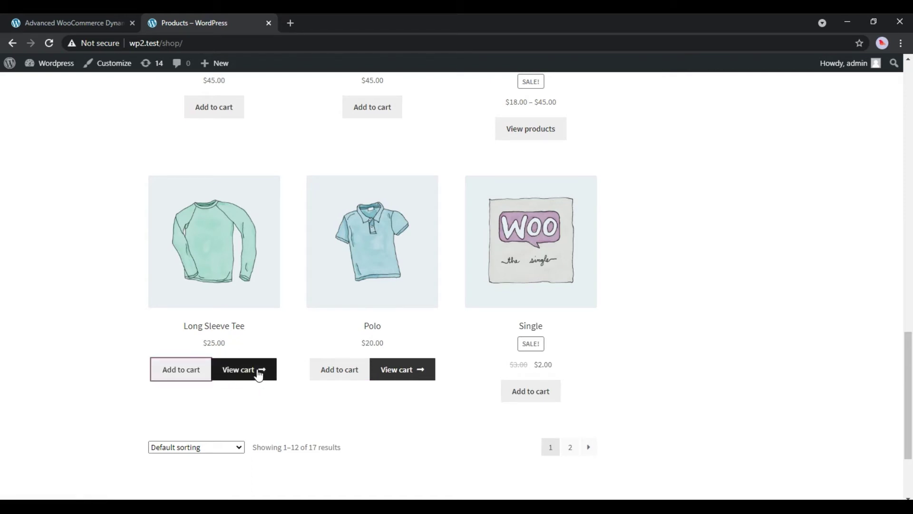
# Open the cart and compare the May discount line with the subtotal in the cart totals.
pyautogui.click(258, 371)
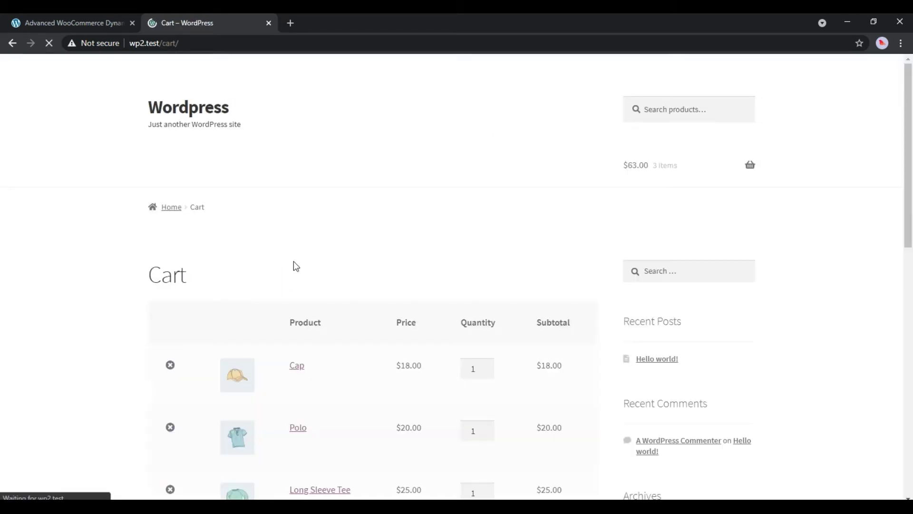
pyautogui.scroll(-4, 300, 265)
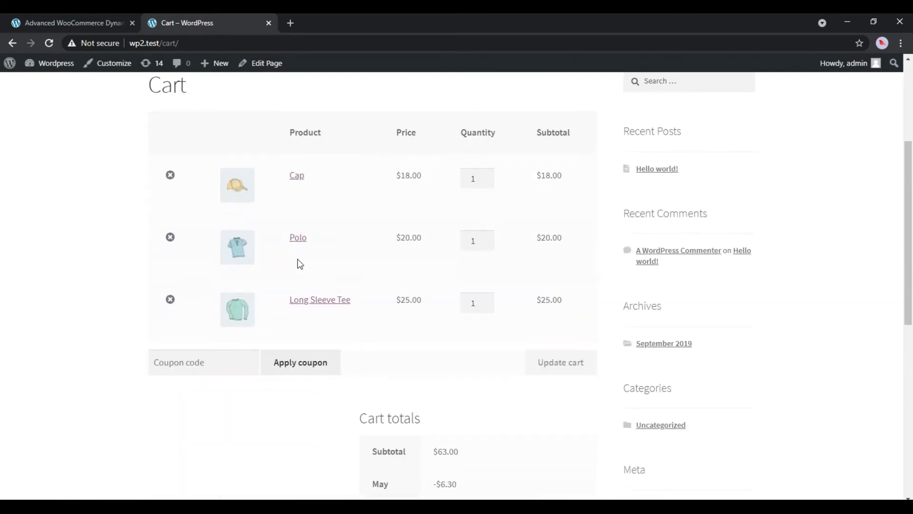
pyautogui.scroll(-4, 457, 248)
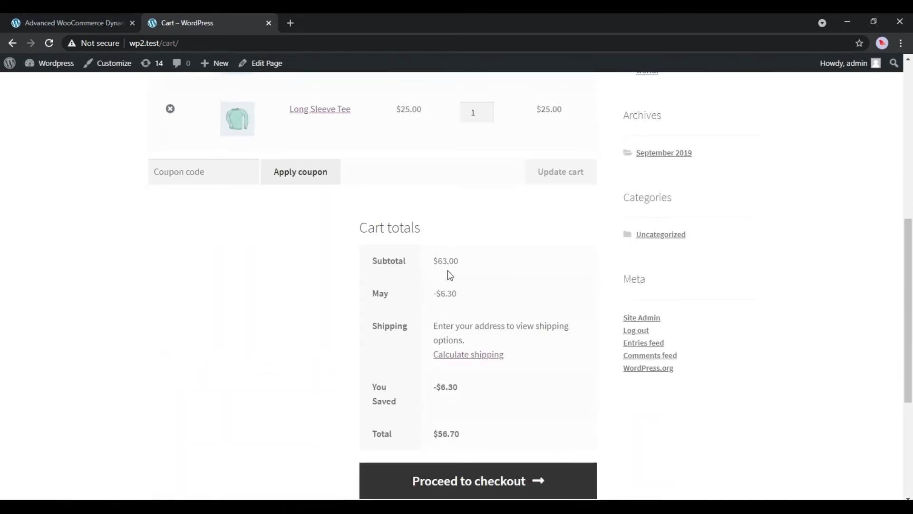
pyautogui.moveTo(445, 295); pyautogui.dragTo(373, 296)
pyautogui.click(434, 277)
pyautogui.moveTo(462, 261); pyautogui.dragTo(371, 265)
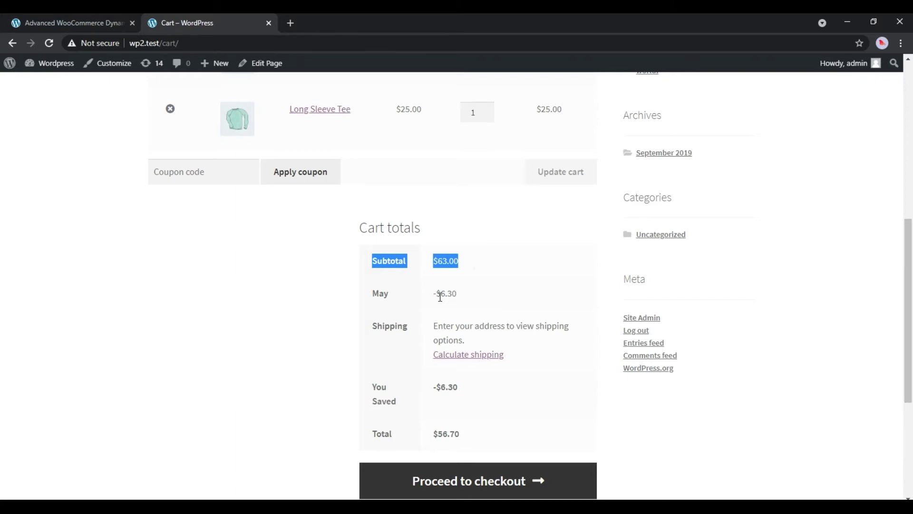
pyautogui.click(409, 296)
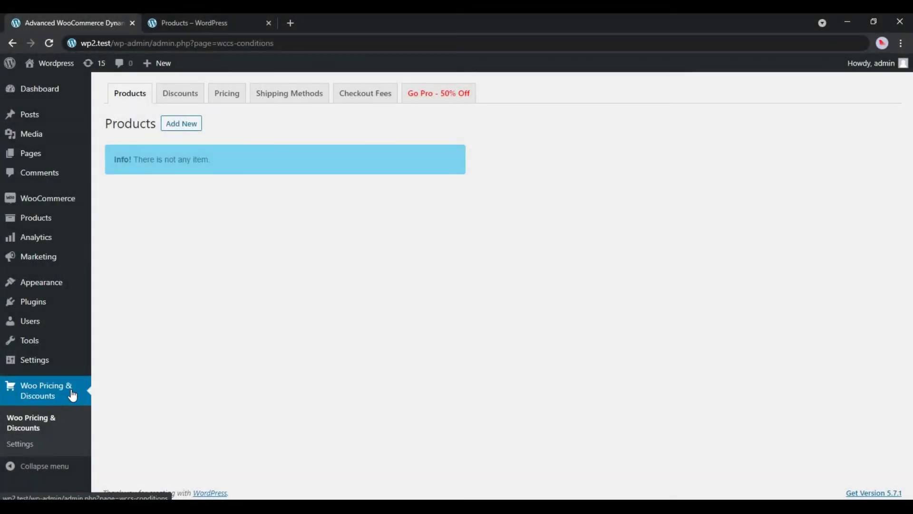
# Create a new discount rule named Polo with the private note "Coupon for specific product (Polo)".
pyautogui.click(178, 97)
pyautogui.click(193, 125)
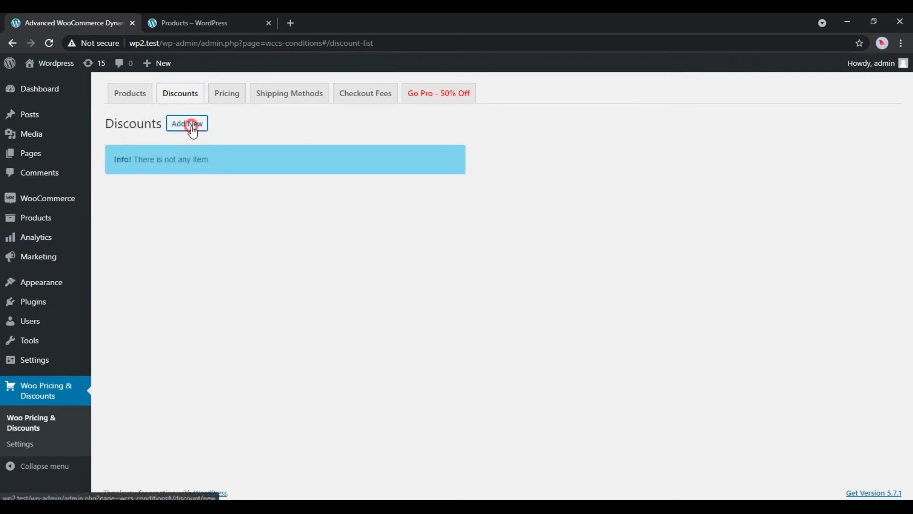
pyautogui.click(284, 148)
pyautogui.hotkey('ctrl', 'a')
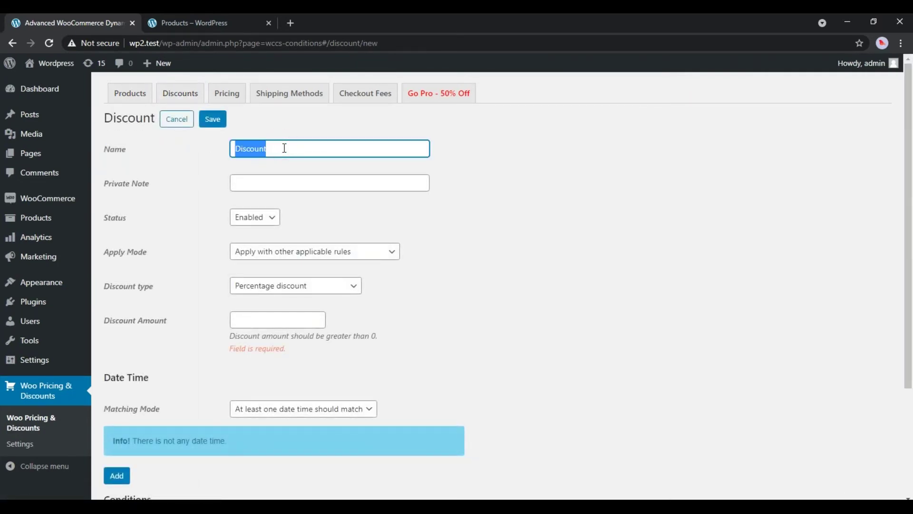
pyautogui.write('Polo')
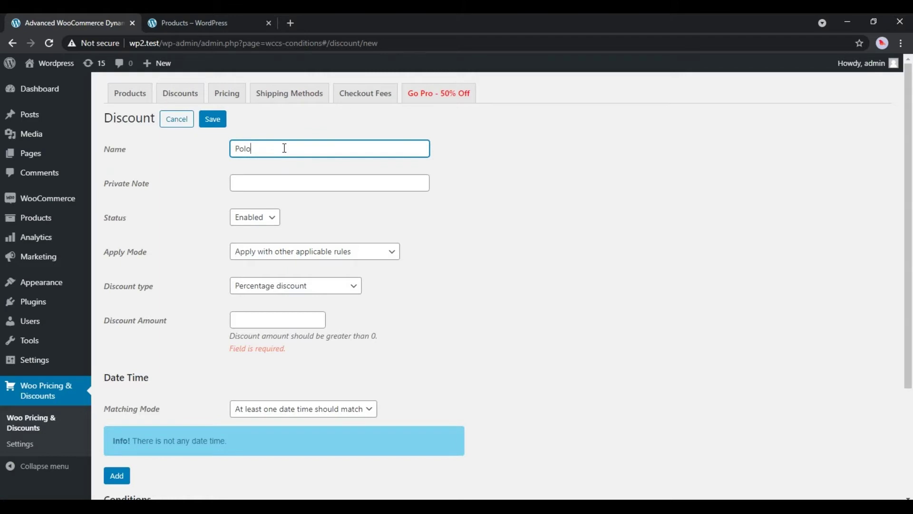
pyautogui.click(290, 179)
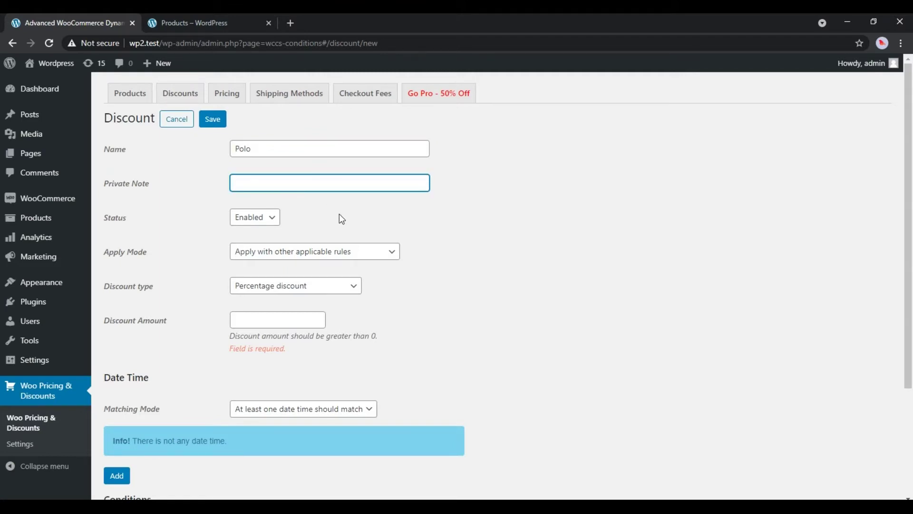
pyautogui.write('Coupon for specific product (Polo)')
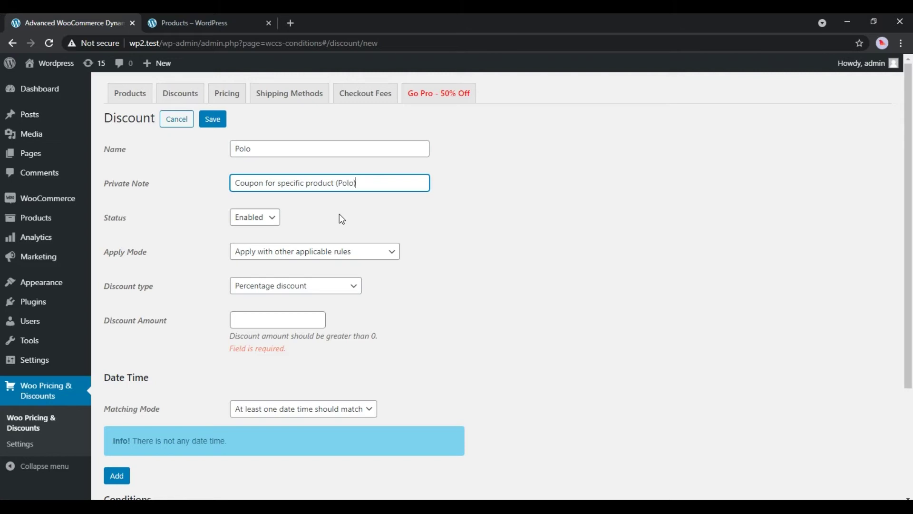
pyautogui.click(339, 215)
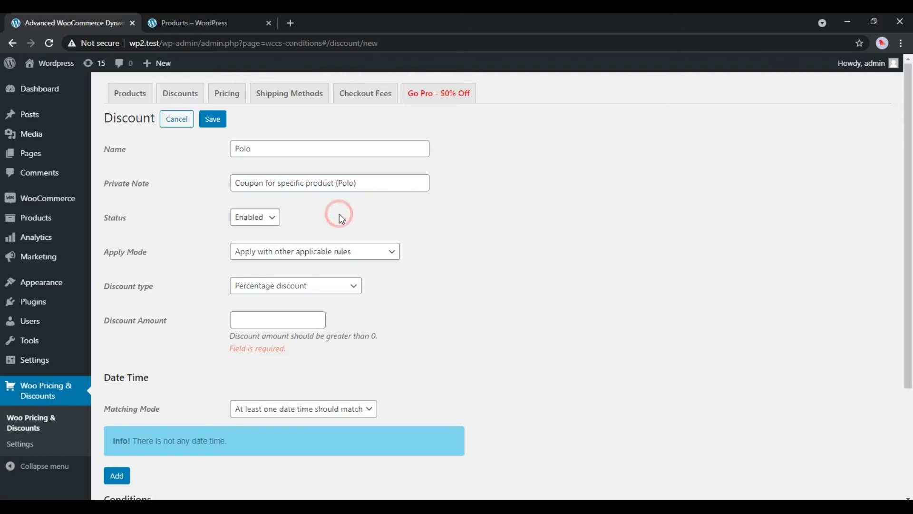
# Set the Polo rule's discount type to Price discount per item with a discount amount of 1.
pyautogui.click(314, 288)
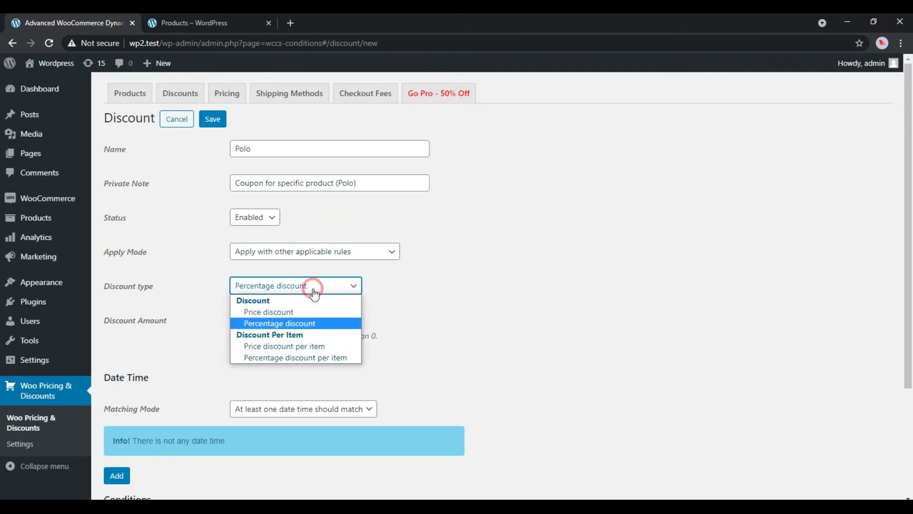
pyautogui.click(275, 345)
pyautogui.click(367, 327)
pyautogui.click(278, 321)
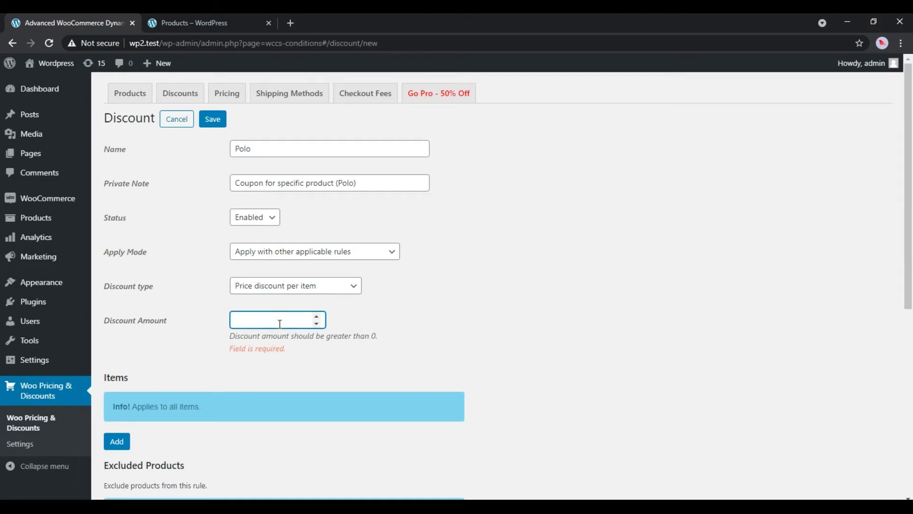
pyautogui.write('1')
pyautogui.click(288, 364)
# Add an item entry to the Polo rule using Products in list, with the Polo product selected.
pyautogui.scroll(-4, 289, 364)
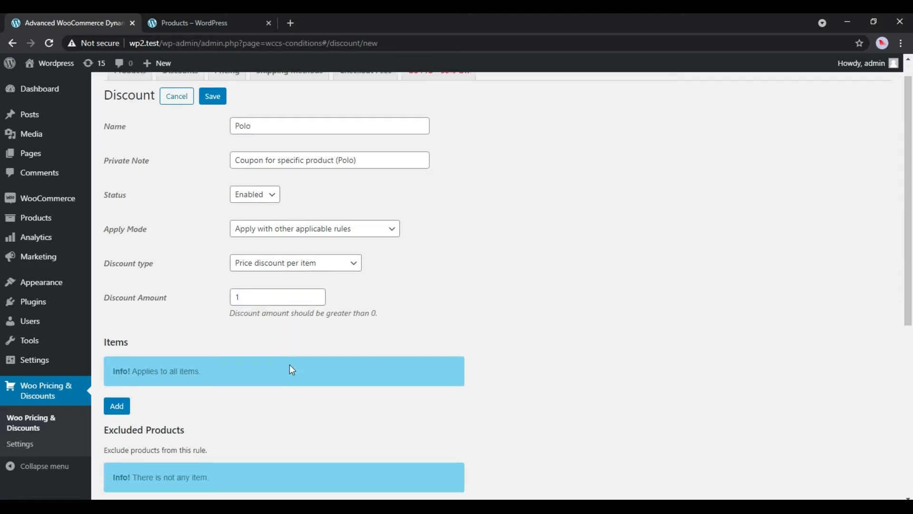
pyautogui.click(125, 244)
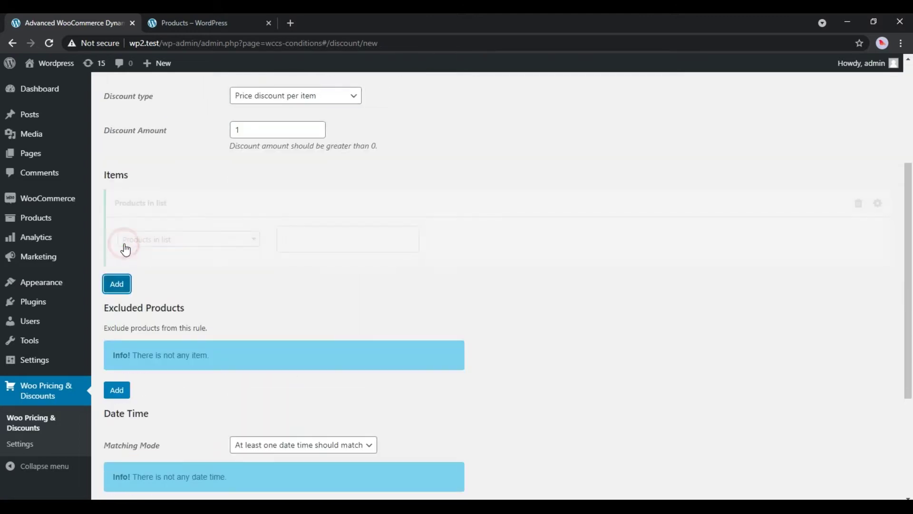
pyautogui.click(166, 243)
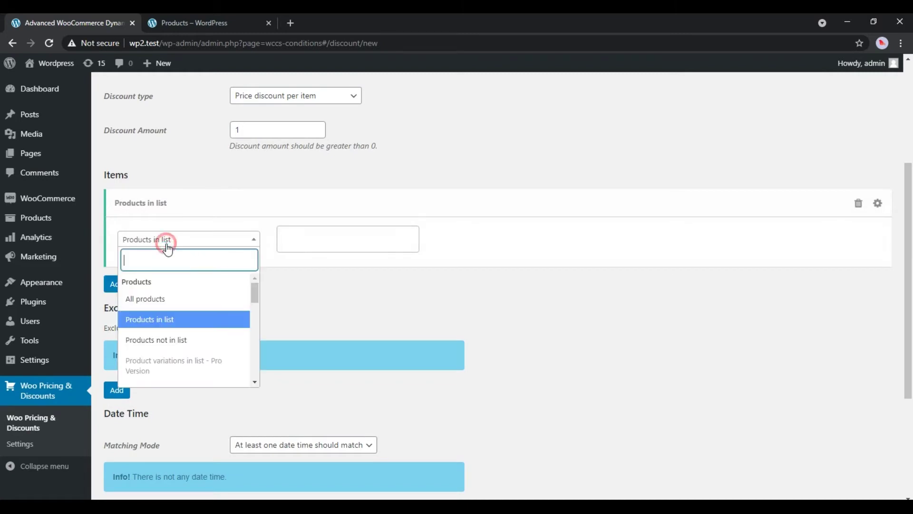
pyautogui.click(167, 318)
pyautogui.click(313, 235)
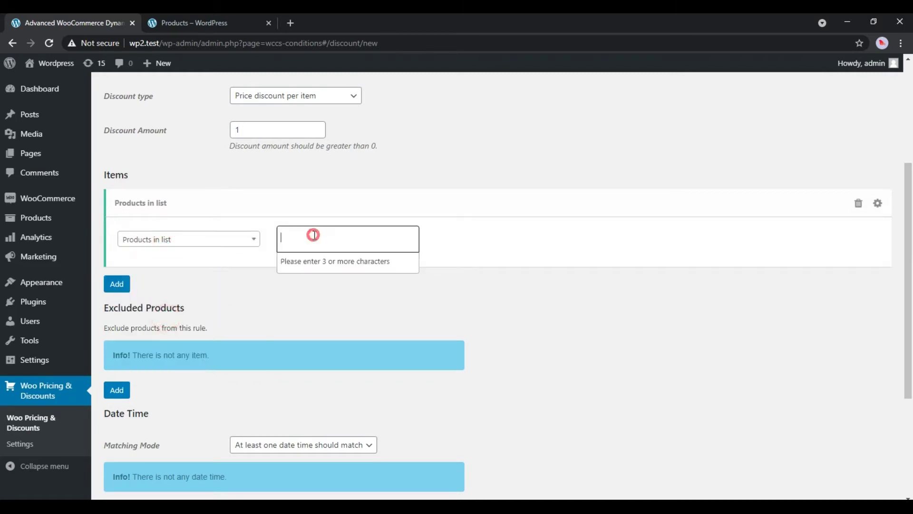
pyautogui.write('pol')
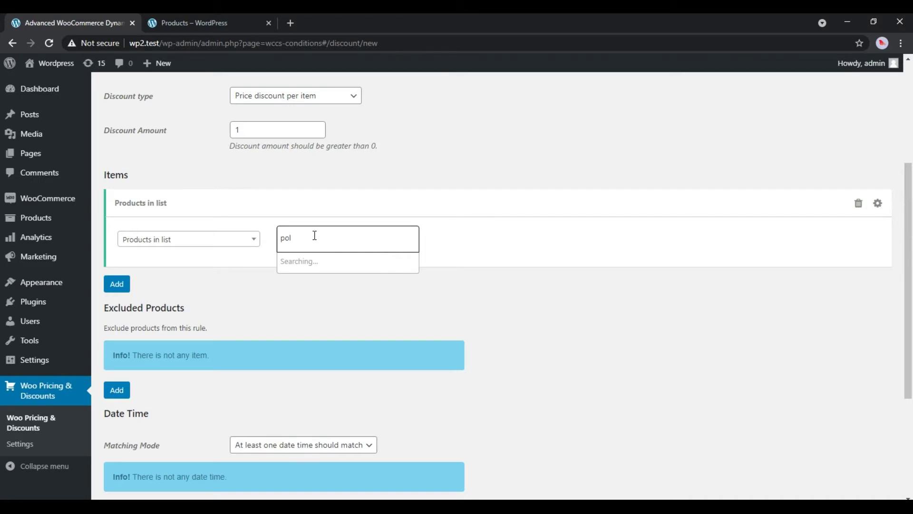
pyautogui.click(315, 259)
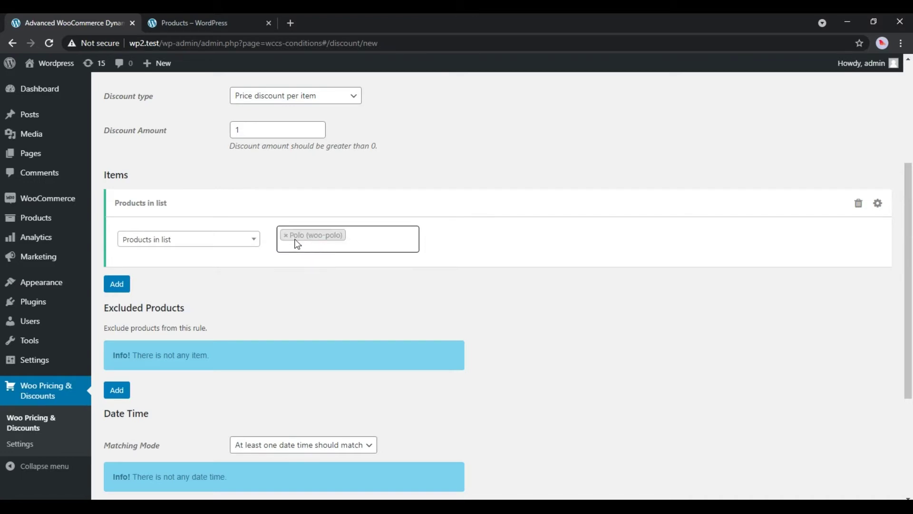
pyautogui.click(292, 300)
# Save the Polo discount rule and return to the discounts list.
pyautogui.scroll(4, 294, 301)
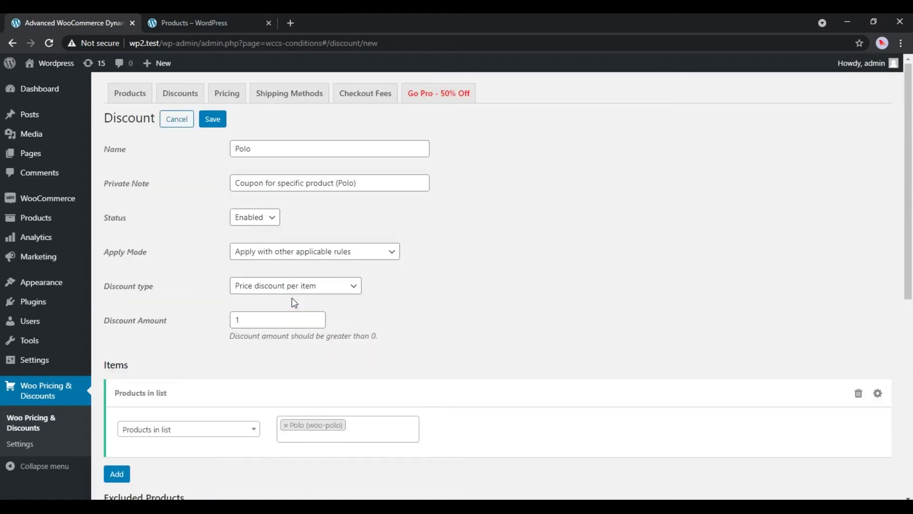
pyautogui.click(220, 125)
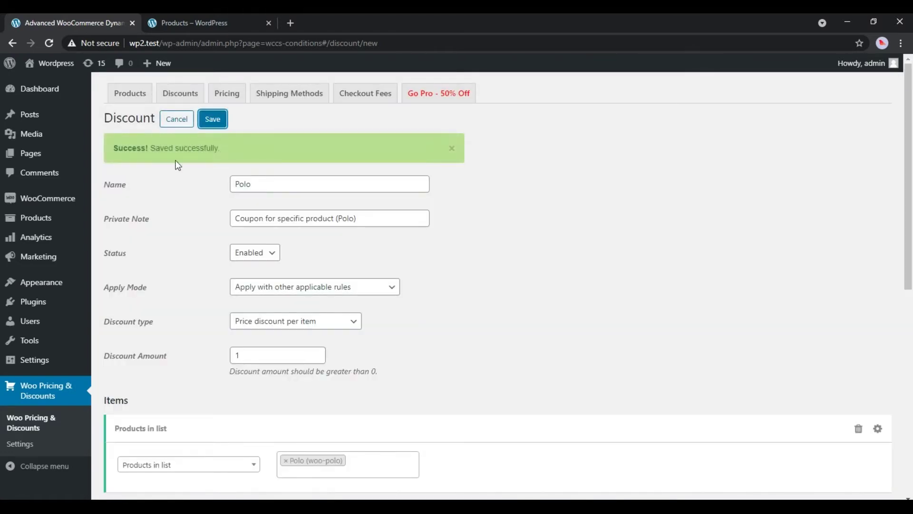
pyautogui.click(172, 122)
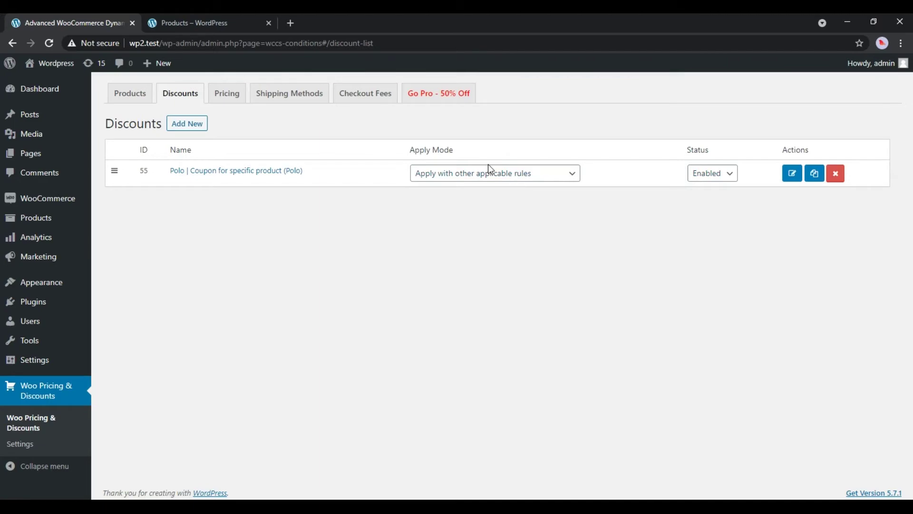
# Switch to the store's Shop page and add the Polo and the Long Sleeve Tee to the cart.
pyautogui.click(206, 24)
pyautogui.scroll(-15, 81, 206)
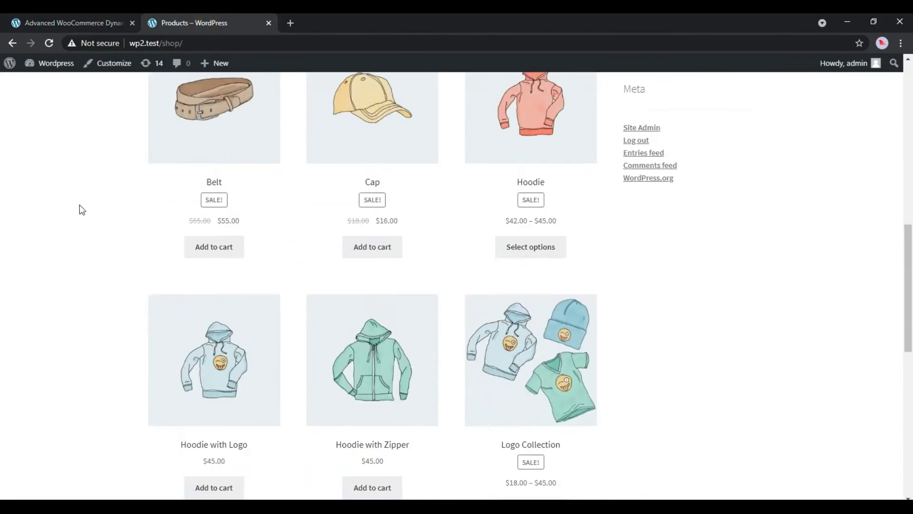
pyautogui.click(374, 370)
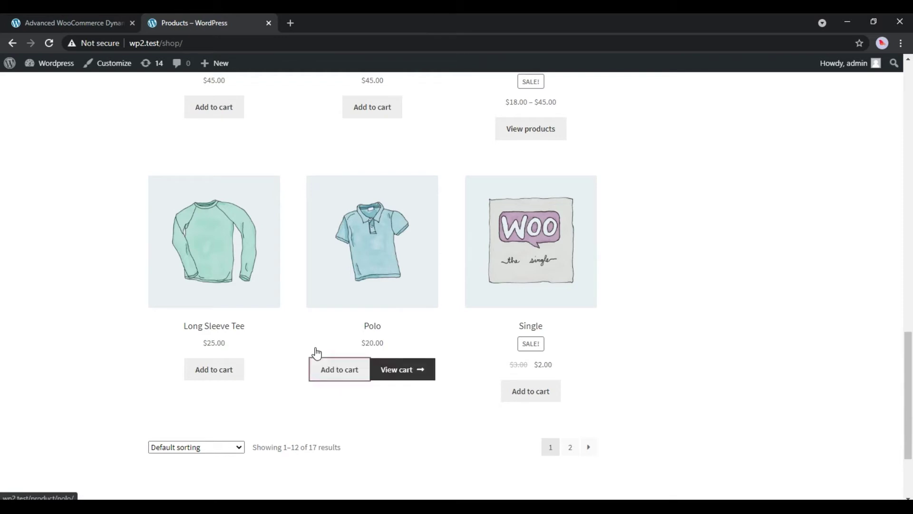
pyautogui.click(237, 371)
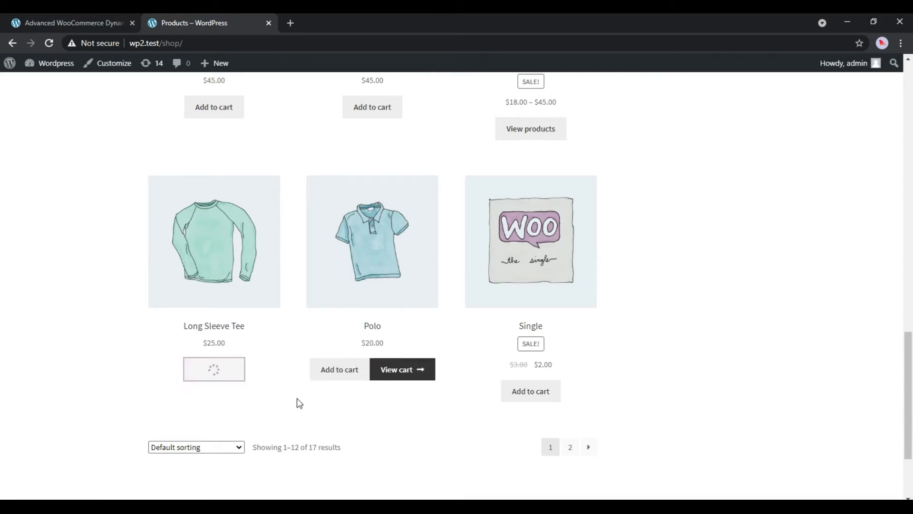
# Open the cart and examine the Polo product row and the Polo discount line in the cart totals.
pyautogui.click(405, 375)
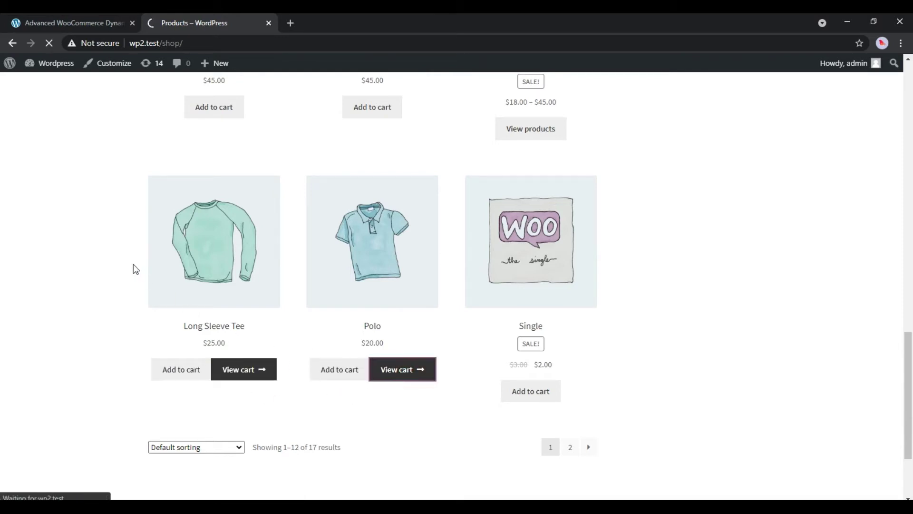
pyautogui.click(112, 259)
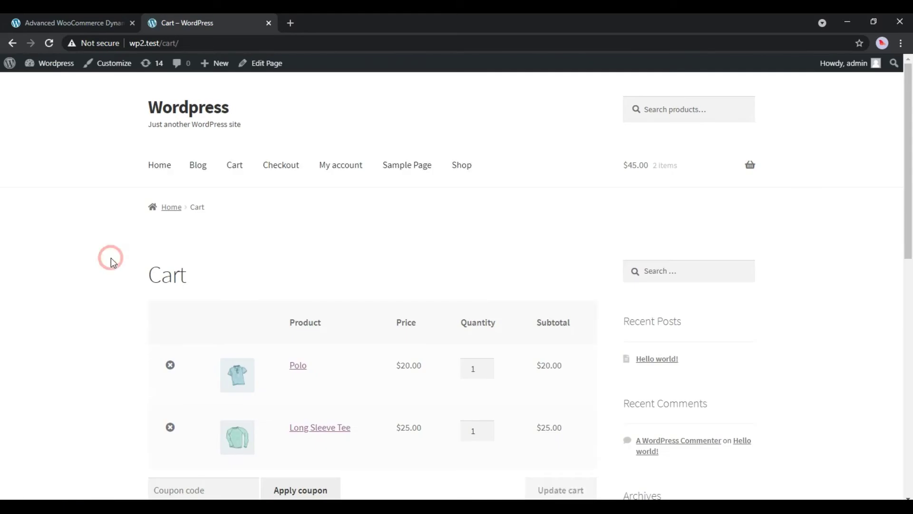
pyautogui.scroll(-4, 110, 258)
pyautogui.moveTo(311, 174); pyautogui.dragTo(290, 175)
pyautogui.click(346, 181)
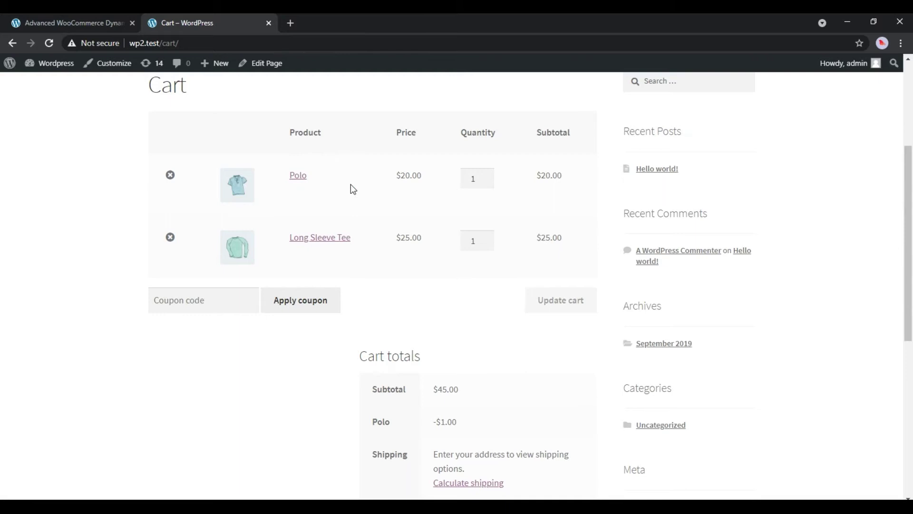
pyautogui.scroll(-4, 351, 186)
pyautogui.moveTo(457, 232); pyautogui.dragTo(406, 232)
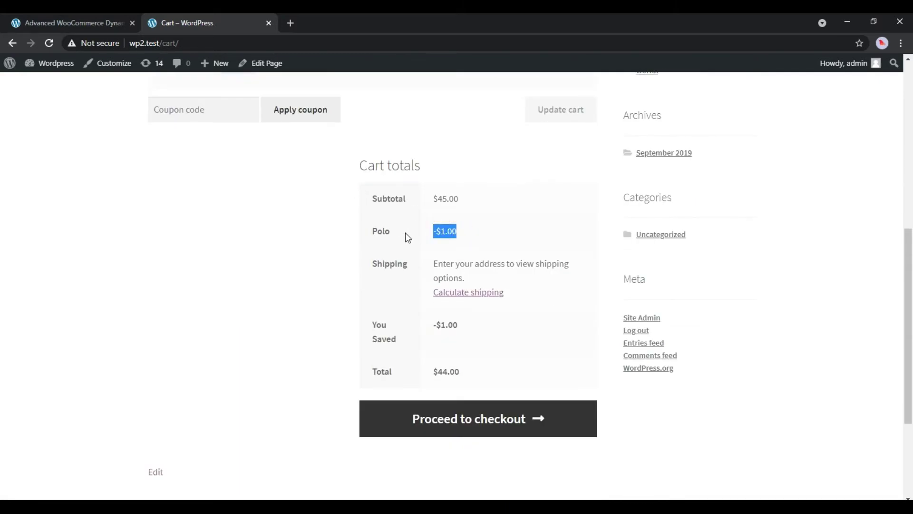
pyautogui.doubleClick(387, 231)
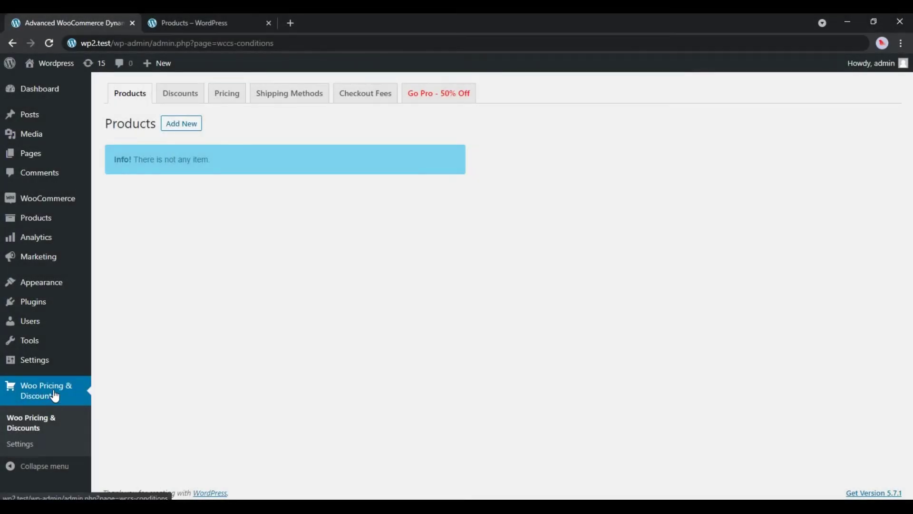
# Start a new discount rule with the private note "Exclude specific products form the coupon".
pyautogui.click(178, 101)
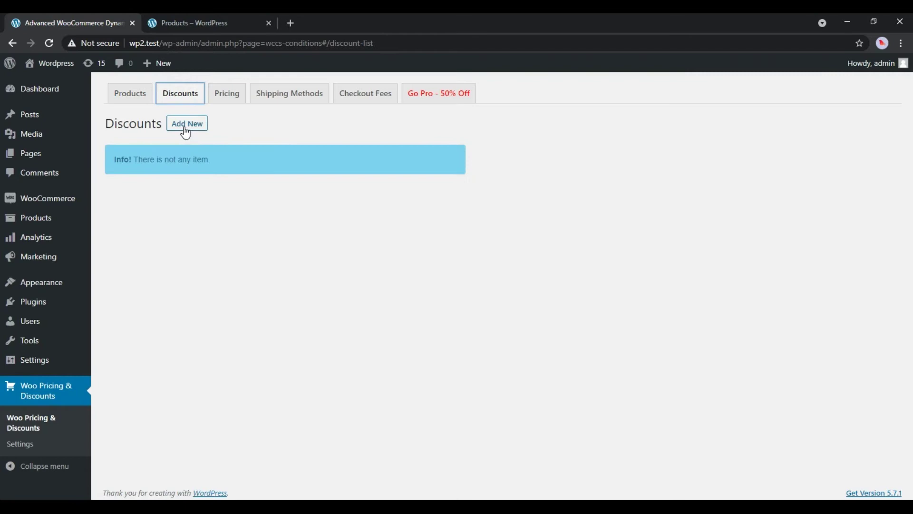
pyautogui.click(184, 125)
pyautogui.click(269, 181)
pyautogui.write('Exclude specific produc')
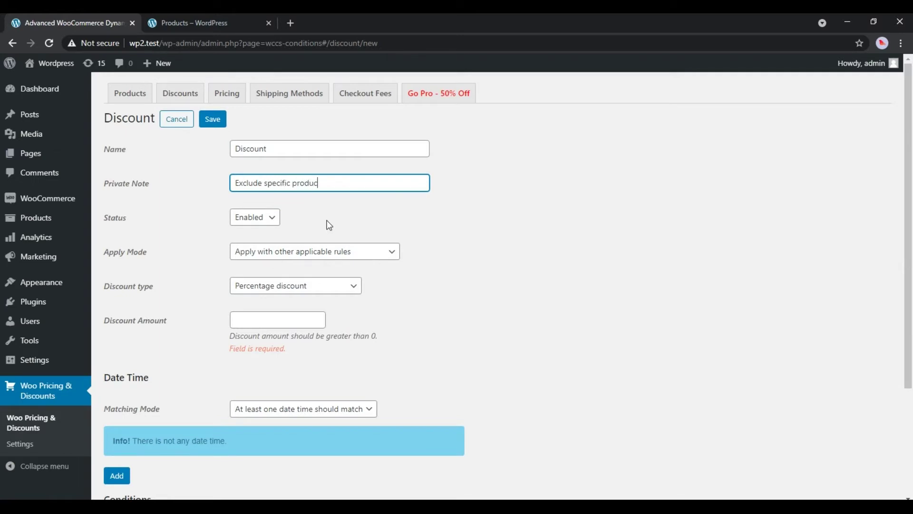
pyautogui.write('ts form the coupon')
pyautogui.click(329, 222)
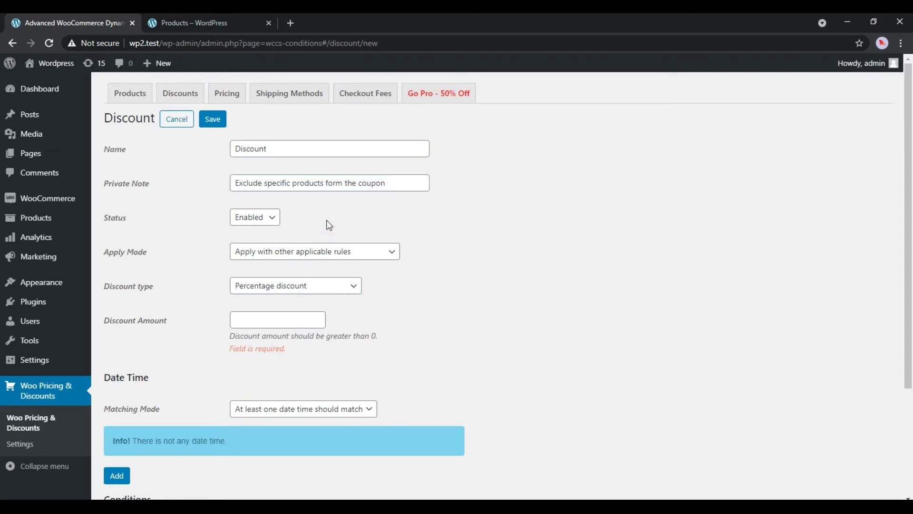
# Set the exclusion rule's discount type to Price discount per item with a discount amount of 1.
pyautogui.click(302, 286)
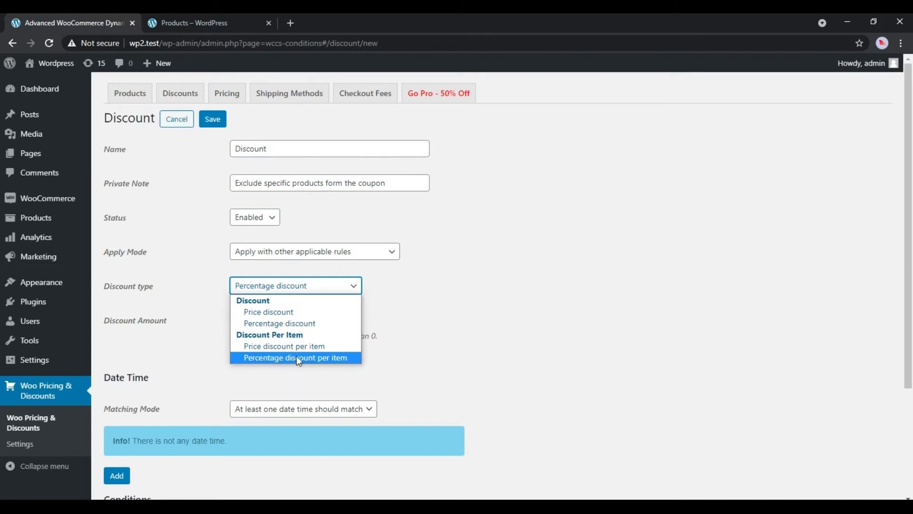
pyautogui.click(274, 346)
pyautogui.click(267, 321)
pyautogui.write('1')
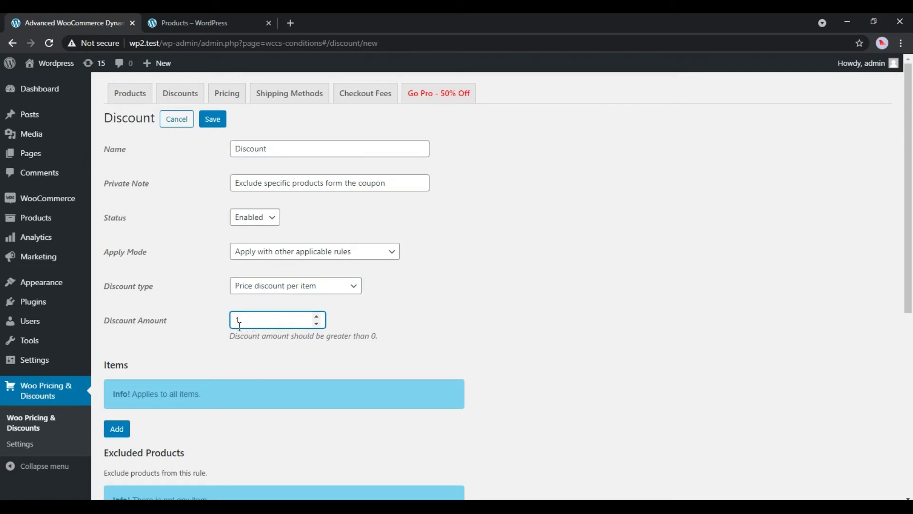
pyautogui.click(256, 354)
# Add an excluded products entry using Products in list, with the Long Sleeve Tee selected.
pyautogui.scroll(-4, 256, 354)
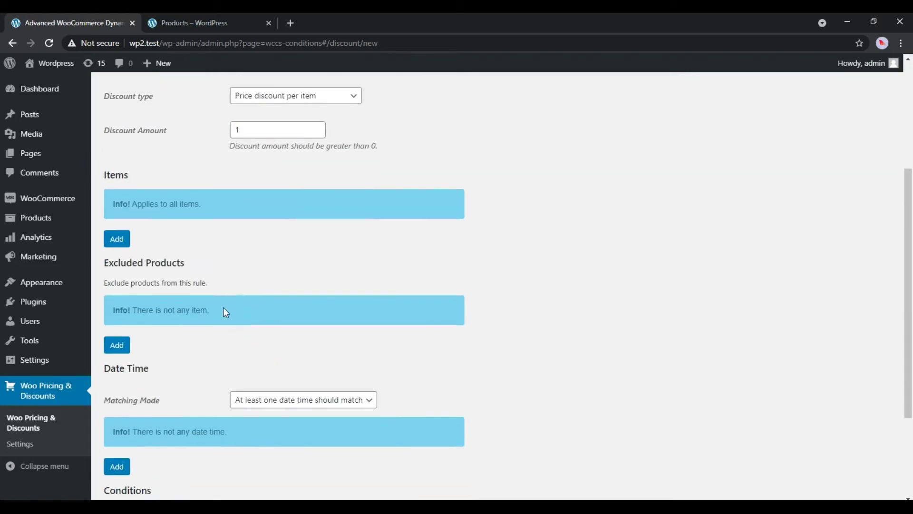
pyautogui.click(117, 344)
pyautogui.click(186, 352)
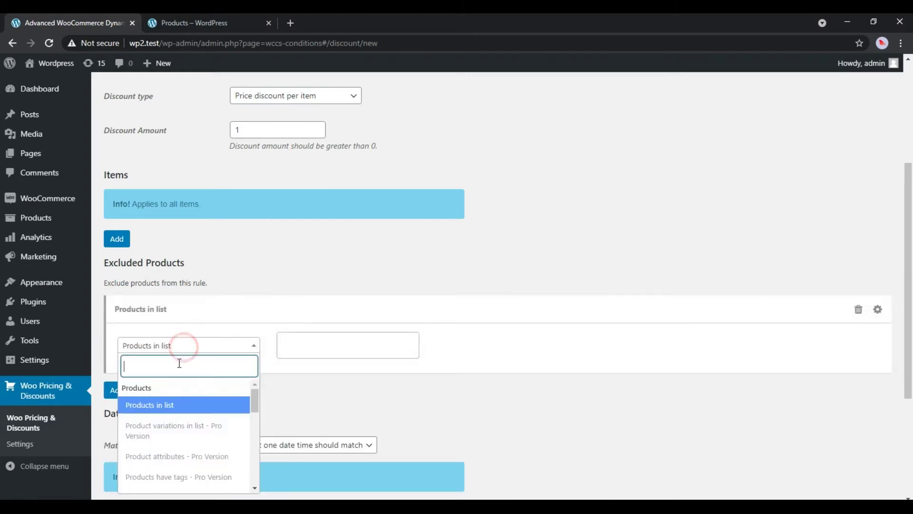
pyautogui.click(163, 405)
pyautogui.click(315, 344)
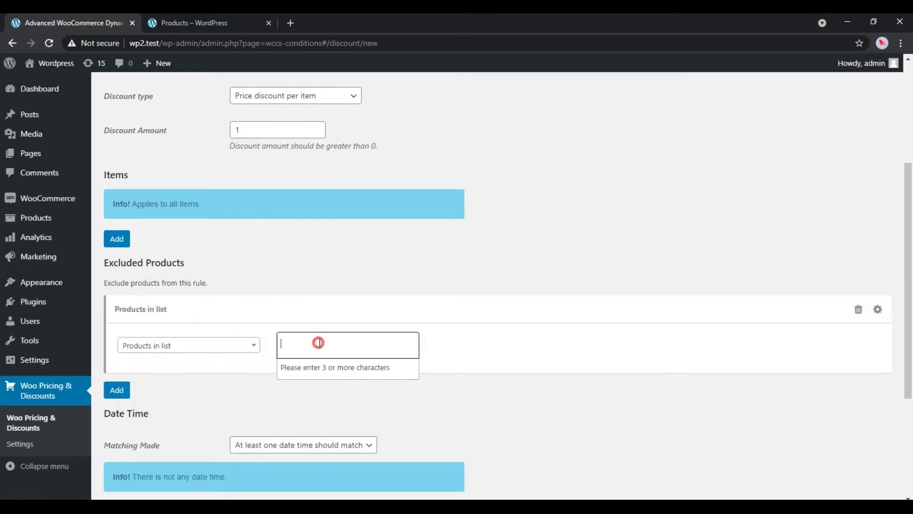
pyautogui.write('lon')
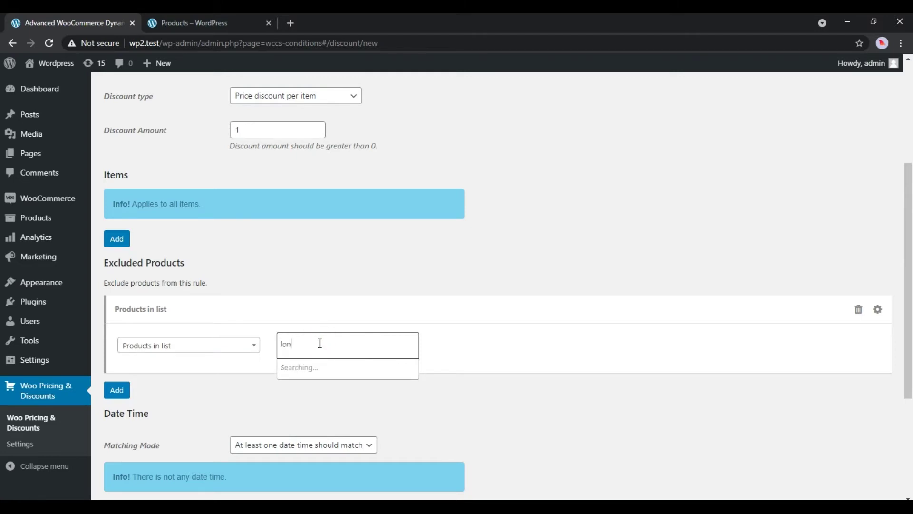
pyautogui.click(319, 367)
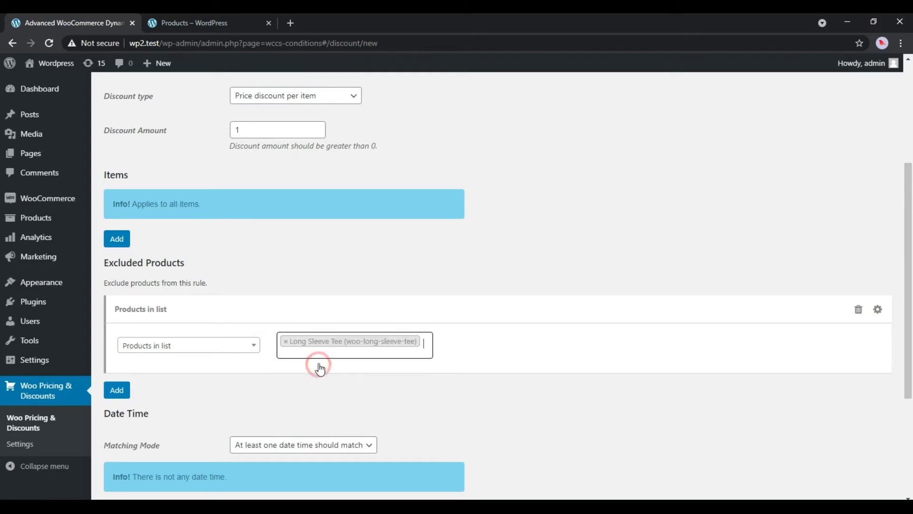
pyautogui.click(388, 357)
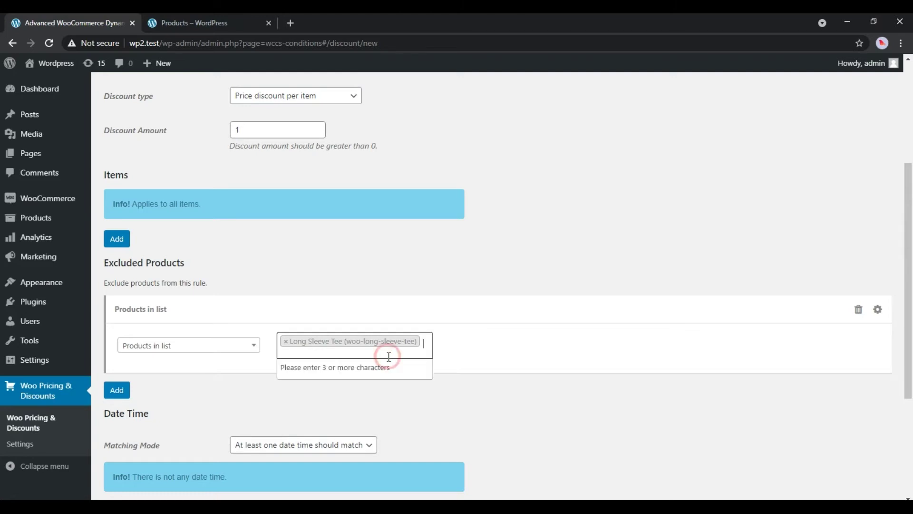
# Add Polo (woo-polo) to the rule's excluded products list, save the rule, and return to the discounts list.
pyautogui.write('pol')
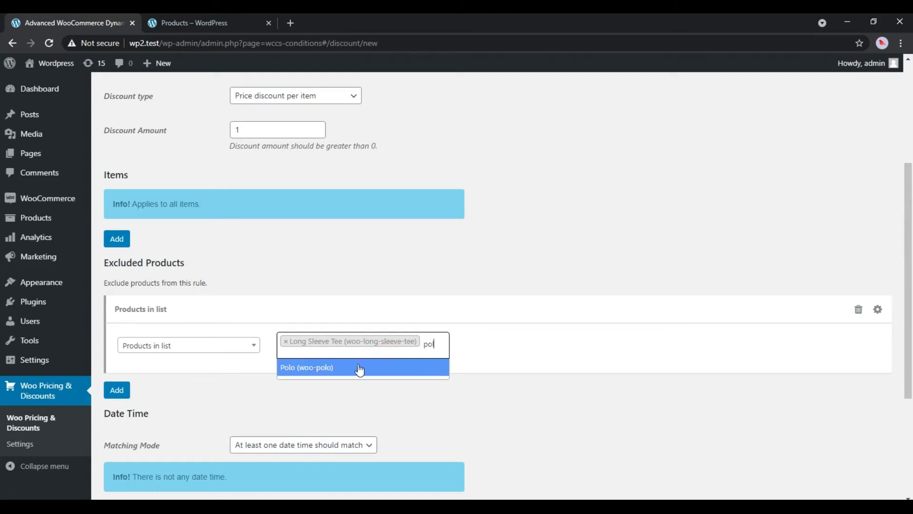
pyautogui.click(333, 369)
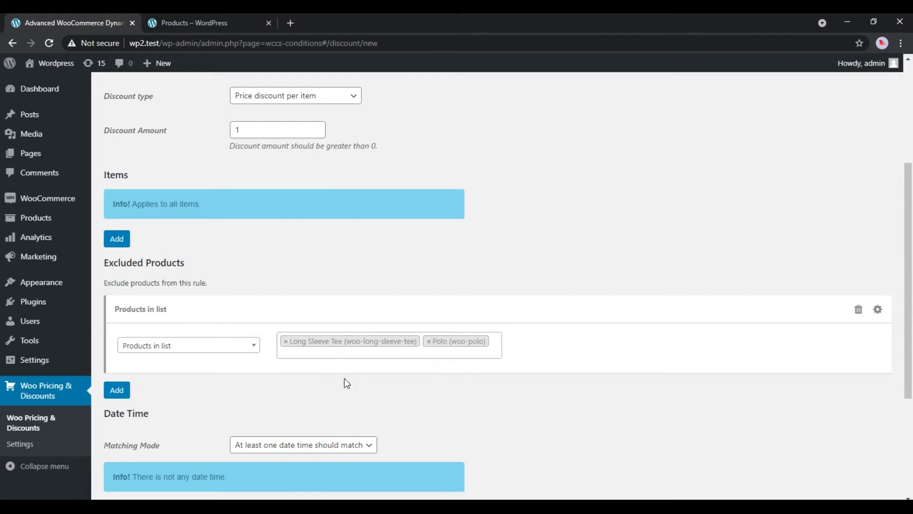
pyautogui.scroll(4, 344, 378)
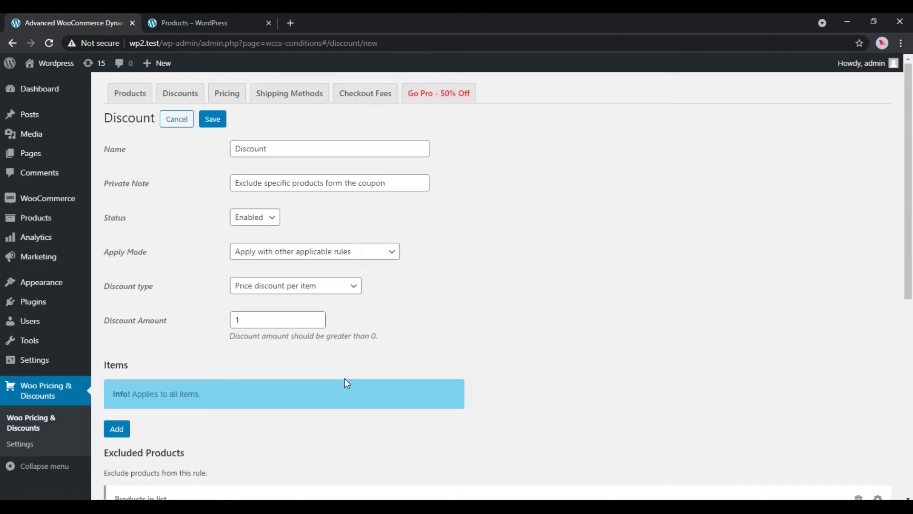
pyautogui.click(211, 123)
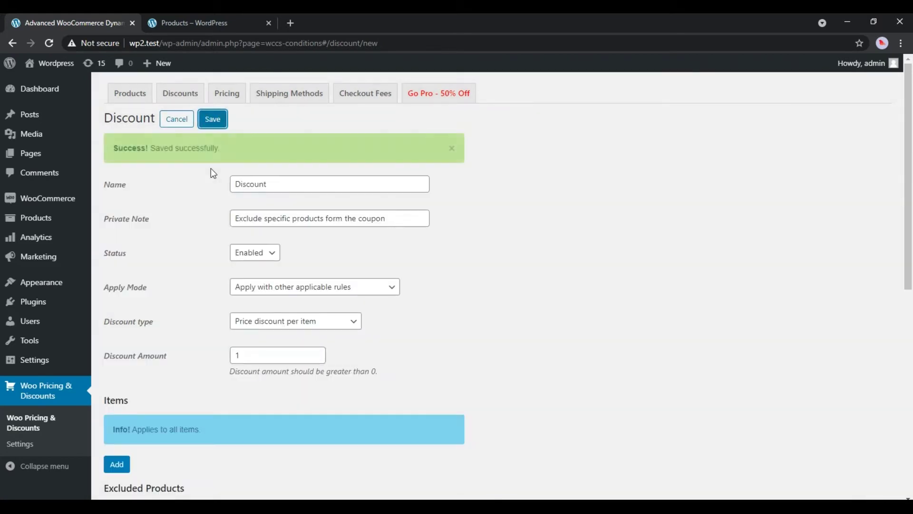
pyautogui.click(177, 119)
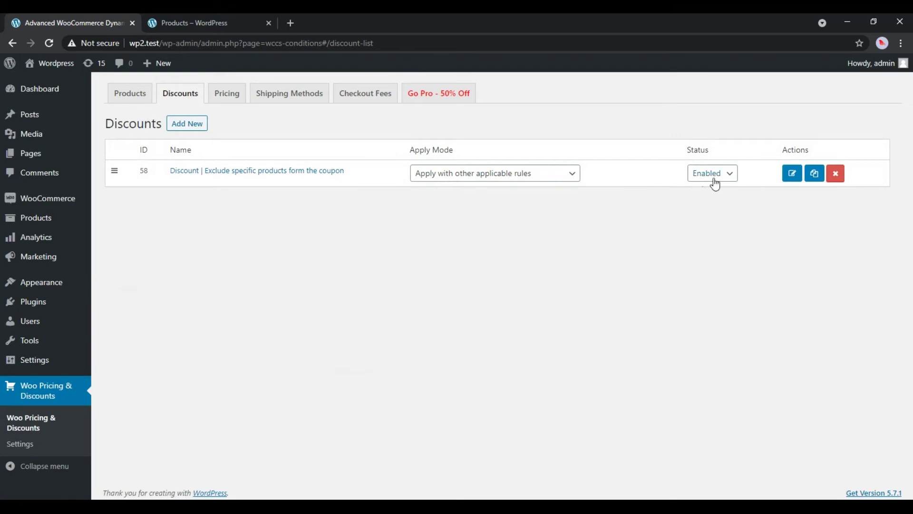
# Switch to the shop page and add Album, Hoodie with Logo, Long Sleeve Tee and Polo to the cart.
pyautogui.click(195, 24)
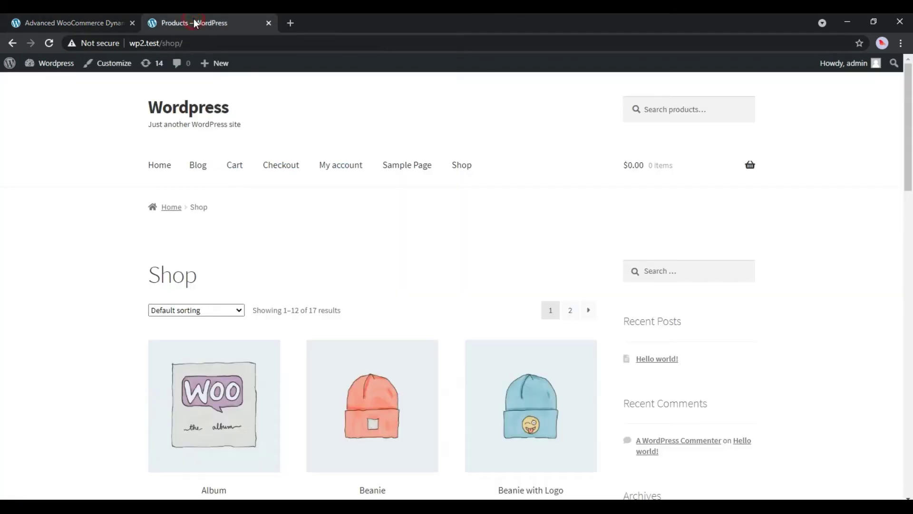
pyautogui.scroll(-4, 102, 258)
pyautogui.click(195, 343)
pyautogui.scroll(-8, 138, 309)
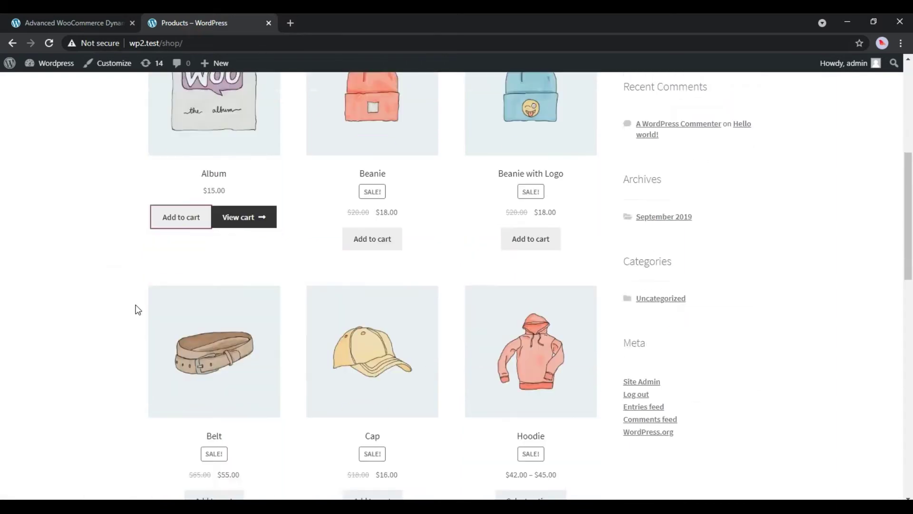
pyautogui.scroll(-4, 138, 310)
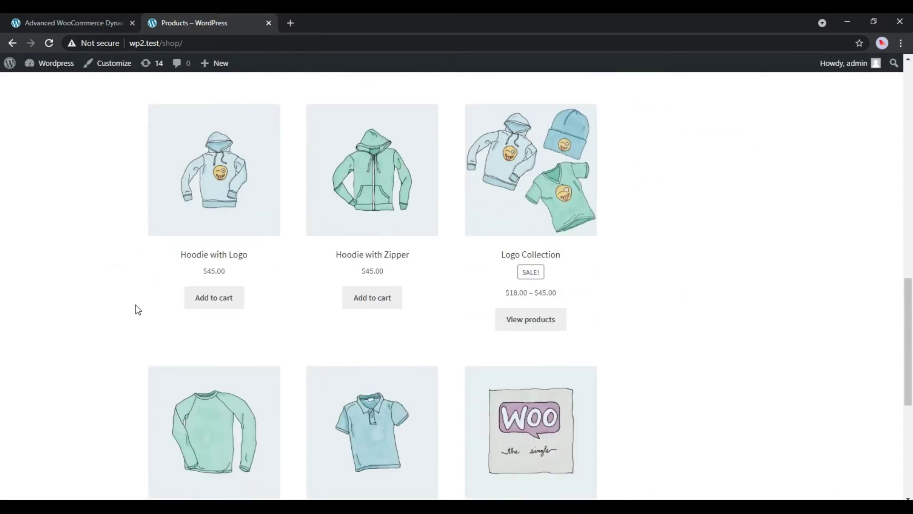
pyautogui.click(204, 304)
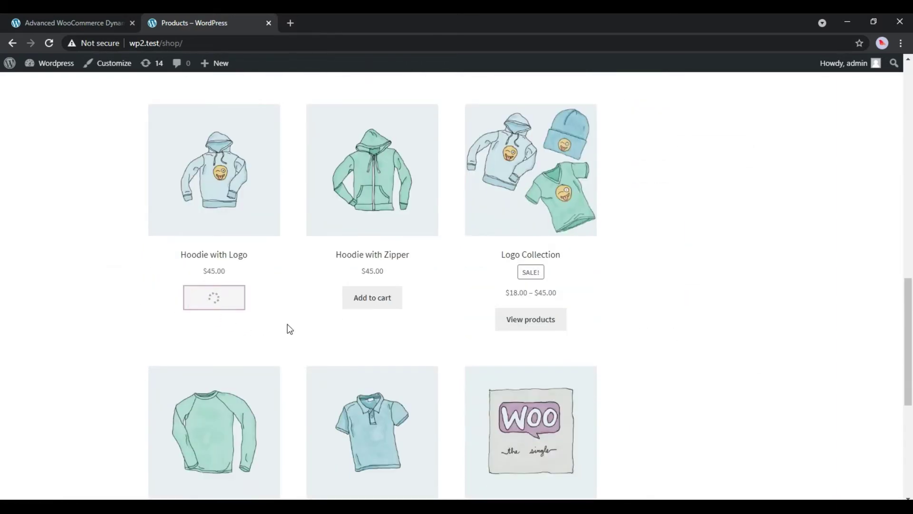
pyautogui.scroll(-4, 290, 328)
pyautogui.click(223, 372)
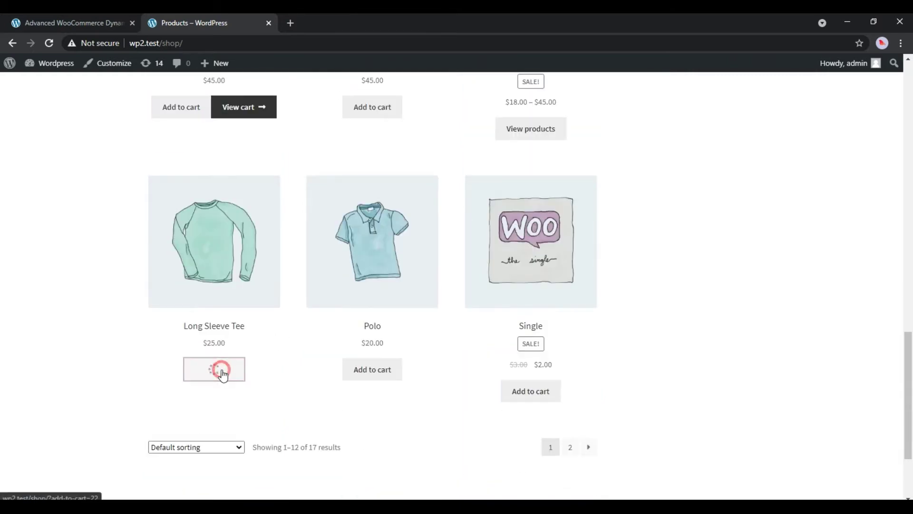
pyautogui.click(349, 376)
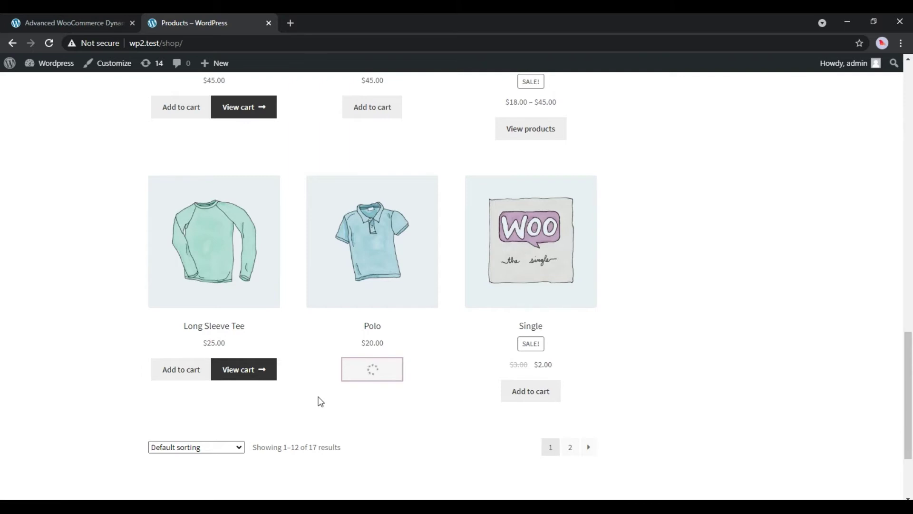
# Open the cart and check the quantity of each of the four products.
pyautogui.click(402, 375)
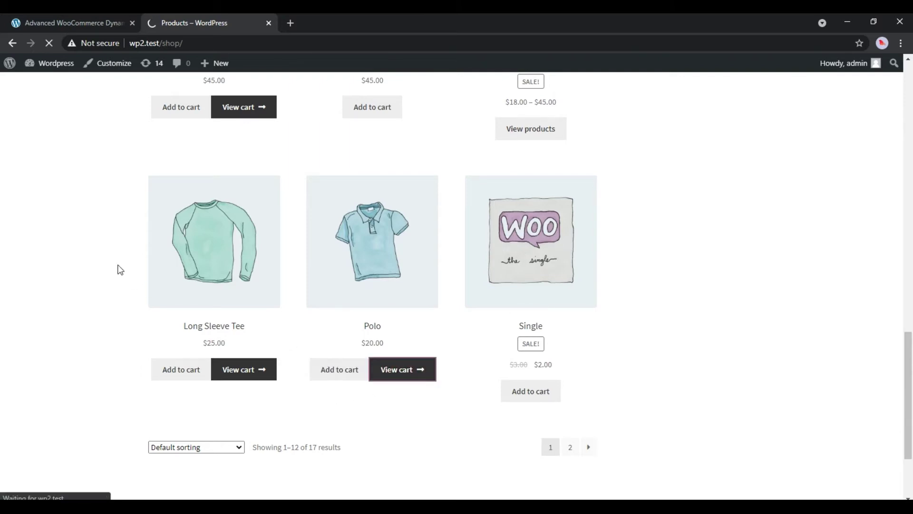
pyautogui.scroll(-4, 120, 270)
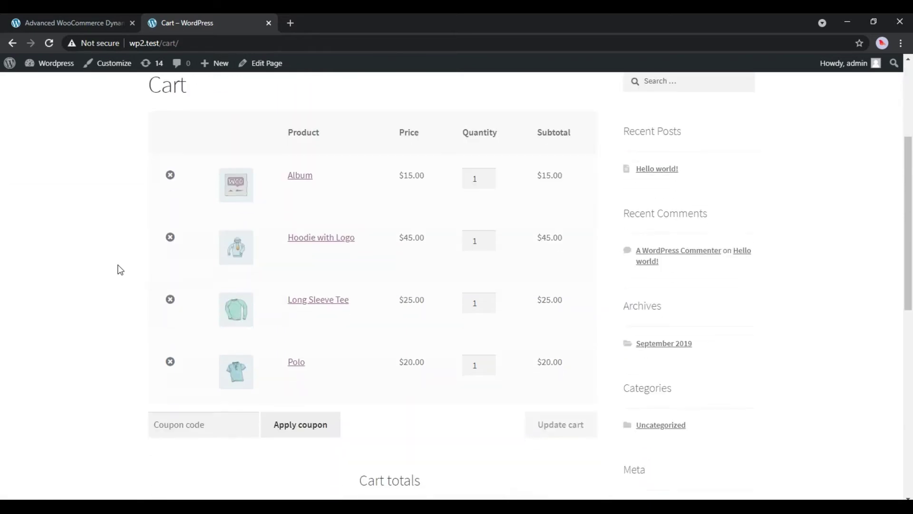
pyautogui.doubleClick(470, 183)
pyautogui.doubleClick(476, 243)
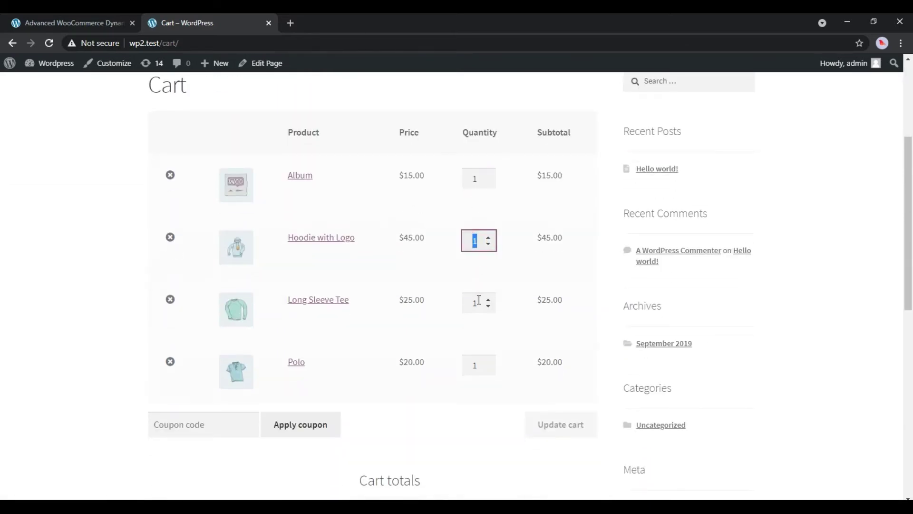
pyautogui.doubleClick(479, 299)
pyautogui.doubleClick(481, 362)
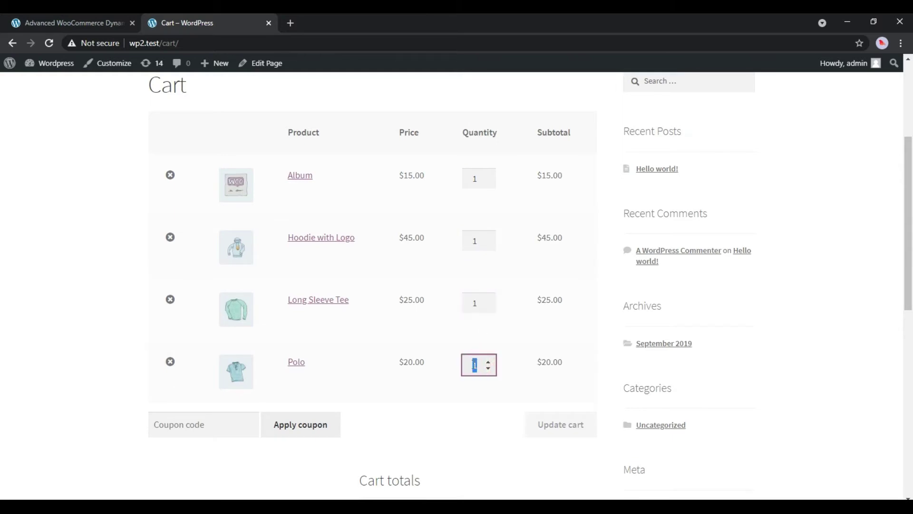
pyautogui.click(451, 337)
# Check the discount applied in the cart totals.
pyautogui.scroll(-4, 452, 338)
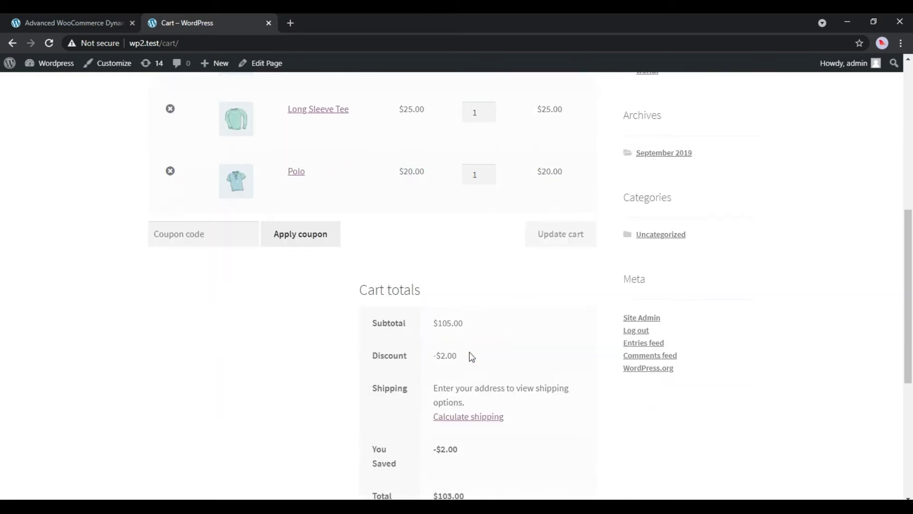
pyautogui.moveTo(461, 355); pyautogui.dragTo(380, 353)
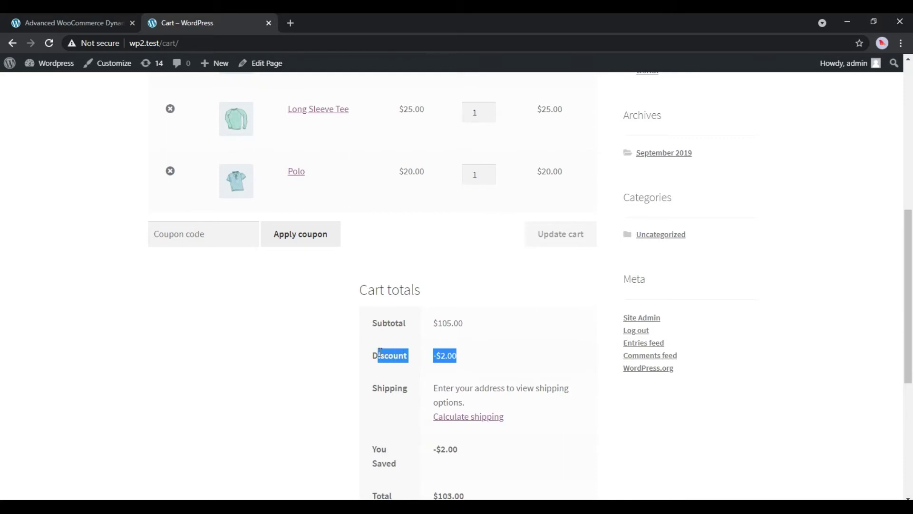
pyautogui.click(379, 341)
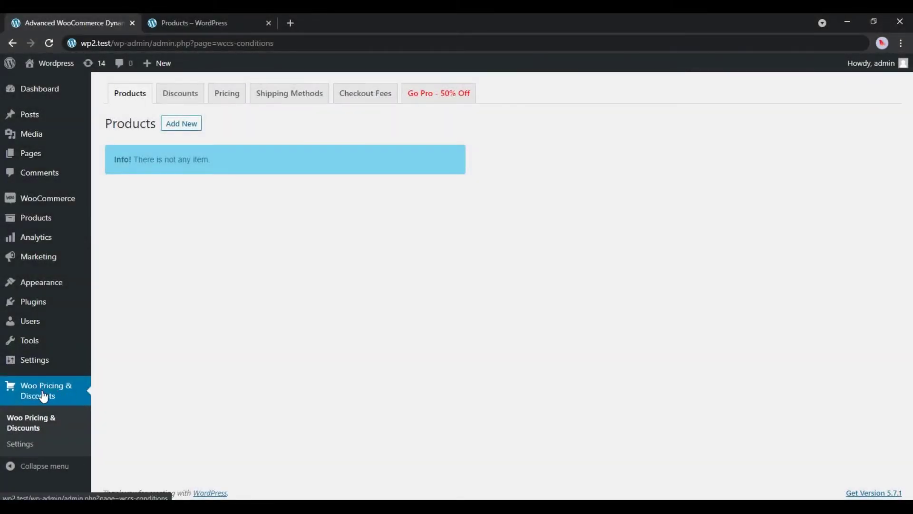
# Create a new discount rule with the private note "Coupon based on cart total" and a discount amount of 30.
pyautogui.click(181, 94)
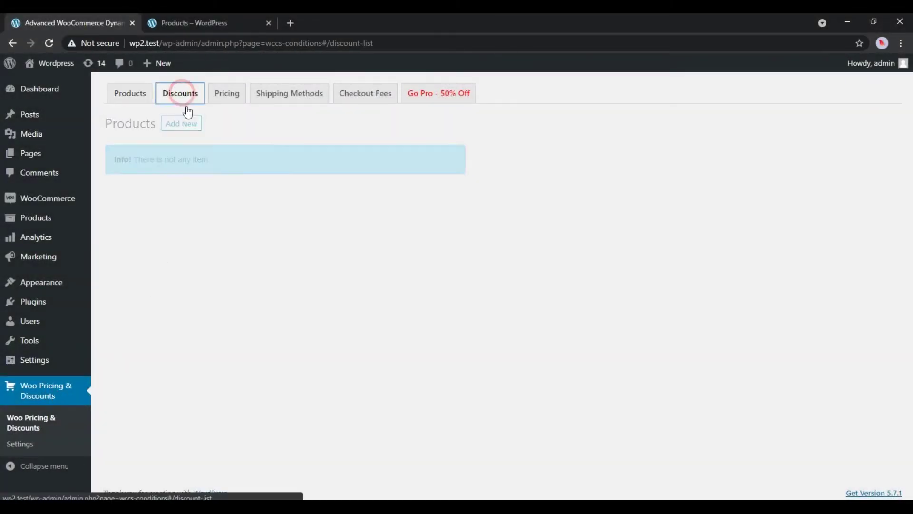
pyautogui.click(182, 124)
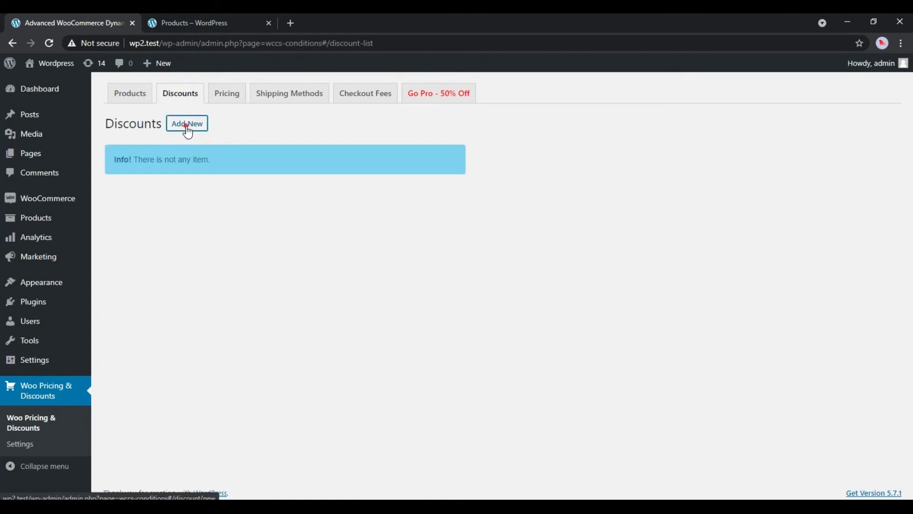
pyautogui.click(272, 184)
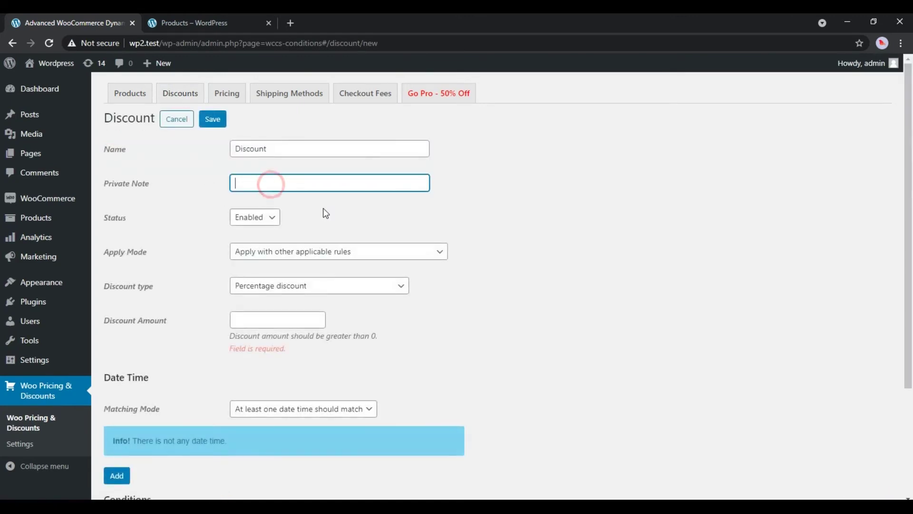
pyautogui.write('Coupon based on cart total')
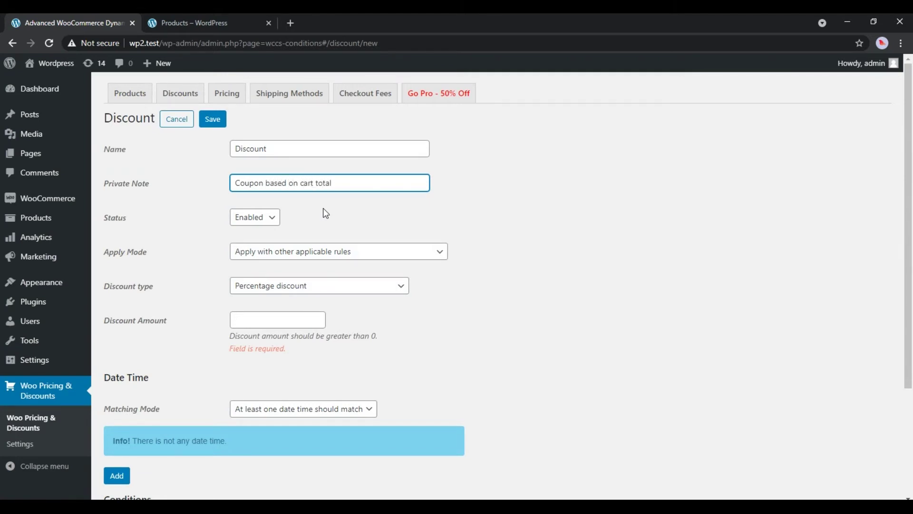
pyautogui.click(324, 211)
pyautogui.click(281, 320)
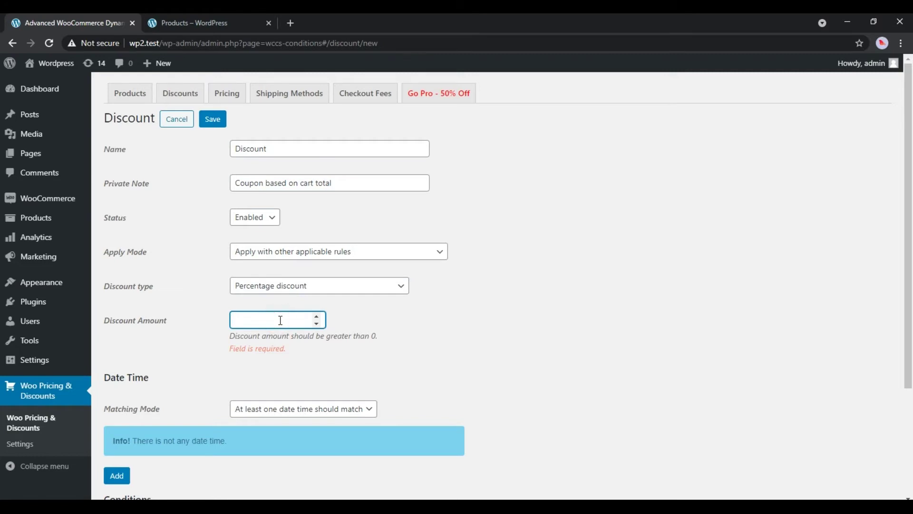
pyautogui.write('30')
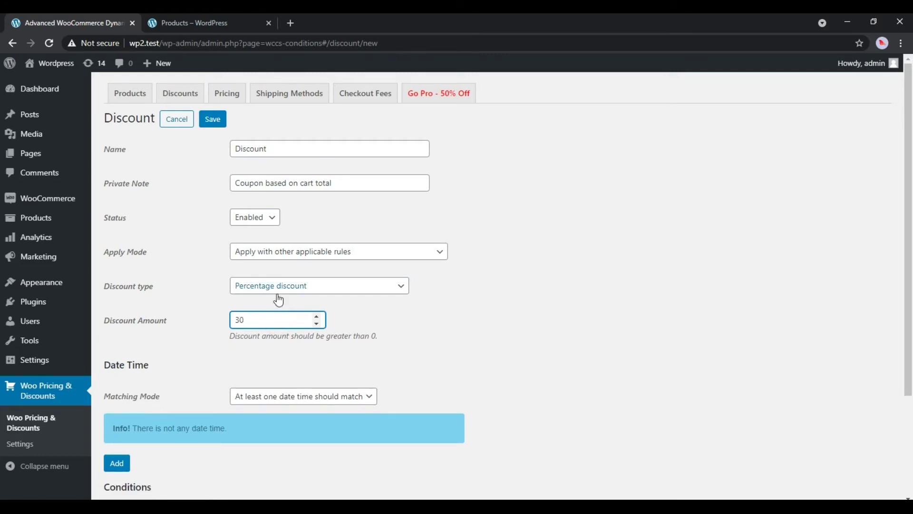
# Add a condition requiring "Subtotal including tax" to be "Greater equal to" 100.
pyautogui.scroll(-3, 223, 297)
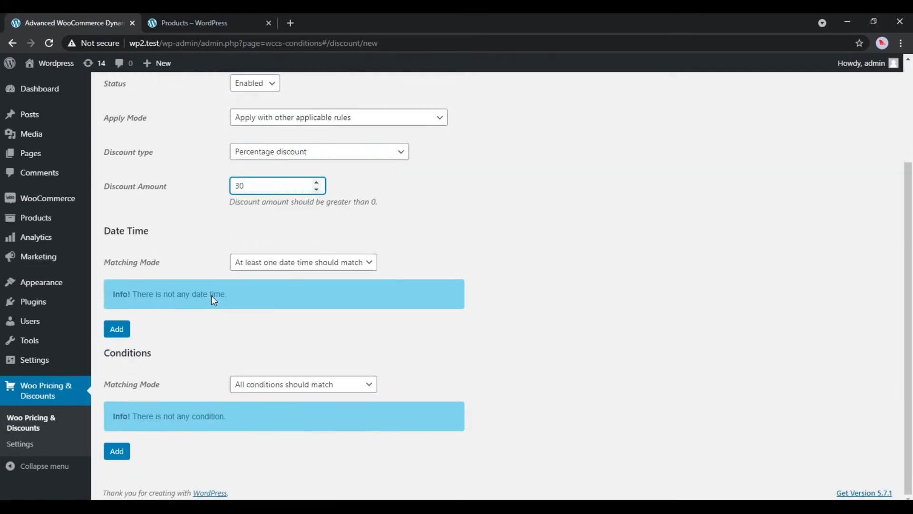
pyautogui.click(127, 452)
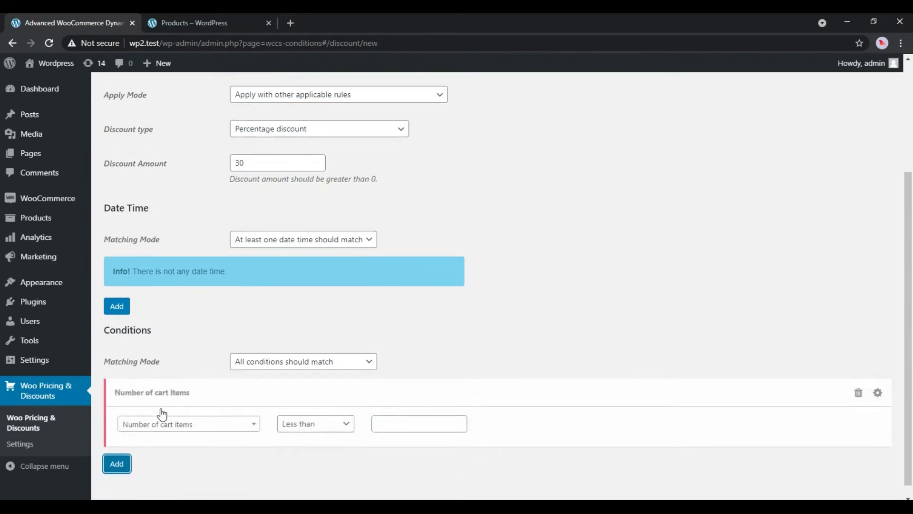
pyautogui.click(174, 413)
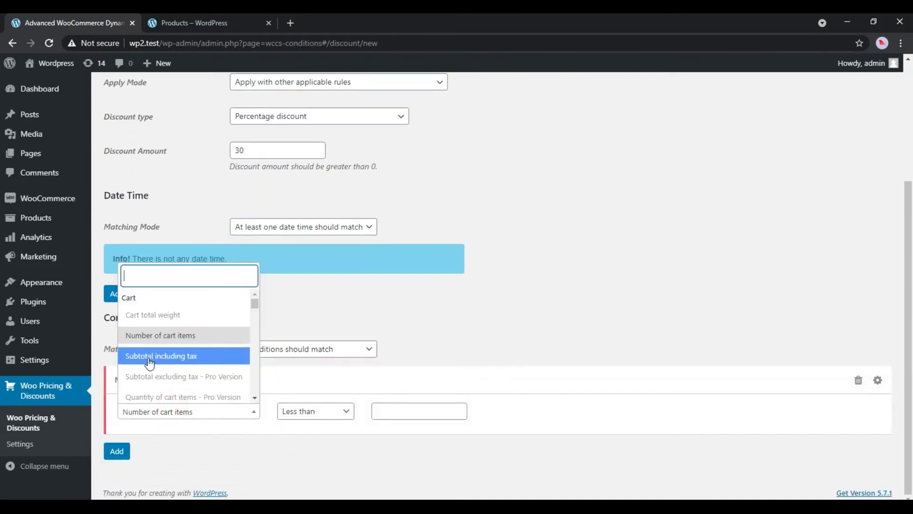
pyautogui.click(177, 357)
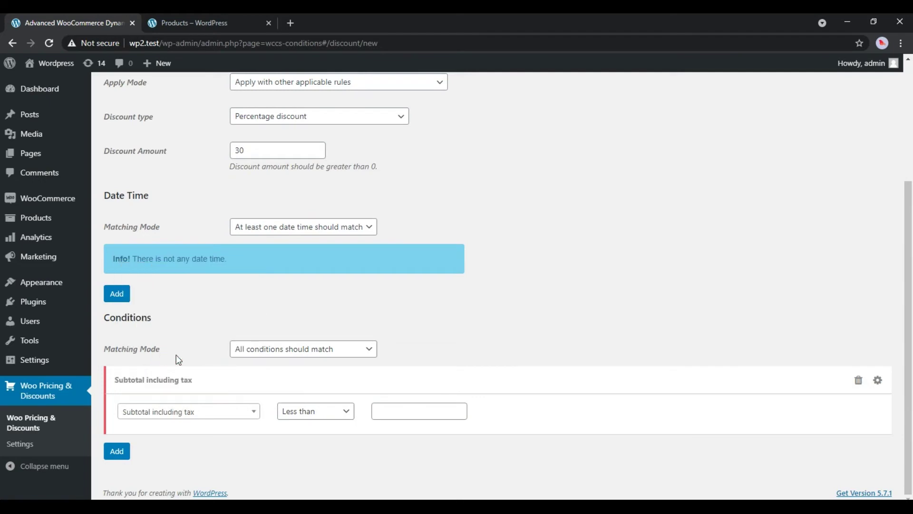
pyautogui.click(316, 410)
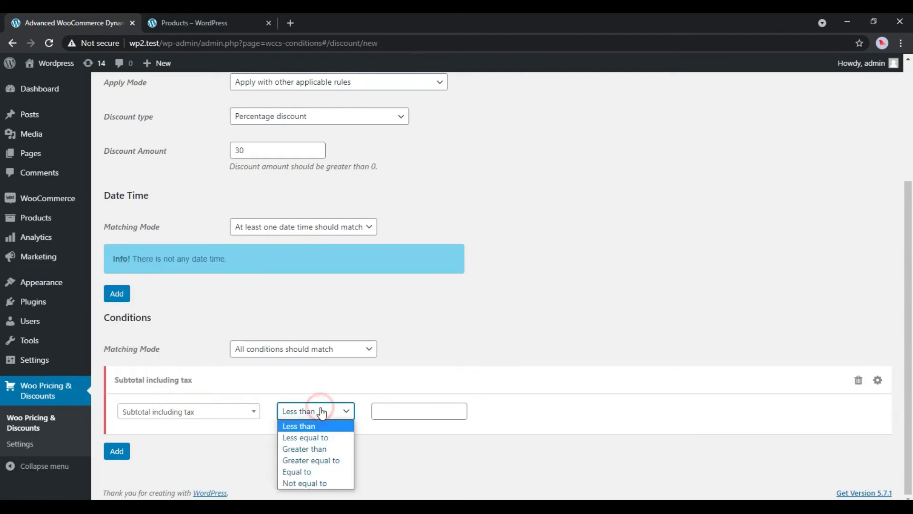
pyautogui.click(326, 460)
pyautogui.click(399, 413)
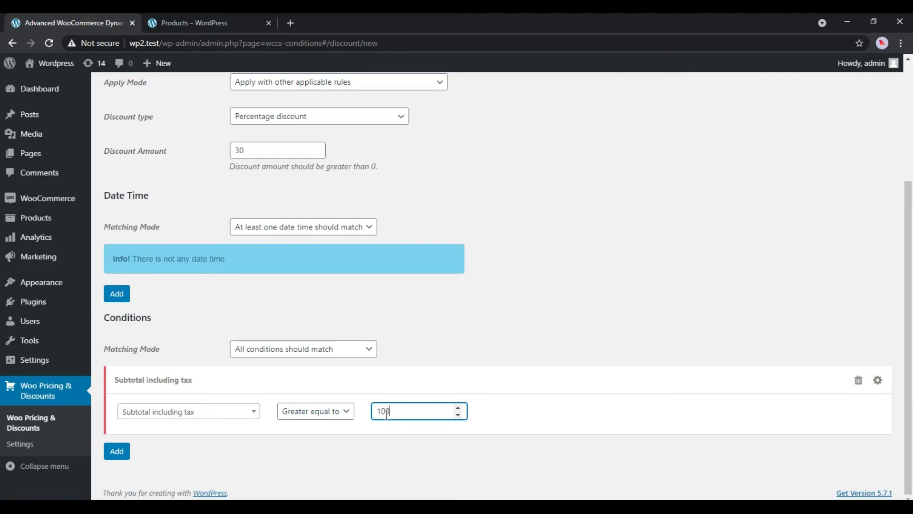
# Save the cart-total discount rule and return to the discounts list.
pyautogui.scroll(3, 392, 333)
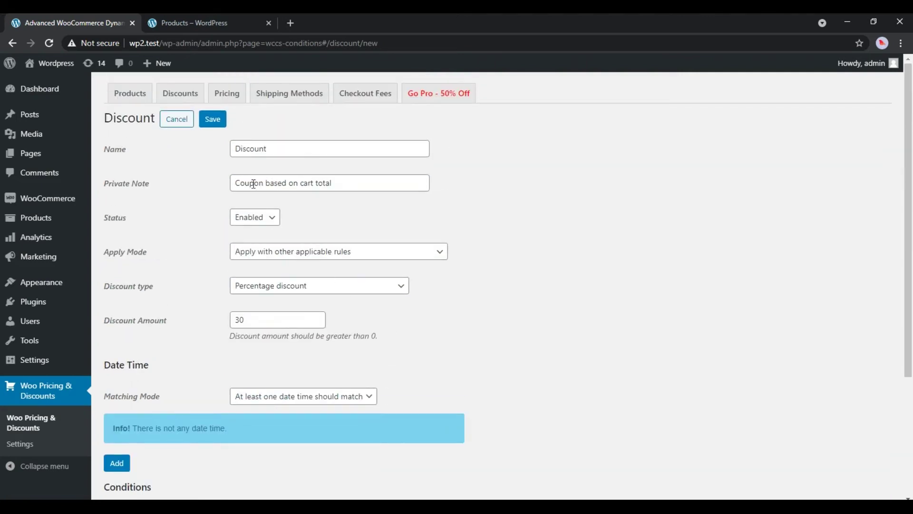
pyautogui.click(215, 122)
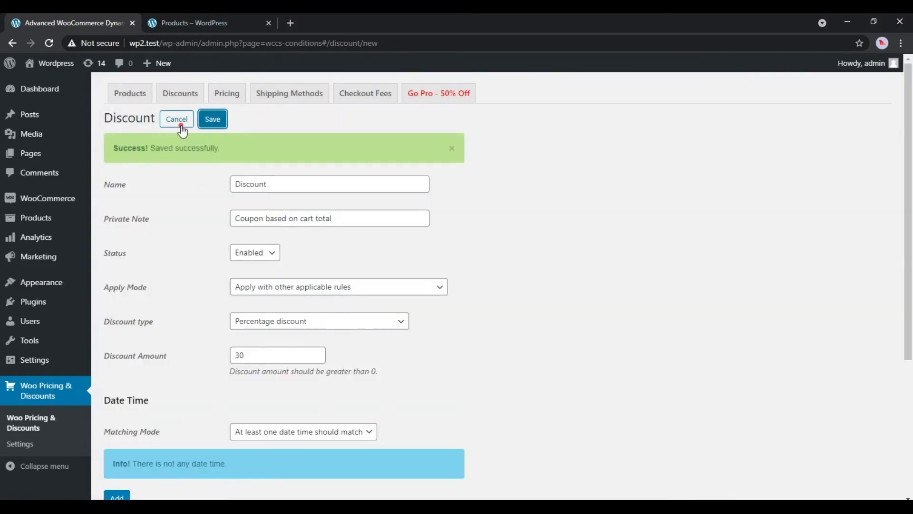
pyautogui.click(181, 125)
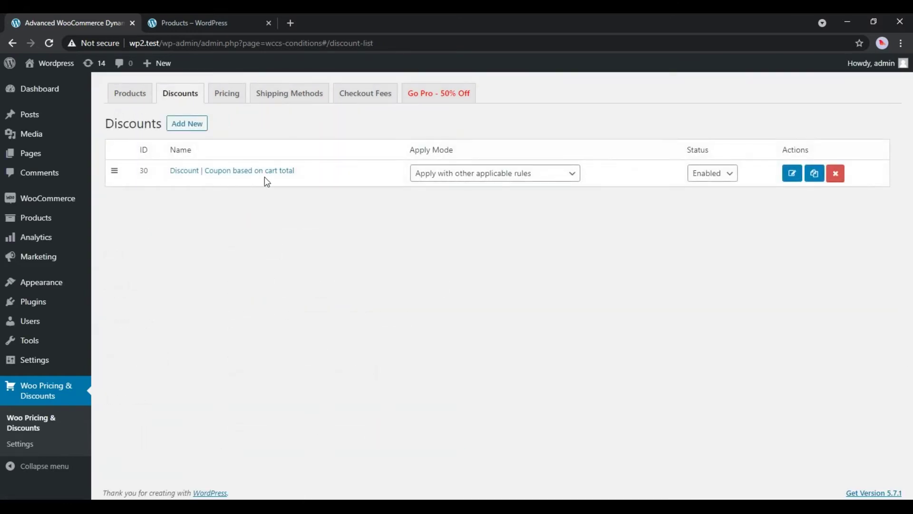
# Add one Album and one Hoodie with Logo to the cart from the shop page.
pyautogui.click(228, 23)
pyautogui.click(205, 350)
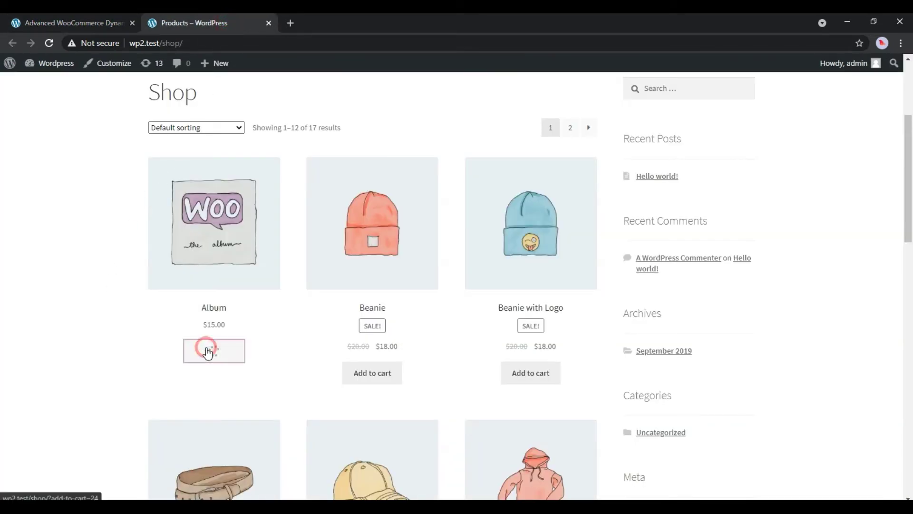
pyautogui.scroll(-4, 133, 296)
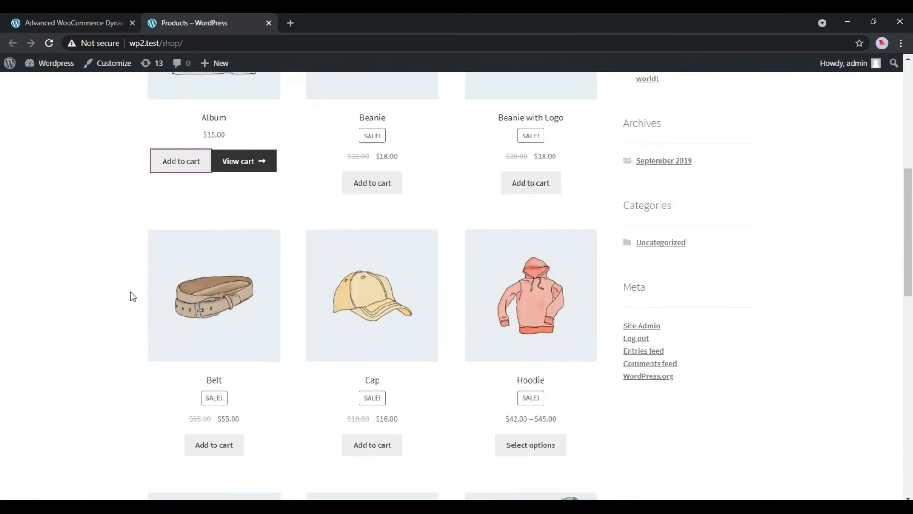
pyautogui.scroll(-8, 133, 297)
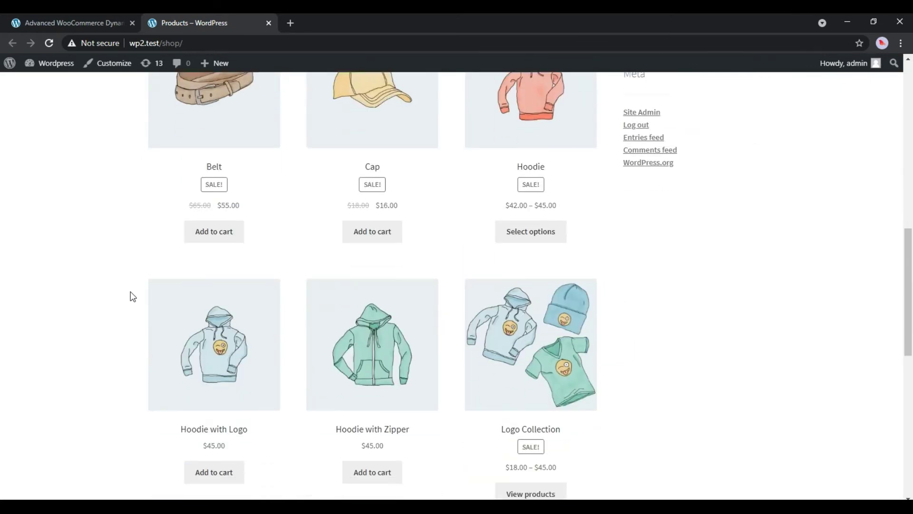
pyautogui.click(217, 300)
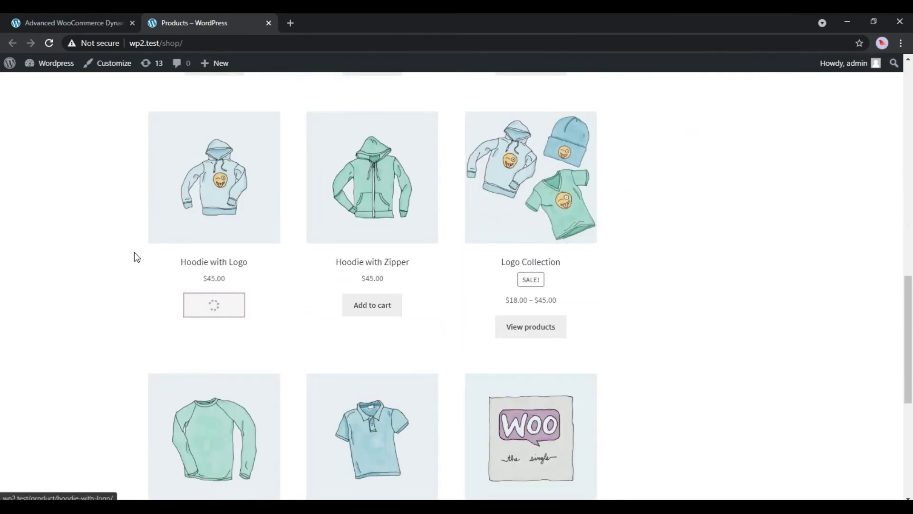
# Open the cart in a new browser tab and update the Hoodie with Logo quantity to 2.
pyautogui.rightClick(239, 304)
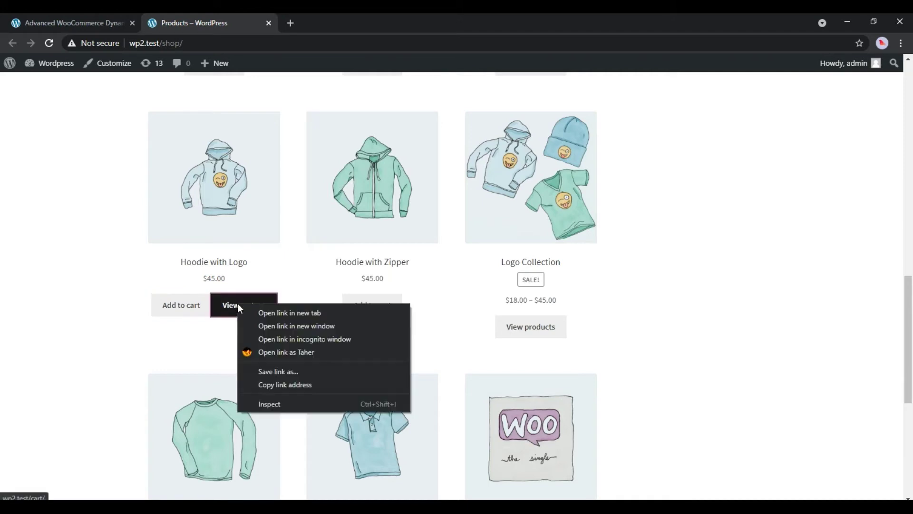
pyautogui.click(268, 313)
pyautogui.click(299, 27)
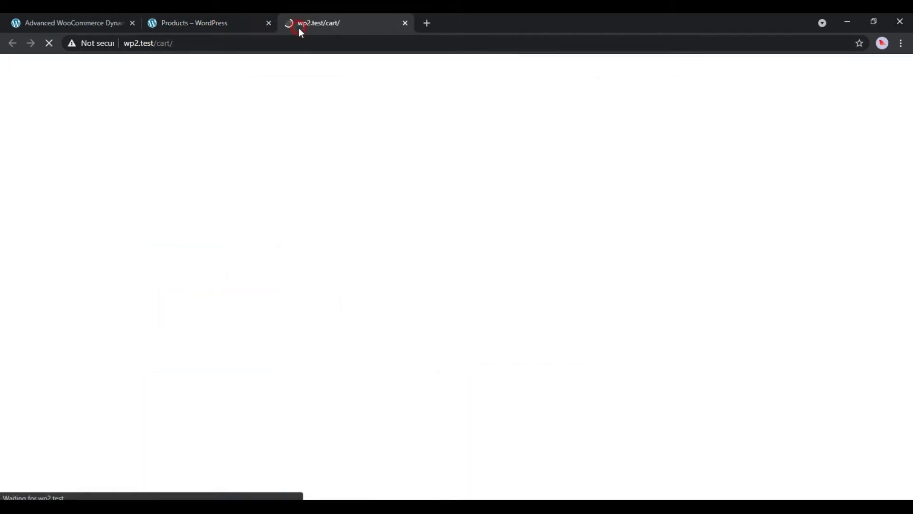
pyautogui.scroll(-1, 325, 229)
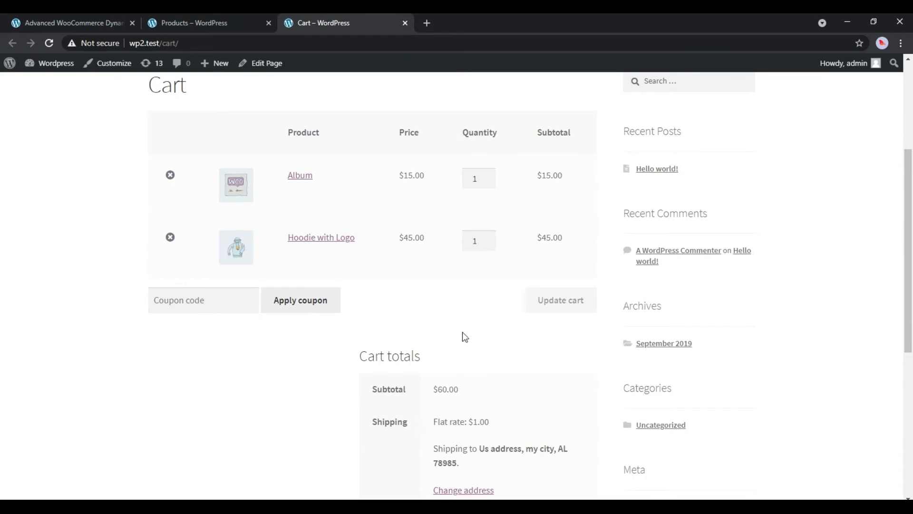
pyautogui.click(489, 236)
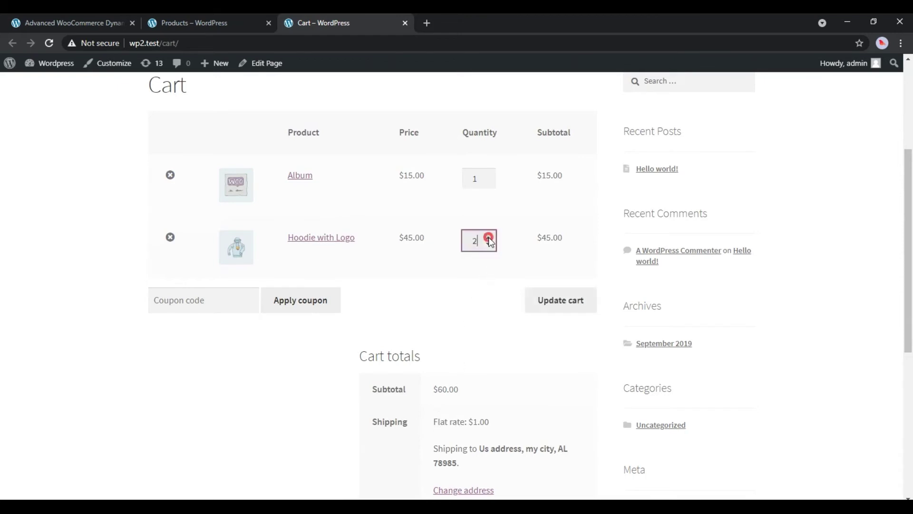
pyautogui.click(552, 305)
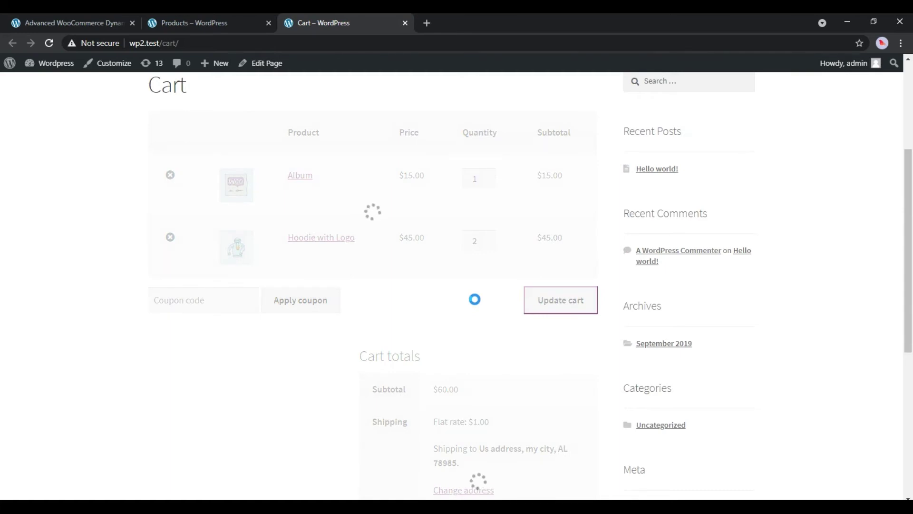
# Check the discount and the subtotal in the cart totals.
pyautogui.scroll(-4, 475, 300)
pyautogui.moveTo(467, 289); pyautogui.dragTo(372, 288)
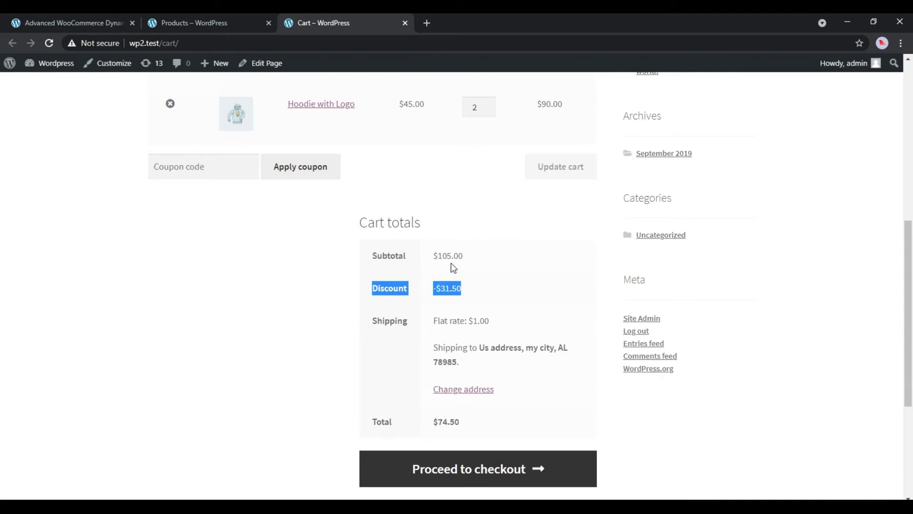
pyautogui.moveTo(465, 257); pyautogui.dragTo(371, 259)
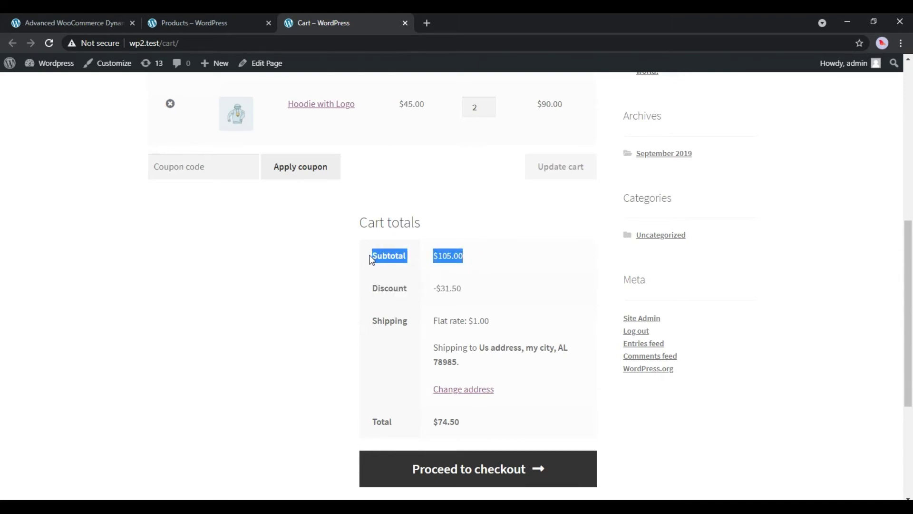
pyautogui.click(311, 263)
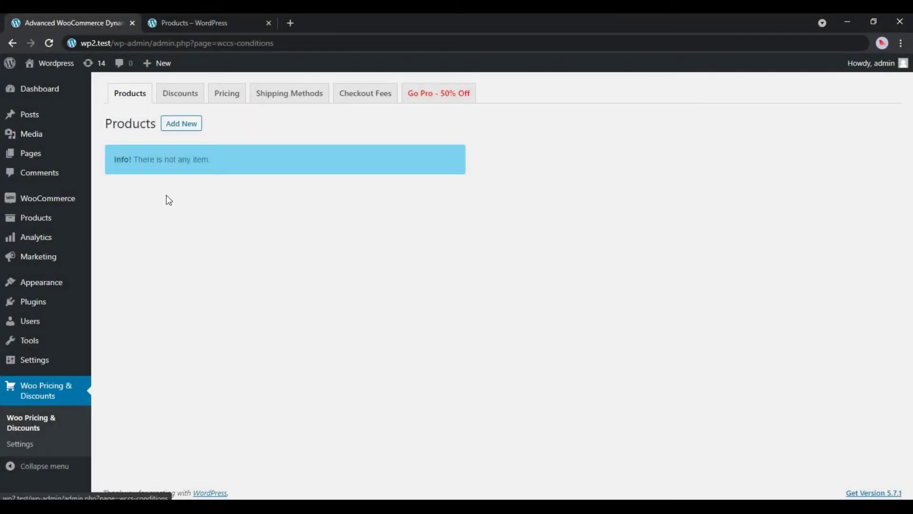
# Create a new discount rule with the private note "Coupon discount based on number of cart items" and a discount amount of 20.
pyautogui.click(179, 93)
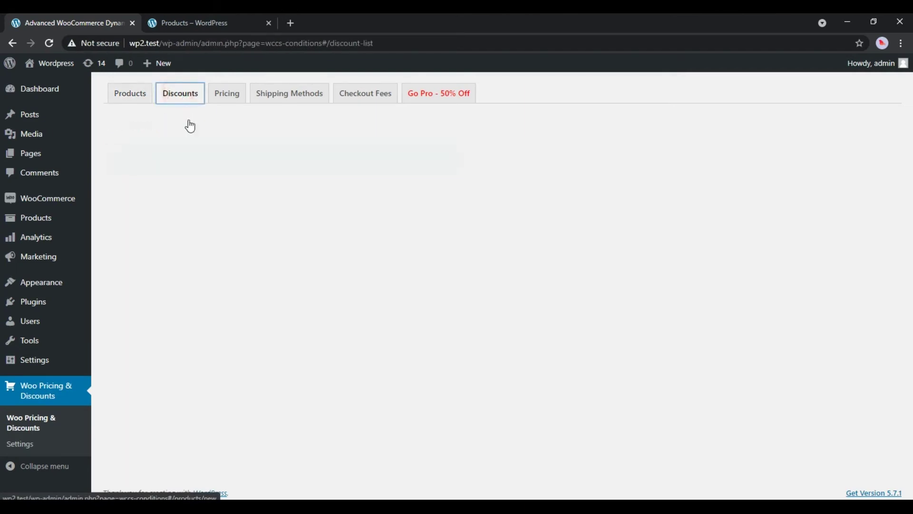
pyautogui.click(180, 125)
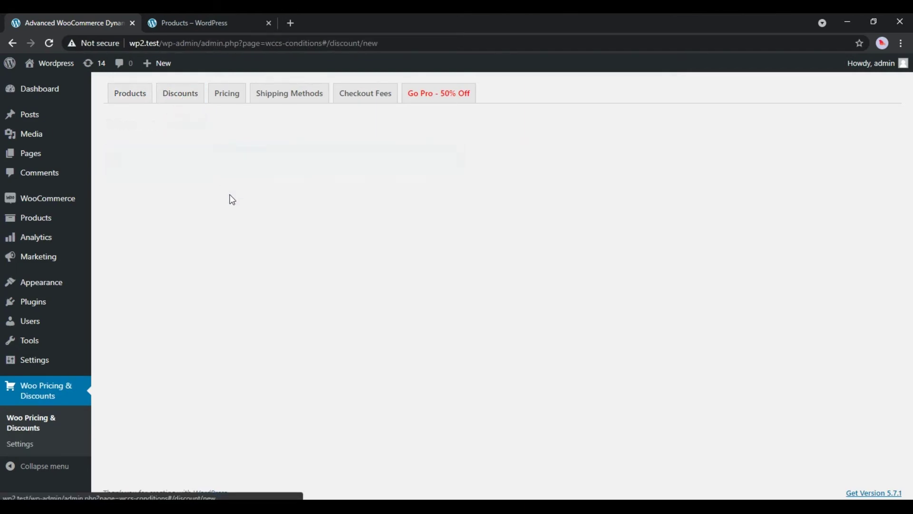
pyautogui.click(276, 182)
pyautogui.write('Coupon di')
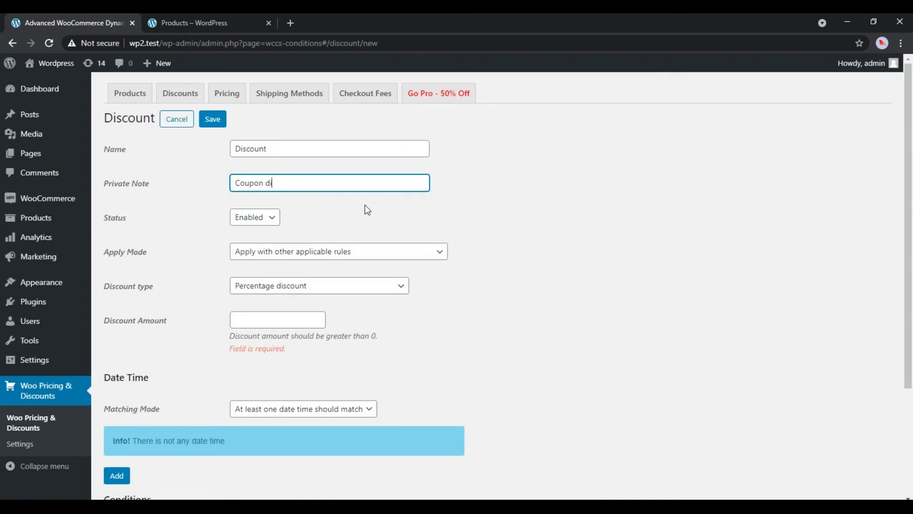
pyautogui.write('scount based on number of')
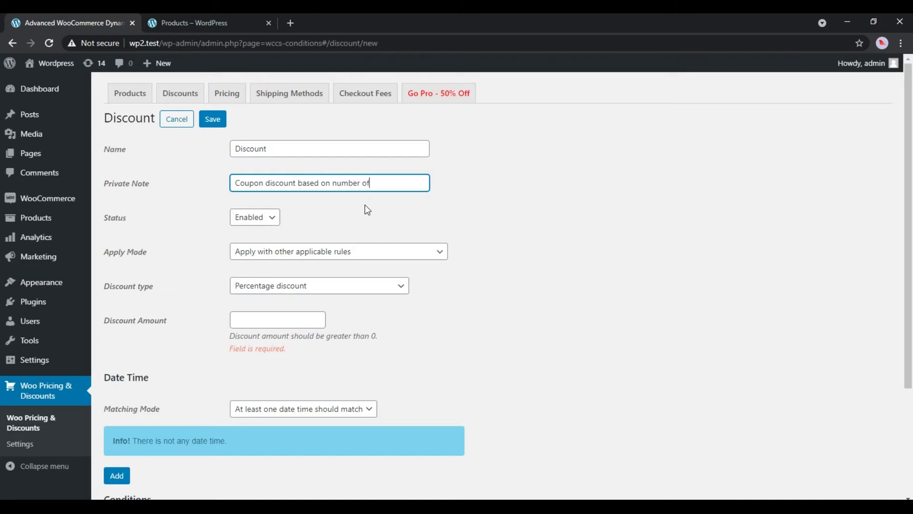
pyautogui.write(' cart items')
pyautogui.click(365, 205)
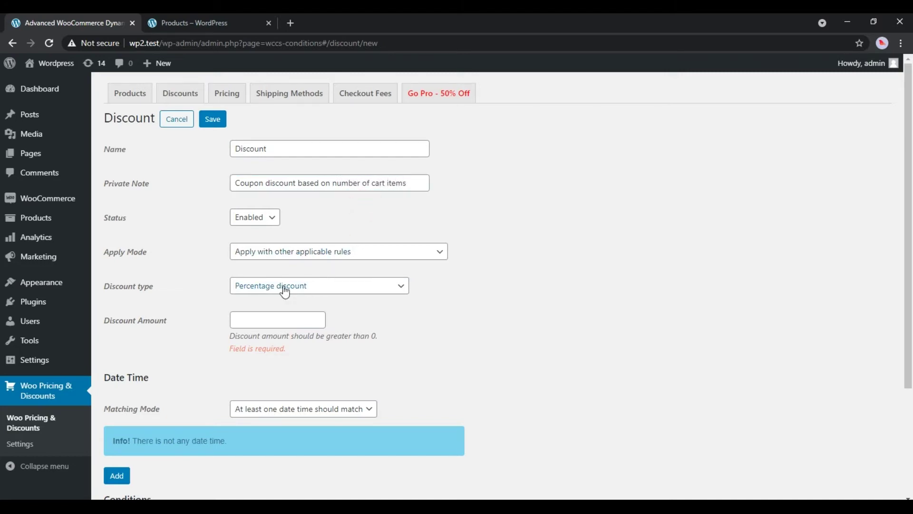
pyautogui.click(256, 321)
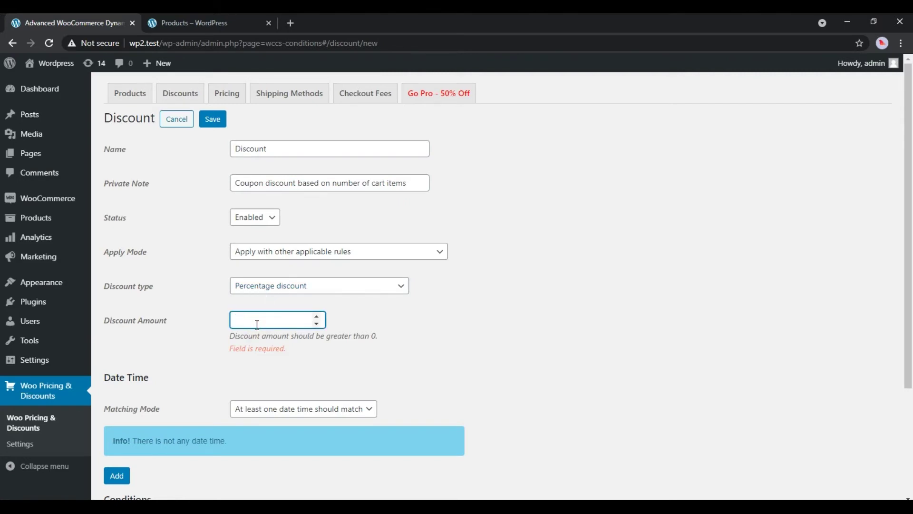
pyautogui.write('20')
pyautogui.click(184, 343)
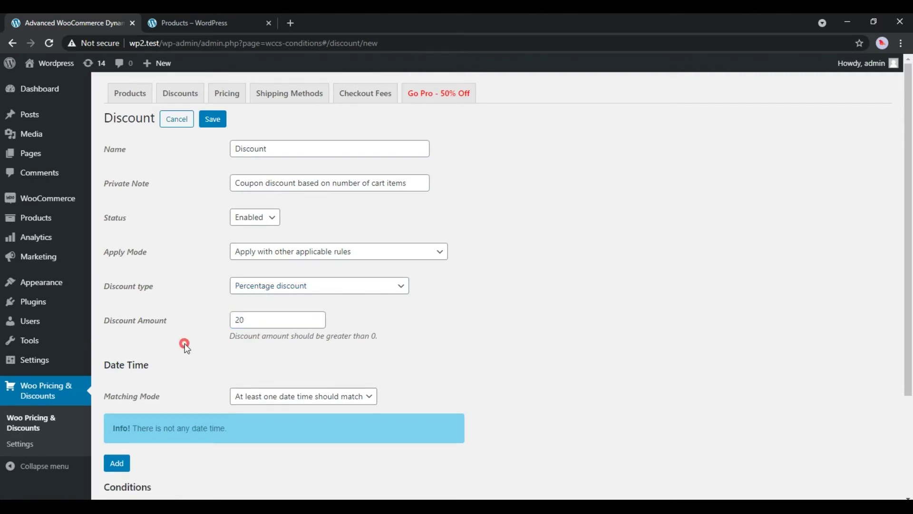
# Add a "Number of cart items" condition with the "Greater equal to" comparison and fill in its threshold.
pyautogui.scroll(-3, 184, 344)
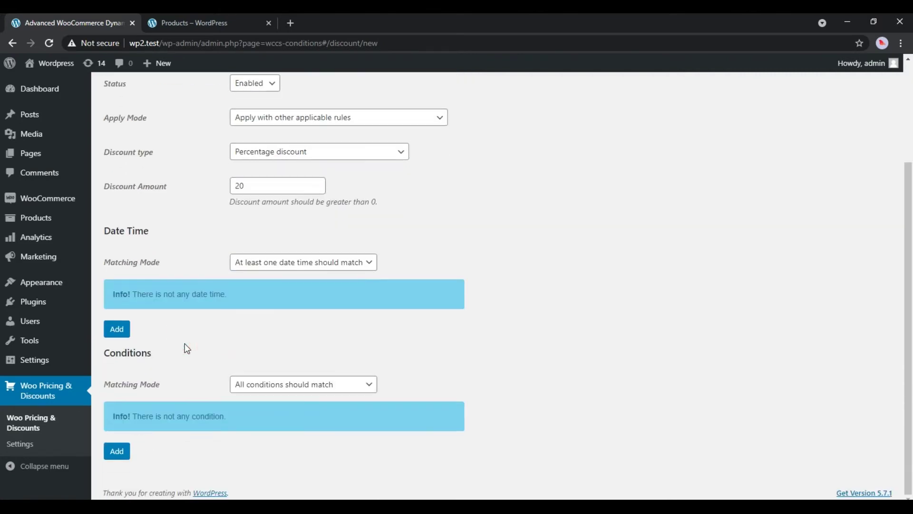
pyautogui.click(116, 457)
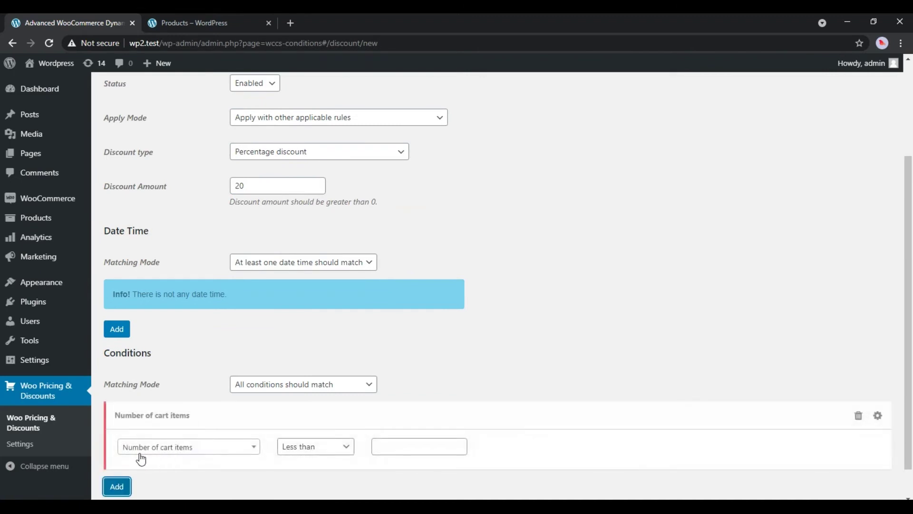
pyautogui.click(338, 449)
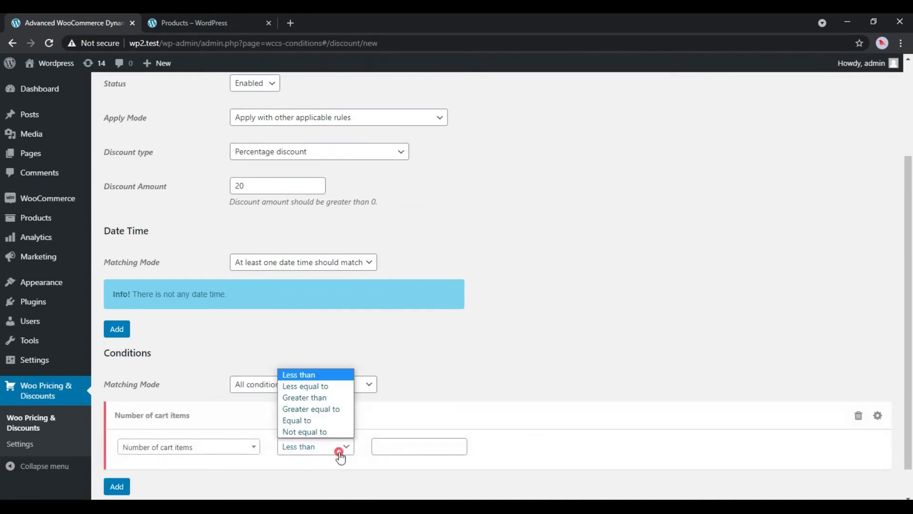
pyautogui.click(328, 410)
pyautogui.click(406, 445)
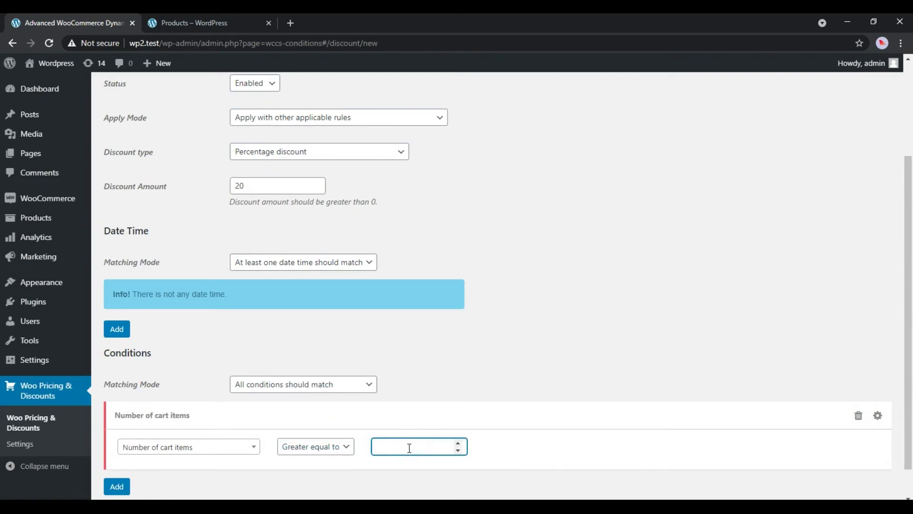
# Save the cart-items discount rule and return to the discounts list.
pyautogui.scroll(3, 408, 344)
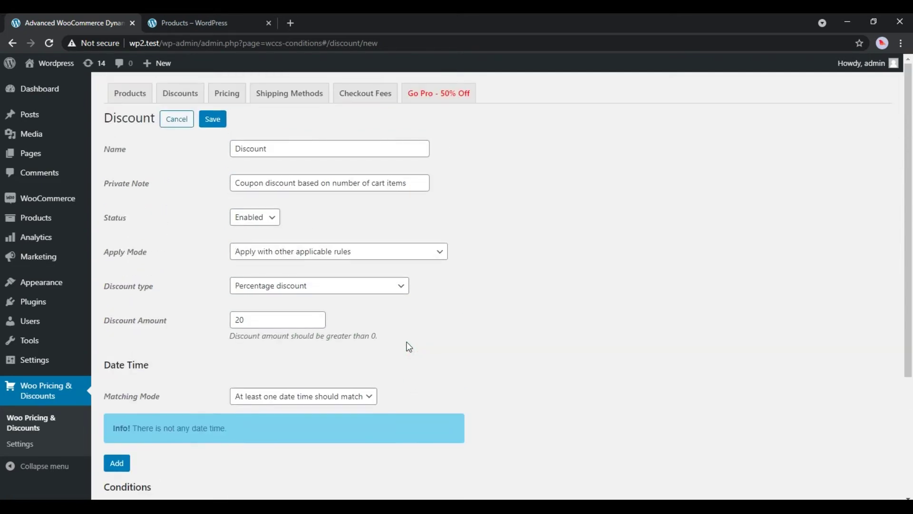
pyautogui.click(217, 121)
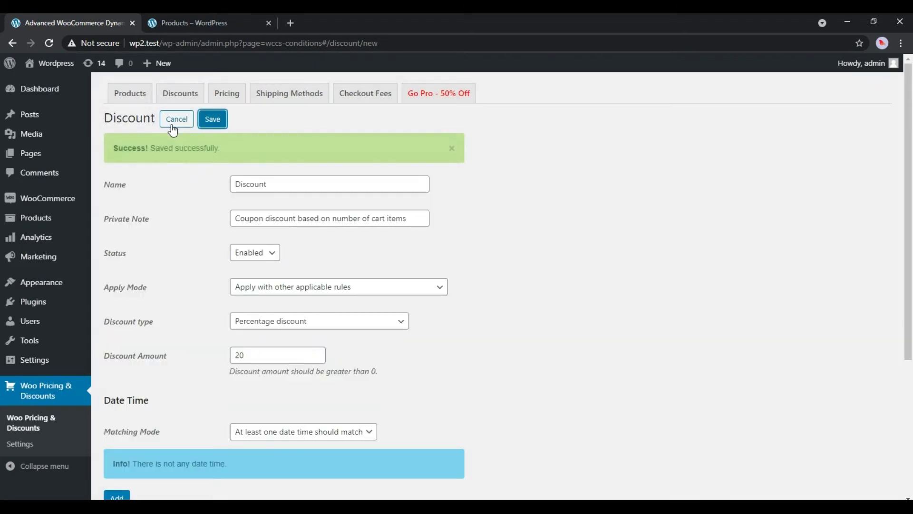
pyautogui.click(173, 128)
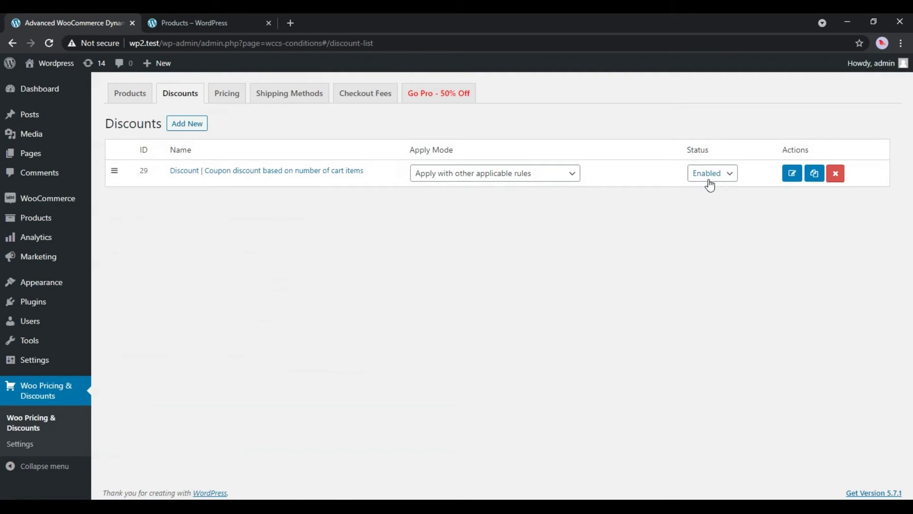
# Switch to the shop page and add one Album and one Hoodie with Logo to the cart.
pyautogui.click(180, 22)
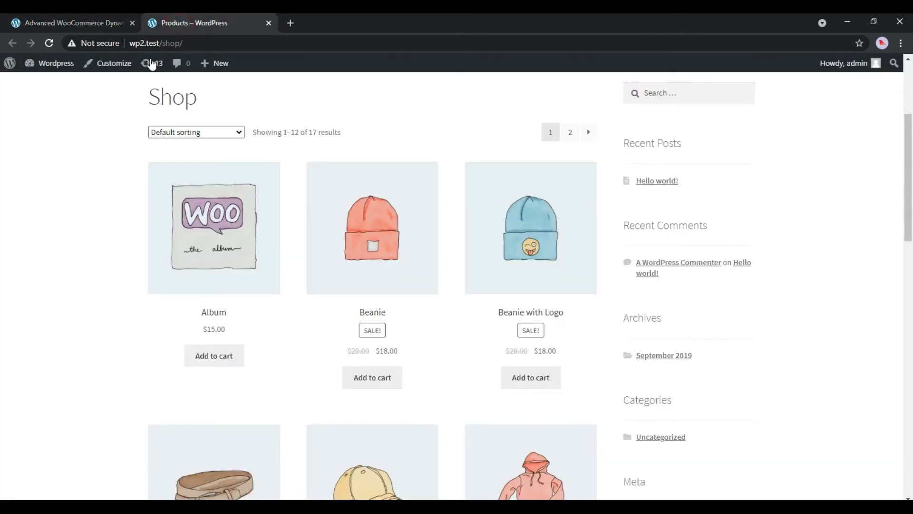
pyautogui.click(204, 353)
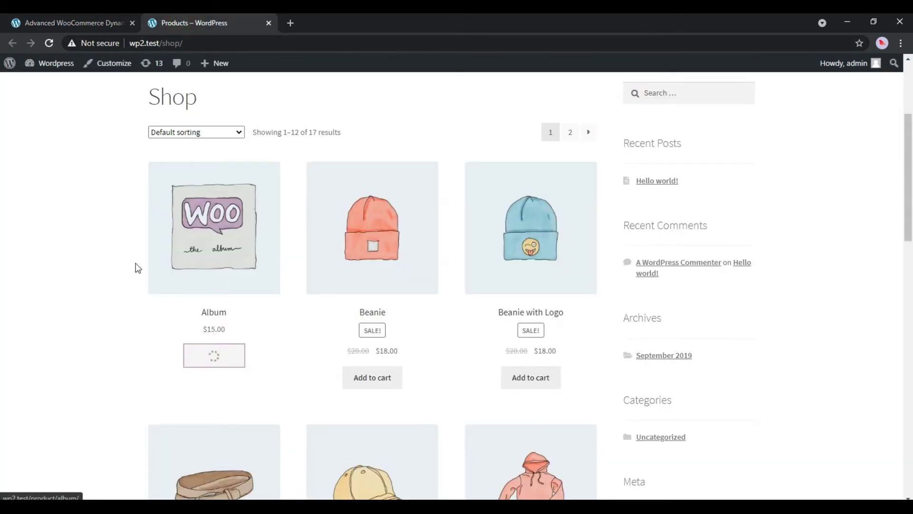
pyautogui.scroll(-10, 135, 261)
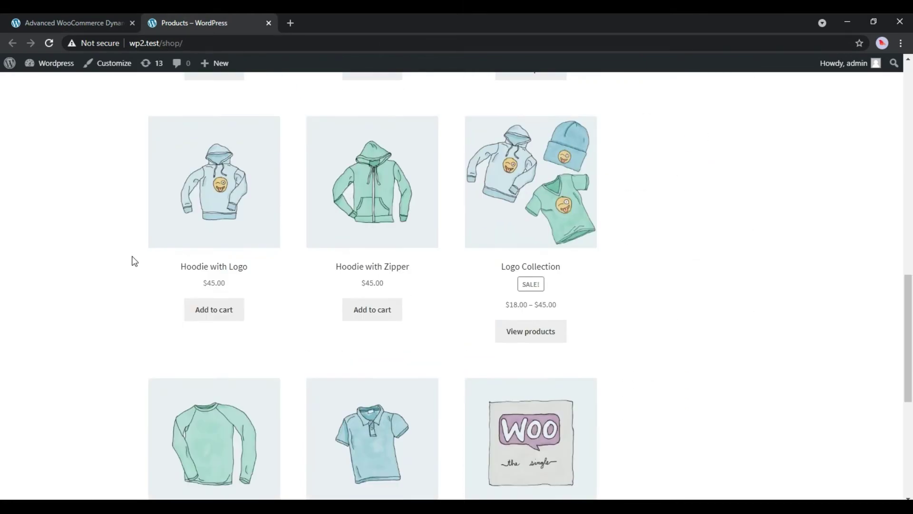
pyautogui.click(213, 309)
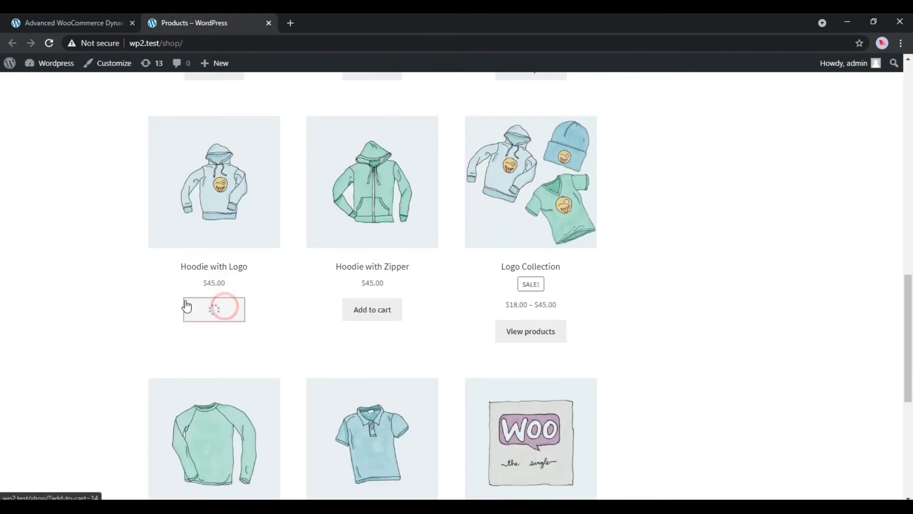
# Open the cart in a new browser tab and review its items and totals.
pyautogui.rightClick(239, 311)
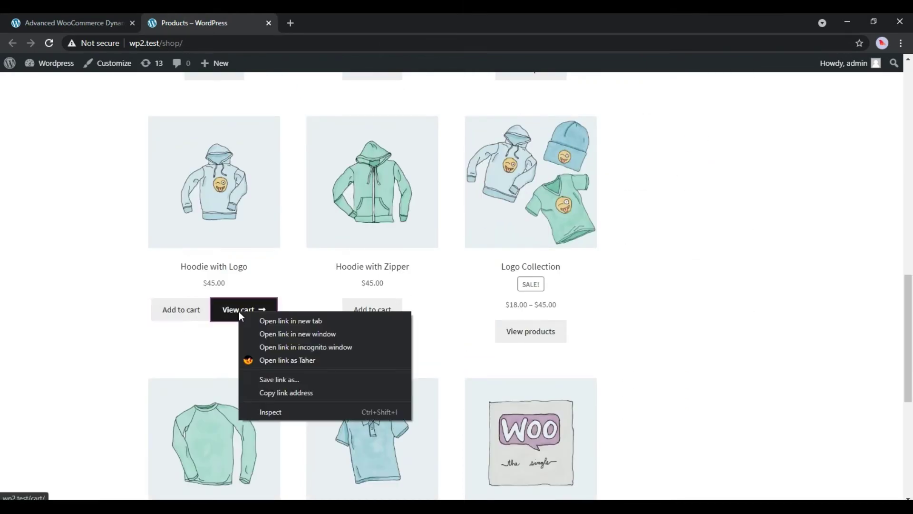
pyautogui.click(268, 322)
pyautogui.click(299, 13)
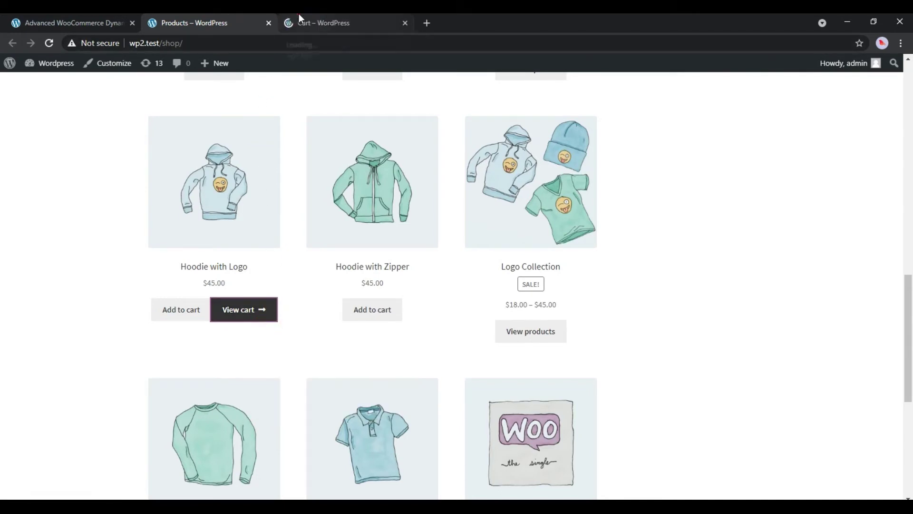
pyautogui.scroll(-4, 353, 250)
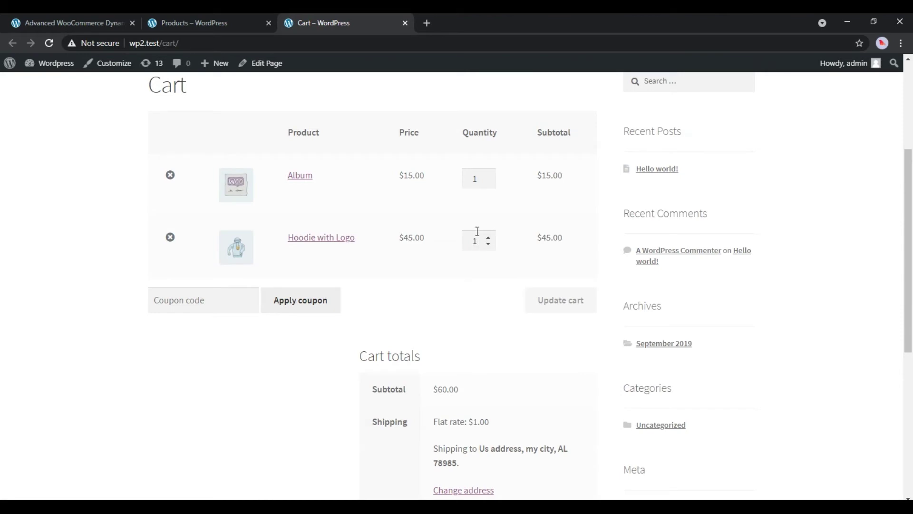
# Return to the shop page and add one Polo to the cart.
pyautogui.click(199, 23)
pyautogui.scroll(-6, 95, 181)
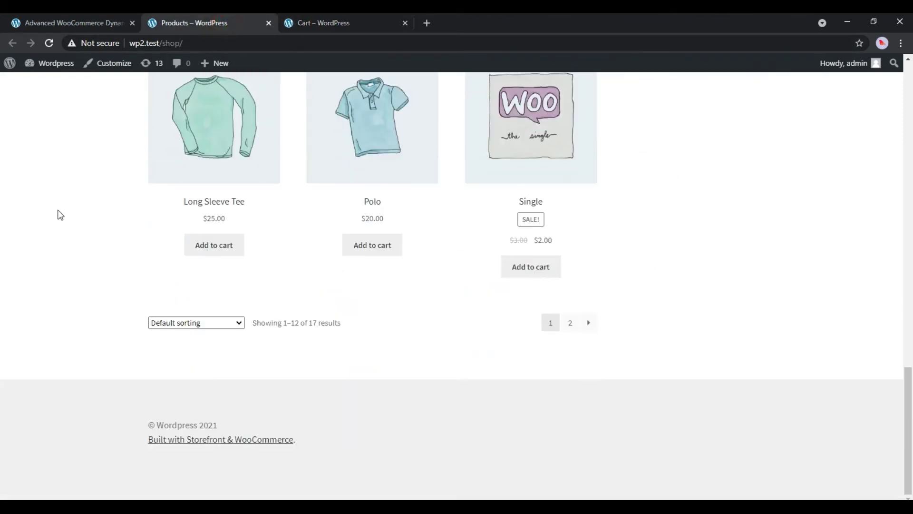
pyautogui.click(377, 252)
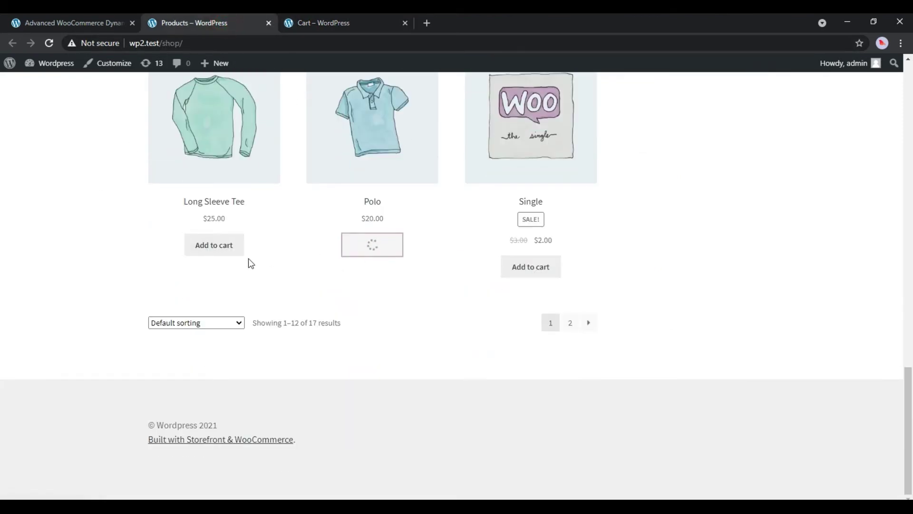
# Add one Long Sleeve Tee to the cart and reload the open cart page.
pyautogui.click(227, 250)
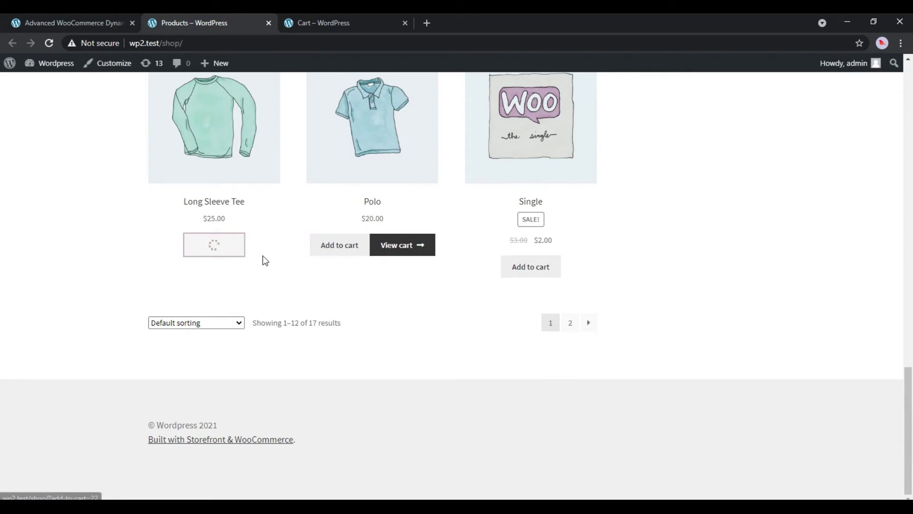
pyautogui.click(314, 23)
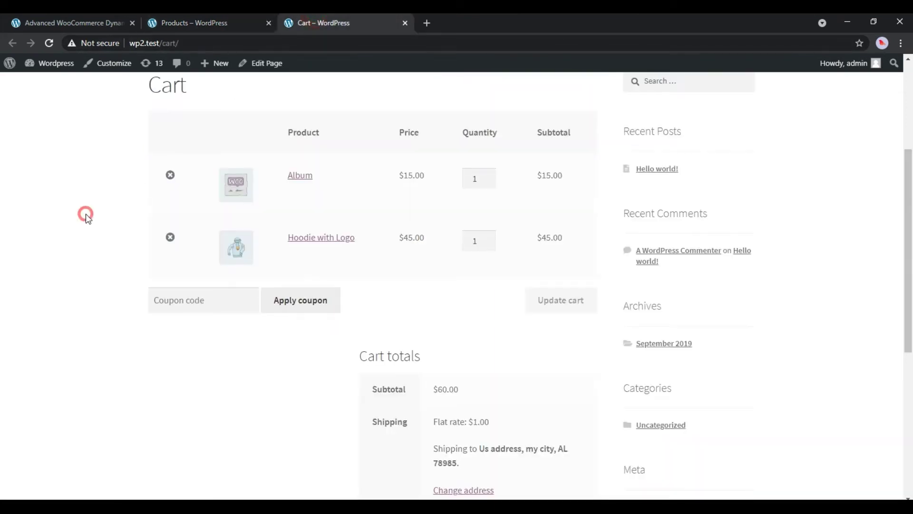
pyautogui.press('F5')
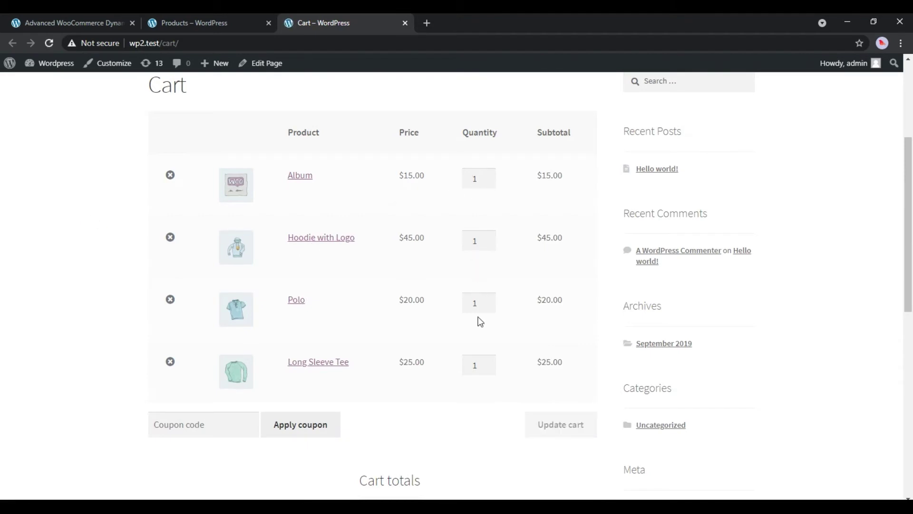
# Check the discount and subtotal rows in the cart totals with four products in the cart.
pyautogui.scroll(-8, 473, 354)
pyautogui.moveTo(464, 167); pyautogui.dragTo(386, 163)
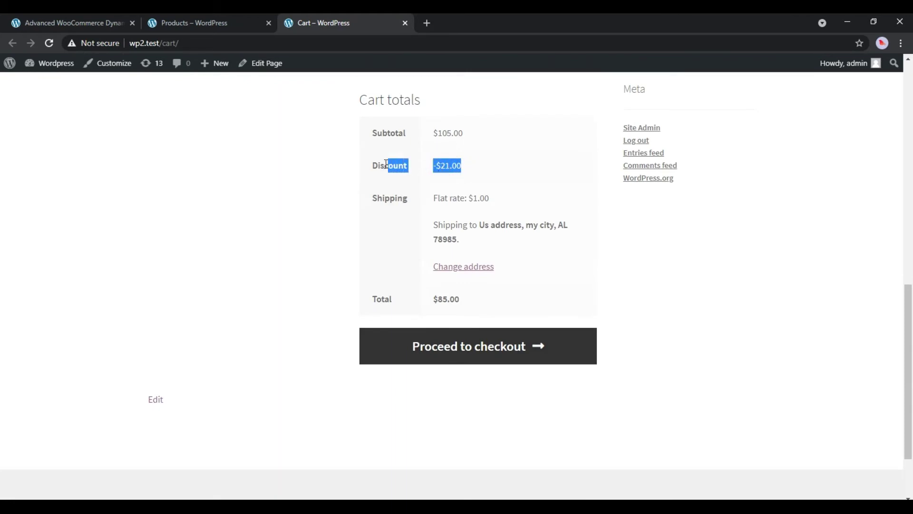
pyautogui.click(418, 147)
pyautogui.moveTo(465, 135); pyautogui.dragTo(362, 144)
pyautogui.click(316, 159)
pyautogui.scroll(4, 295, 167)
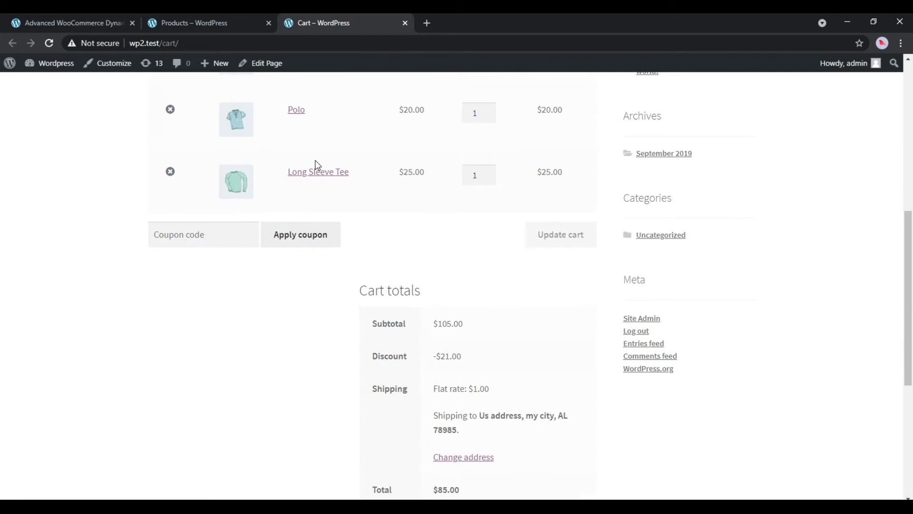
# Remove the Long Sleeve Tee from the cart, then update the cart with a Polo quantity of 2.
pyautogui.click(170, 173)
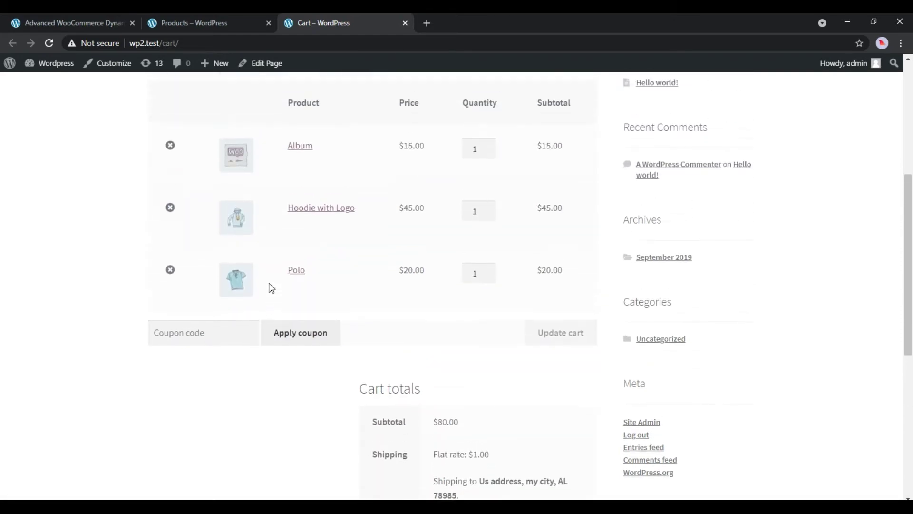
pyautogui.scroll(-4, 367, 267)
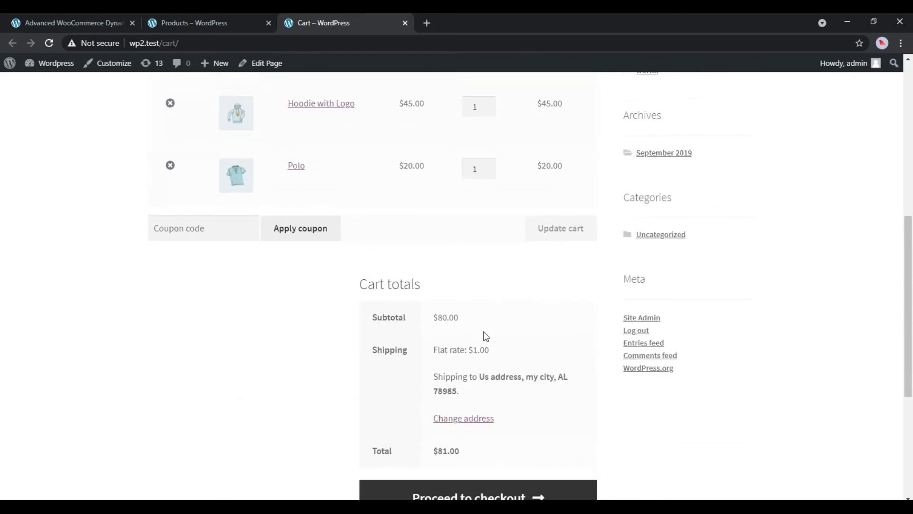
pyautogui.click(487, 167)
pyautogui.click(555, 230)
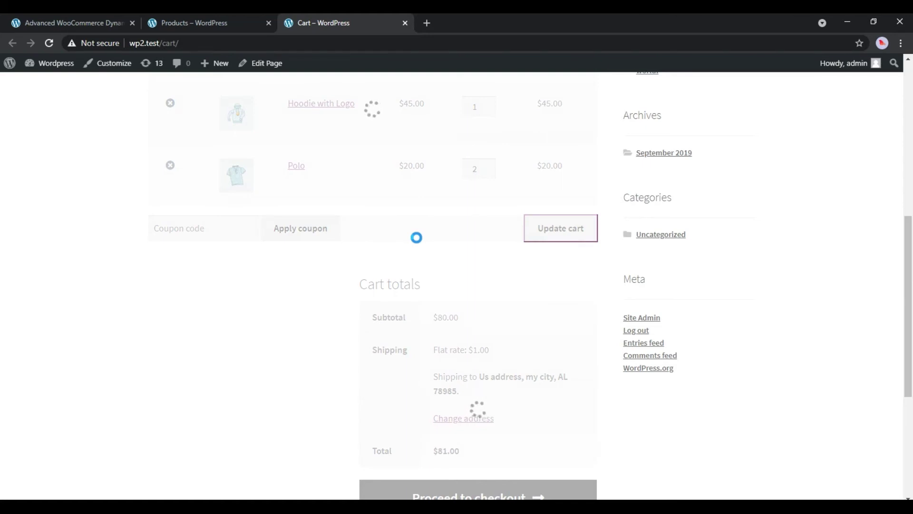
# Check the discount and subtotal rows in the cart totals after the quantity change.
pyautogui.scroll(-3, 418, 240)
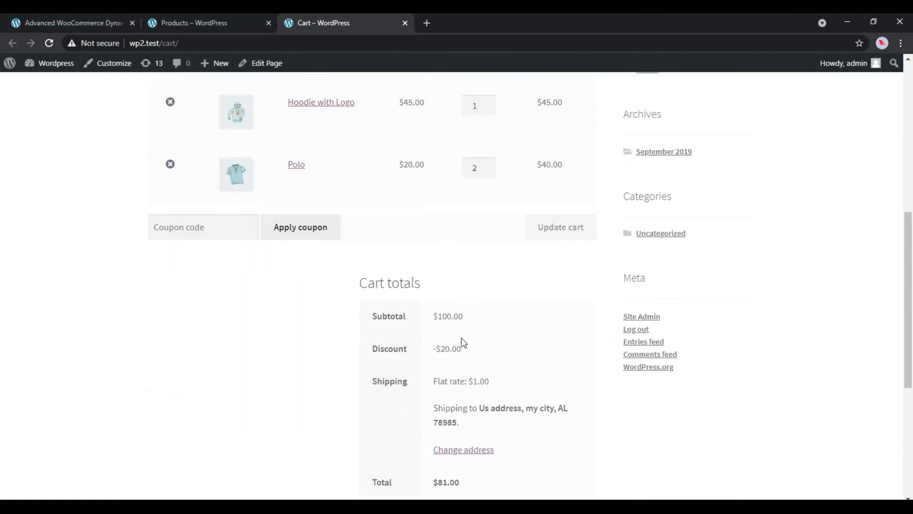
pyautogui.moveTo(467, 352); pyautogui.dragTo(377, 349)
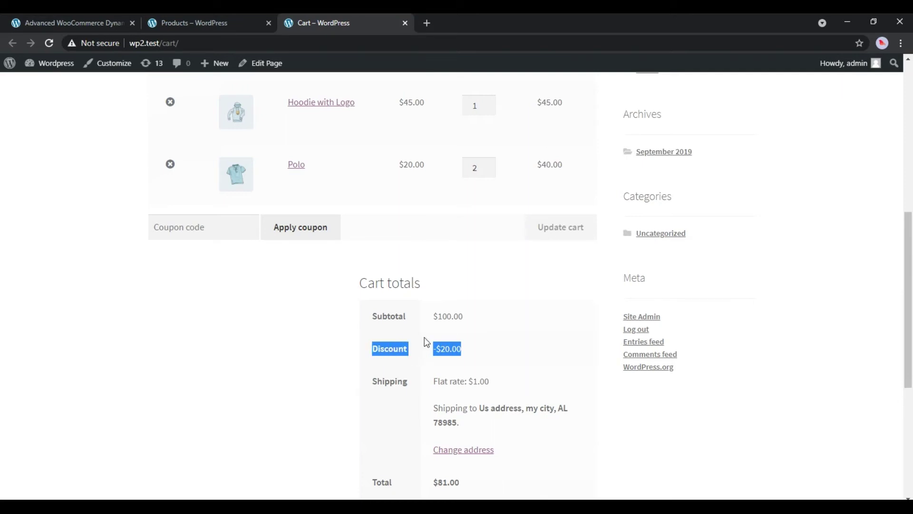
pyautogui.moveTo(464, 318); pyautogui.dragTo(368, 317)
pyautogui.click(326, 325)
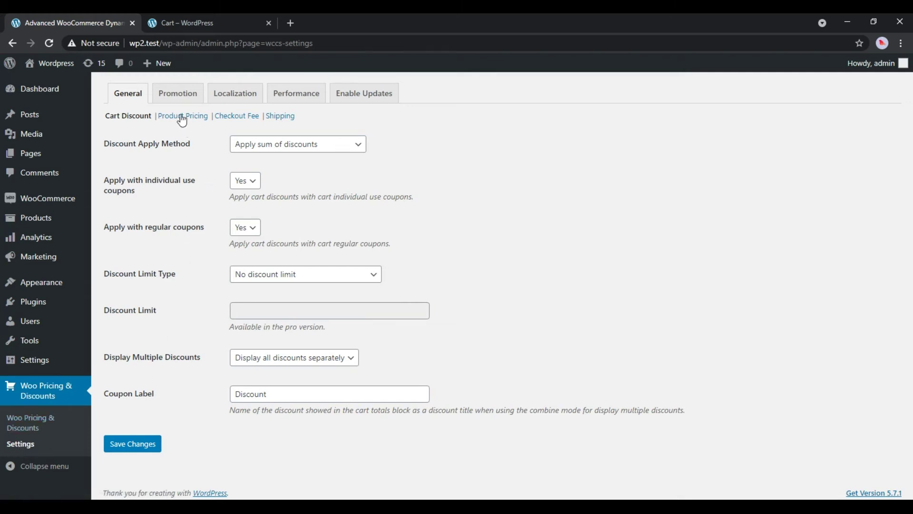
# Open the promotion settings for total discounts and set Display Total Discounts to Yes.
pyautogui.click(173, 97)
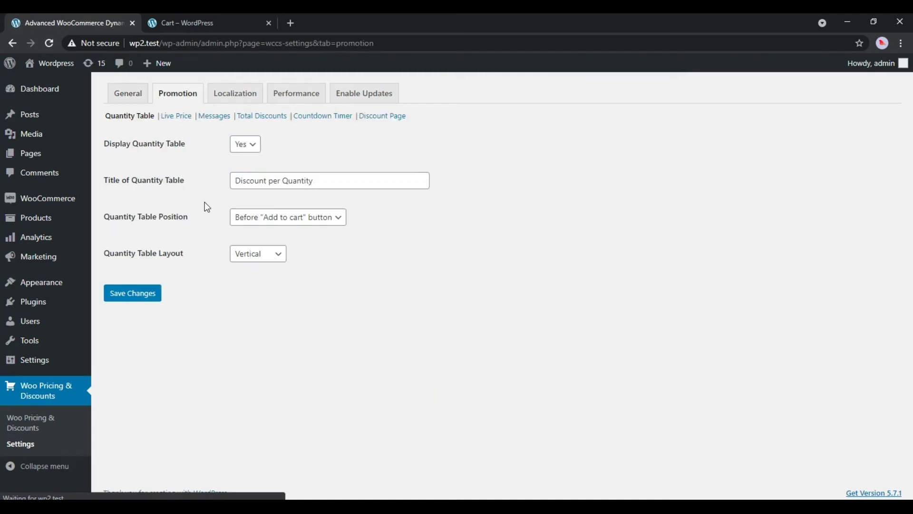
pyautogui.click(267, 119)
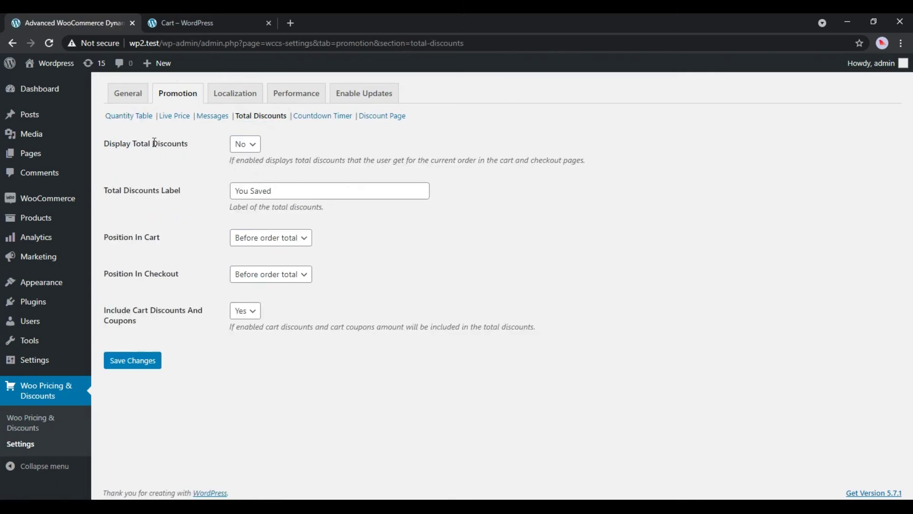
pyautogui.click(252, 149)
pyautogui.click(248, 156)
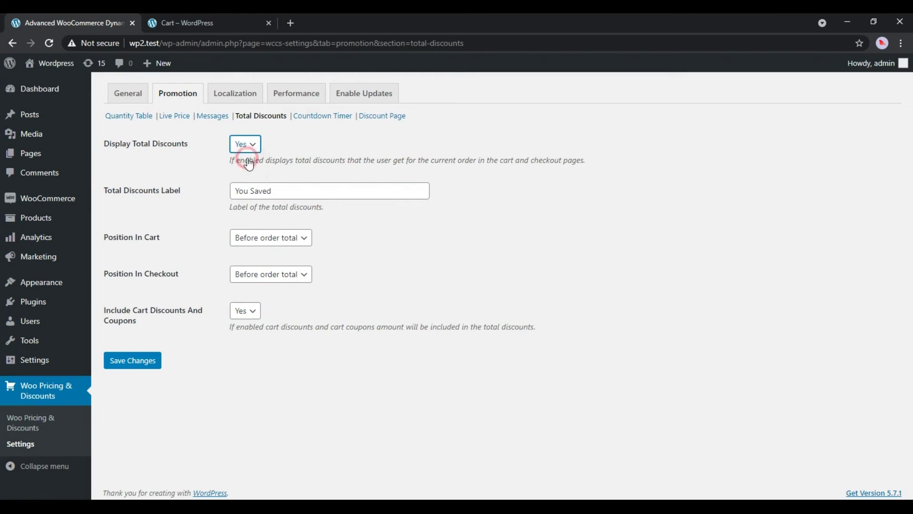
pyautogui.click(355, 215)
# Keep the label "You Saved" and Include Cart Discounts And Coupons at Yes, and save the total discounts settings.
pyautogui.moveTo(281, 191); pyautogui.dragTo(232, 191)
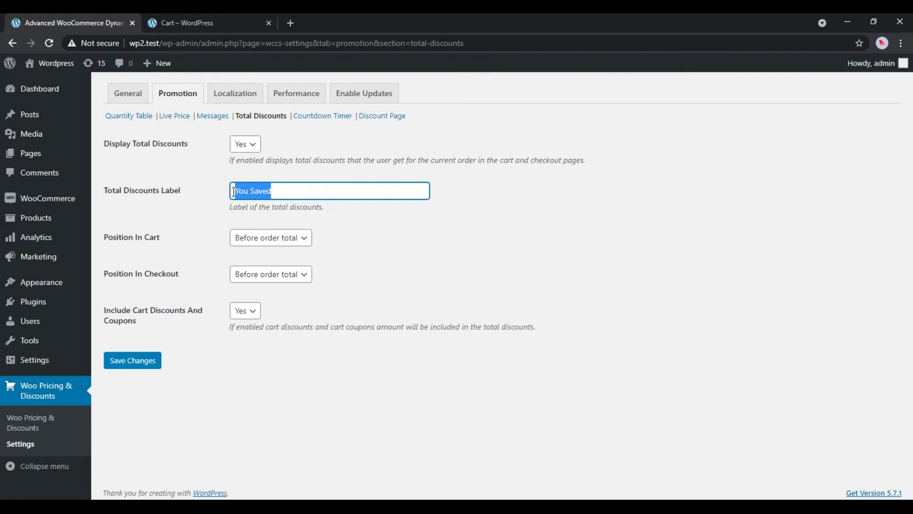
pyautogui.click(328, 220)
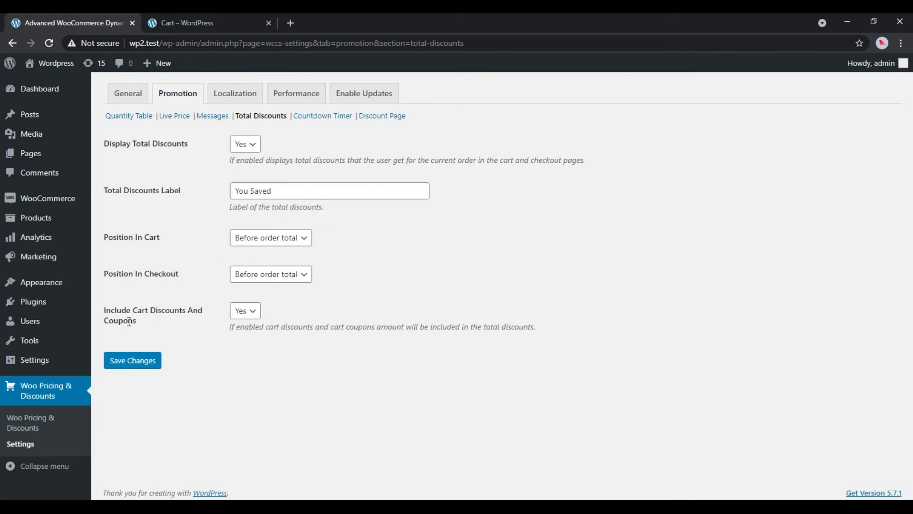
pyautogui.click(253, 311)
pyautogui.click(246, 327)
pyautogui.click(142, 362)
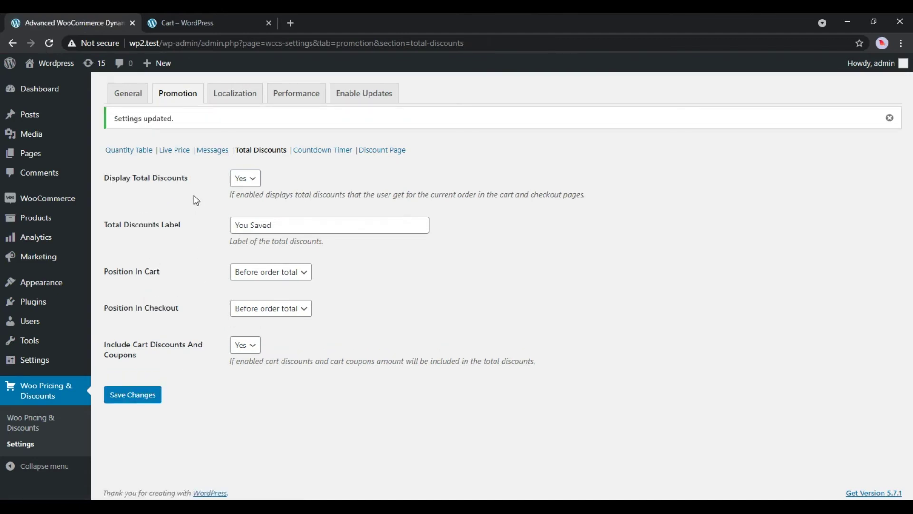
# Switch to the cart page, look over its totals and reload it to apply the new settings.
pyautogui.click(183, 23)
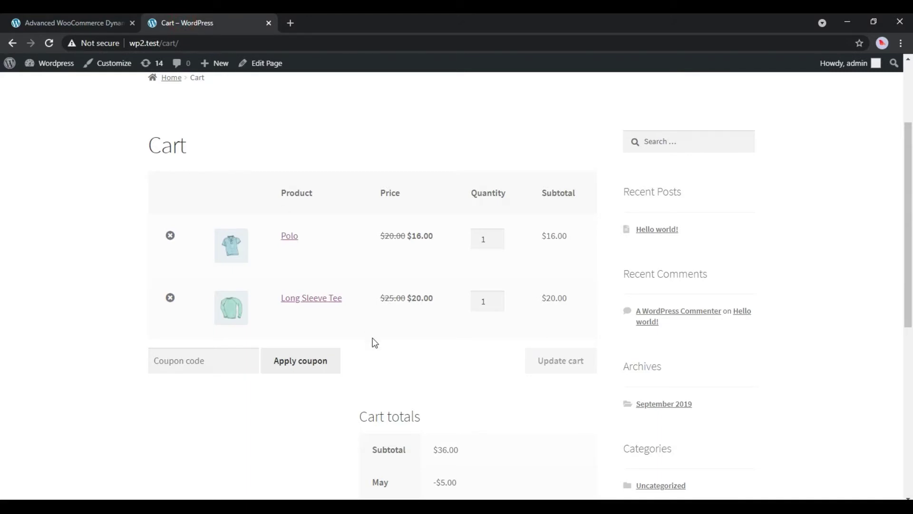
pyautogui.scroll(-4, 373, 342)
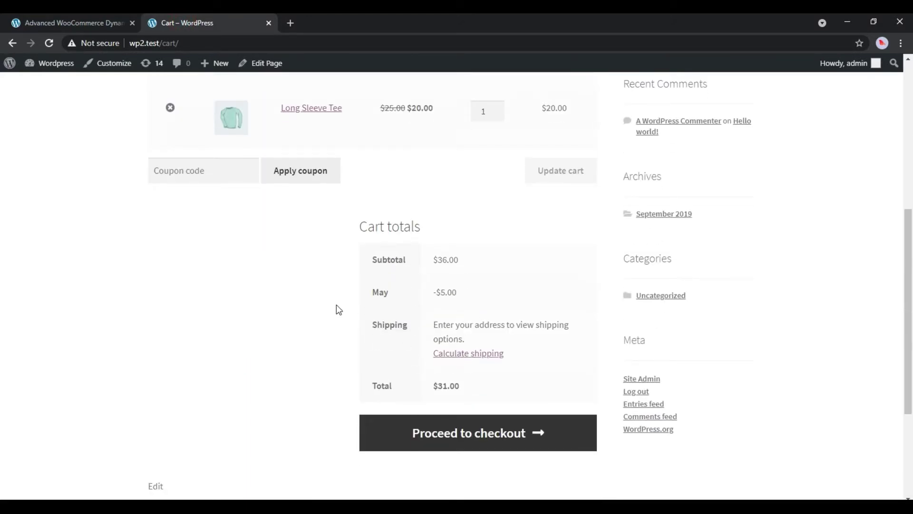
pyautogui.scroll(4, 333, 304)
pyautogui.press('F5')
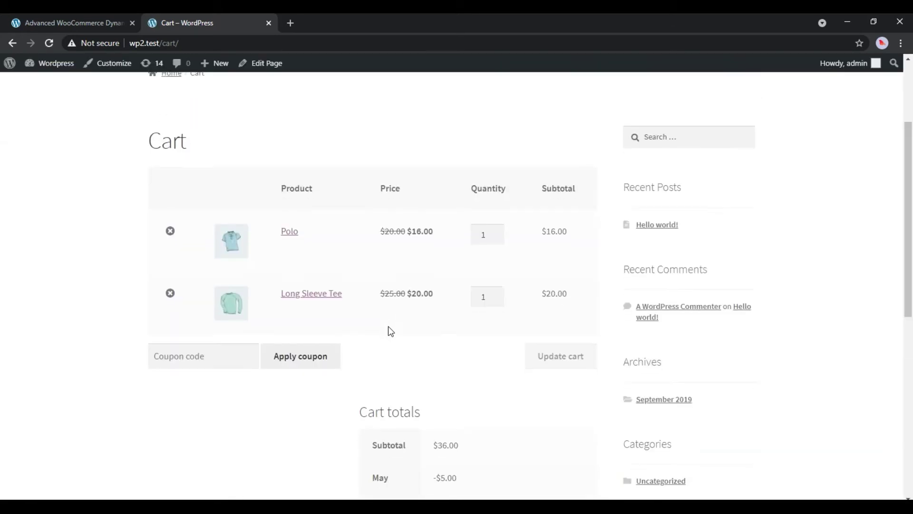
# Examine the You Saved label and its amount in the cart totals.
pyautogui.scroll(-4, 390, 331)
pyautogui.moveTo(399, 402); pyautogui.dragTo(377, 398)
pyautogui.click(414, 395)
pyautogui.moveTo(466, 387); pyautogui.dragTo(434, 387)
pyautogui.click(415, 388)
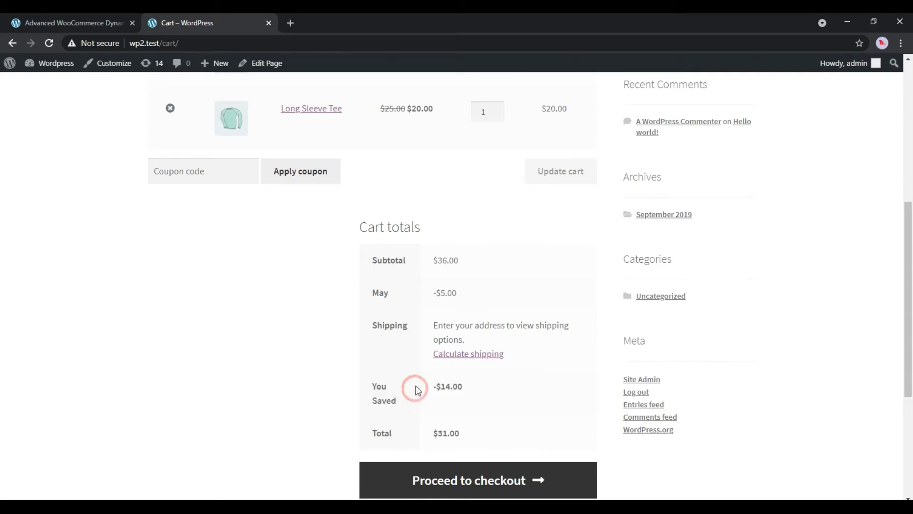
# Compare the May discount in the totals with the original and reduced prices of the Long Sleeve Tee and Polo.
pyautogui.moveTo(462, 292); pyautogui.dragTo(425, 295)
pyautogui.scroll(4, 426, 297)
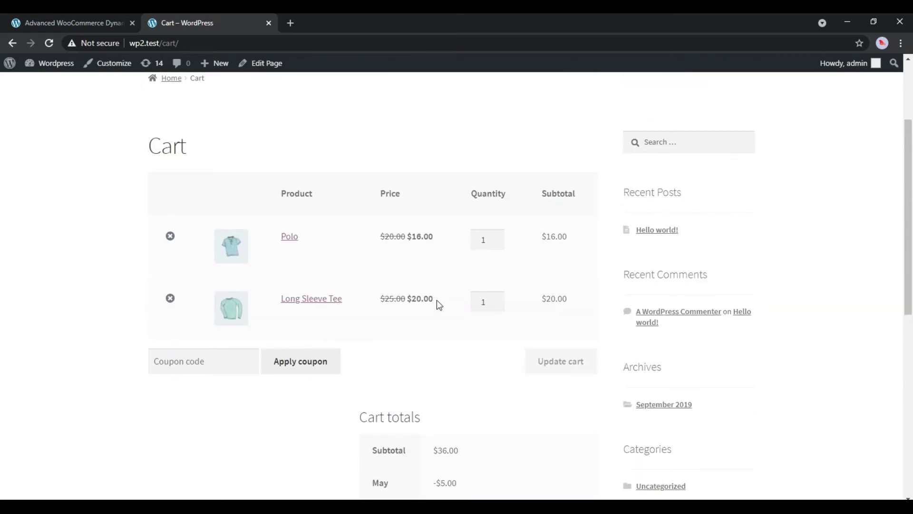
pyautogui.moveTo(433, 299); pyautogui.dragTo(382, 299)
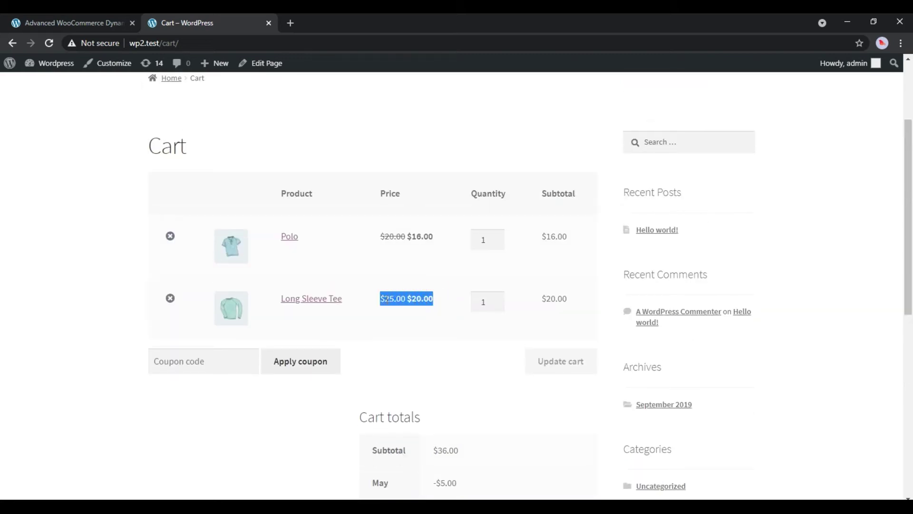
pyautogui.click(409, 271)
pyautogui.moveTo(434, 237); pyautogui.dragTo(381, 237)
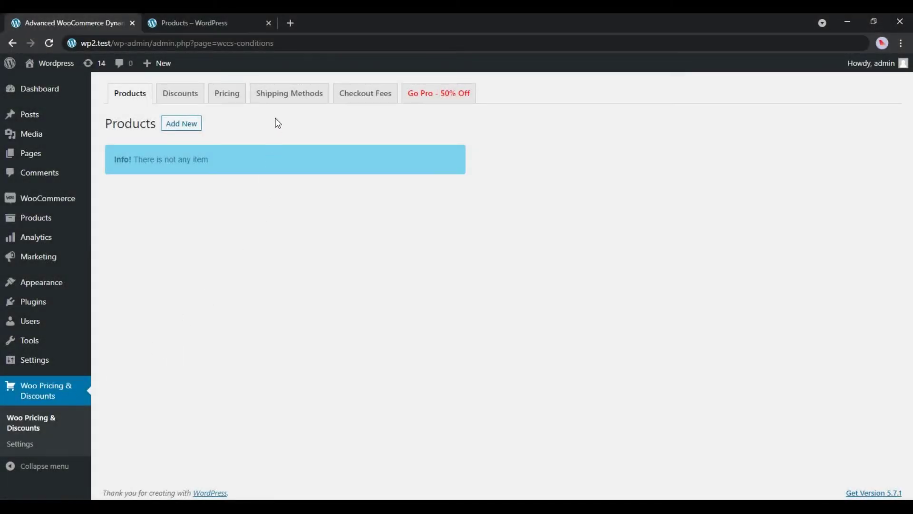
# Add a new shipping method with the private note "Base shipping for cart total less than 100$".
pyautogui.click(280, 96)
pyautogui.click(249, 125)
pyautogui.click(263, 180)
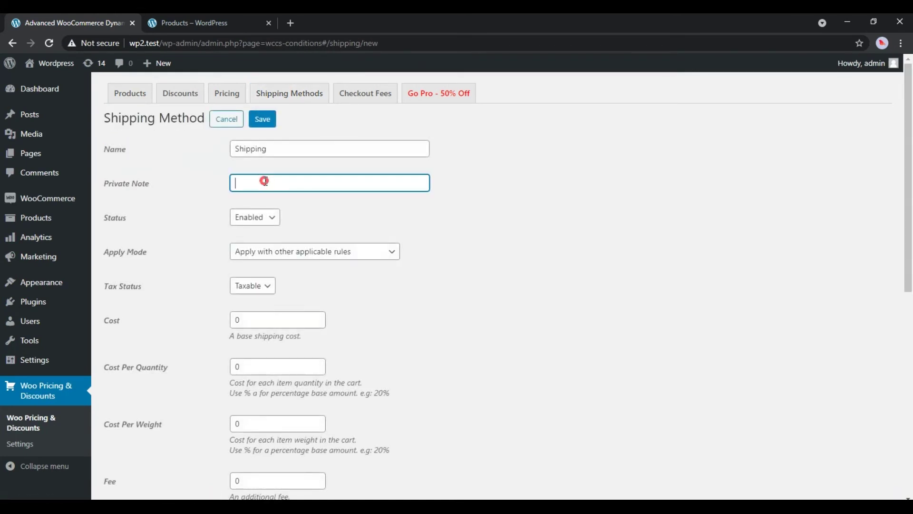
pyautogui.write('Base shipping for cart total less than ')
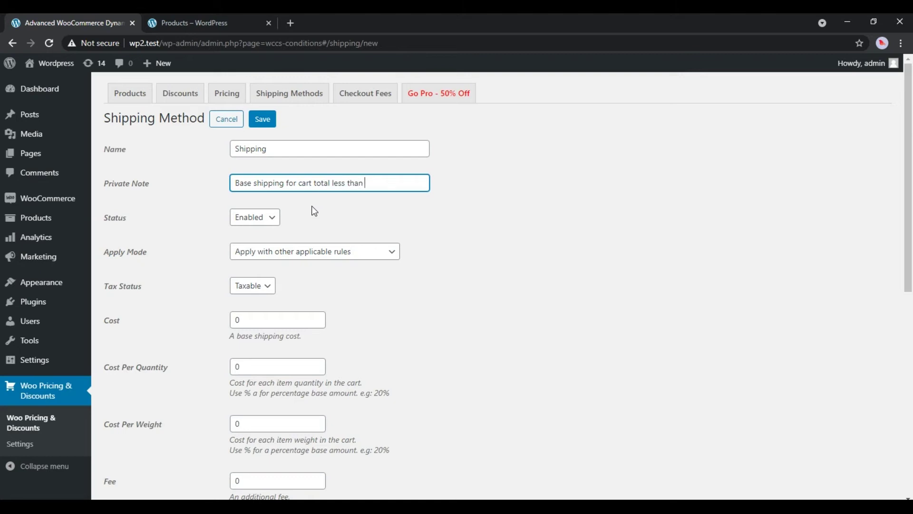
pyautogui.write('100$')
pyautogui.click(313, 208)
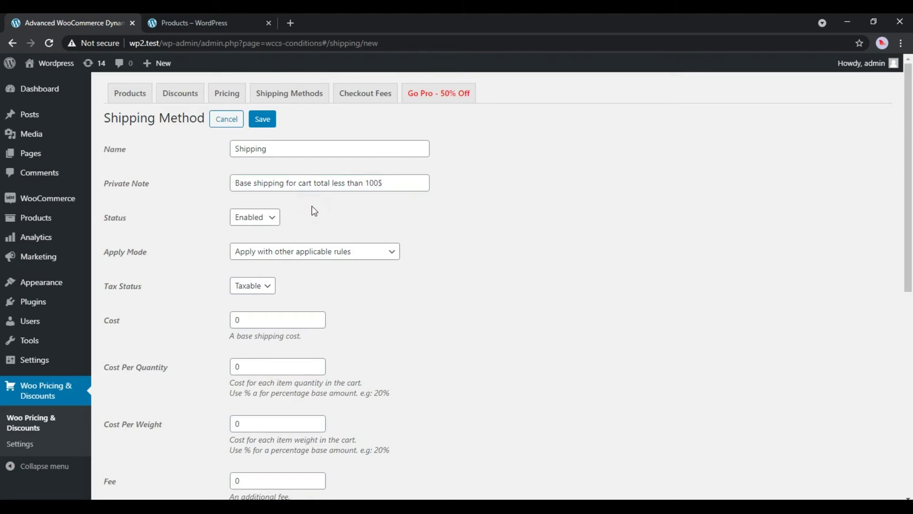
# Set the base shipping cost of the new shipping method to 10.
pyautogui.click(252, 320)
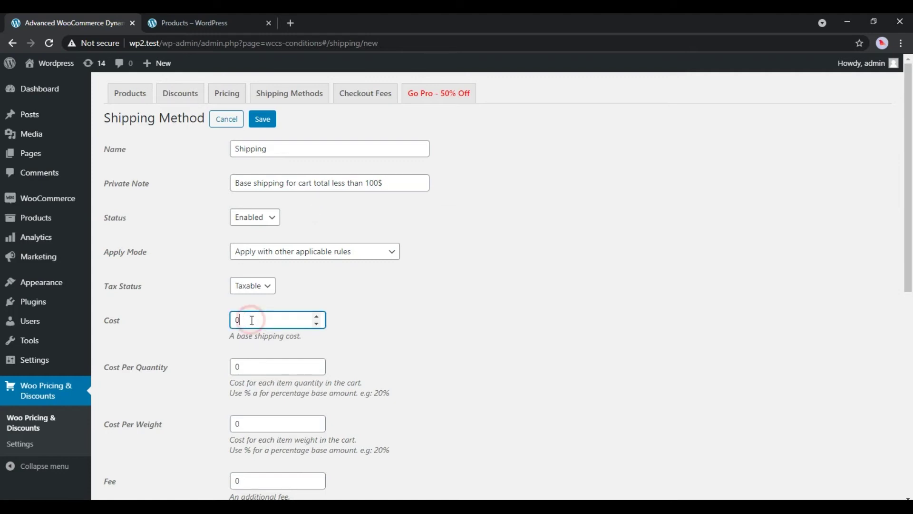
pyautogui.press('BackSpace')
pyautogui.write('10')
pyautogui.click(300, 283)
# Look over the remaining fee and condition options, save the shipping method and return to the shipping methods list.
pyautogui.scroll(-8, 300, 282)
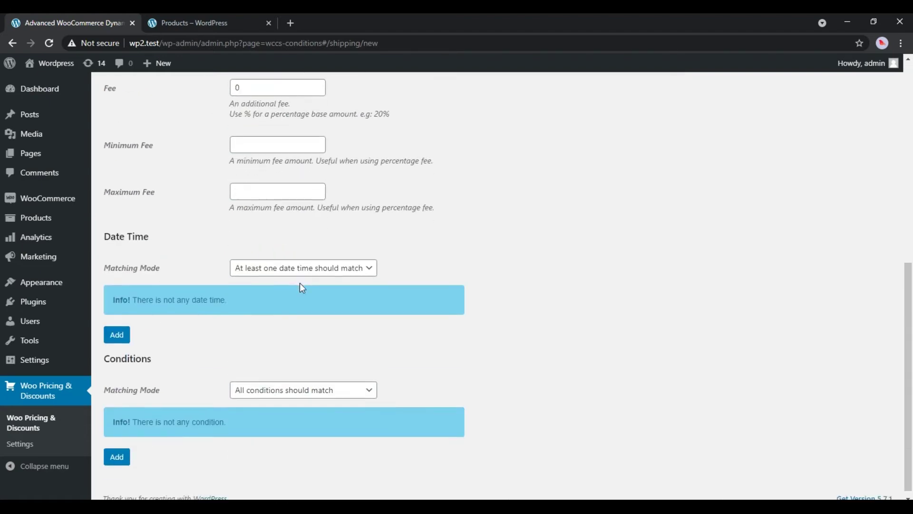
pyautogui.scroll(8, 300, 282)
pyautogui.scroll(1, 300, 284)
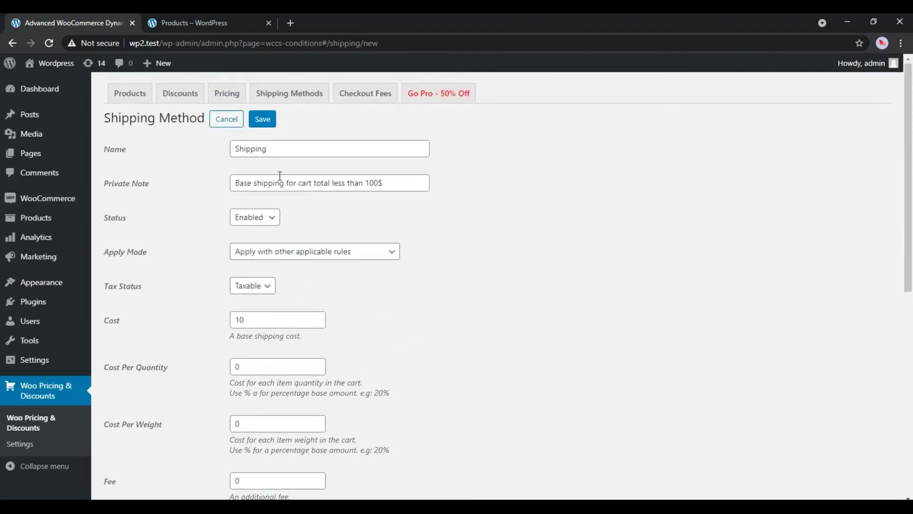
pyautogui.click(262, 121)
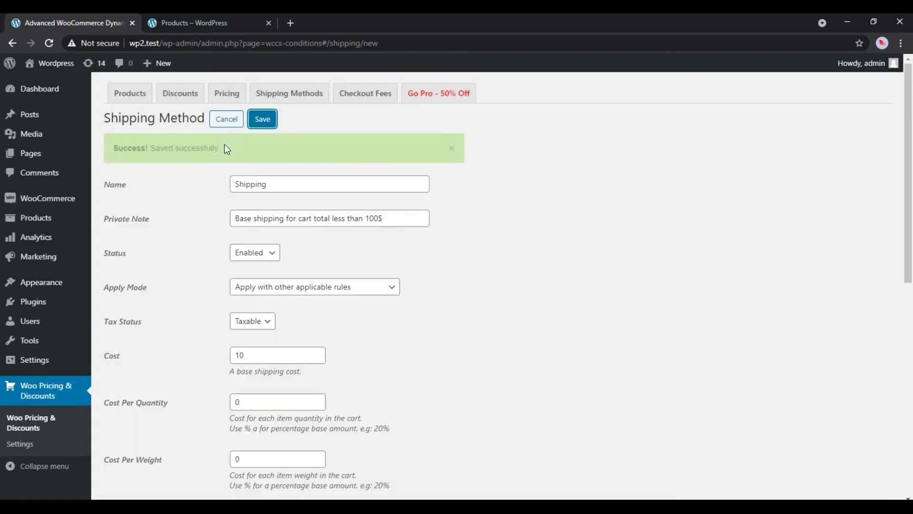
pyautogui.click(228, 118)
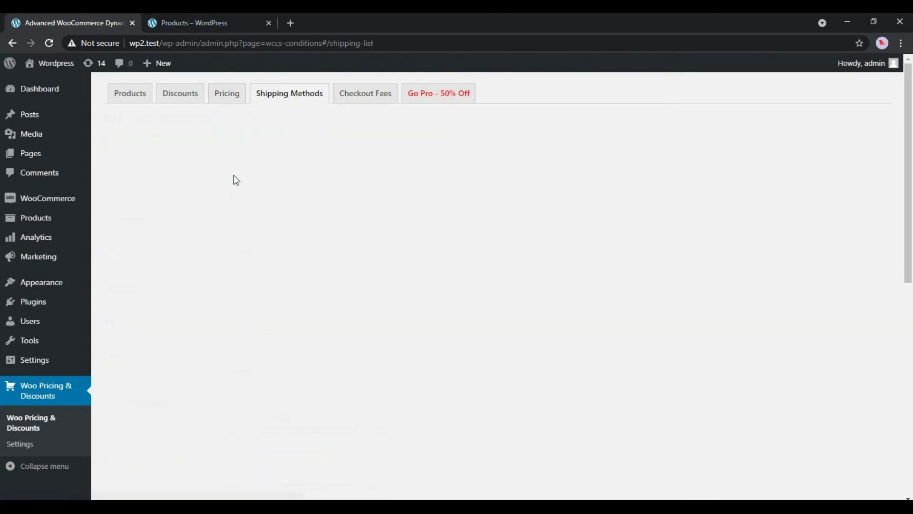
# Start another new shipping method and name it "Free Shipping".
pyautogui.click(233, 125)
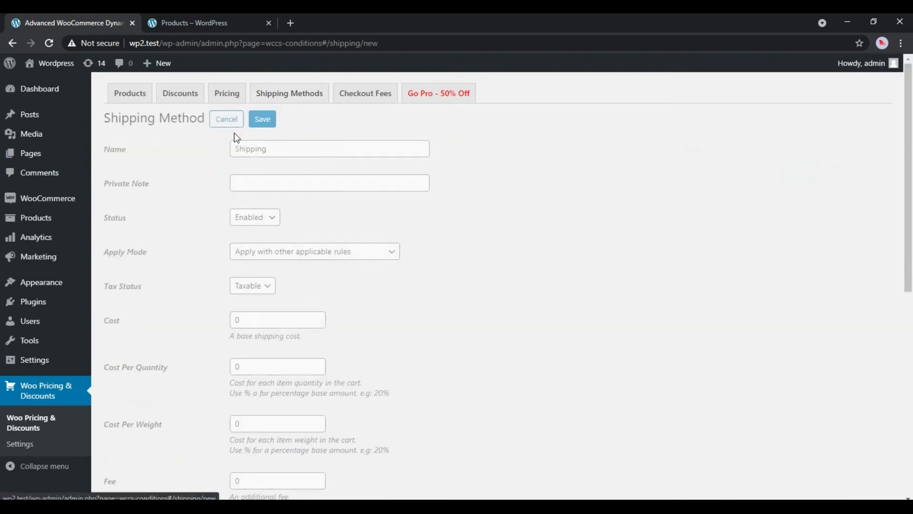
pyautogui.click(236, 150)
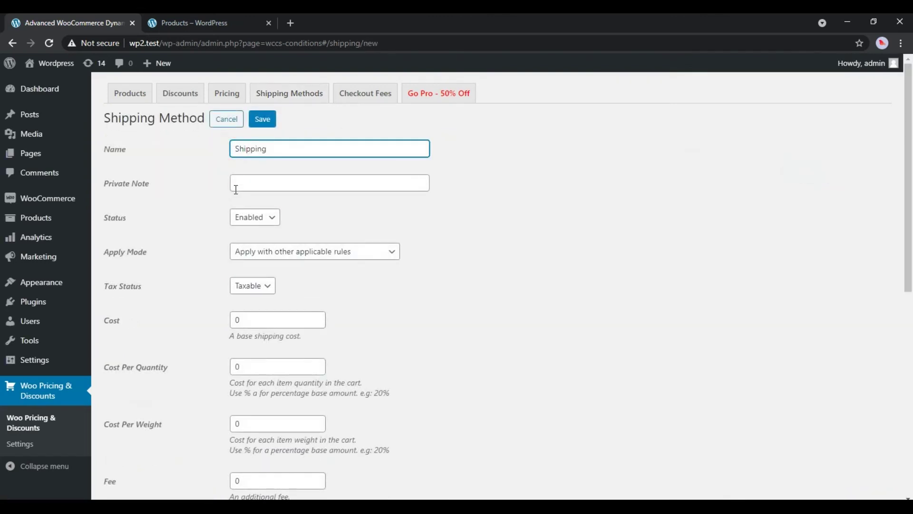
pyautogui.write('Free')
pyautogui.click(236, 189)
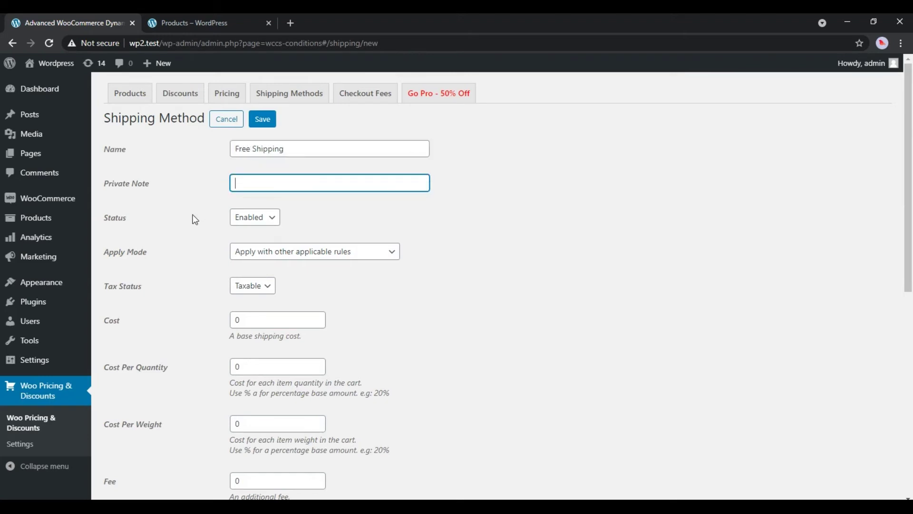
# Enter the private note "Free shipping for cart total greater or equal to 100$" and set the apply mode to "Apply this rule and disregard other rules".
pyautogui.write('Free shipping for cart total greater or')
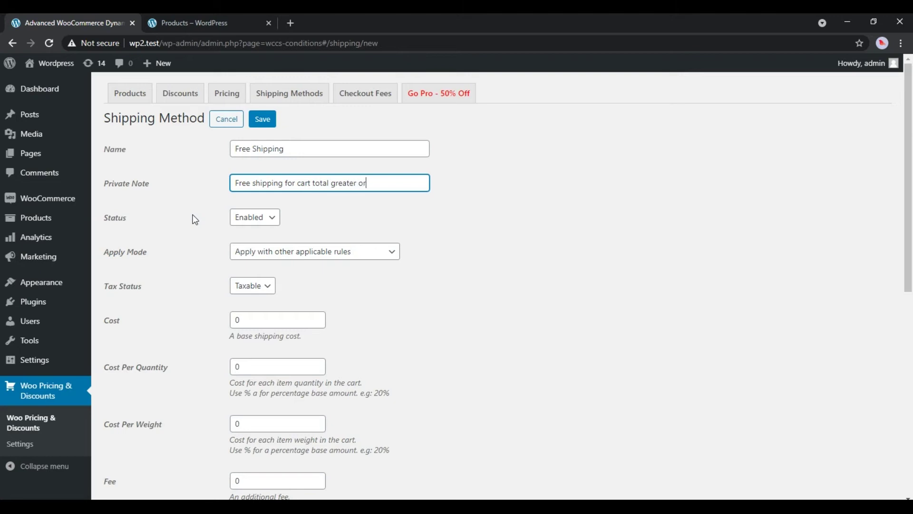
pyautogui.write(' equal to 100$')
pyautogui.click(192, 217)
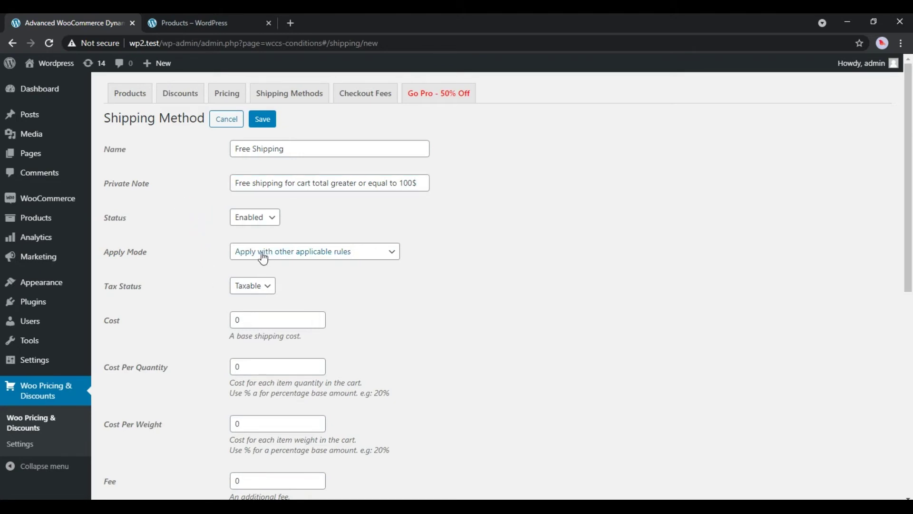
pyautogui.click(295, 256)
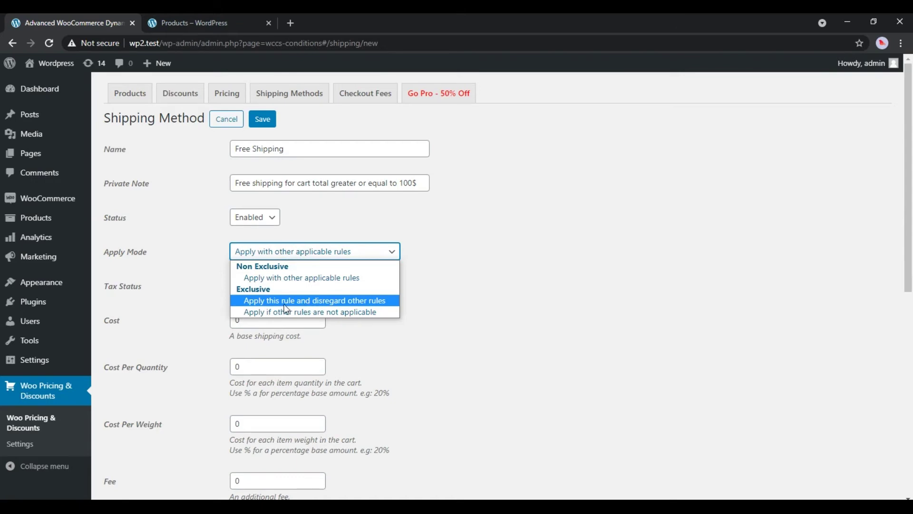
pyautogui.click(305, 301)
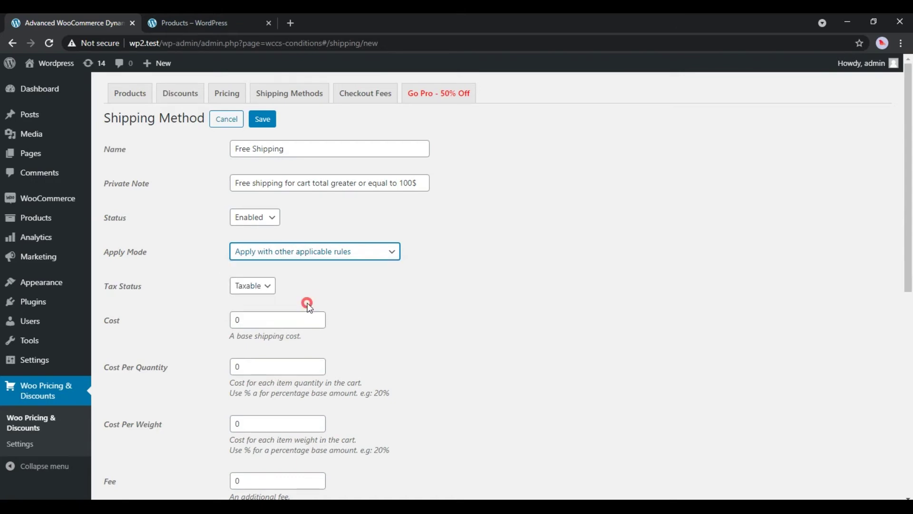
pyautogui.click(242, 323)
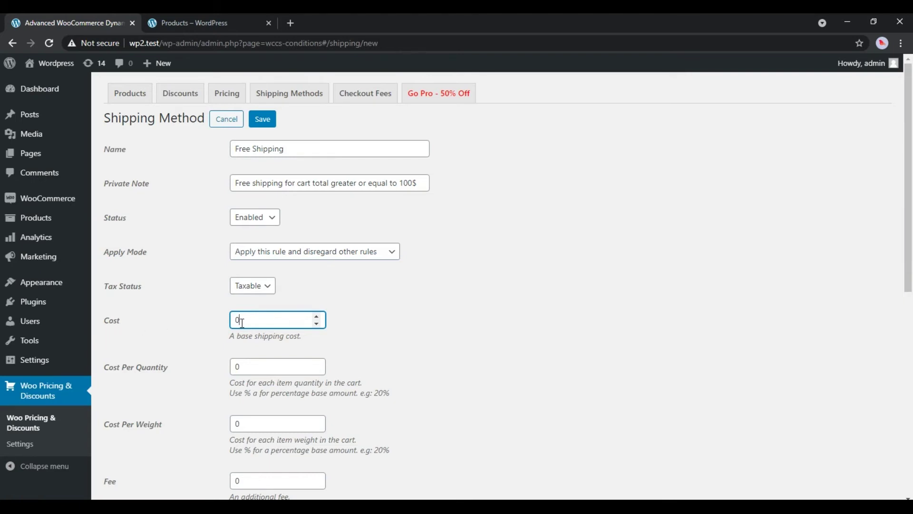
# Add a condition to the Free Shipping method requiring "Subtotal including tax" to be "Greater equal to" 100.
pyautogui.scroll(-8, 210, 327)
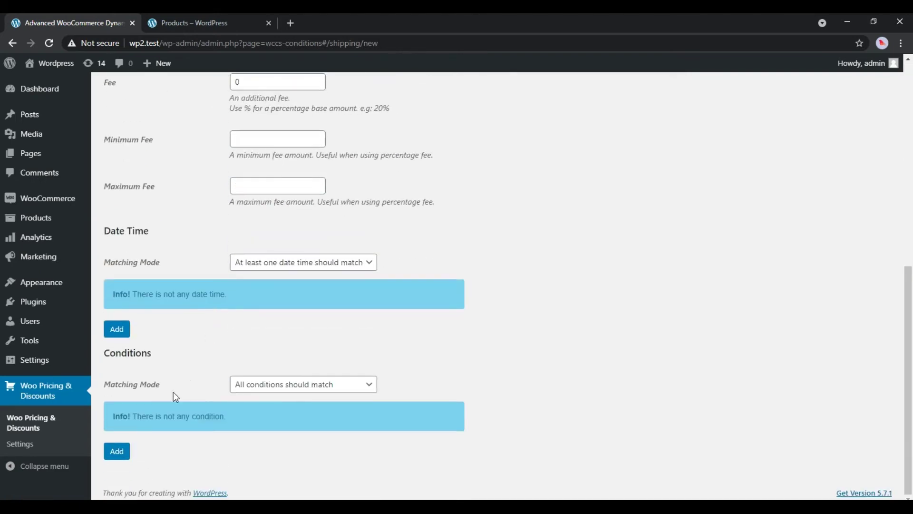
pyautogui.click(127, 449)
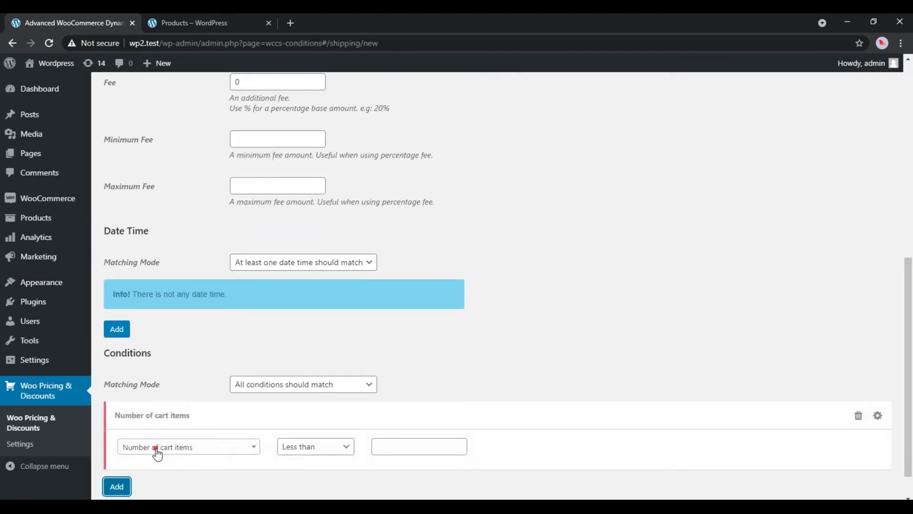
pyautogui.click(157, 453)
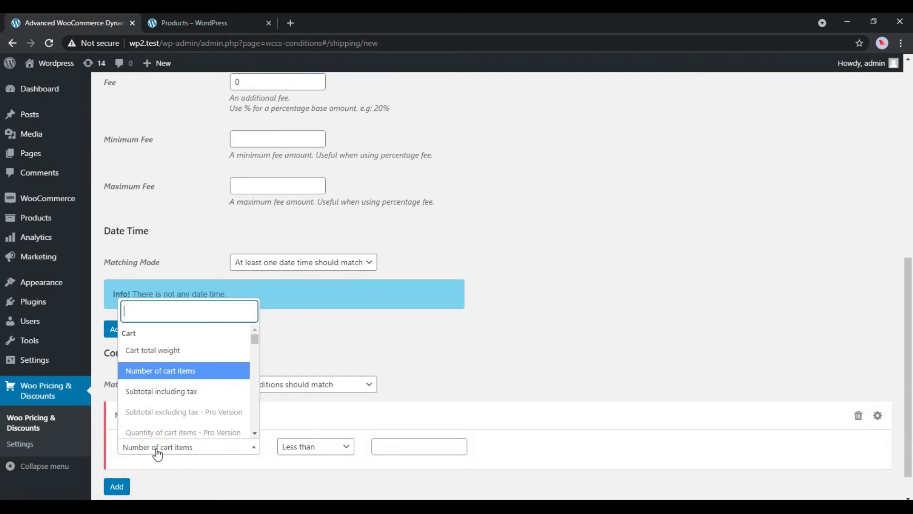
pyautogui.click(167, 394)
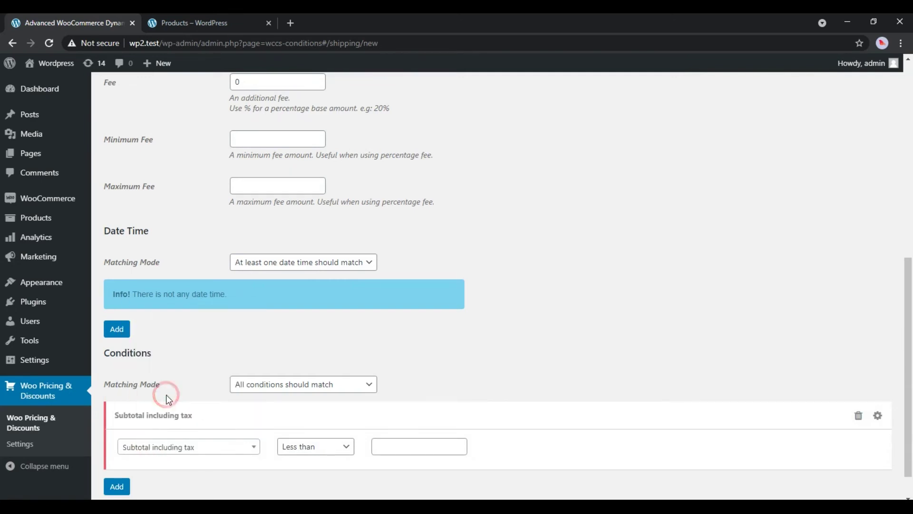
pyautogui.click(314, 452)
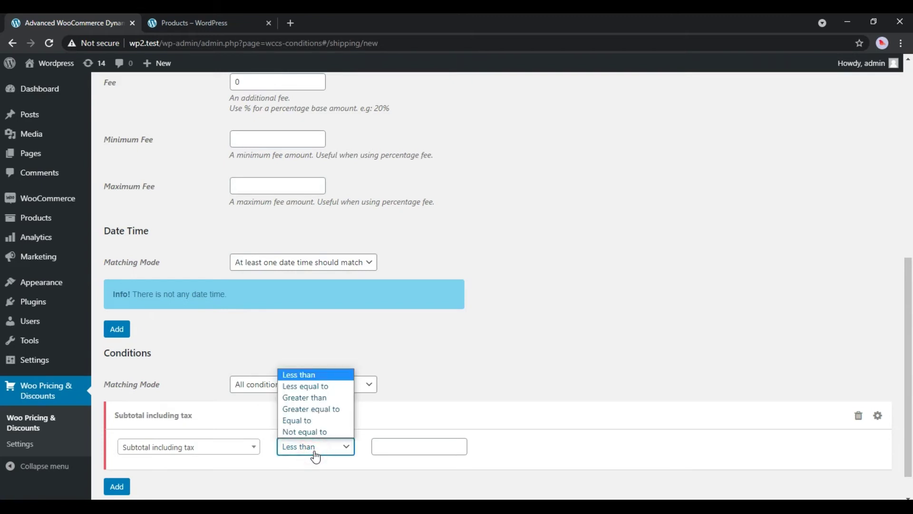
pyautogui.click(319, 409)
pyautogui.click(404, 449)
pyautogui.write('100')
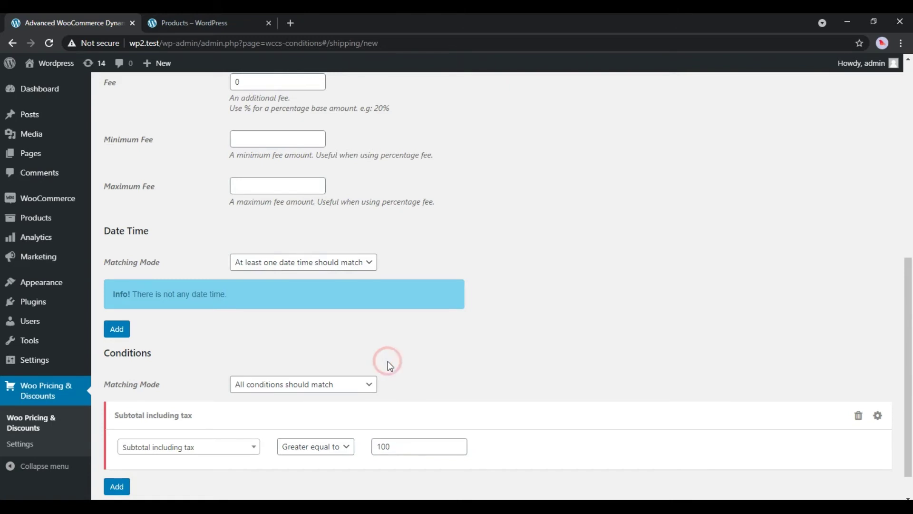
# Save the Free Shipping method and return to the shipping methods list.
pyautogui.scroll(8, 388, 362)
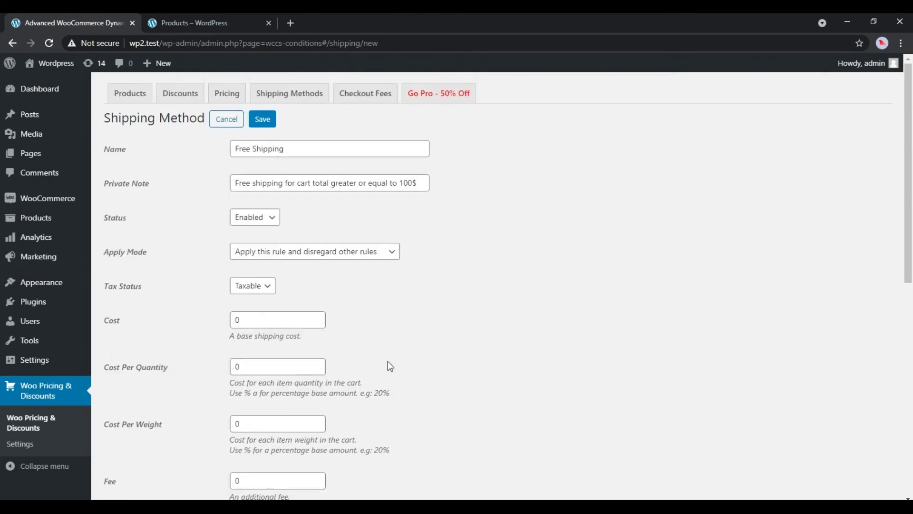
pyautogui.click(263, 119)
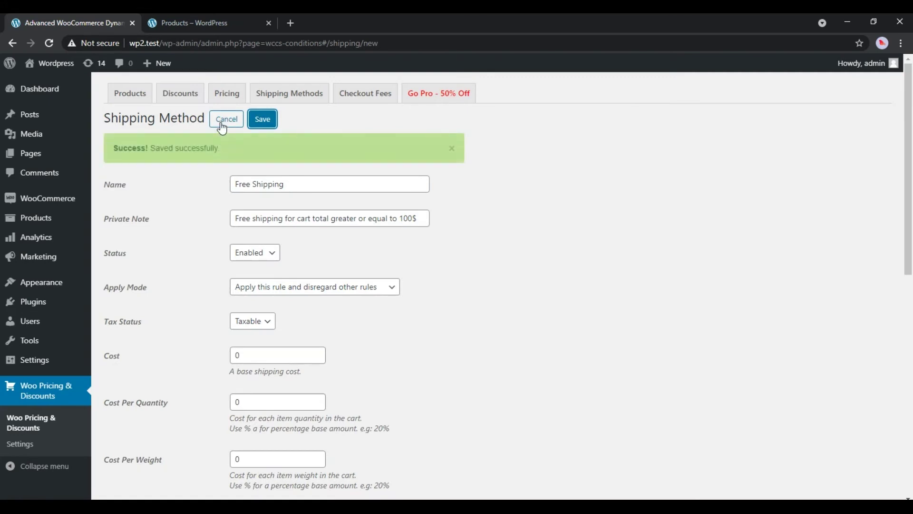
pyautogui.click(221, 122)
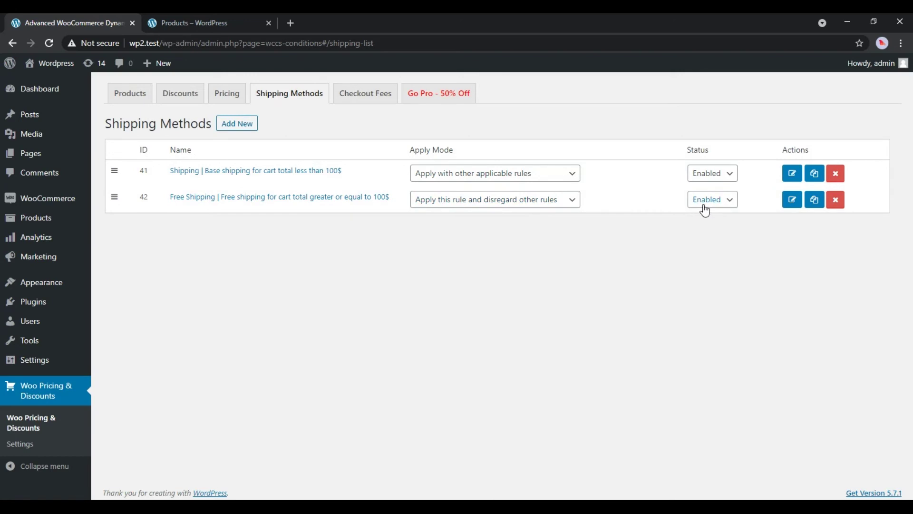
# Add Hoodie with Logo and Hoodie with Zipper to the shop cart, and check the shipping charge on the cart page in a new tab.
pyautogui.click(176, 25)
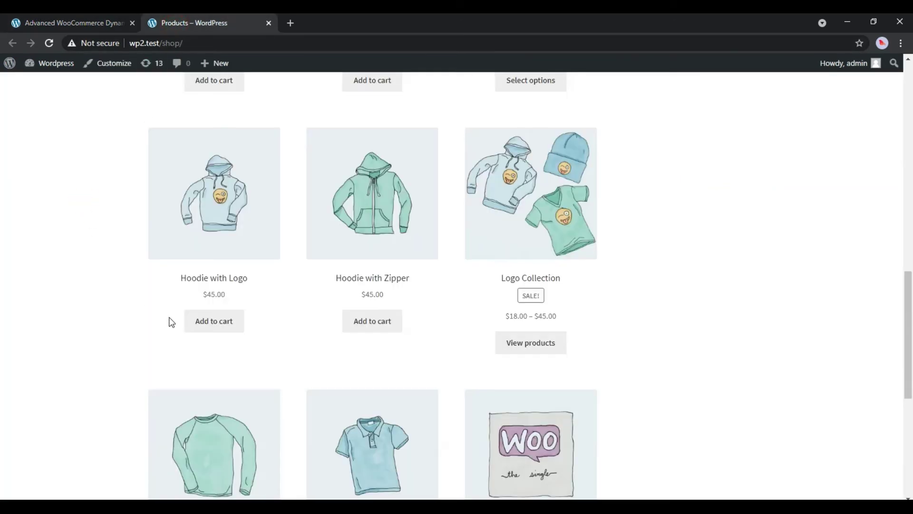
pyautogui.click(200, 321)
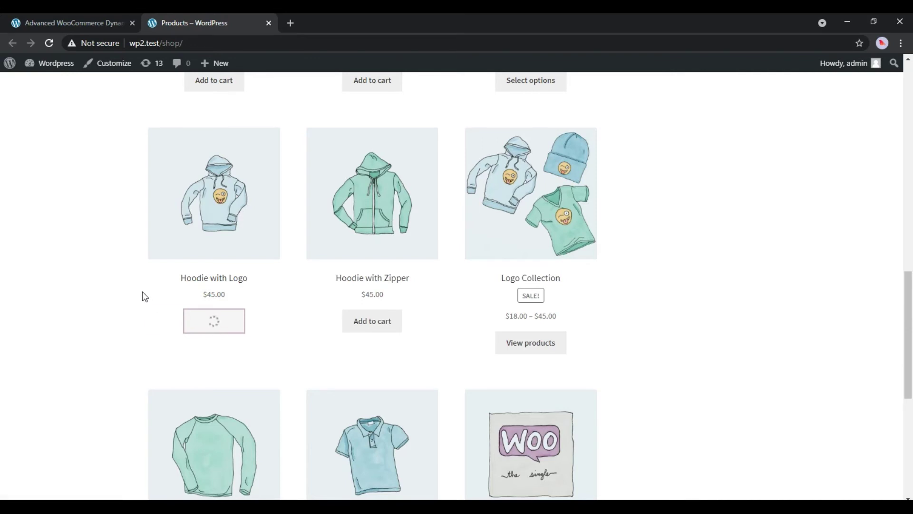
pyautogui.click(358, 321)
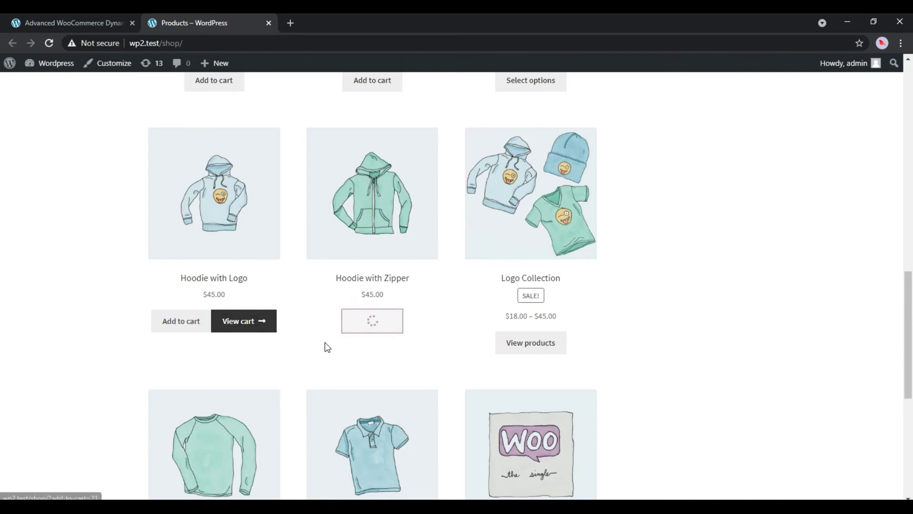
pyautogui.rightClick(265, 323)
pyautogui.click(292, 327)
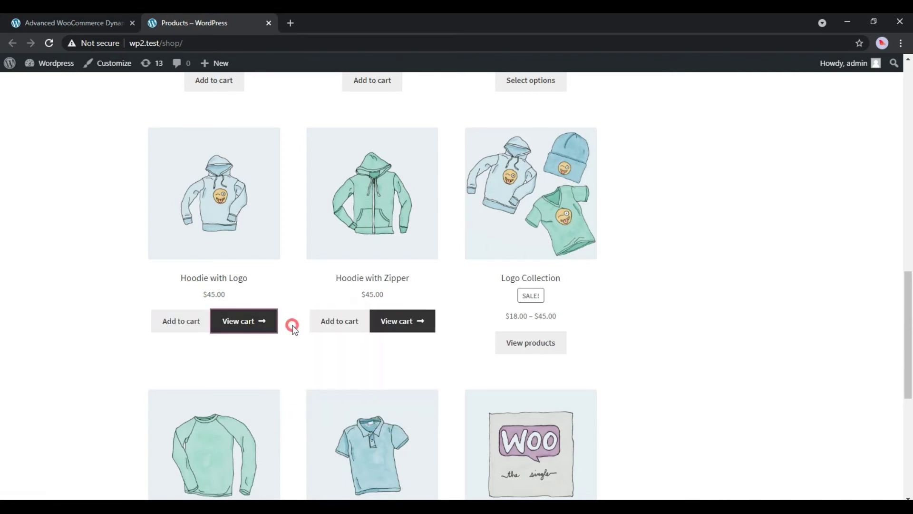
pyautogui.click(312, 22)
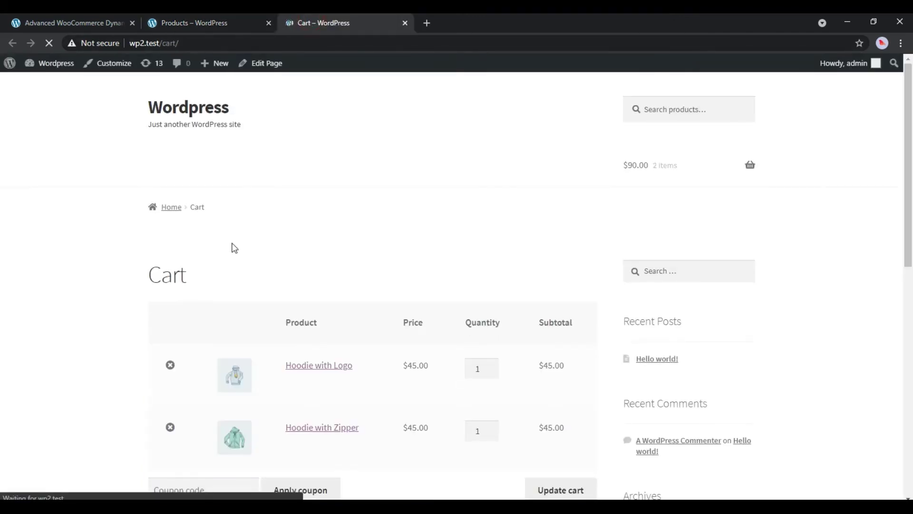
pyautogui.scroll(-4, 419, 257)
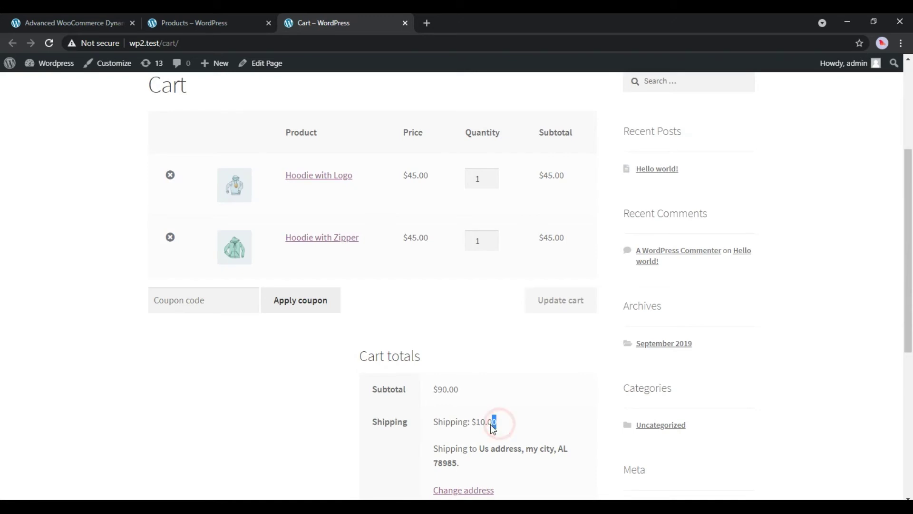
pyautogui.click(434, 424)
# Set the quantity of both hoodies in the cart to 2 and update the cart.
pyautogui.click(491, 238)
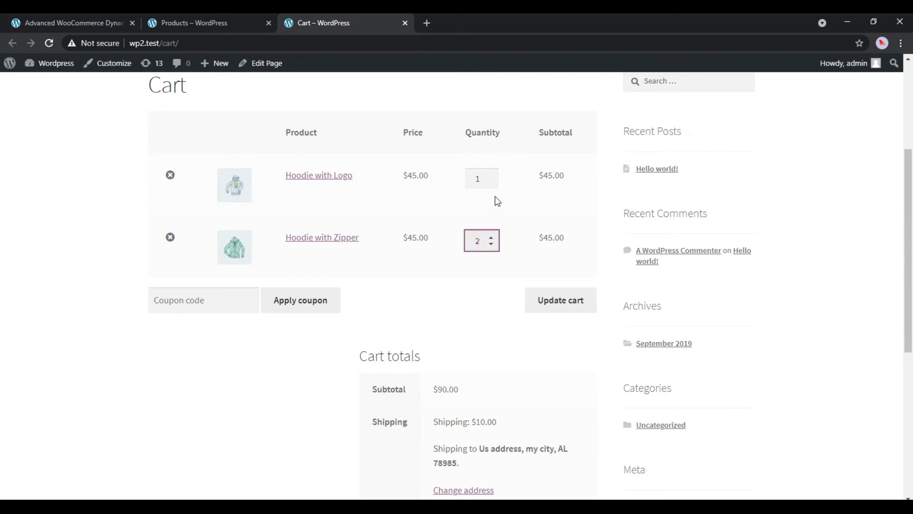
pyautogui.click(492, 176)
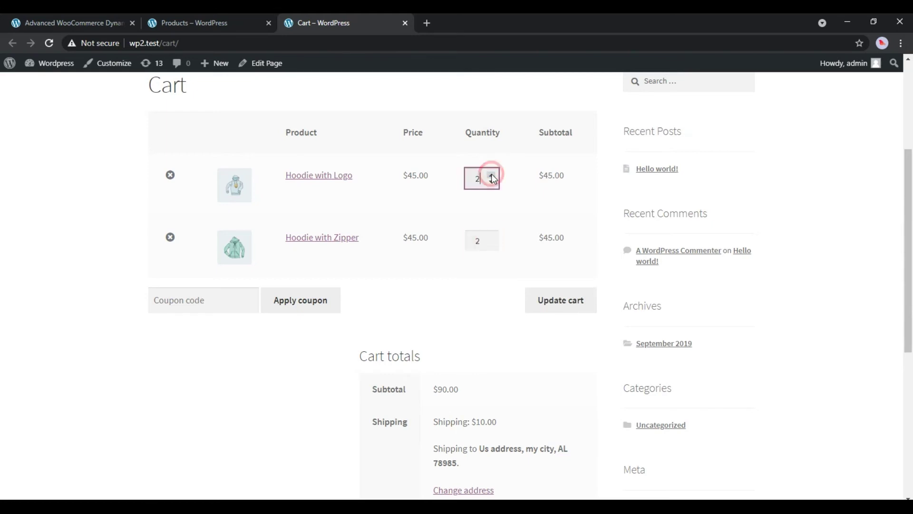
pyautogui.click(559, 296)
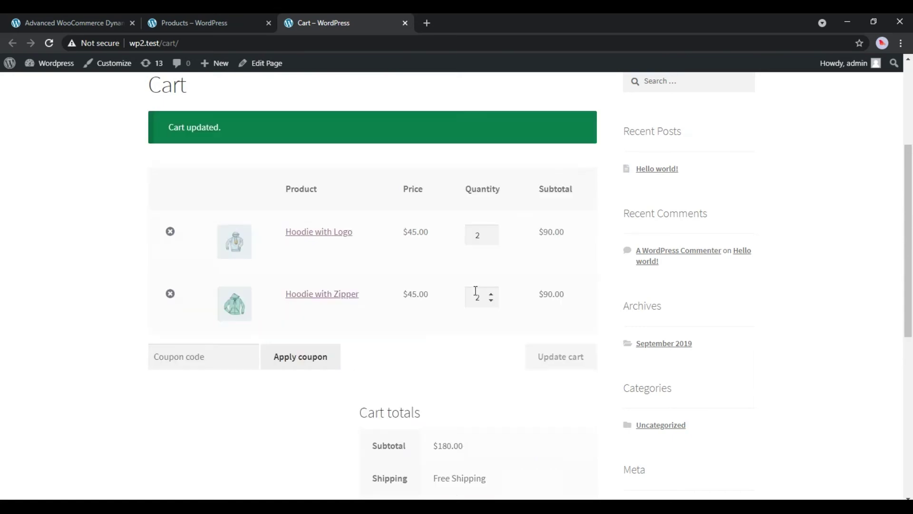
# Check the shipping method and subtotal in the cart totals.
pyautogui.scroll(-4, 476, 333)
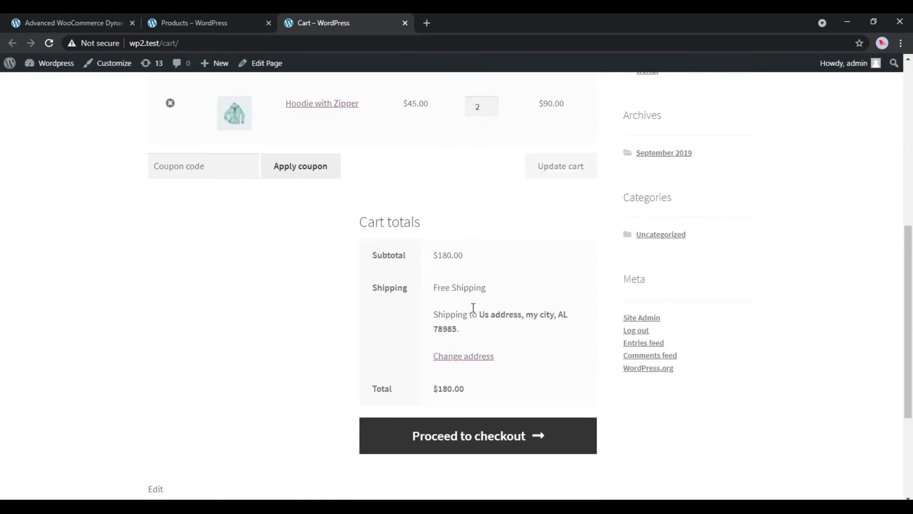
pyautogui.moveTo(487, 290); pyautogui.dragTo(431, 289)
pyautogui.moveTo(464, 255); pyautogui.dragTo(432, 256)
pyautogui.click(427, 273)
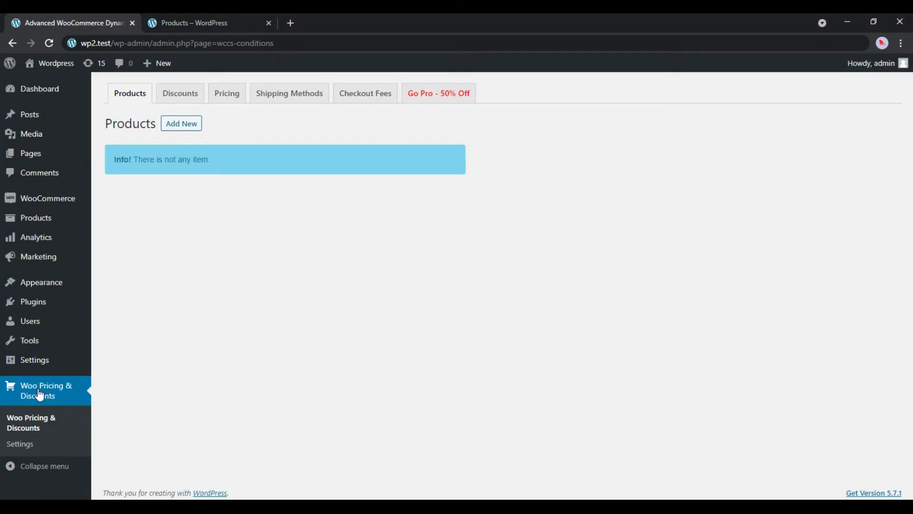
# Create a new shipping method named "Regular" with the private note "Regular shipping method for number of cart items under 4".
pyautogui.click(285, 101)
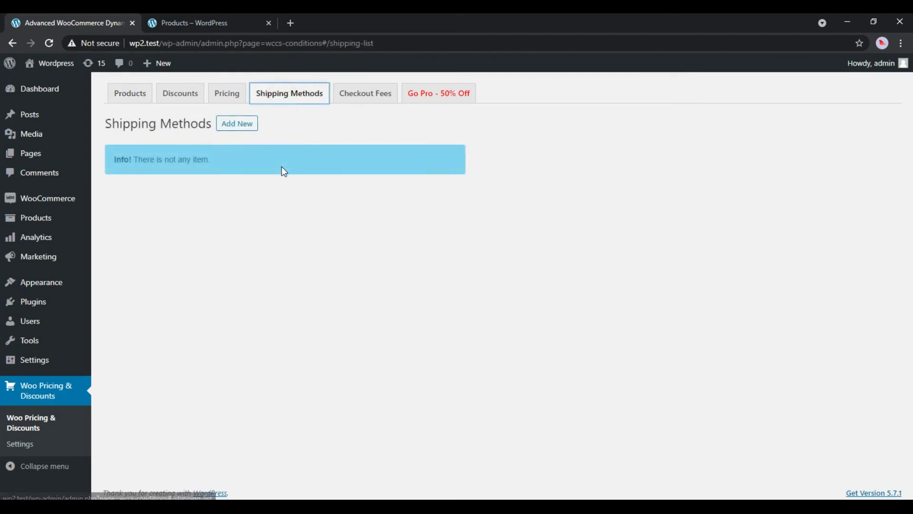
pyautogui.click(247, 136)
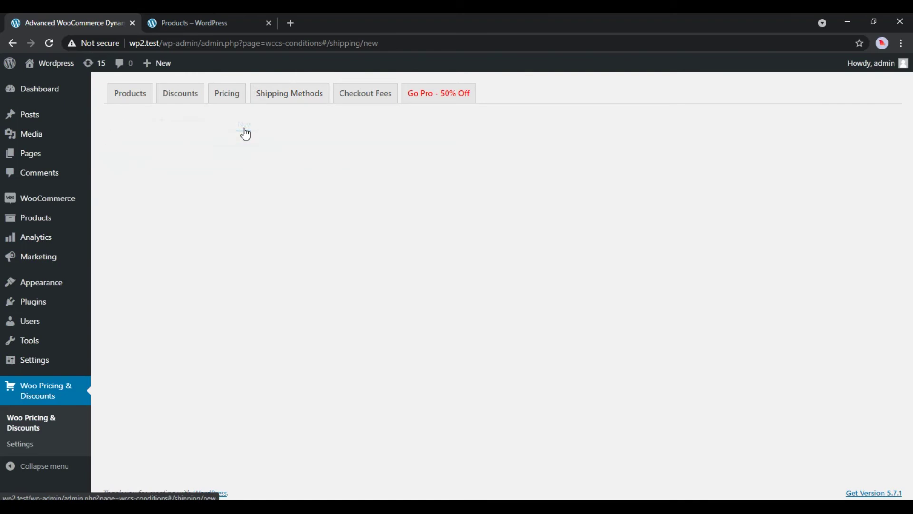
pyautogui.doubleClick(271, 149)
pyautogui.write('Regular')
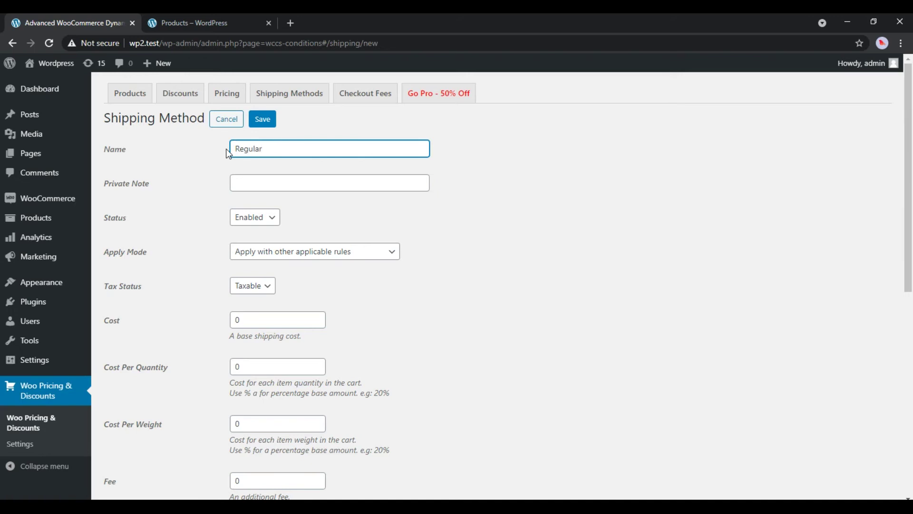
pyautogui.click(261, 181)
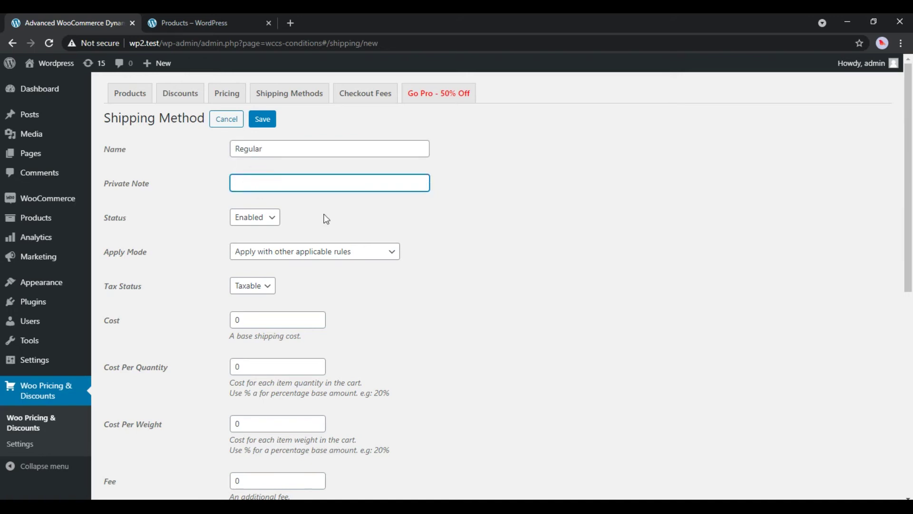
pyautogui.write('Regular shipping method for ')
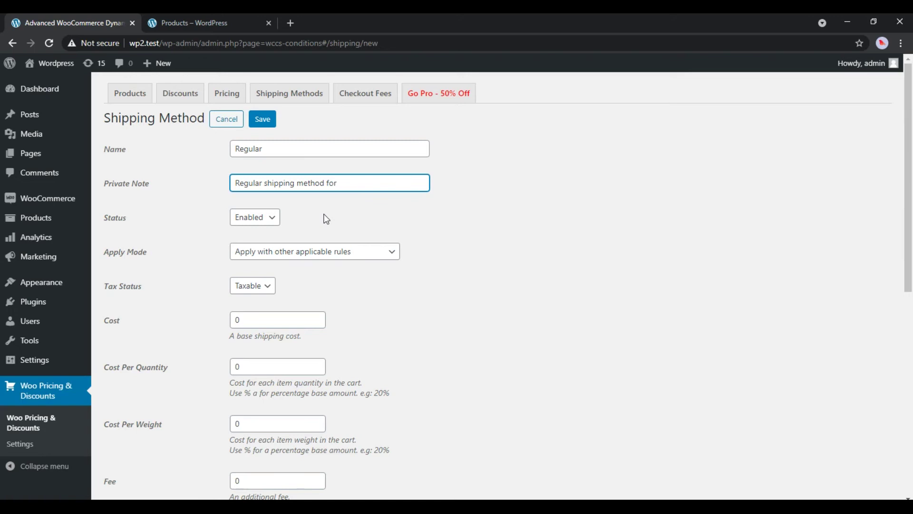
pyautogui.write('number of cart items under')
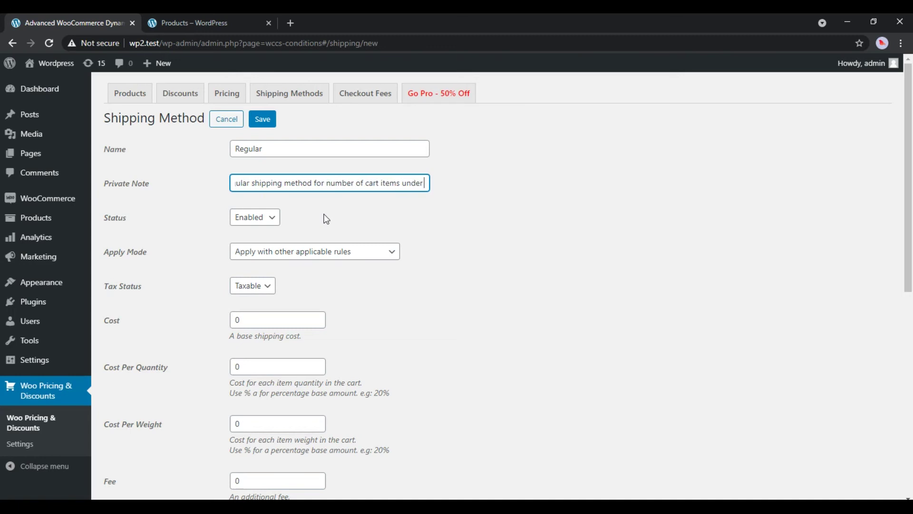
pyautogui.write(' 4')
pyautogui.click(326, 218)
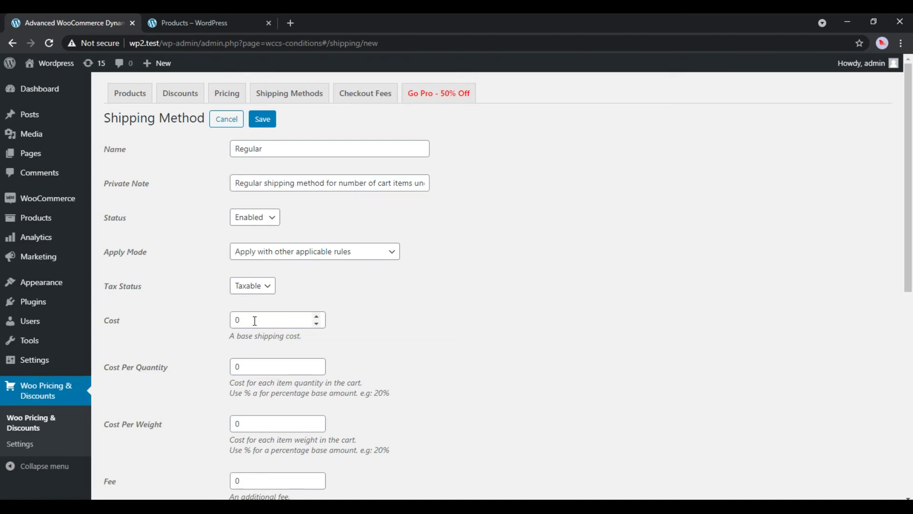
# Set the base shipping cost of the Regular shipping method to 20.
pyautogui.moveTo(255, 321); pyautogui.dragTo(234, 321)
pyautogui.write('20')
pyautogui.click(208, 335)
pyautogui.scroll(-4, 207, 336)
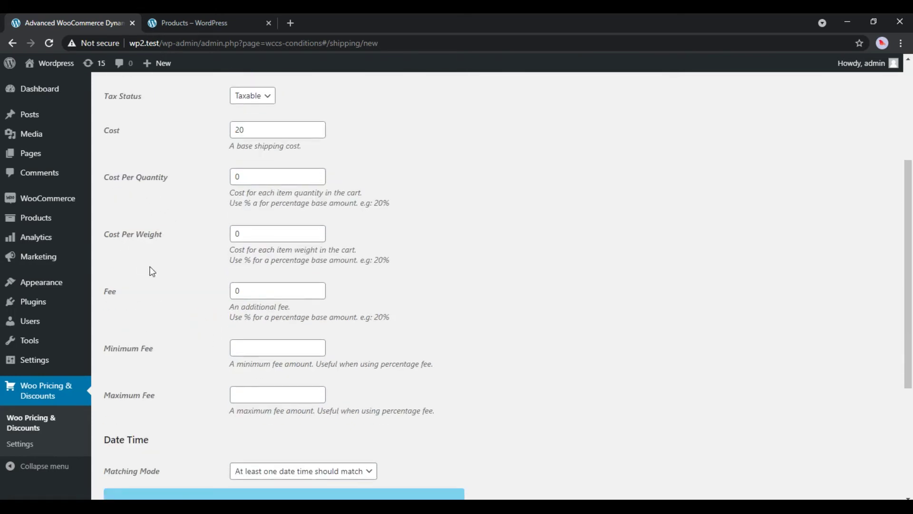
pyautogui.scroll(-4, 151, 269)
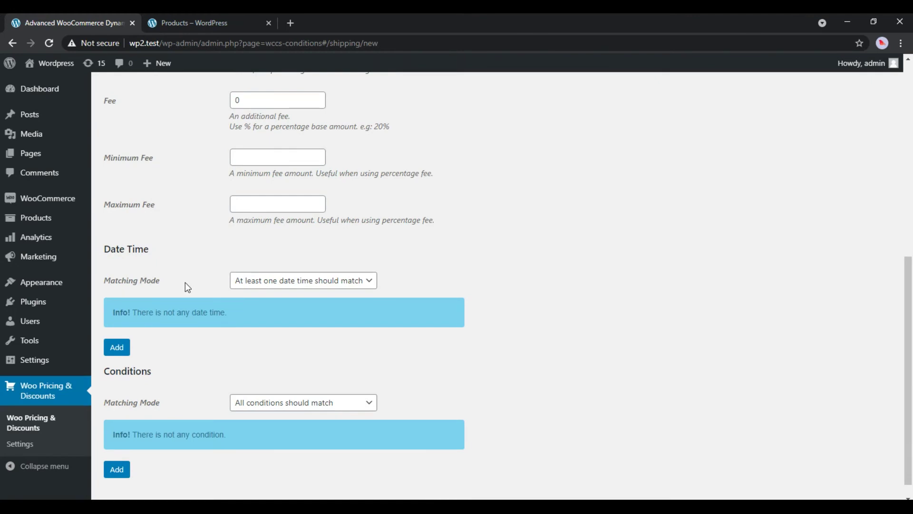
pyautogui.scroll(-1, 186, 283)
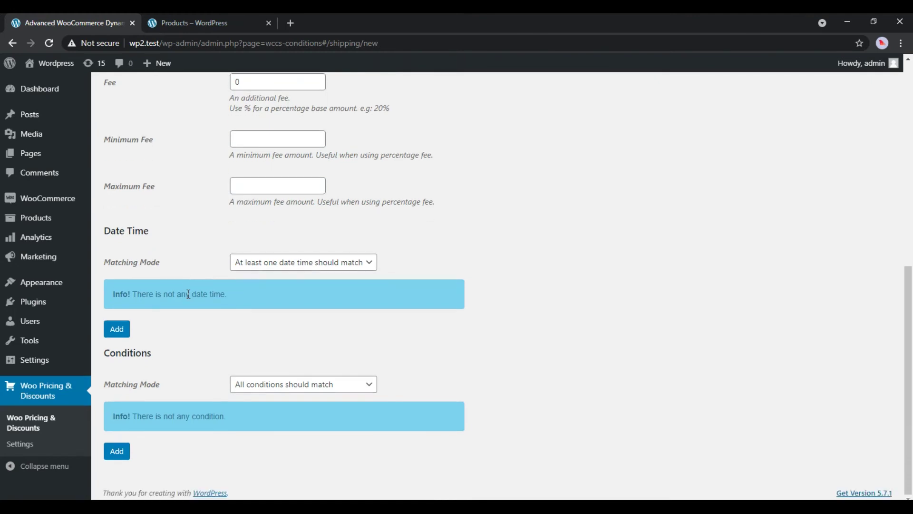
# Save the Regular shipping method and return to the list of shipping methods.
pyautogui.scroll(8, 189, 289)
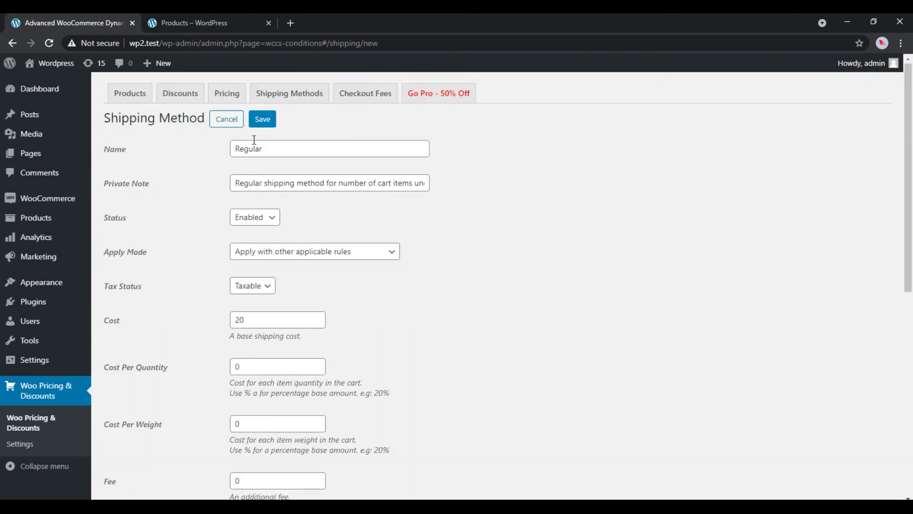
pyautogui.click(262, 121)
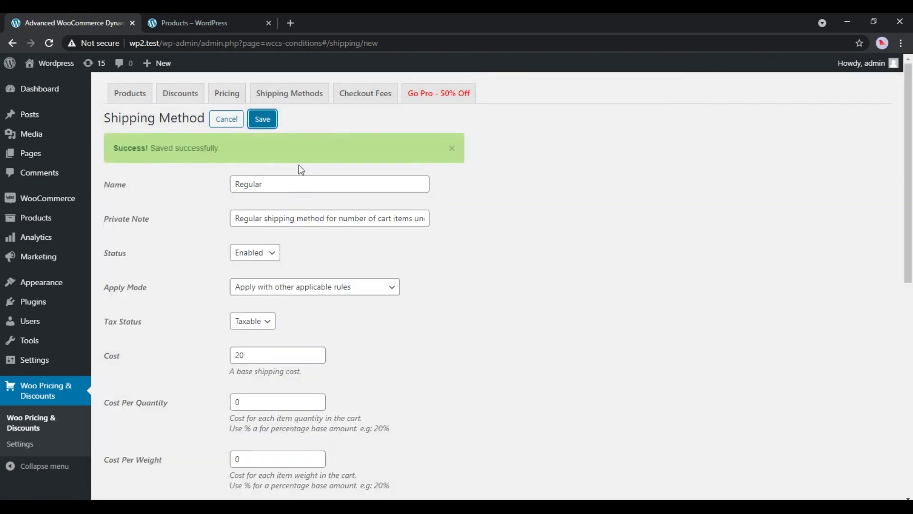
pyautogui.click(229, 120)
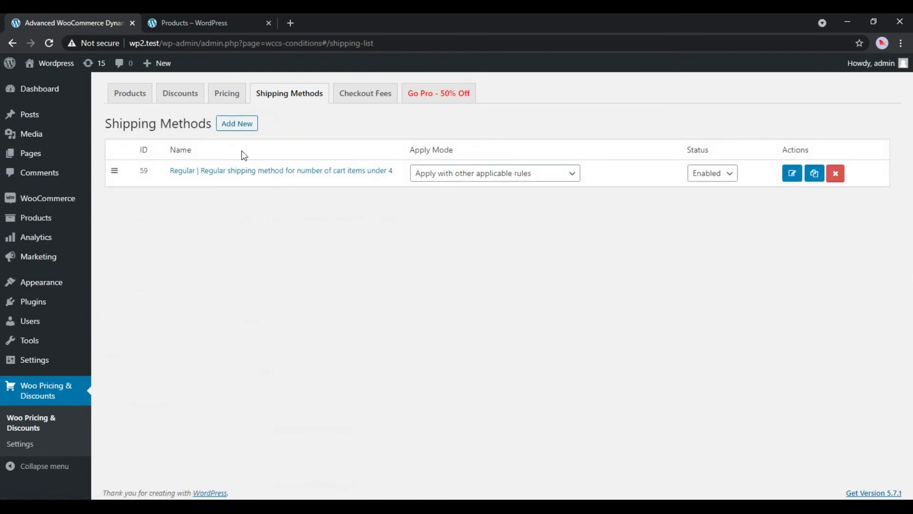
# Create a new shipping method named "Free Shipping" with the private note "Free shipping for number of cart items greater than 4".
pyautogui.click(237, 124)
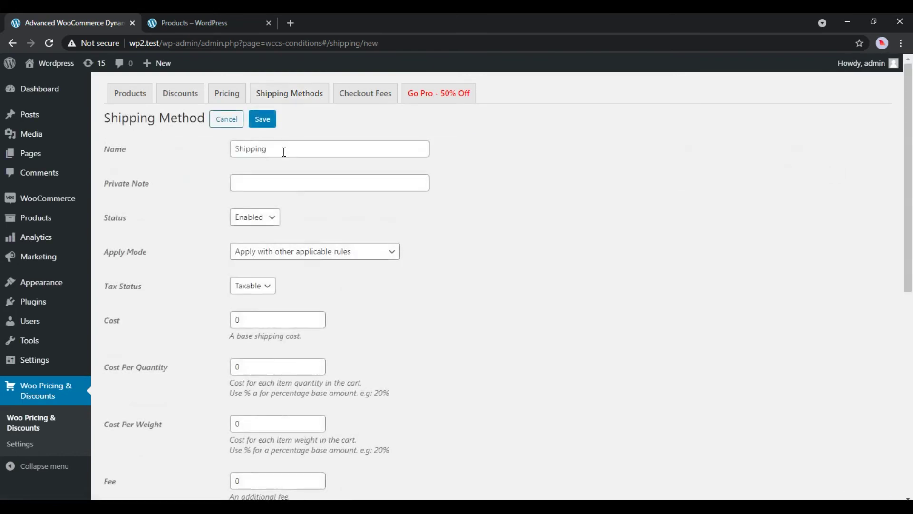
pyautogui.click(236, 148)
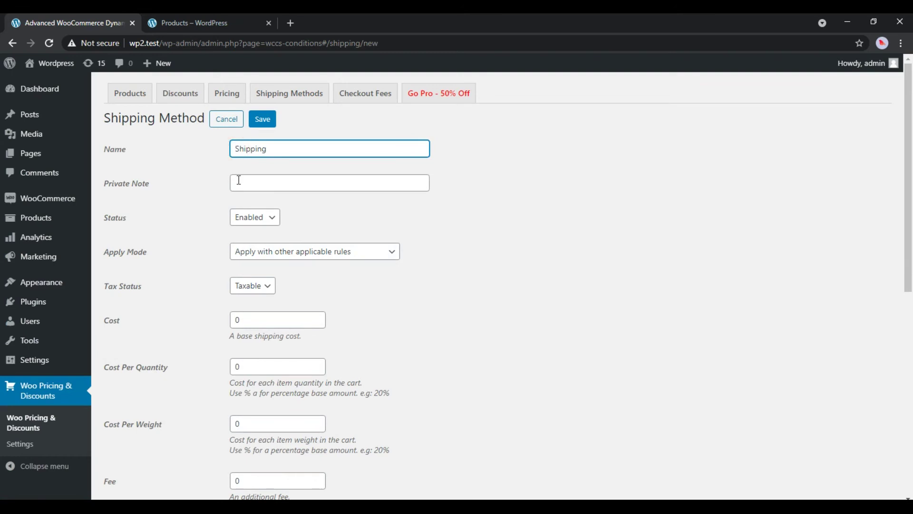
pyautogui.write('Free')
pyautogui.click(269, 183)
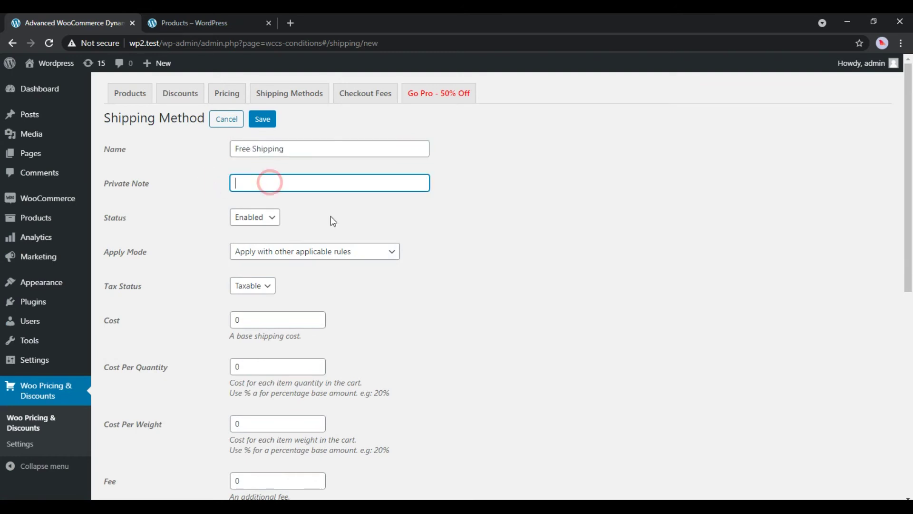
pyautogui.write('Free shipping fo')
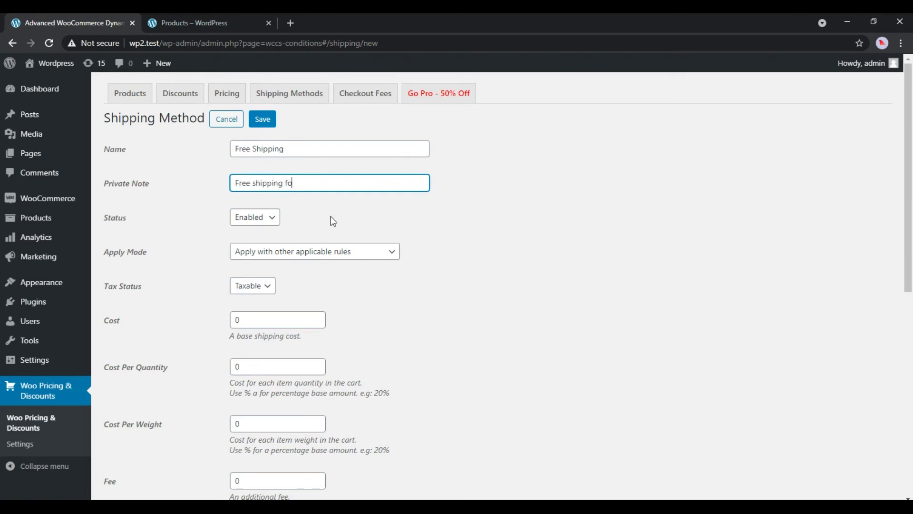
pyautogui.write('r number of cart items grea')
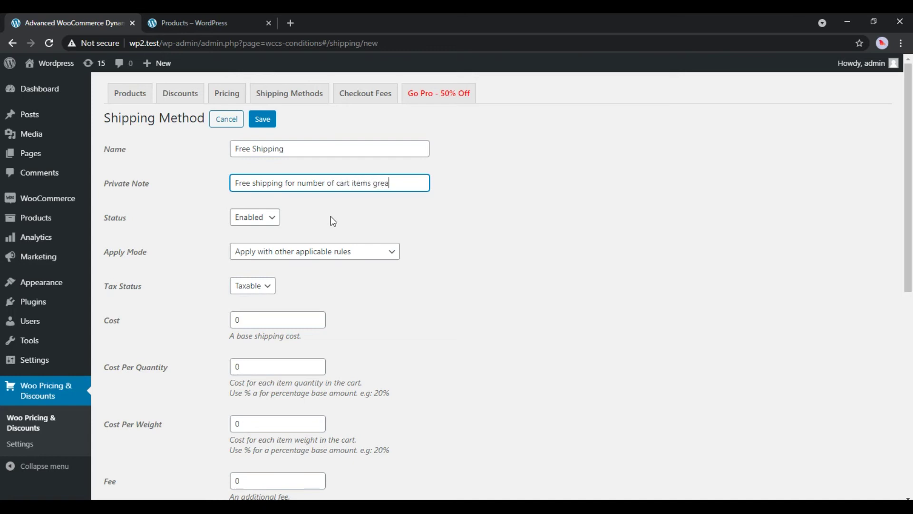
pyautogui.write('ter than 4')
pyautogui.click(180, 206)
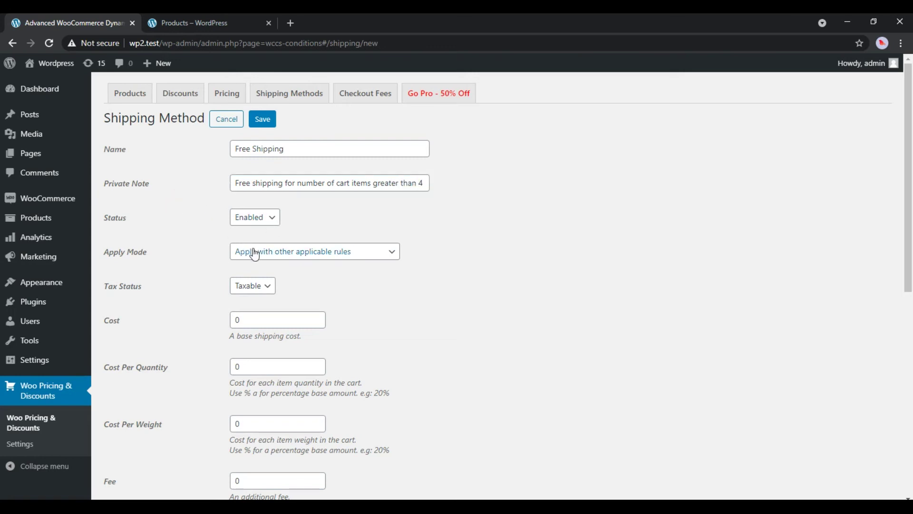
# Set the Free Shipping method's apply mode to "Apply this rule and disregard other rules", keeping its base cost at 0.
pyautogui.click(295, 252)
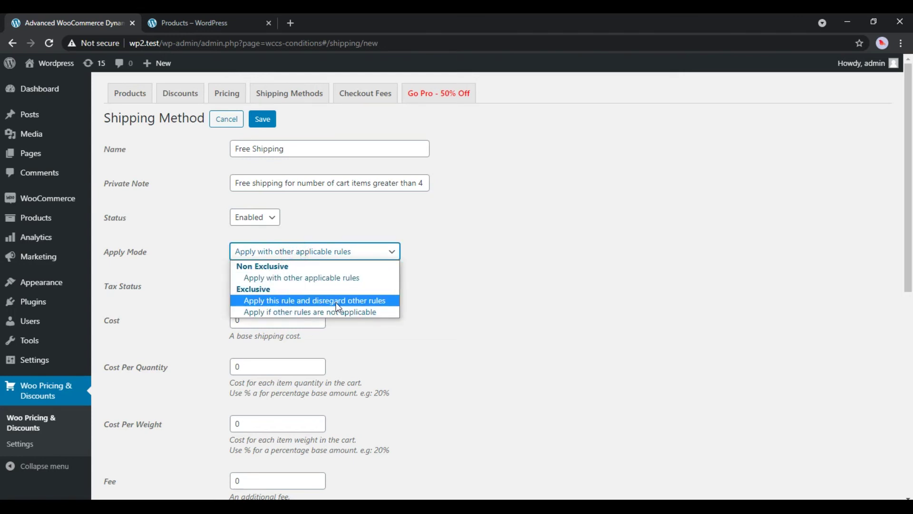
pyautogui.click(306, 300)
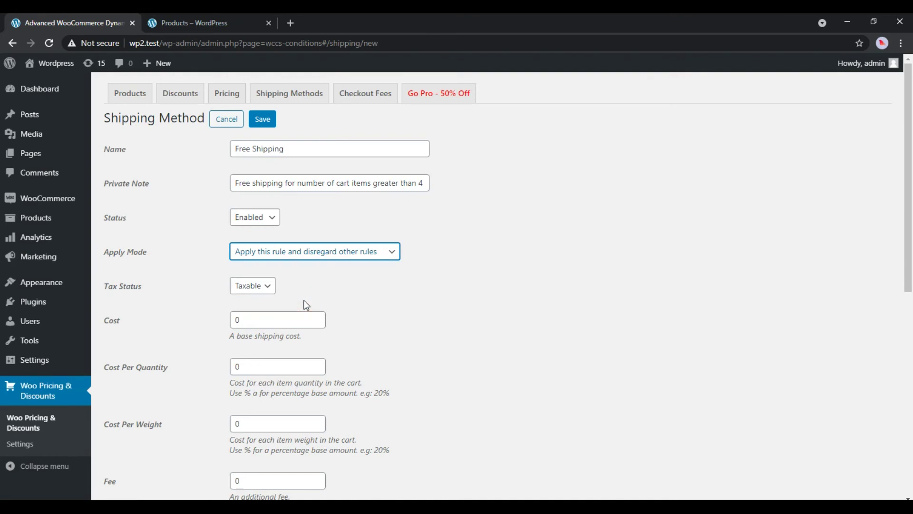
pyautogui.click(252, 318)
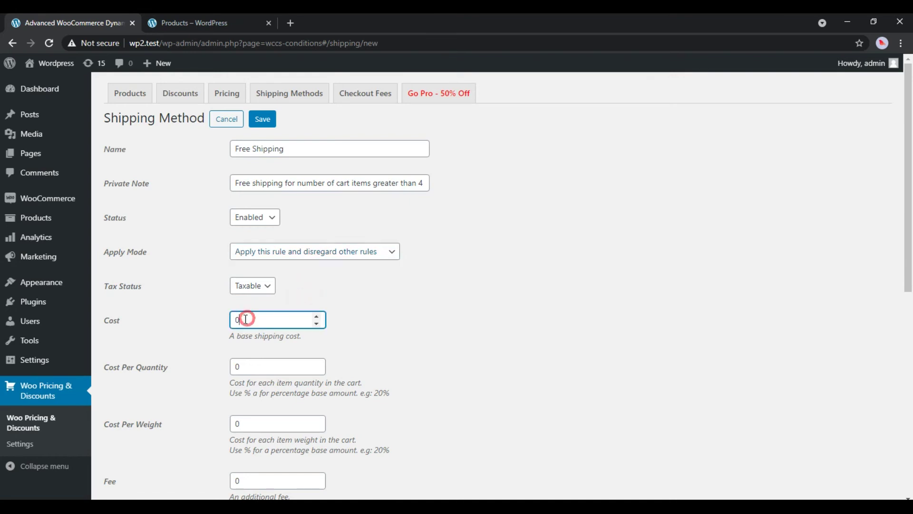
pyautogui.click(203, 322)
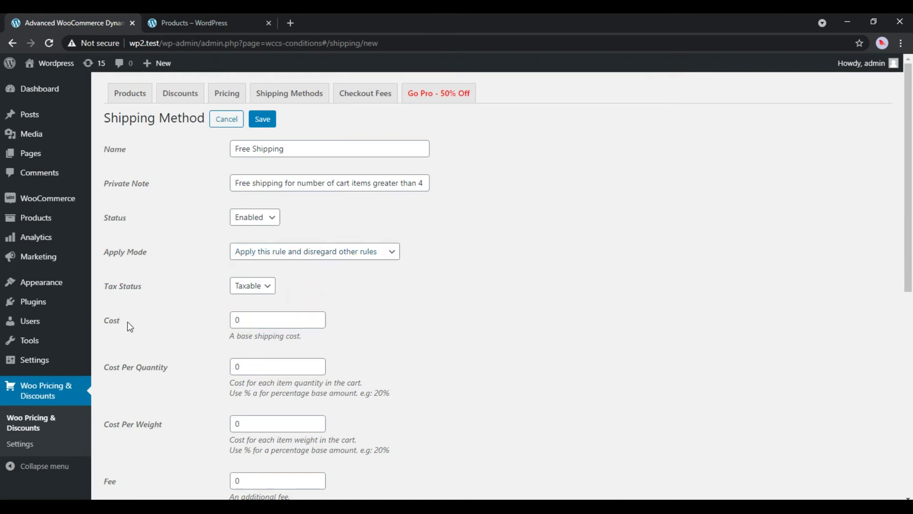
# Add a "Number of cart items" condition to the Free Shipping method with the "Greater than" comparison and fill in its threshold.
pyautogui.scroll(-3, 171, 318)
pyautogui.scroll(-5, 168, 315)
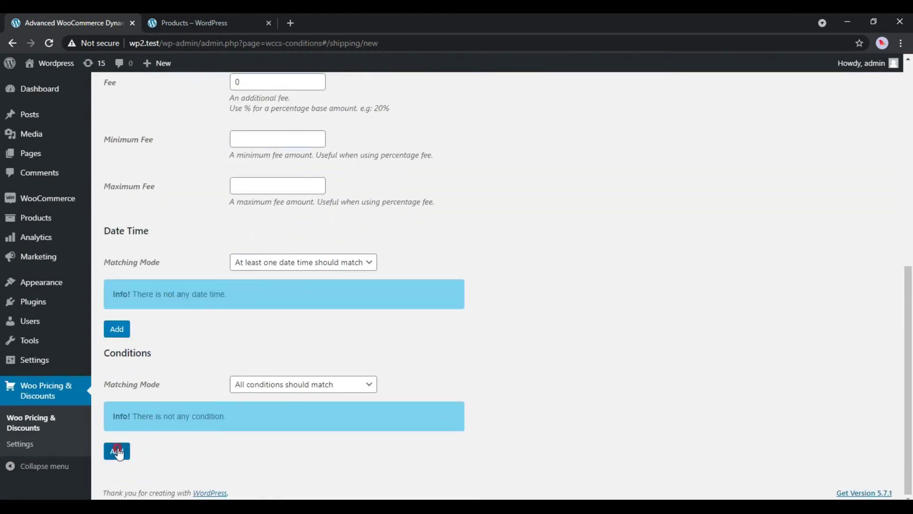
pyautogui.click(118, 451)
pyautogui.scroll(-1, 198, 409)
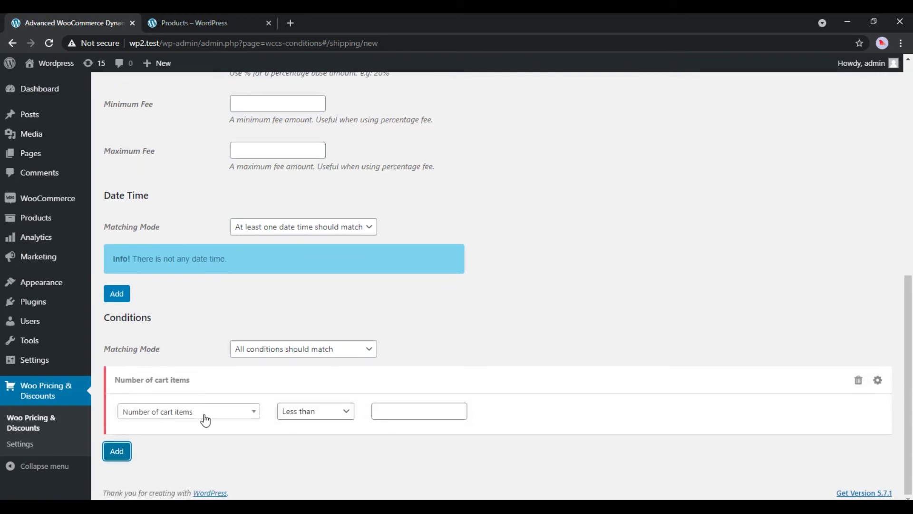
pyautogui.click(201, 415)
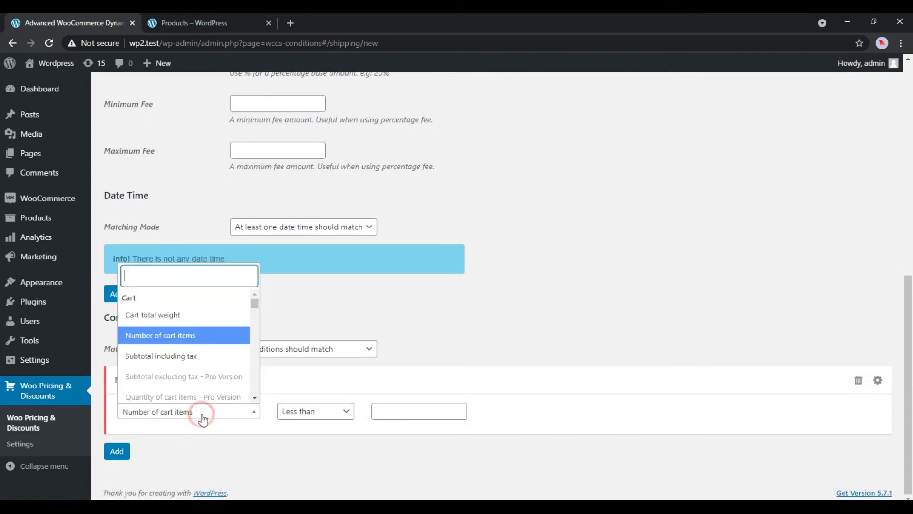
pyautogui.click(171, 336)
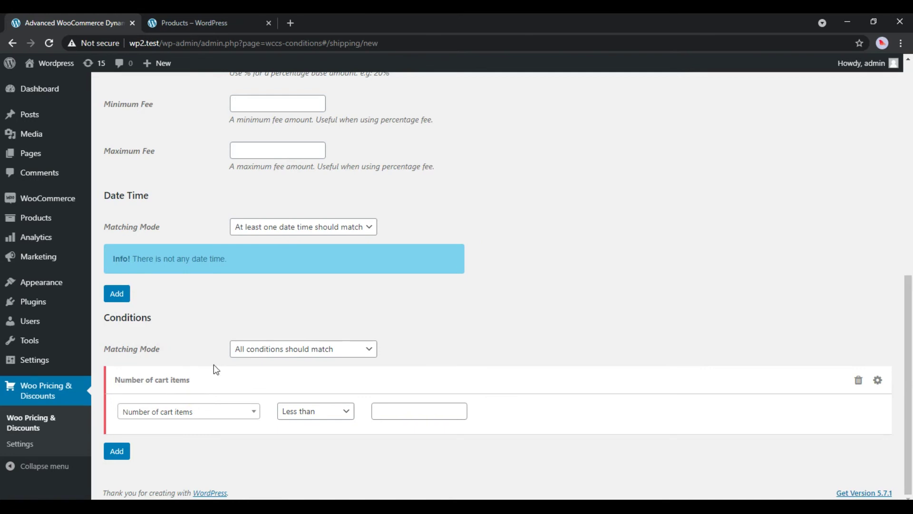
pyautogui.click(315, 411)
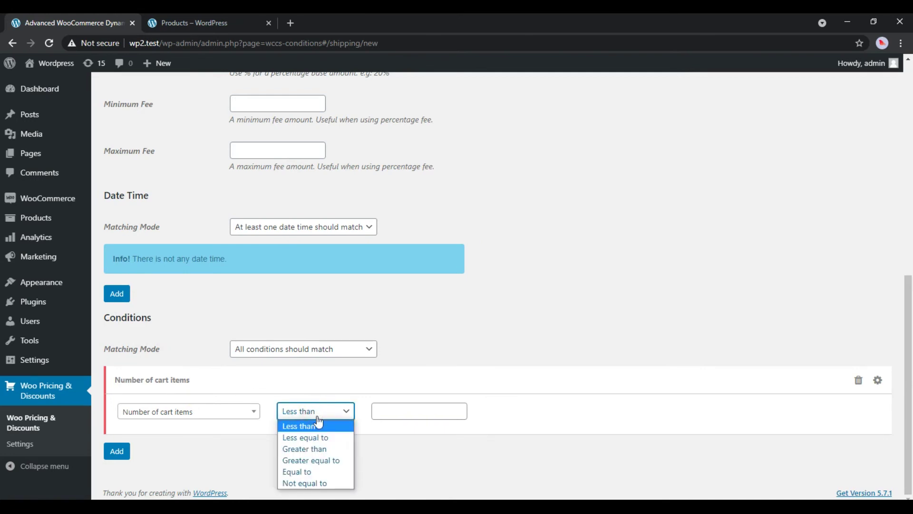
pyautogui.click(307, 449)
pyautogui.click(400, 413)
pyautogui.click(405, 330)
# Save the Free Shipping method and return to the list of shipping methods.
pyautogui.scroll(10, 405, 330)
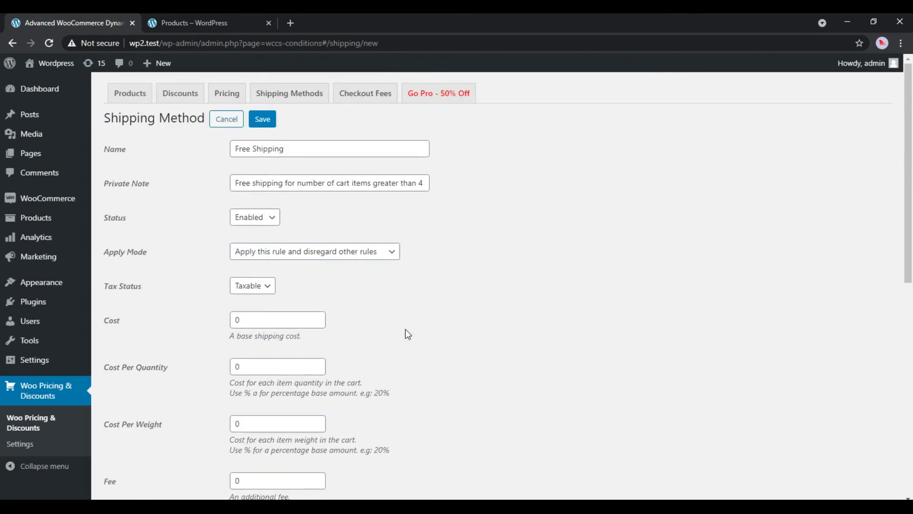
pyautogui.click(263, 120)
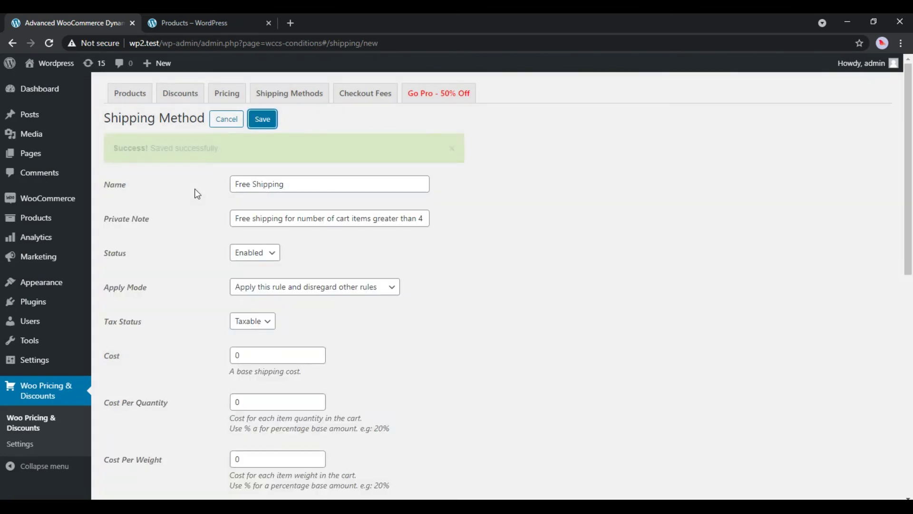
pyautogui.click(230, 121)
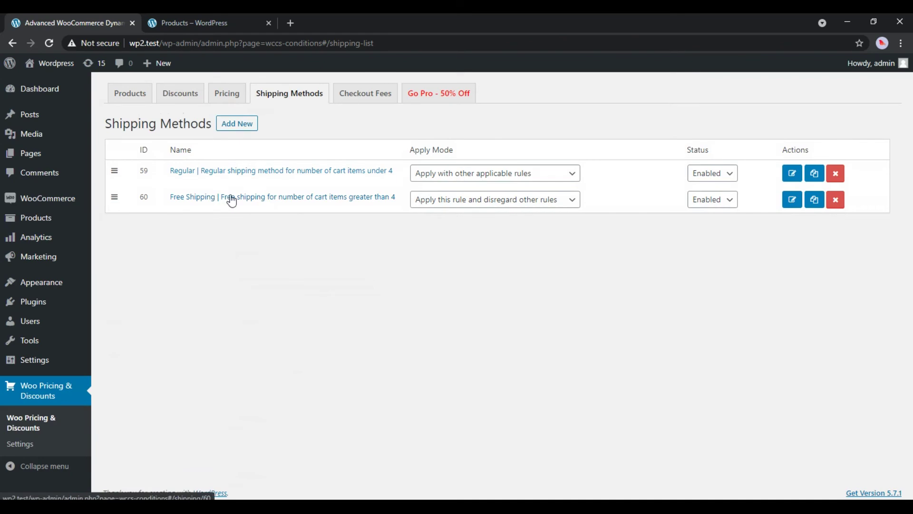
# Add the Album and the Hoodie with Zipper to the cart from the shop page.
pyautogui.click(200, 24)
pyautogui.scroll(-4, 97, 249)
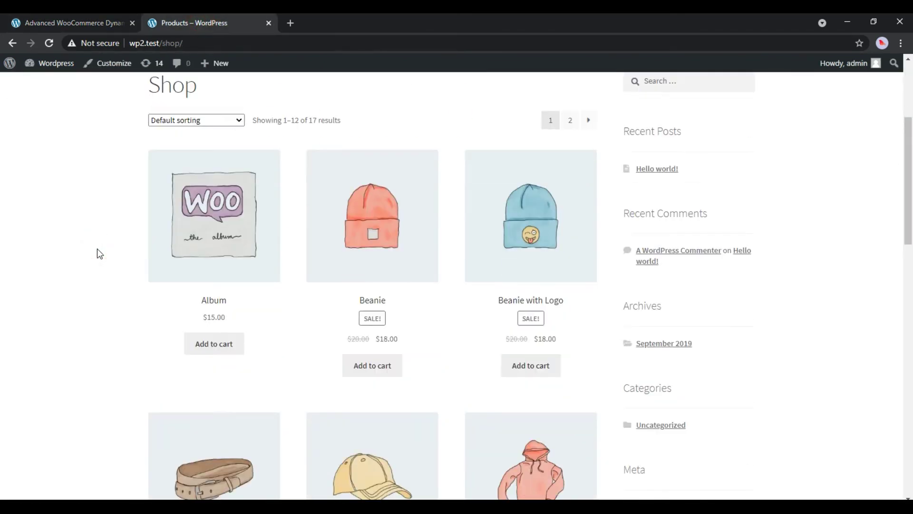
pyautogui.click(212, 343)
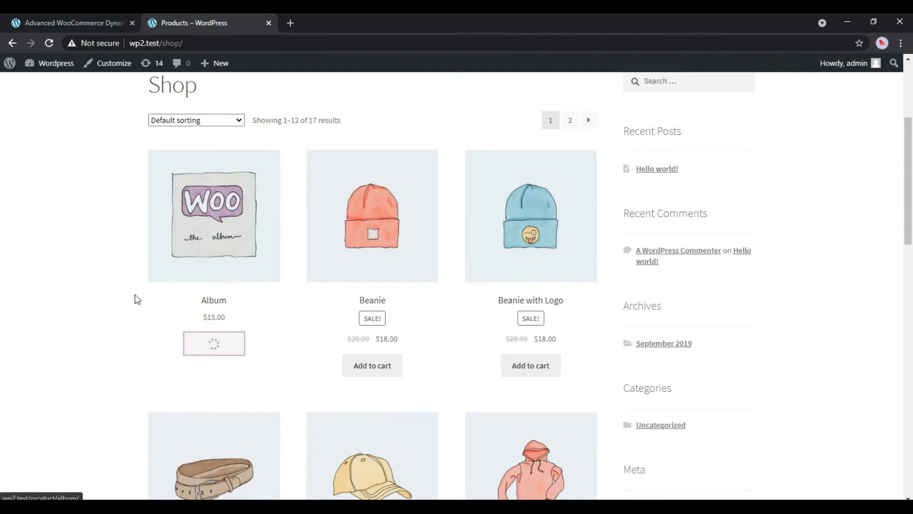
pyautogui.scroll(-5, 127, 293)
pyautogui.scroll(-3, 128, 294)
pyautogui.scroll(-4, 238, 294)
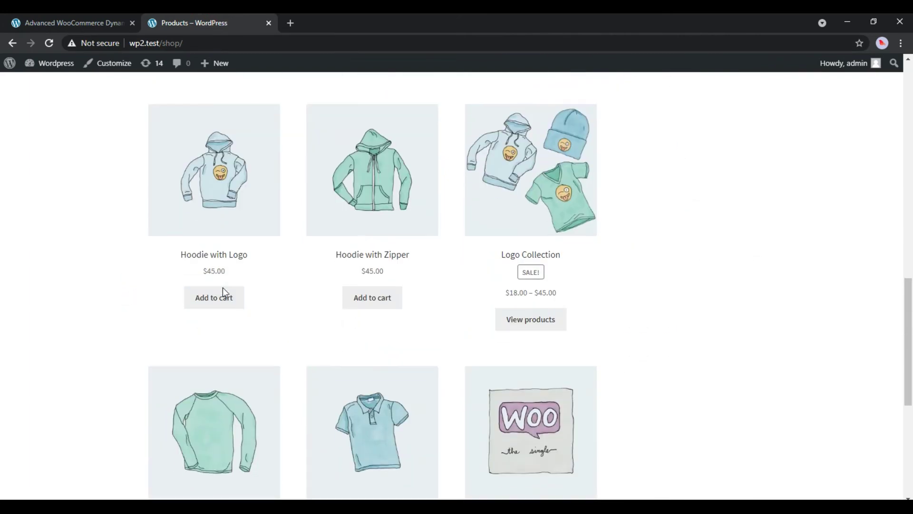
pyautogui.click(359, 299)
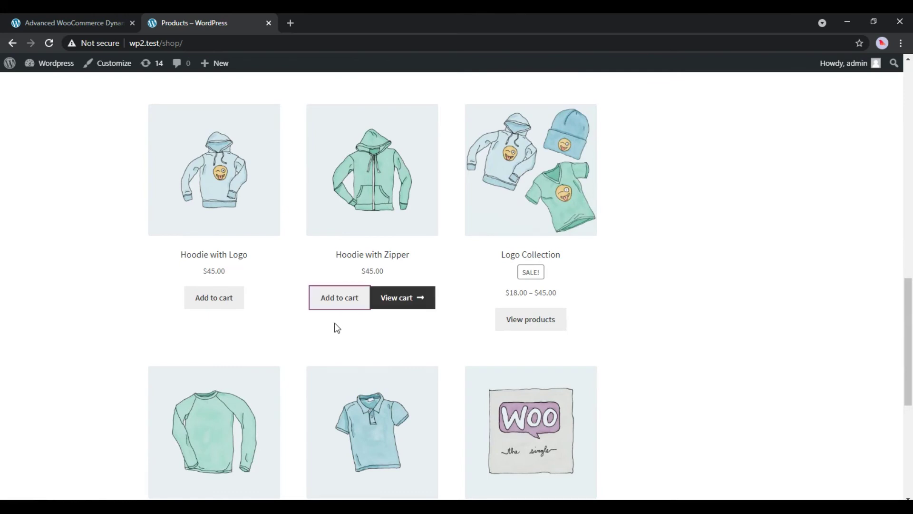
# Open the cart in a new browser tab and check the shipping method in the cart totals.
pyautogui.rightClick(395, 298)
pyautogui.click(419, 309)
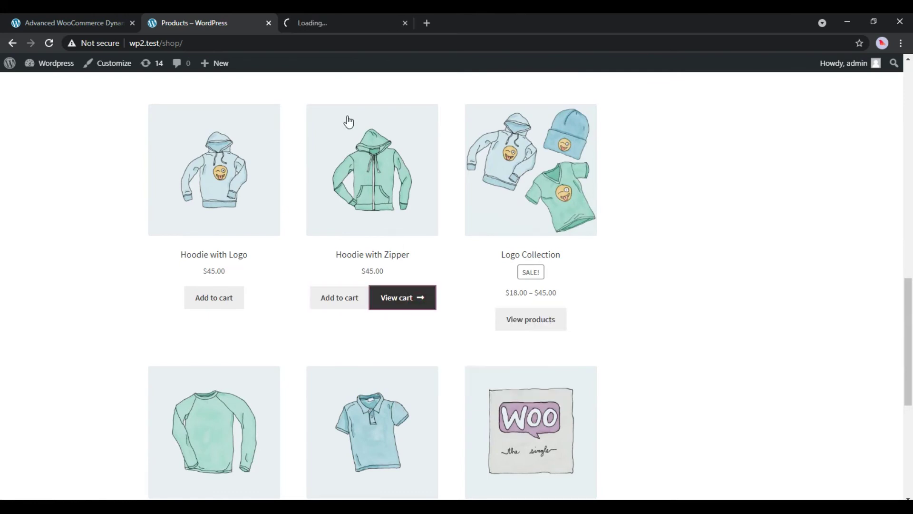
pyautogui.click(320, 23)
pyautogui.scroll(-4, 364, 240)
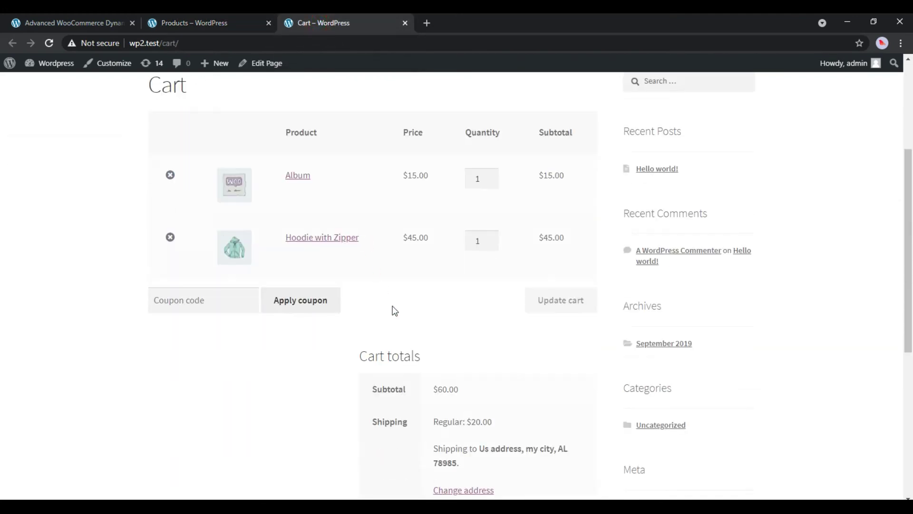
pyautogui.moveTo(492, 423); pyautogui.dragTo(448, 425)
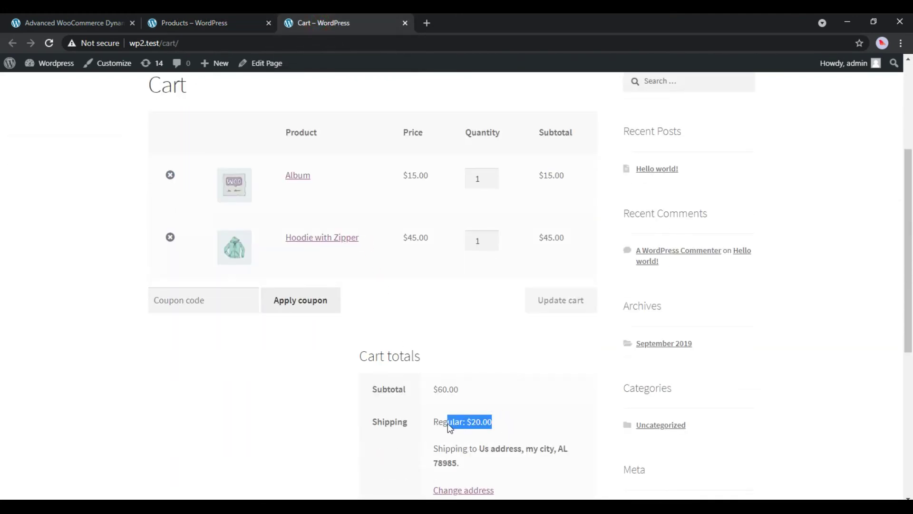
pyautogui.click(451, 404)
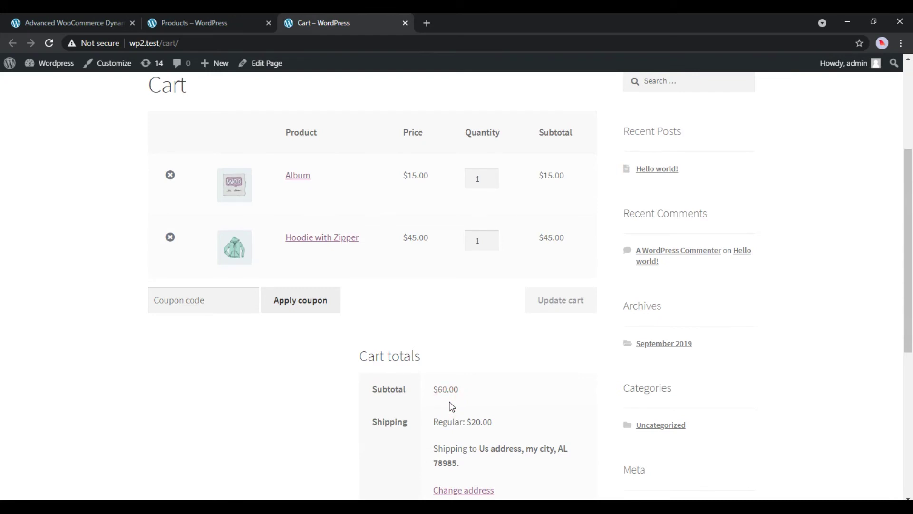
# Set the Hoodie with Zipper quantity to 2, update the cart and check the shipping method in the totals.
pyautogui.click(492, 238)
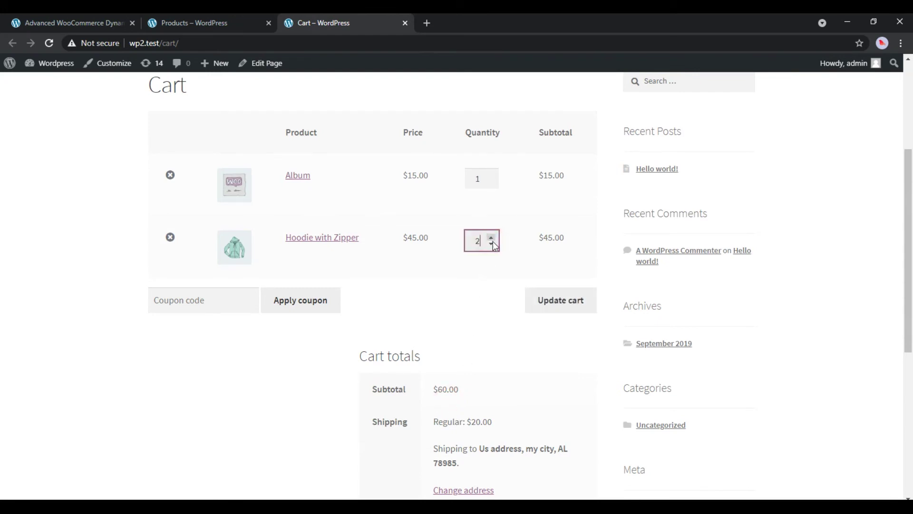
pyautogui.click(548, 304)
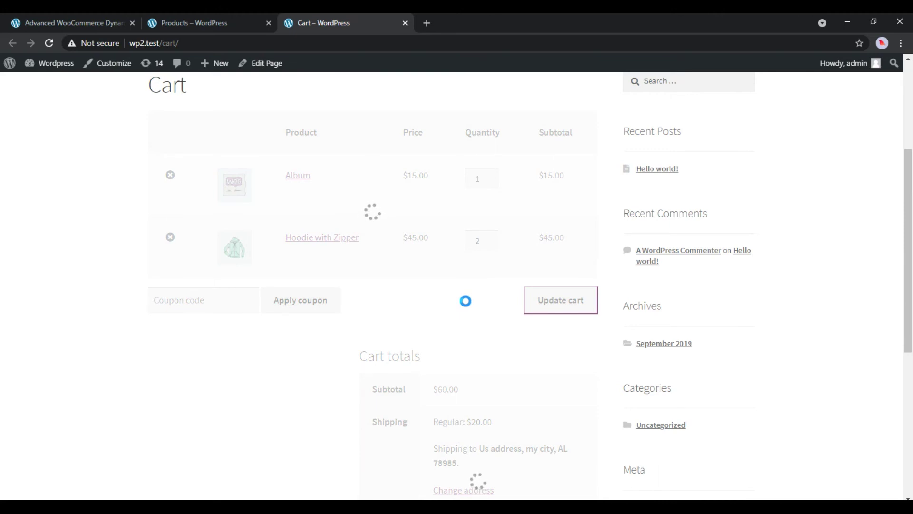
pyautogui.scroll(-4, 464, 342)
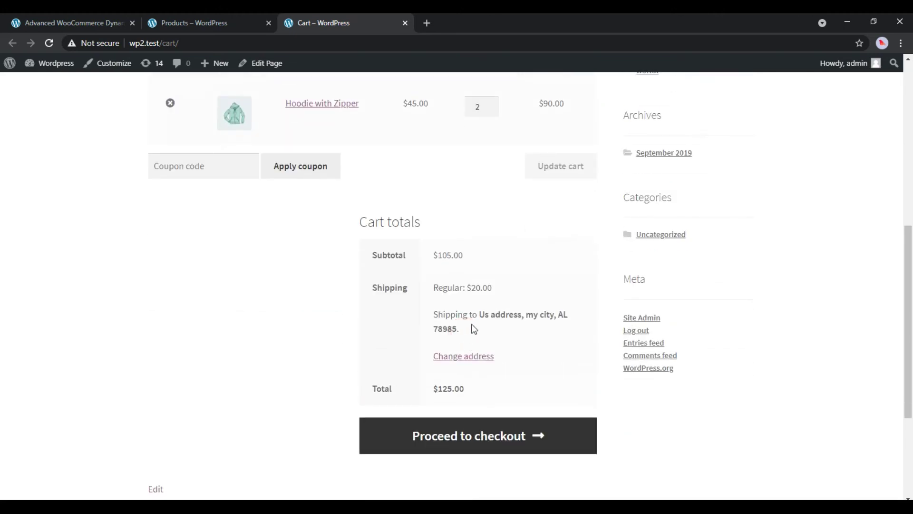
pyautogui.moveTo(490, 290); pyautogui.dragTo(416, 274)
pyautogui.click(416, 274)
# Set the Album quantity to 3 and update the cart.
pyautogui.scroll(4, 415, 274)
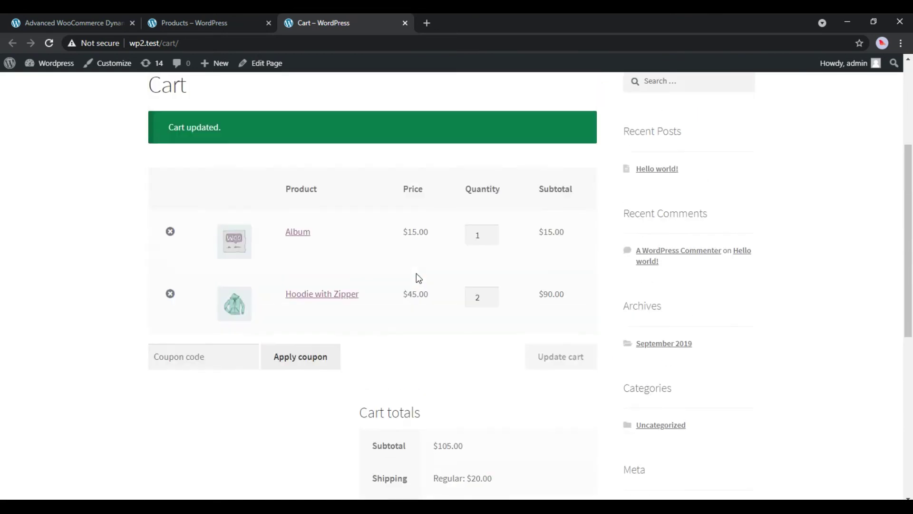
pyautogui.click(491, 233)
pyautogui.click(491, 233)
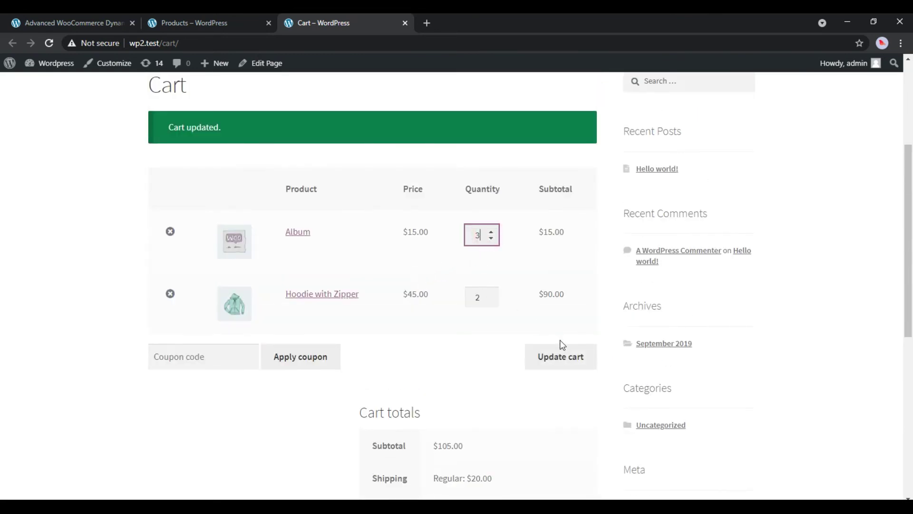
pyautogui.click(568, 356)
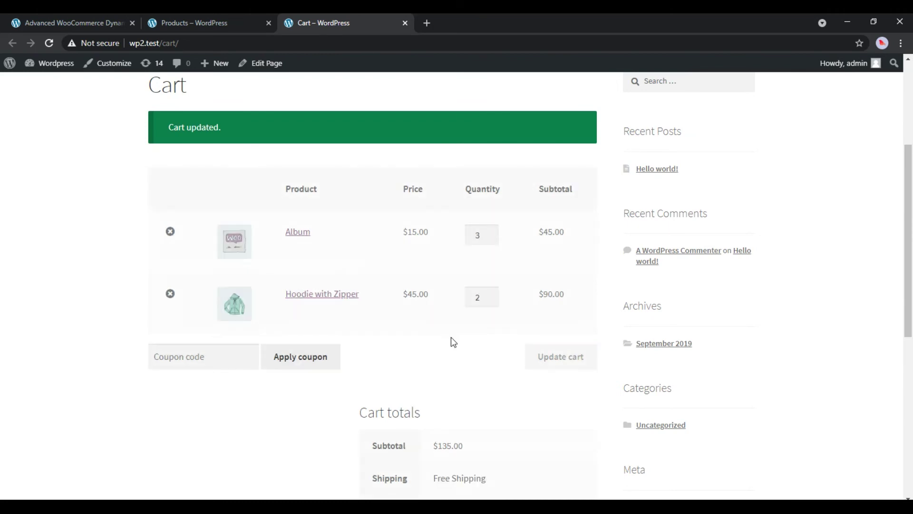
# Check the shipping method in the cart totals against the Album and Hoodie with Zipper quantities.
pyautogui.scroll(-4, 452, 342)
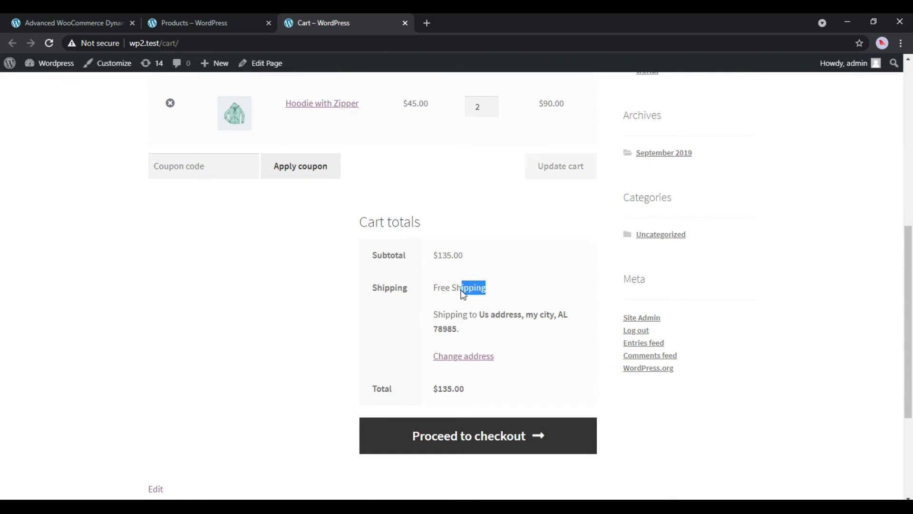
pyautogui.moveTo(410, 291); pyautogui.dragTo(374, 291)
pyautogui.click(391, 309)
pyautogui.scroll(4, 394, 312)
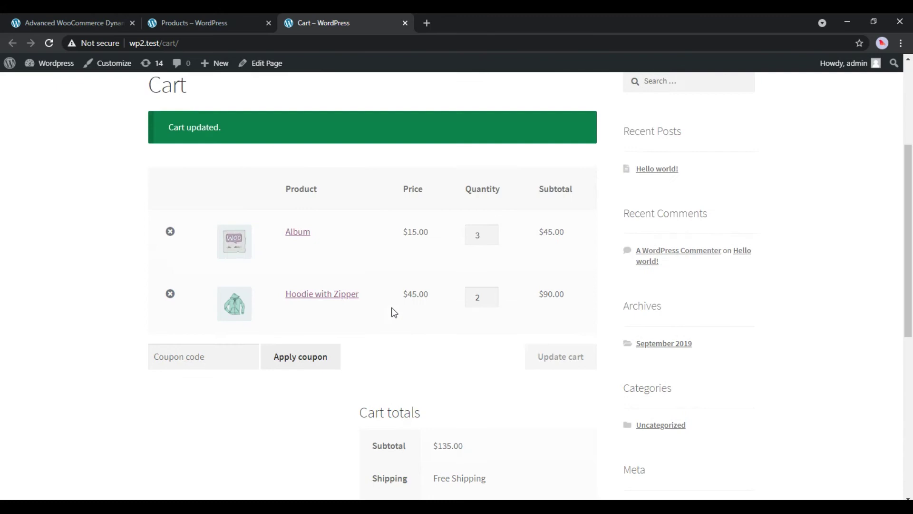
pyautogui.doubleClick(478, 296)
pyautogui.doubleClick(483, 237)
pyautogui.click(444, 276)
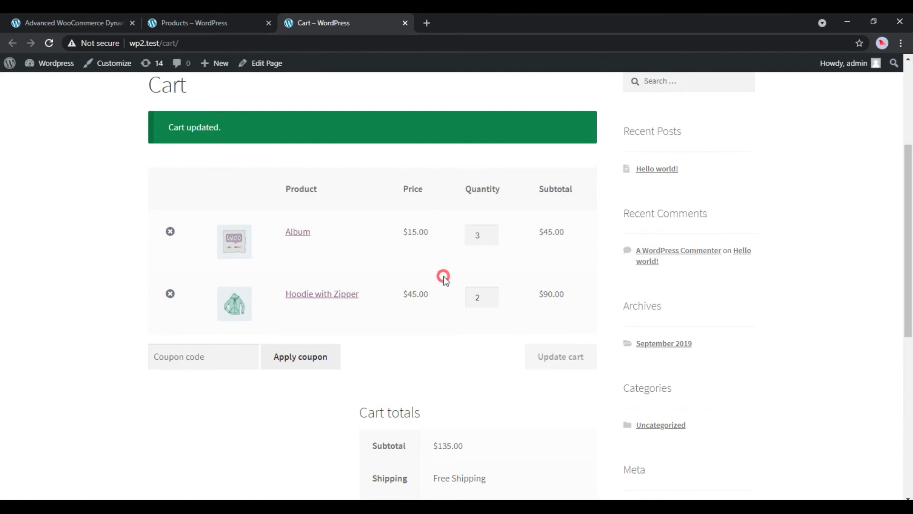
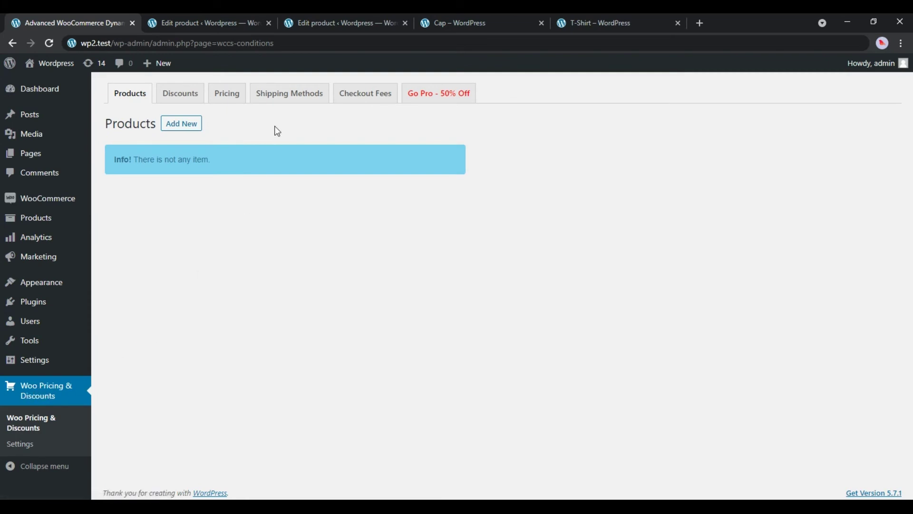
# Start a new shipping method named "Regular" with the private note "Regular shipping for weight under 20".
pyautogui.click(297, 99)
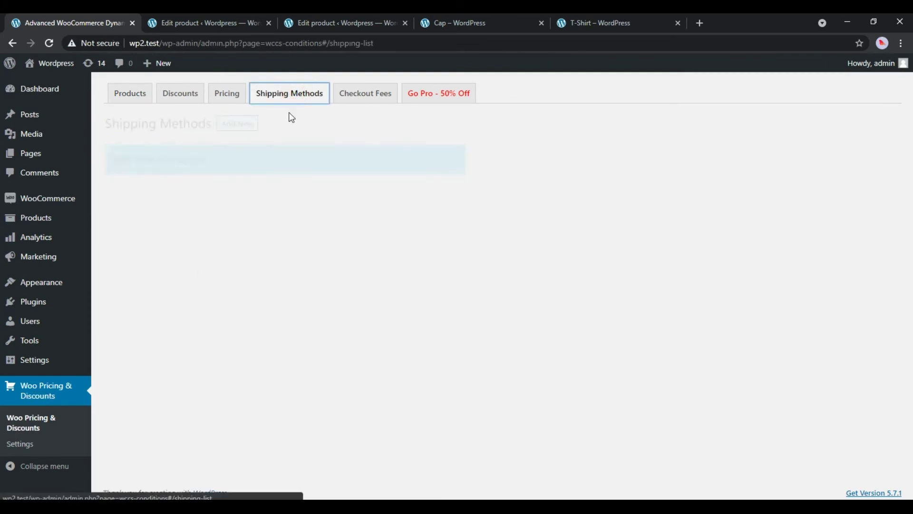
pyautogui.click(241, 128)
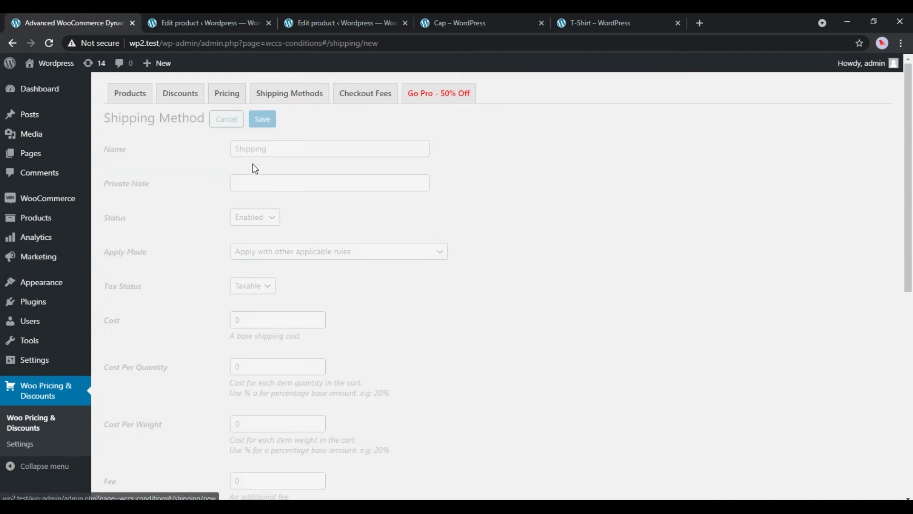
pyautogui.doubleClick(275, 144)
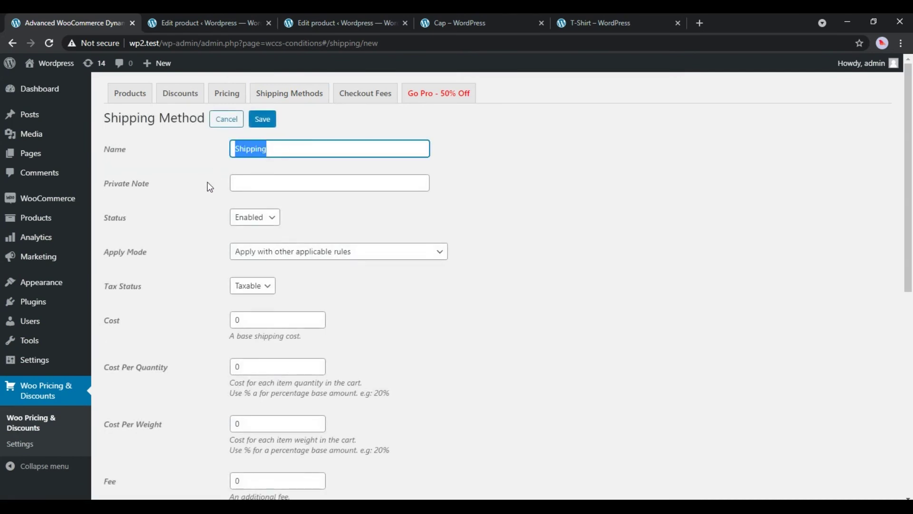
pyautogui.write('Regular')
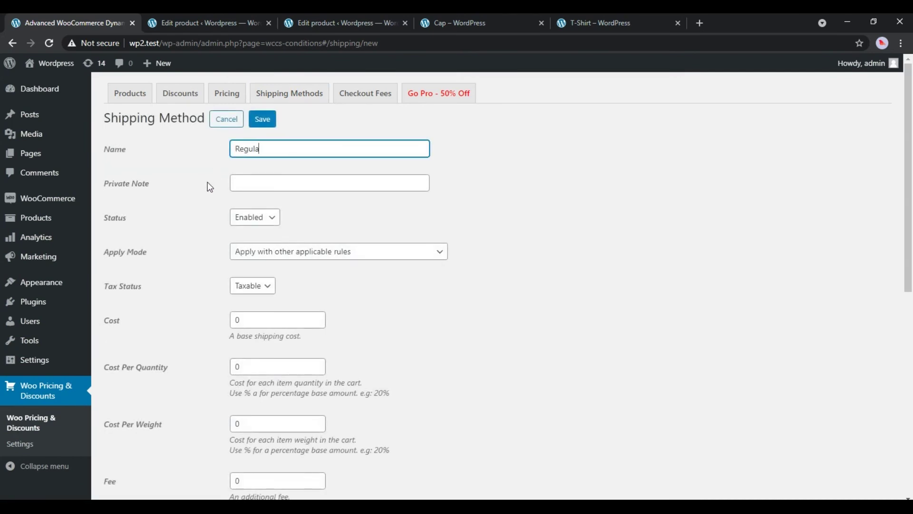
pyautogui.click(247, 183)
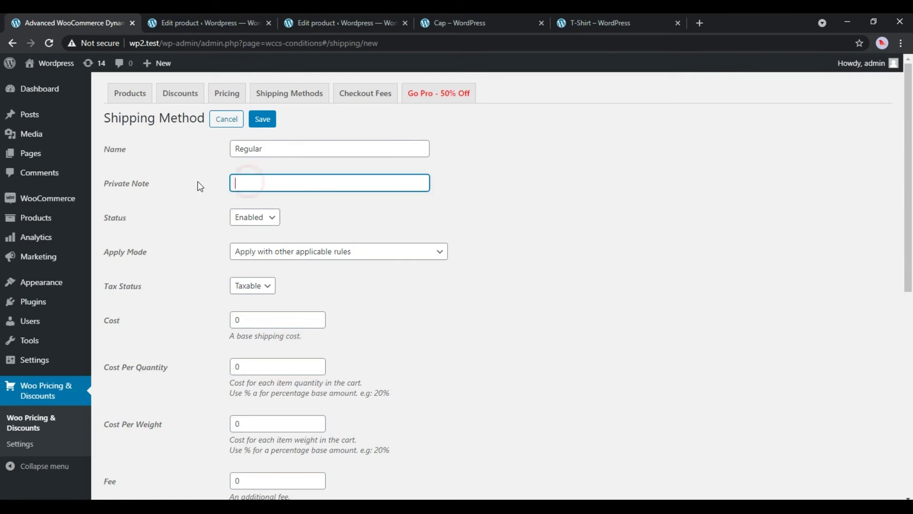
pyautogui.write('Regular shipping')
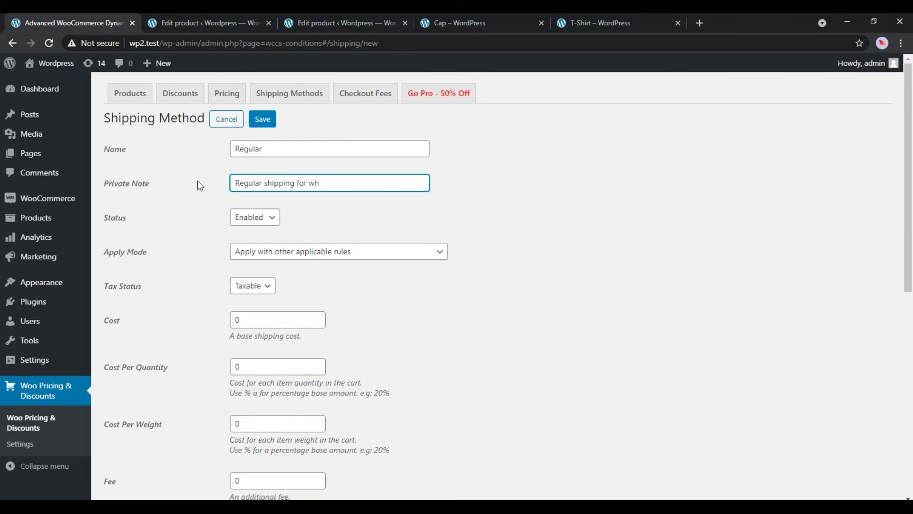
pyautogui.write(' for weight under 20')
pyautogui.click(201, 185)
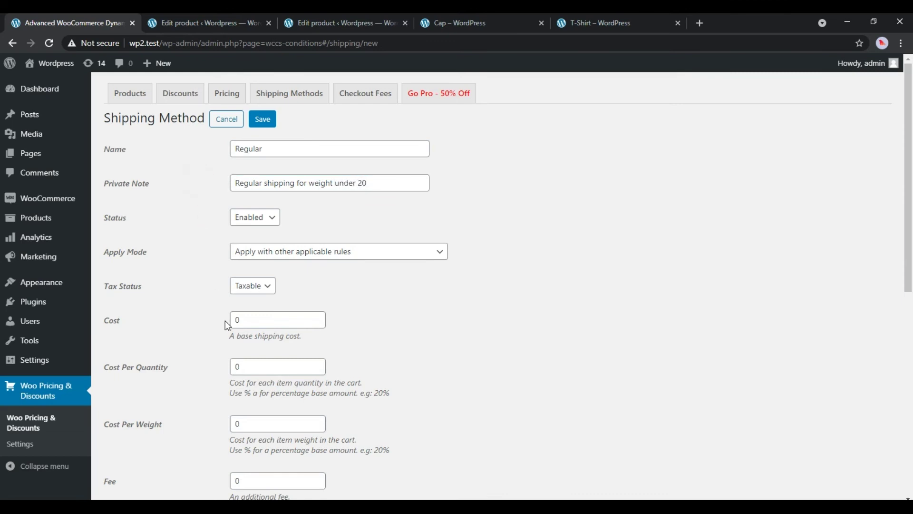
# Set the base cost of the Regular shipping method to 10.
pyautogui.click(240, 320)
pyautogui.moveTo(240, 321); pyautogui.dragTo(215, 322)
pyautogui.write('10')
pyautogui.moveTo(301, 336); pyautogui.dragTo(229, 338)
pyautogui.click(213, 324)
# Add a condition to the Regular shipping method requiring the cart total weight to be less than 20.
pyautogui.scroll(-9, 213, 324)
pyautogui.click(120, 452)
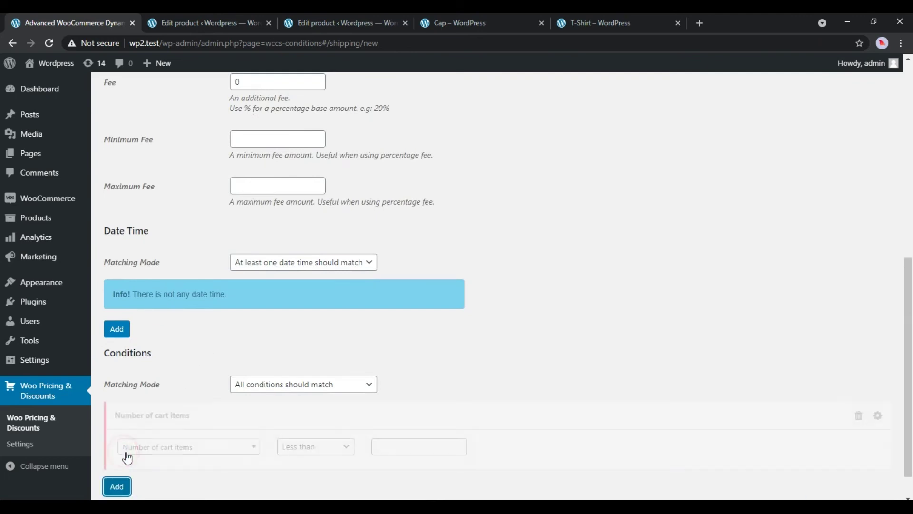
pyautogui.click(191, 452)
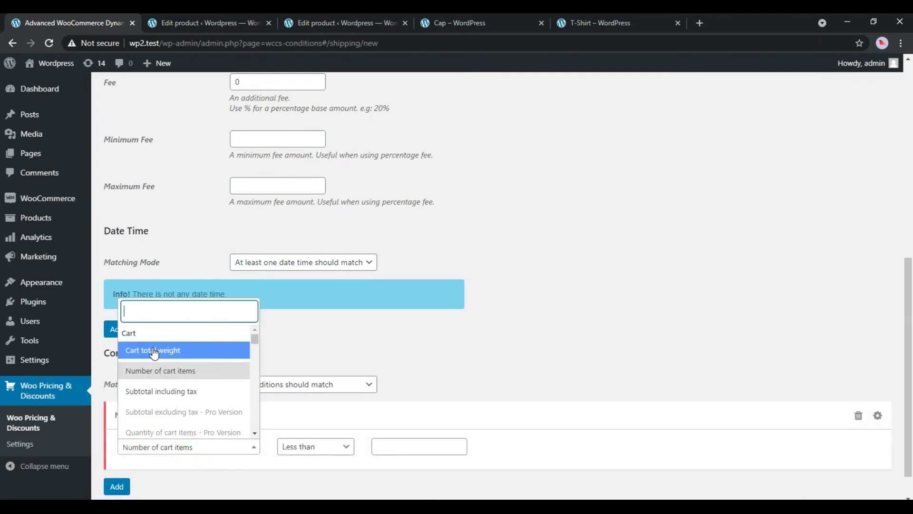
pyautogui.click(171, 351)
pyautogui.click(310, 450)
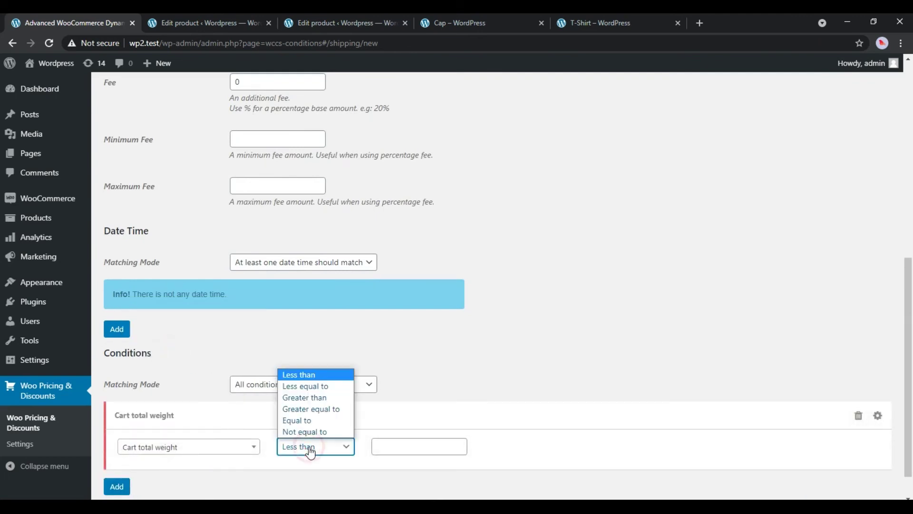
pyautogui.click(310, 449)
pyautogui.click(402, 447)
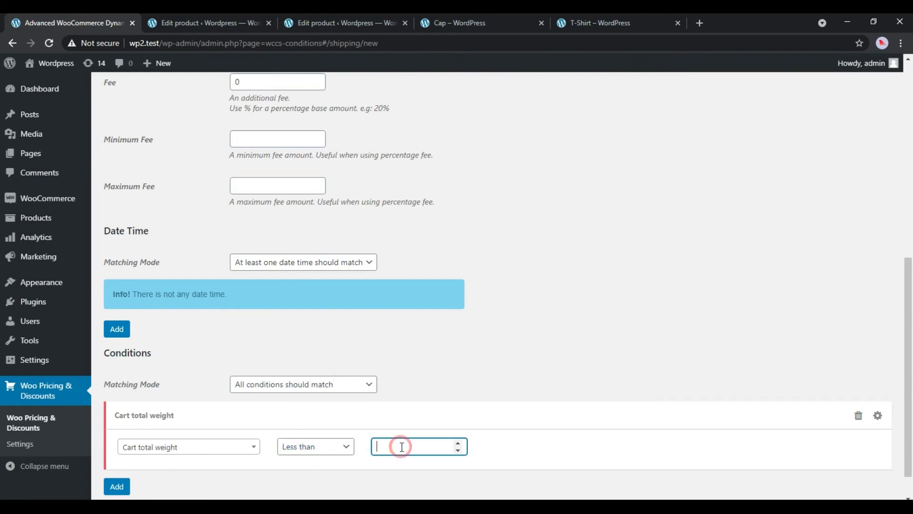
pyautogui.write('20')
pyautogui.click(411, 374)
# Save the Regular shipping method and return to the shipping methods list.
pyautogui.scroll(5, 411, 374)
pyautogui.scroll(3, 412, 374)
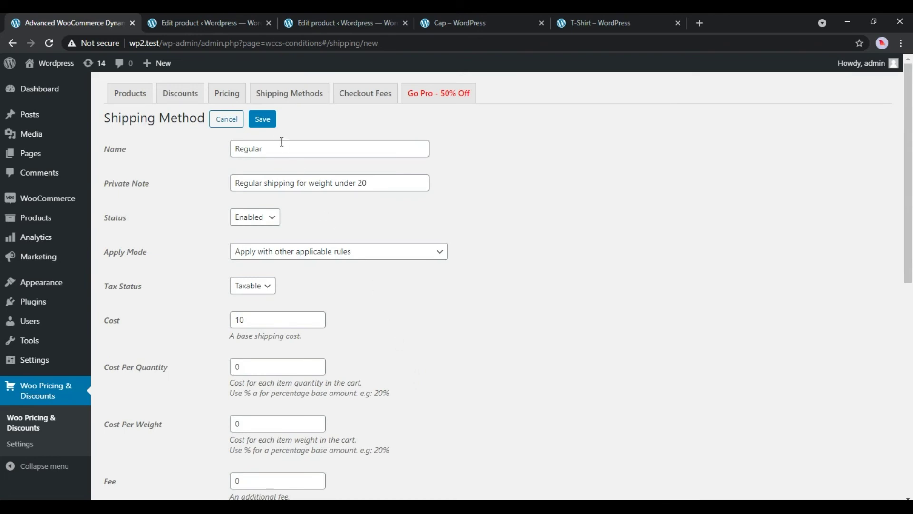
pyautogui.click(264, 121)
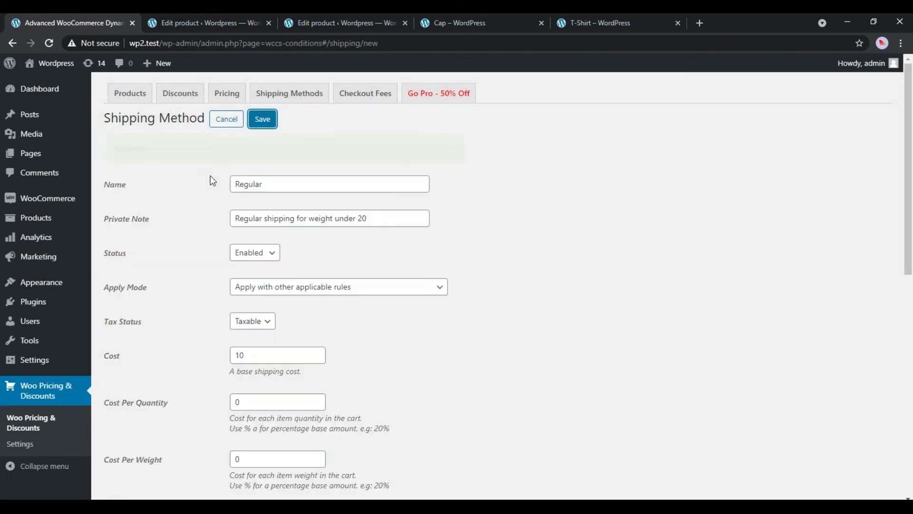
pyautogui.click(219, 126)
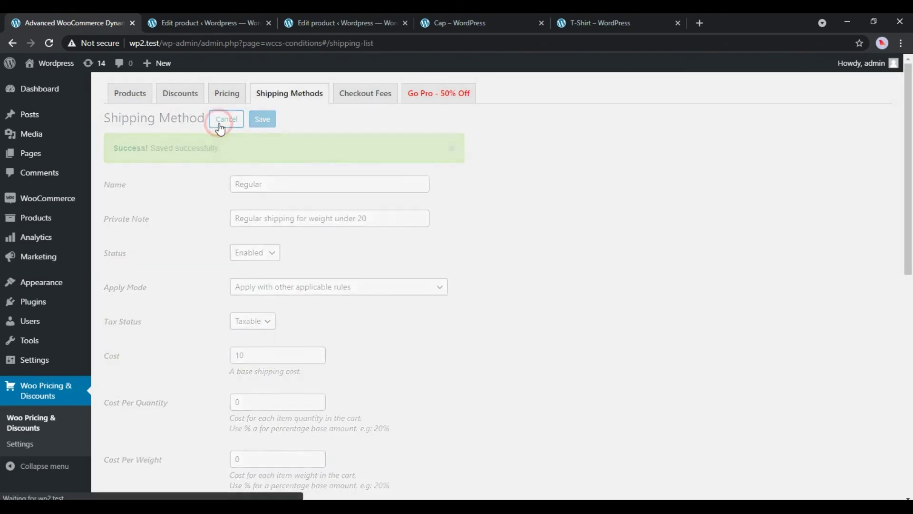
# Start a new shipping method named "Heavy" with the private note "Heavy shipping for weights above 20".
pyautogui.click(232, 125)
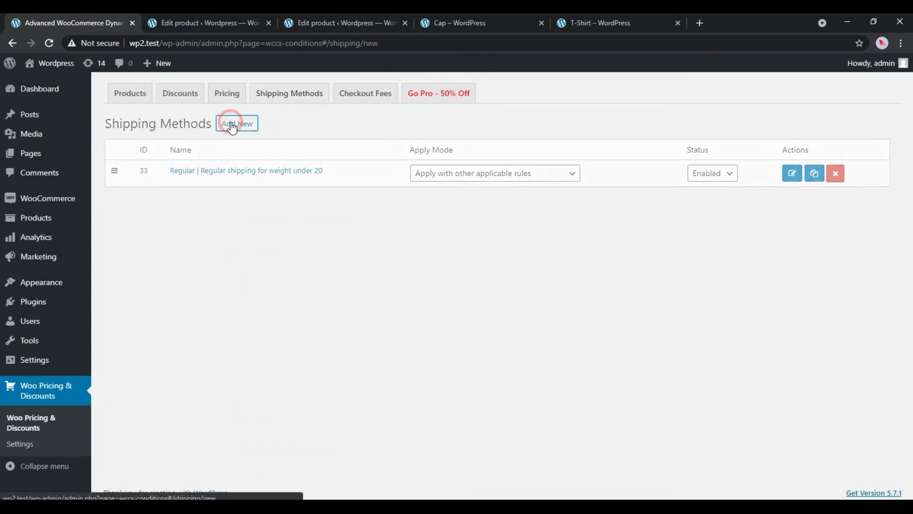
pyautogui.moveTo(281, 149); pyautogui.dragTo(230, 152)
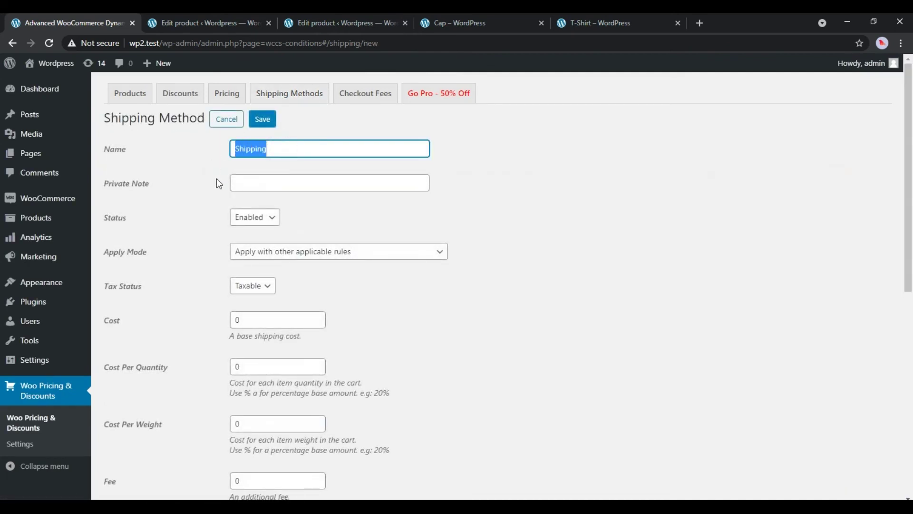
pyautogui.write('Heavy')
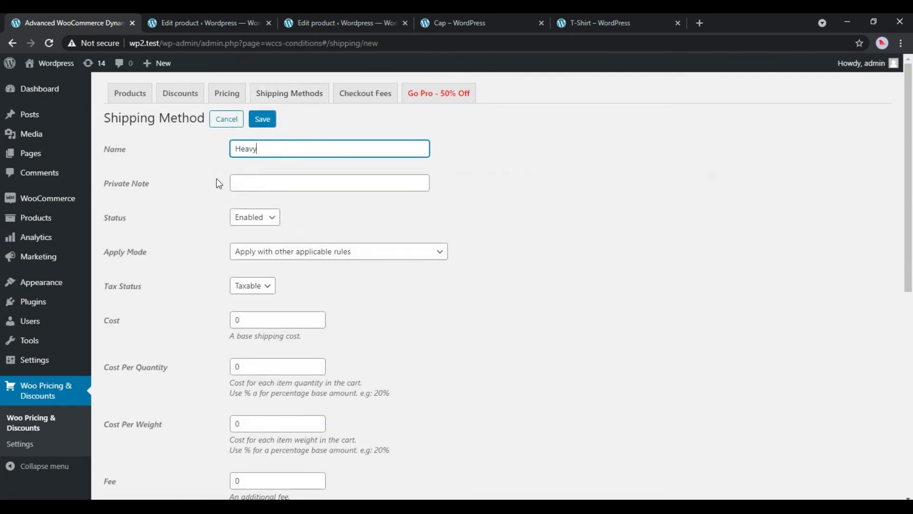
pyautogui.click(276, 190)
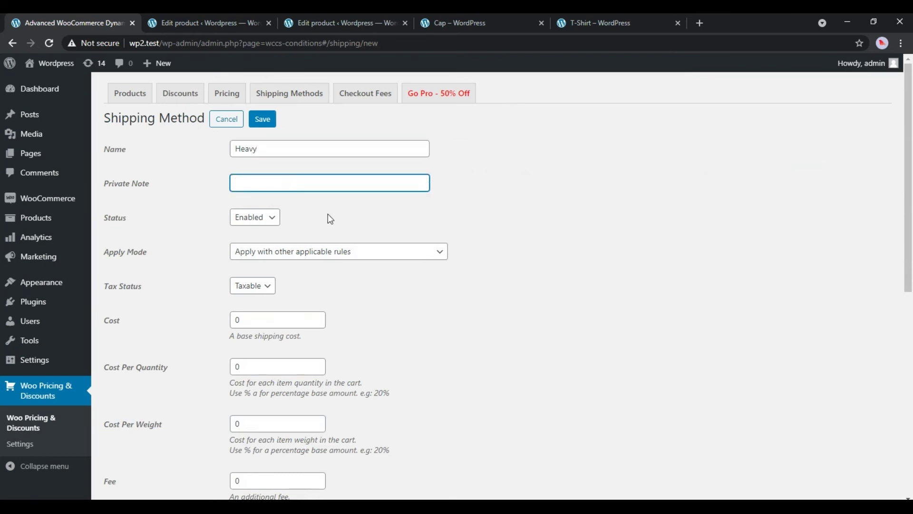
pyautogui.write('Heavy shipping for weights above')
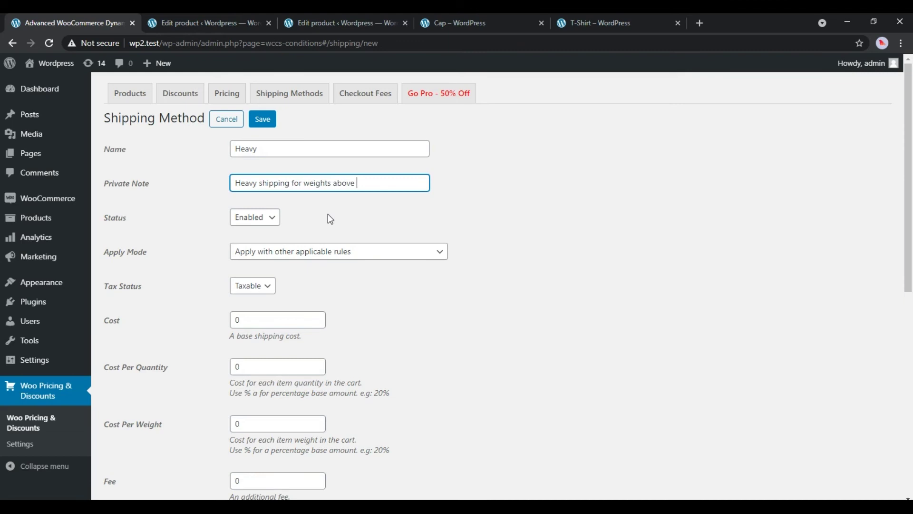
pyautogui.write(' 20')
pyautogui.click(329, 215)
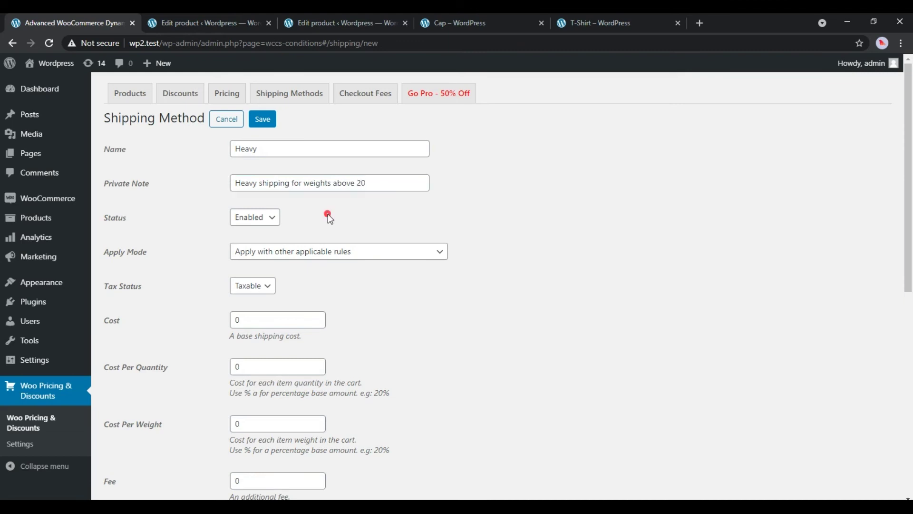
# Set the base cost of the Heavy shipping method to 20.
pyautogui.scroll(-4, 331, 219)
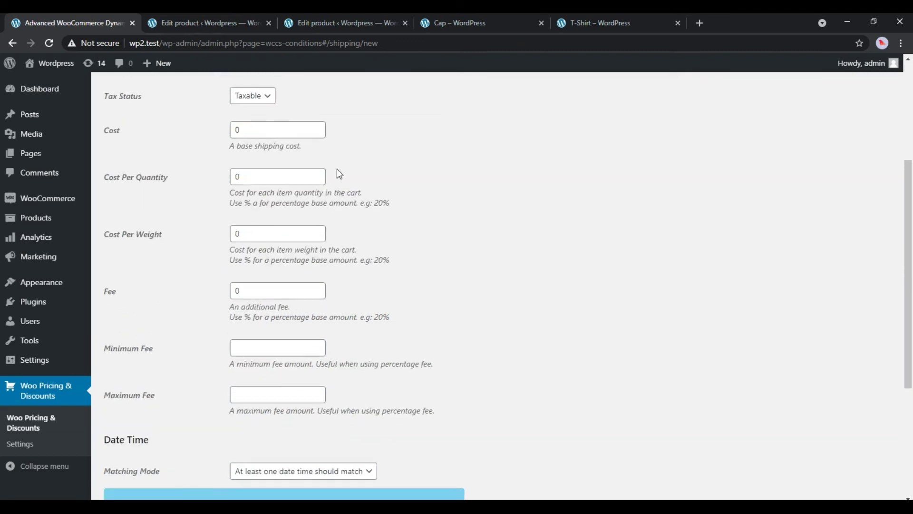
pyautogui.doubleClick(259, 127)
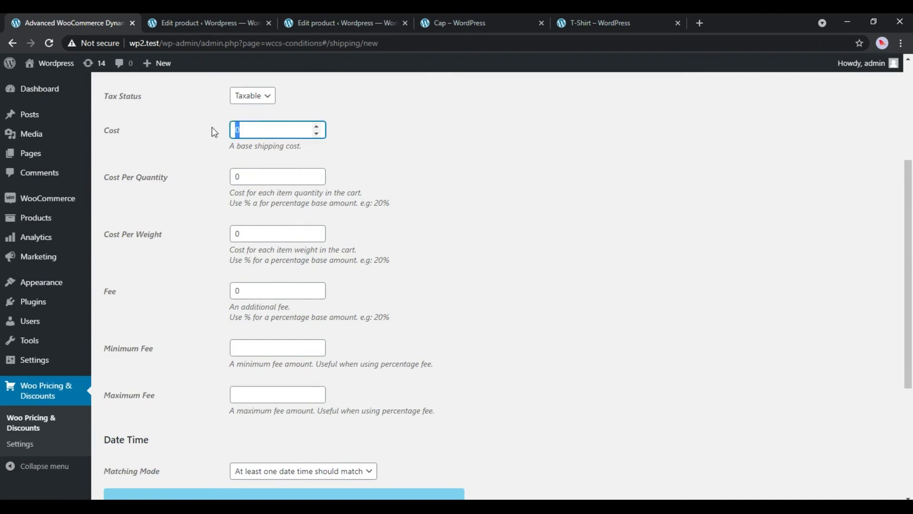
pyautogui.write('20')
pyautogui.click(212, 128)
# Add a condition to the Heavy shipping method requiring the cart total weight to be greater than or equal to 20.
pyautogui.scroll(-4, 212, 128)
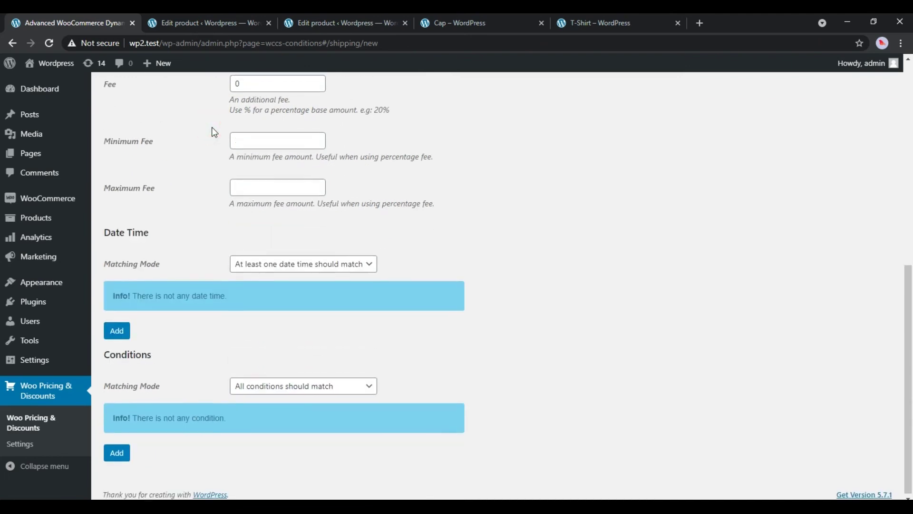
pyautogui.click(116, 453)
pyautogui.click(185, 452)
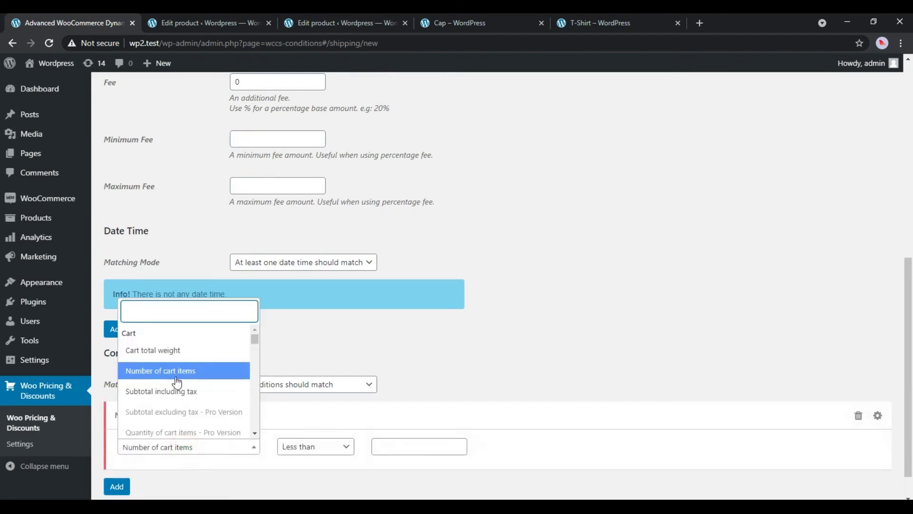
pyautogui.click(174, 349)
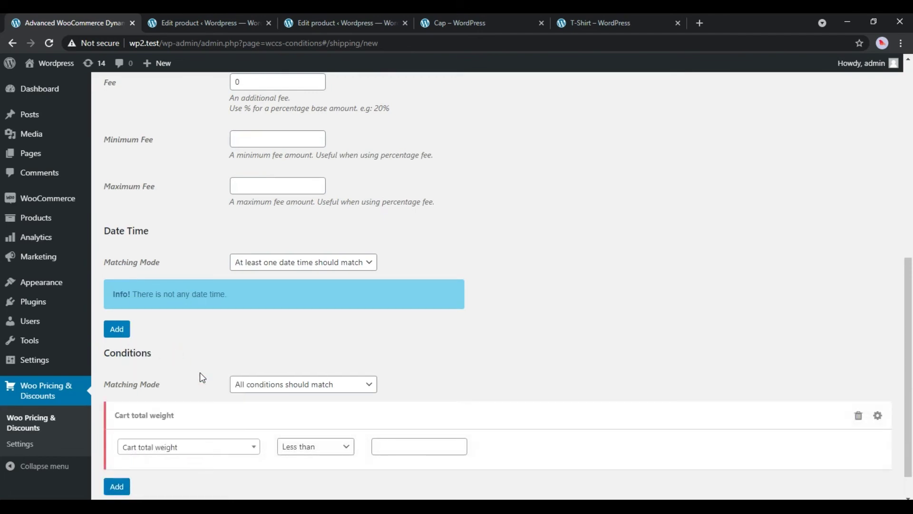
pyautogui.click(345, 447)
pyautogui.click(323, 409)
pyautogui.click(394, 444)
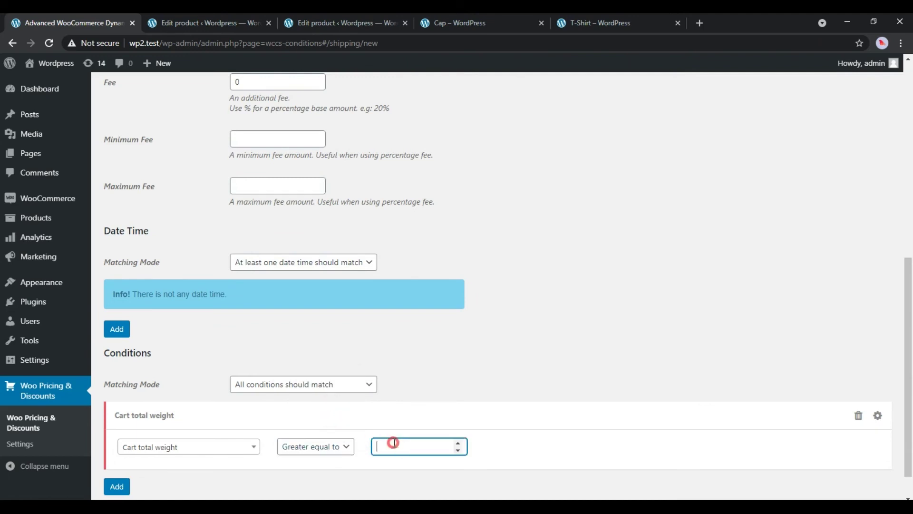
pyautogui.write('20')
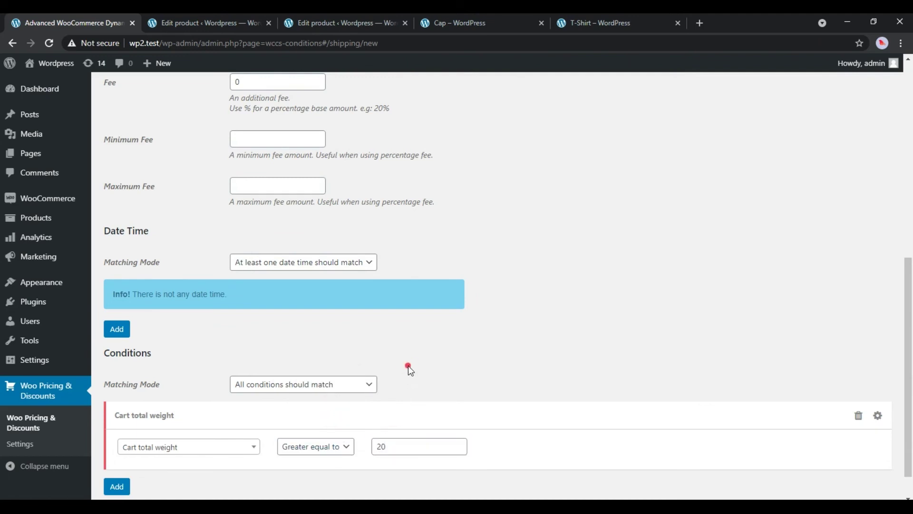
# Save the Heavy shipping method and return to the shipping methods list.
pyautogui.scroll(8, 408, 365)
pyautogui.click(263, 119)
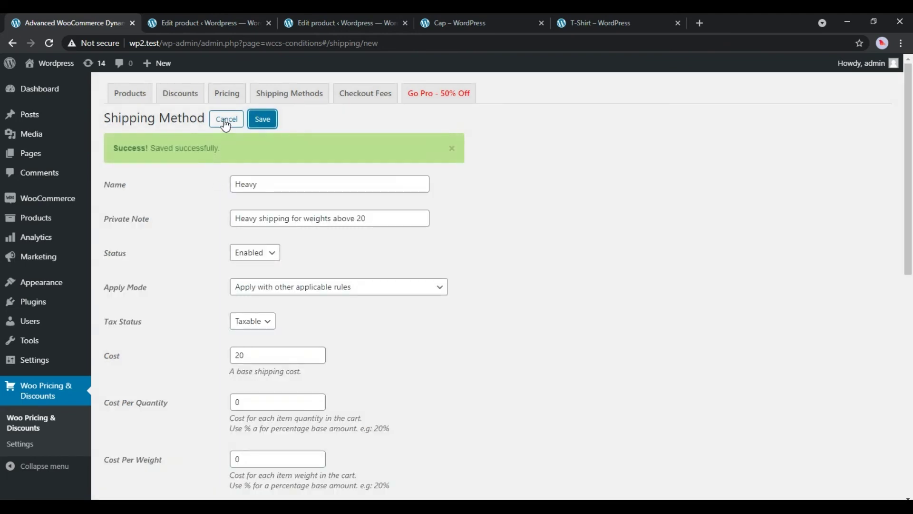
pyautogui.click(223, 119)
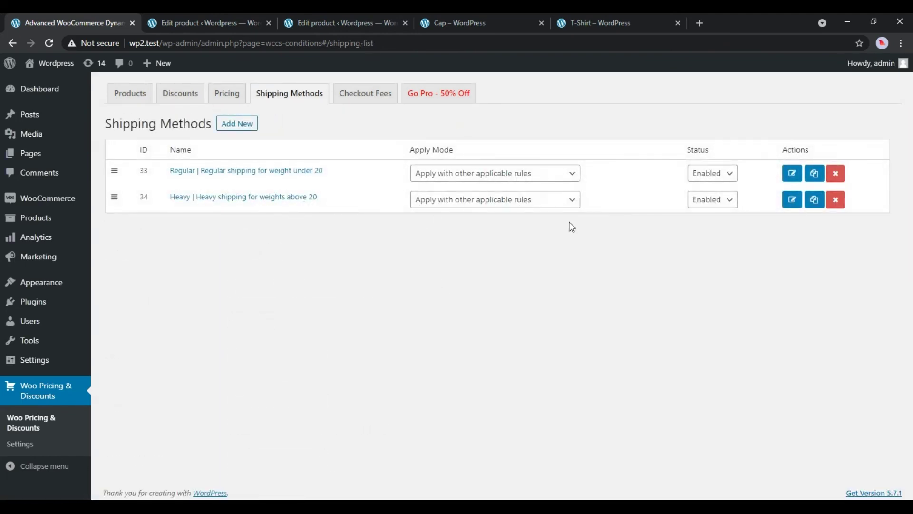
# Check the shipping weights set for the T-Shirt and Cap products in their product data.
pyautogui.click(197, 21)
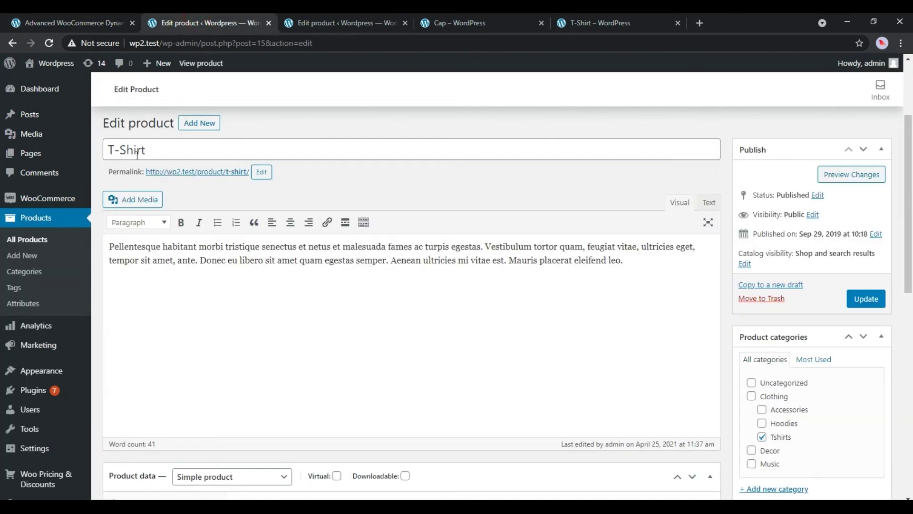
pyautogui.scroll(-8, 212, 209)
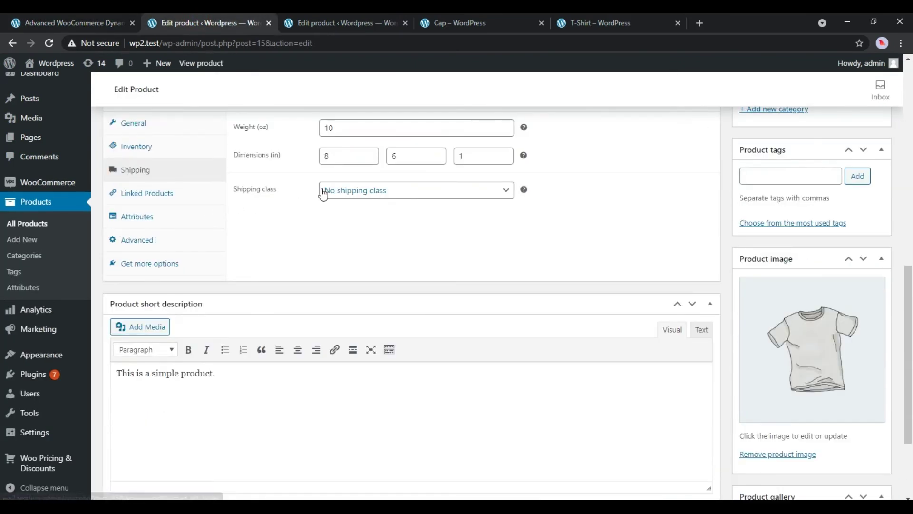
pyautogui.moveTo(339, 127); pyautogui.dragTo(323, 127)
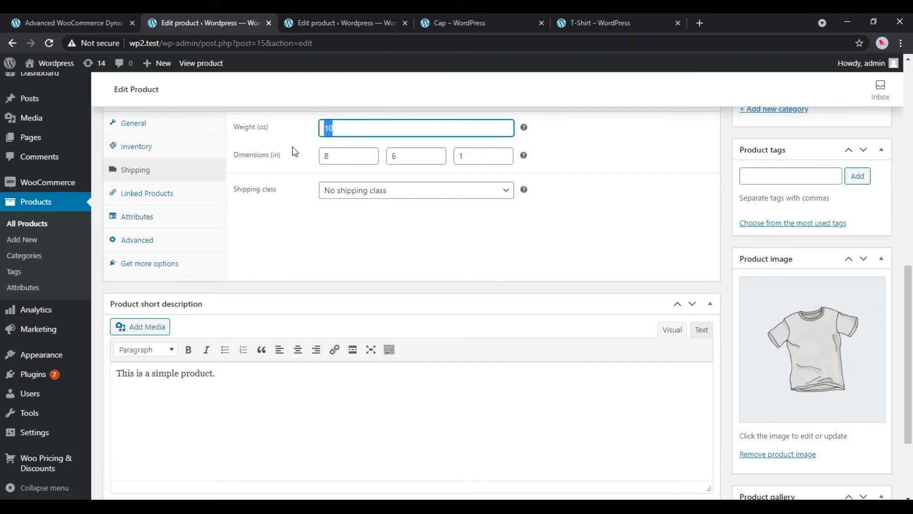
pyautogui.moveTo(262, 135); pyautogui.dragTo(286, 149)
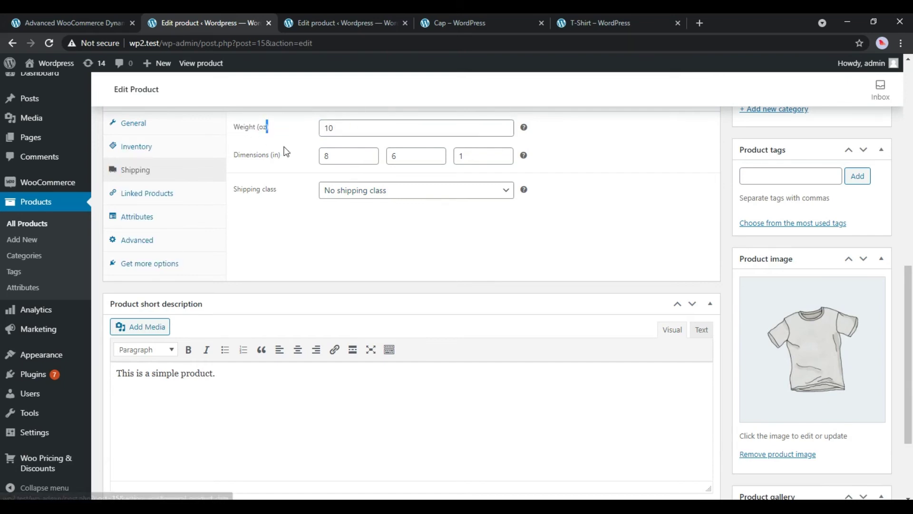
pyautogui.scroll(4, 299, 96)
pyautogui.click(310, 24)
pyautogui.moveTo(134, 146); pyautogui.dragTo(108, 147)
pyautogui.scroll(-4, 316, 184)
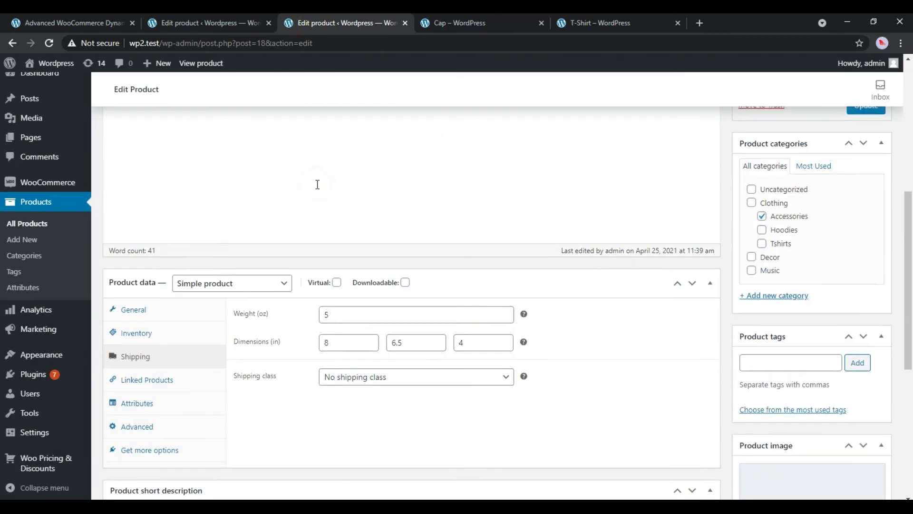
pyautogui.doubleClick(336, 314)
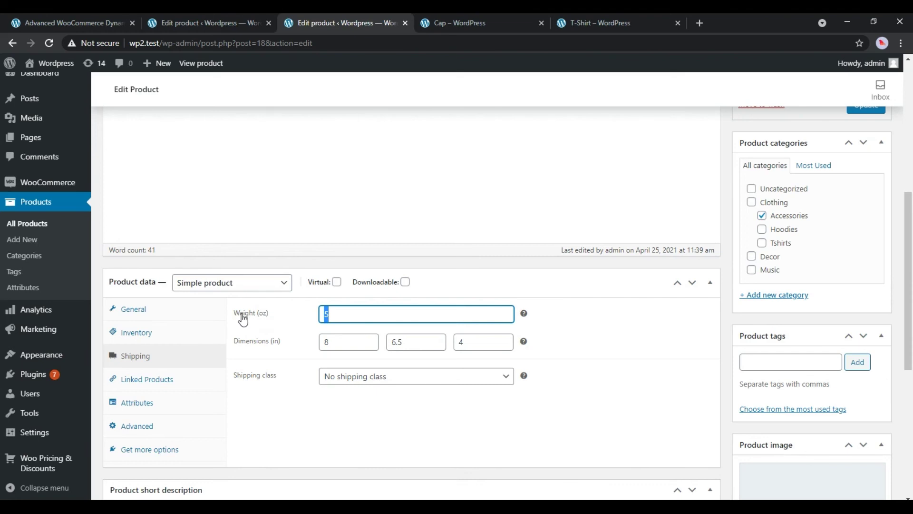
# Add one Cap to the cart and check which shipping method applies in the cart totals.
pyautogui.click(449, 14)
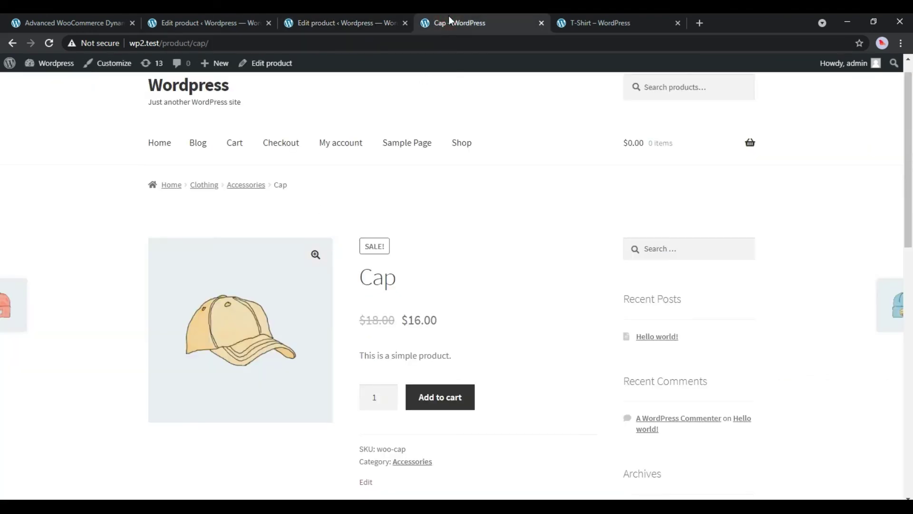
pyautogui.click(448, 399)
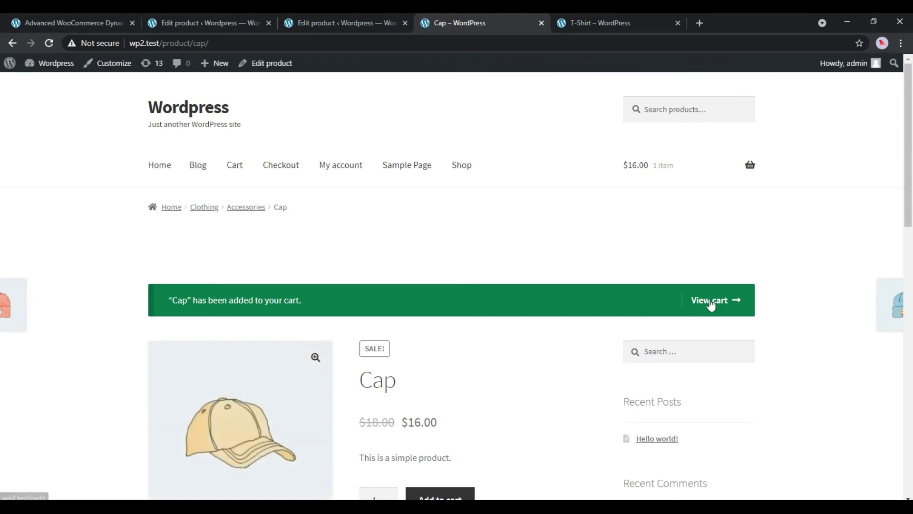
pyautogui.click(711, 302)
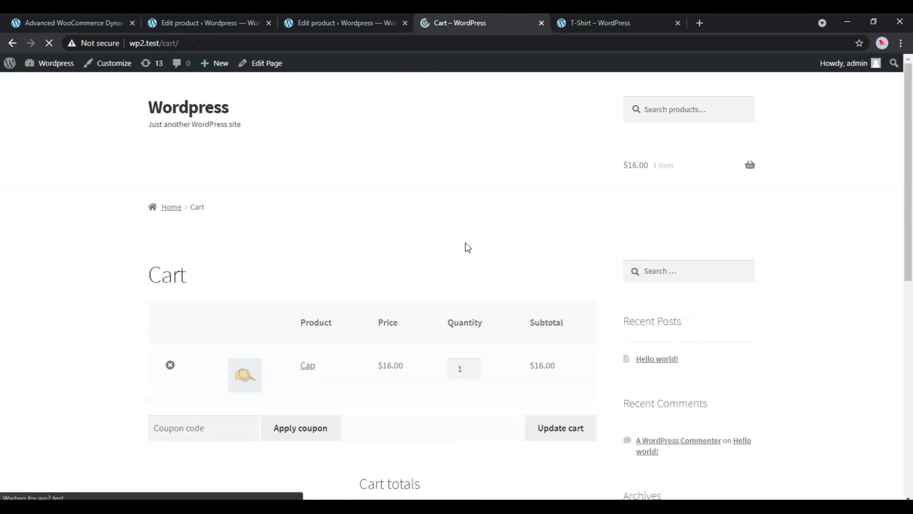
pyautogui.scroll(-4, 459, 259)
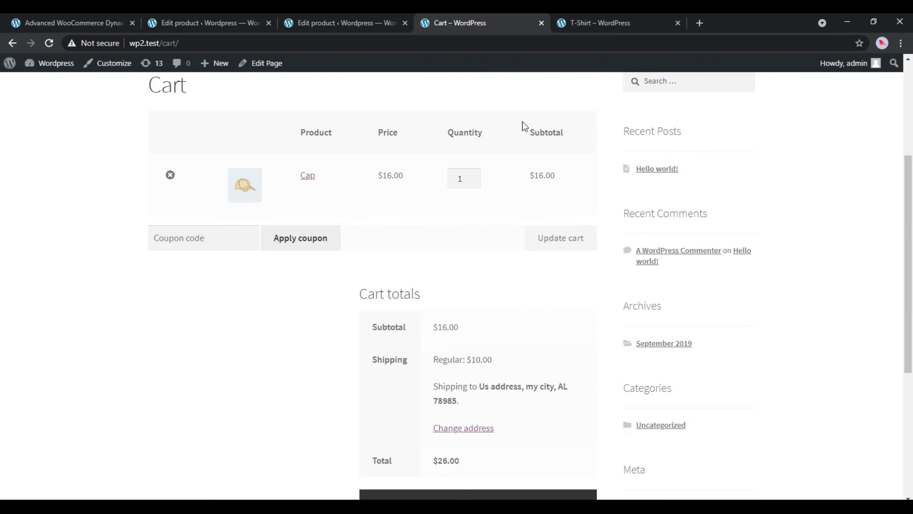
# Add one T-Shirt to the cart and check the shipping cost applied in the cart totals.
pyautogui.click(566, 25)
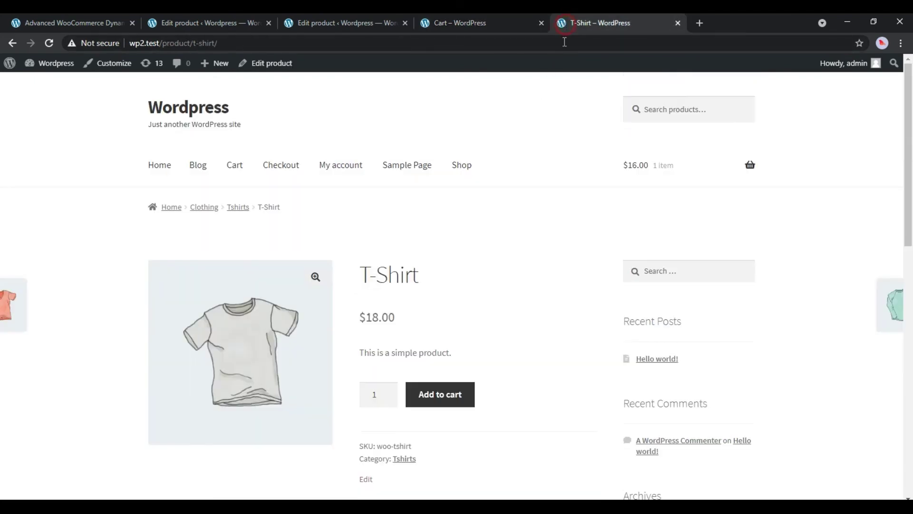
pyautogui.click(455, 397)
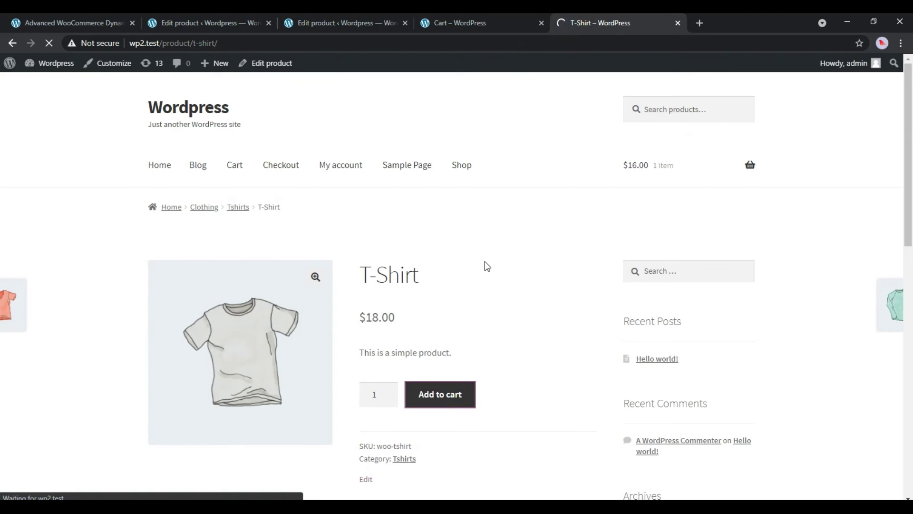
pyautogui.click(713, 302)
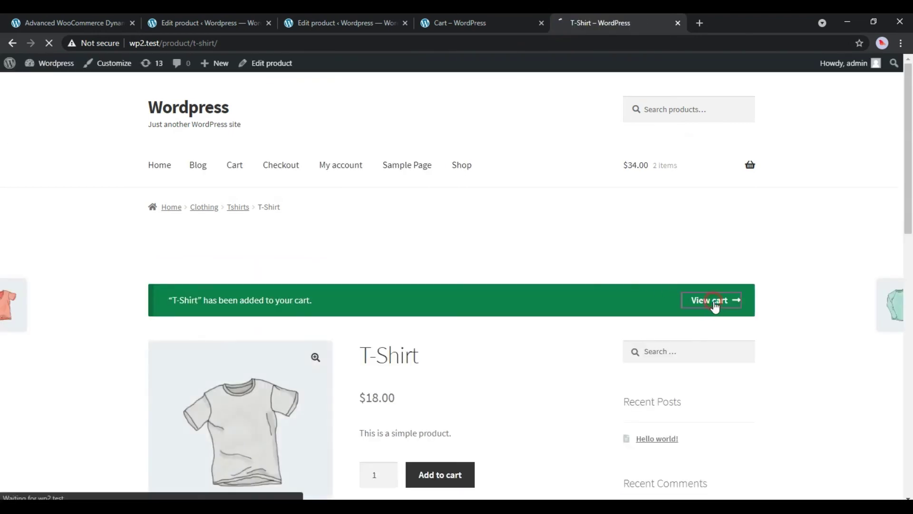
pyautogui.scroll(-4, 450, 232)
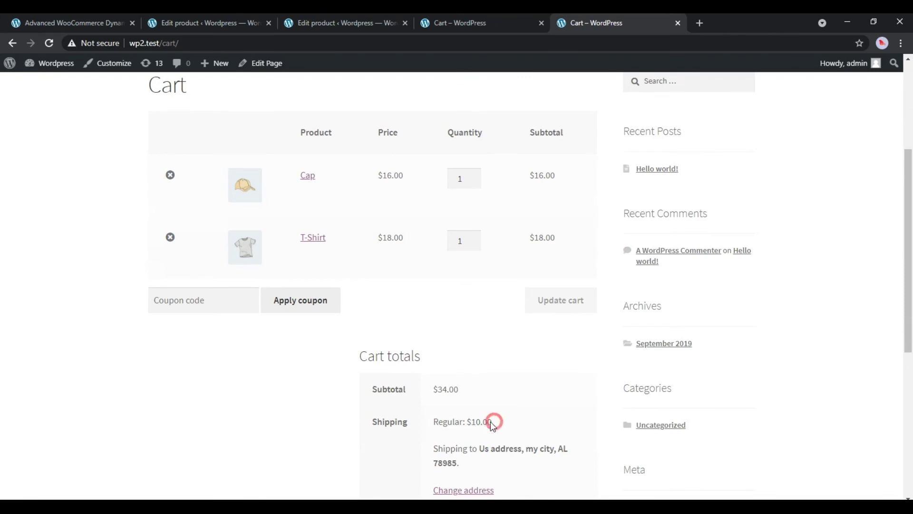
pyautogui.moveTo(490, 422); pyautogui.dragTo(449, 426)
pyautogui.click(443, 407)
# Update the cart with a Cap quantity of 2 and check the shipping method applied in the totals.
pyautogui.click(472, 176)
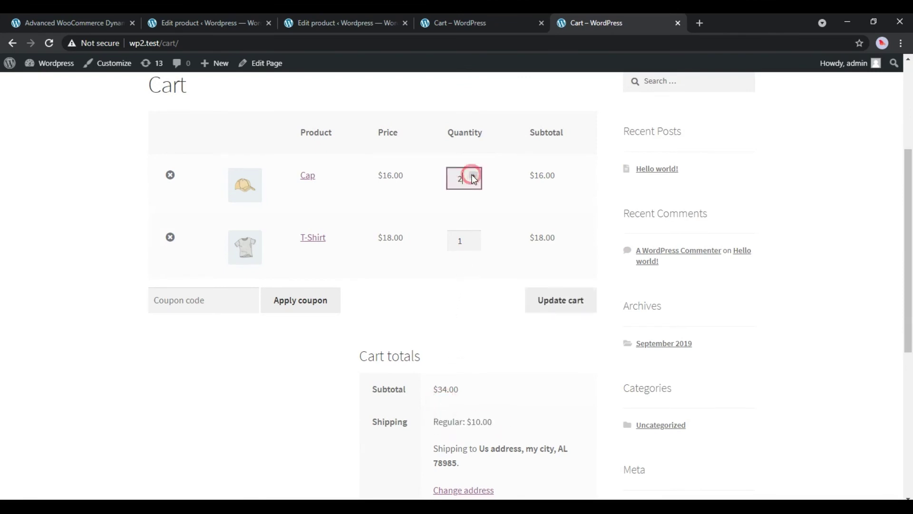
pyautogui.click(554, 297)
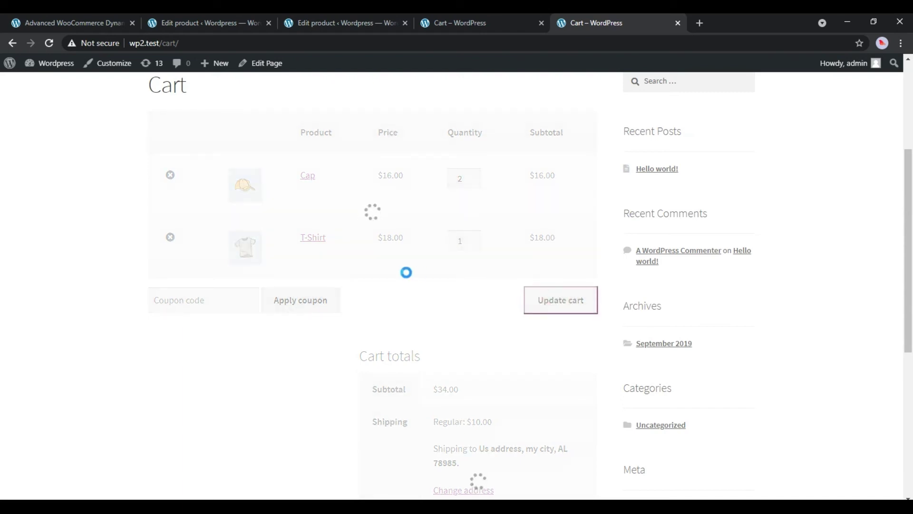
pyautogui.scroll(-4, 408, 278)
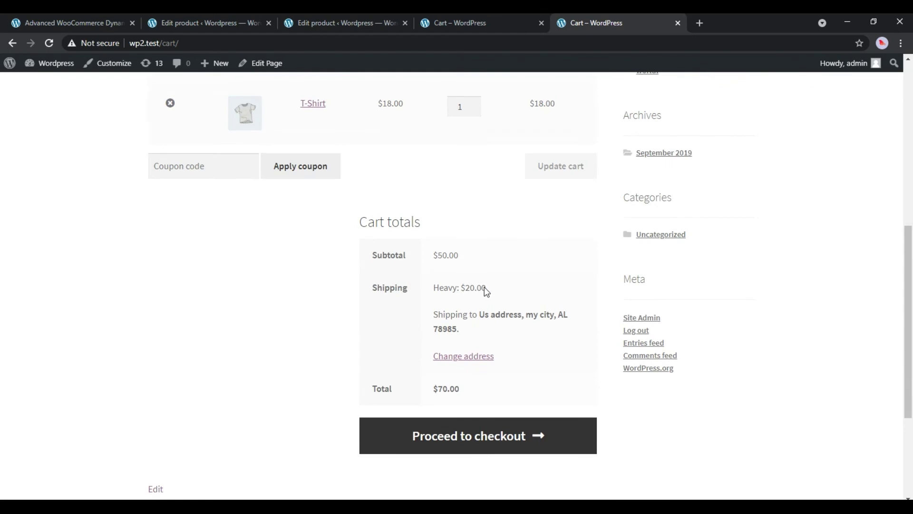
pyautogui.moveTo(481, 290); pyautogui.dragTo(438, 294)
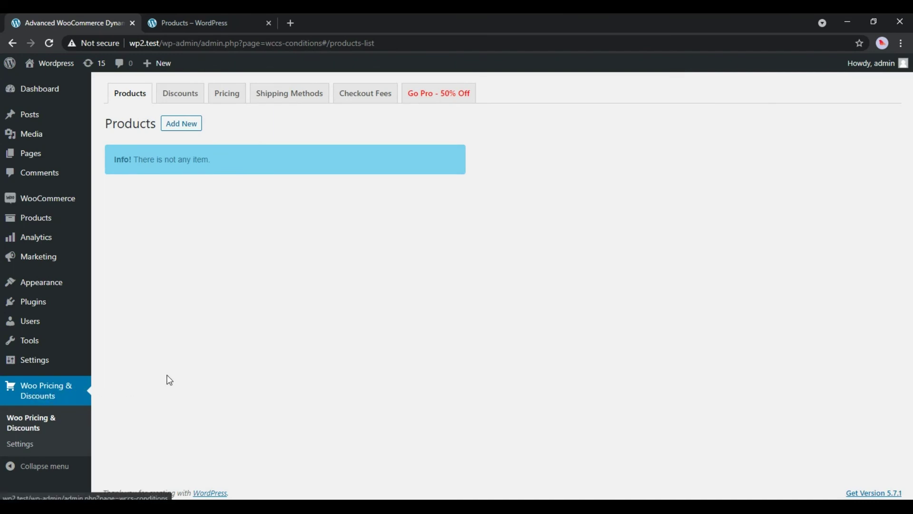
# Start a new shipping method in Woo Pricing & Discounts with the private note "Regular shipping for all time".
pyautogui.click(287, 95)
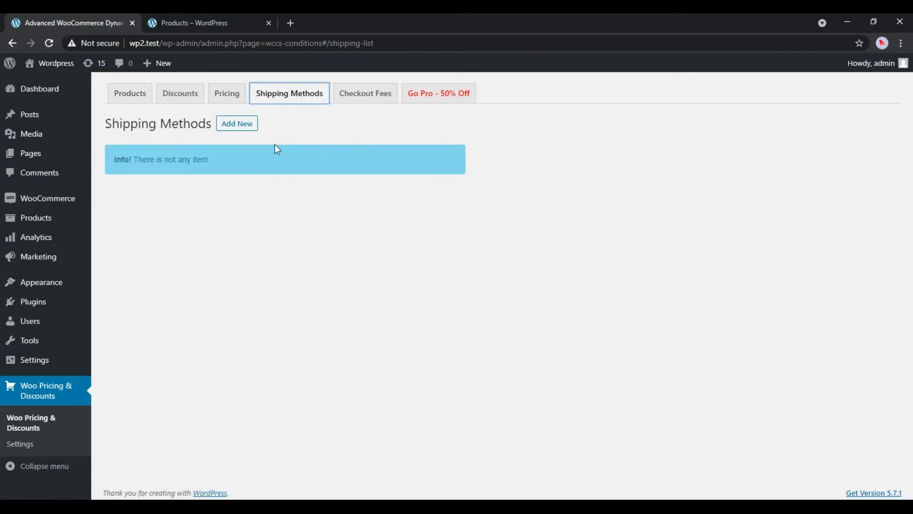
pyautogui.click(241, 125)
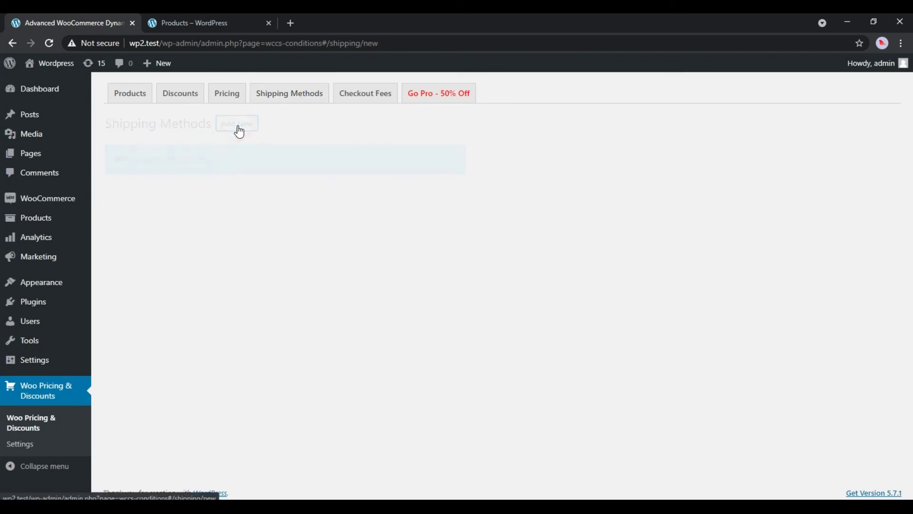
pyautogui.click(238, 149)
pyautogui.click(261, 184)
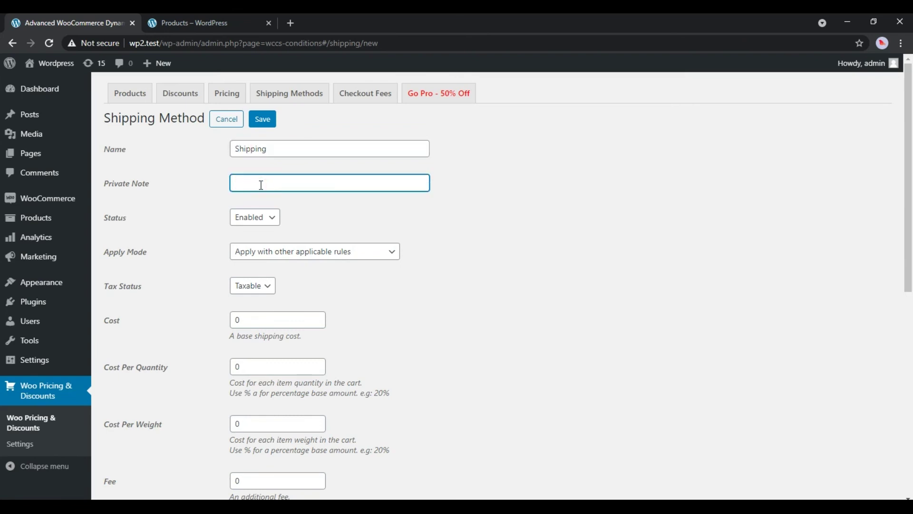
pyautogui.write('Regular shipping for all time')
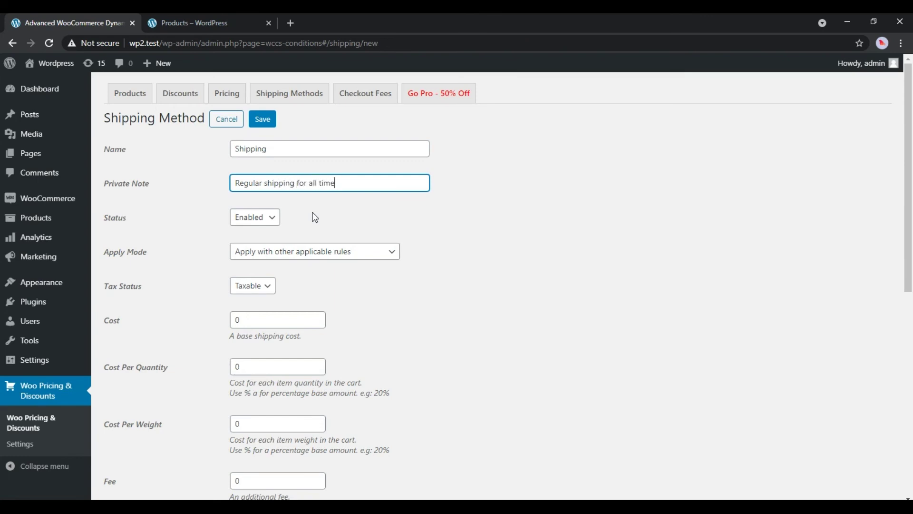
pyautogui.click(314, 218)
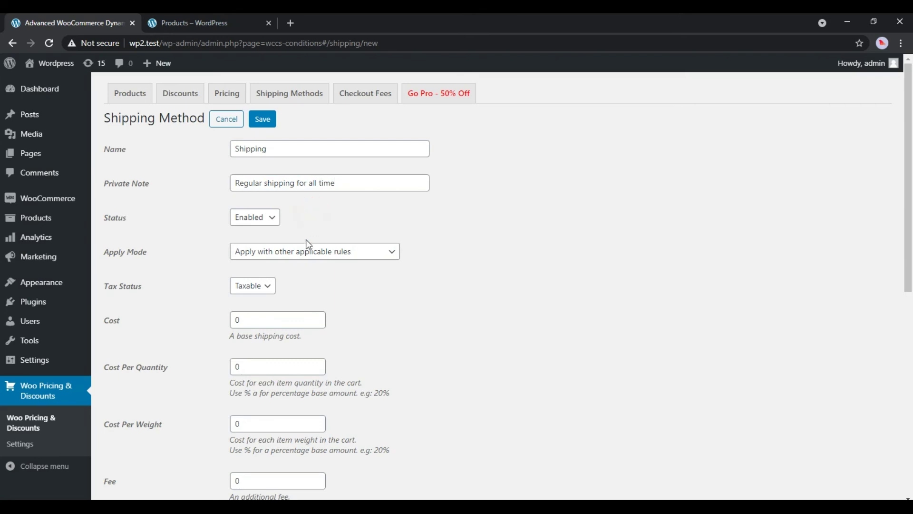
# Set the base cost of the regular all-time shipping method to 20.
pyautogui.doubleClick(235, 318)
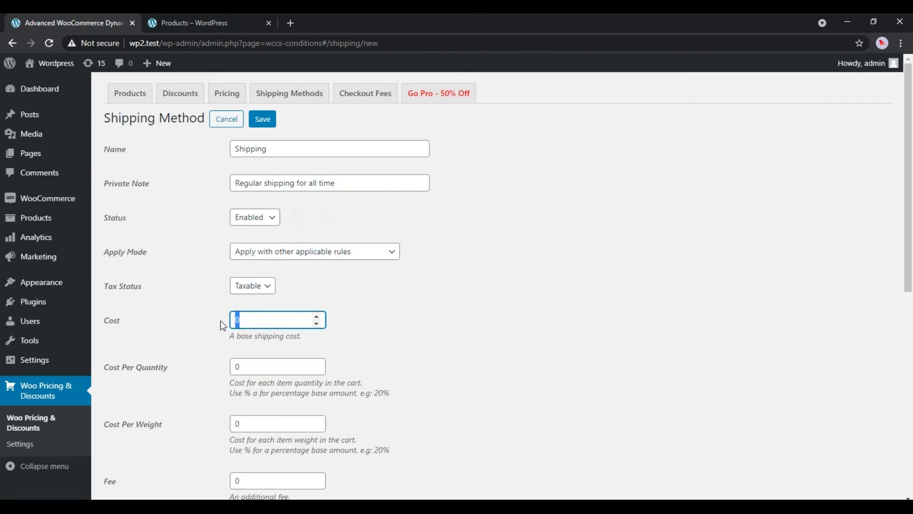
pyautogui.write('20')
pyautogui.click(222, 324)
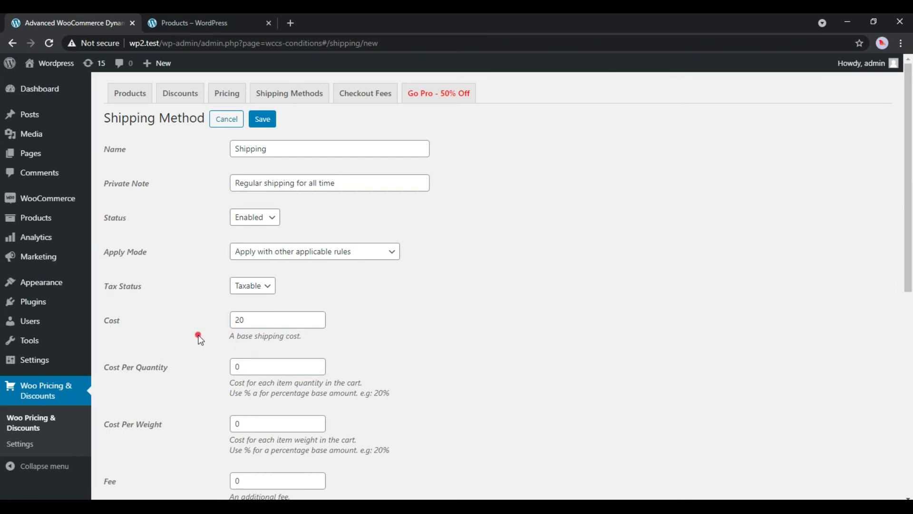
# Save the regular shipping method without date times or conditions and return to the shipping methods list.
pyautogui.scroll(-2, 200, 340)
pyautogui.scroll(-6, 201, 340)
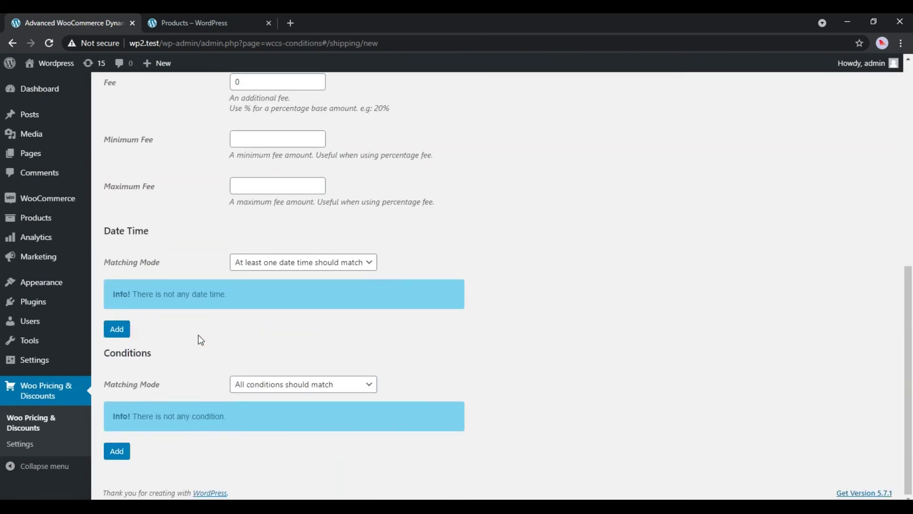
pyautogui.scroll(4, 201, 339)
pyautogui.scroll(5, 201, 339)
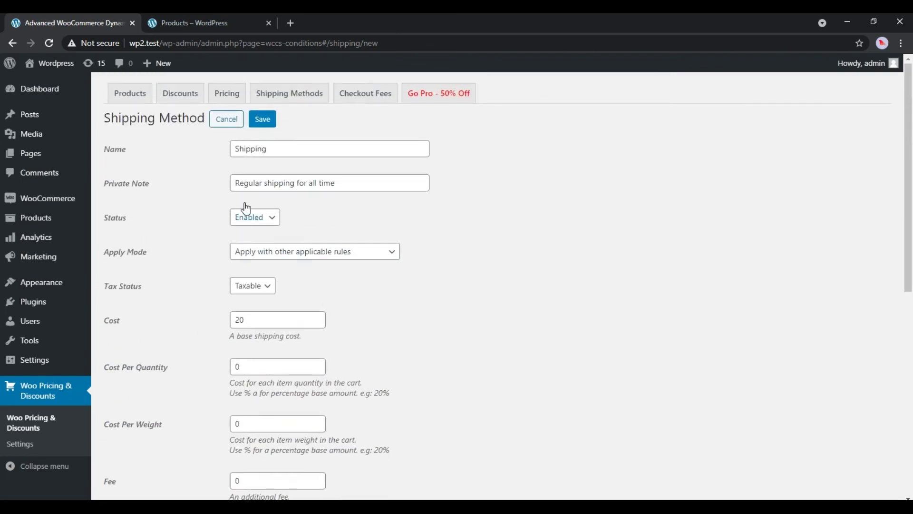
pyautogui.click(262, 121)
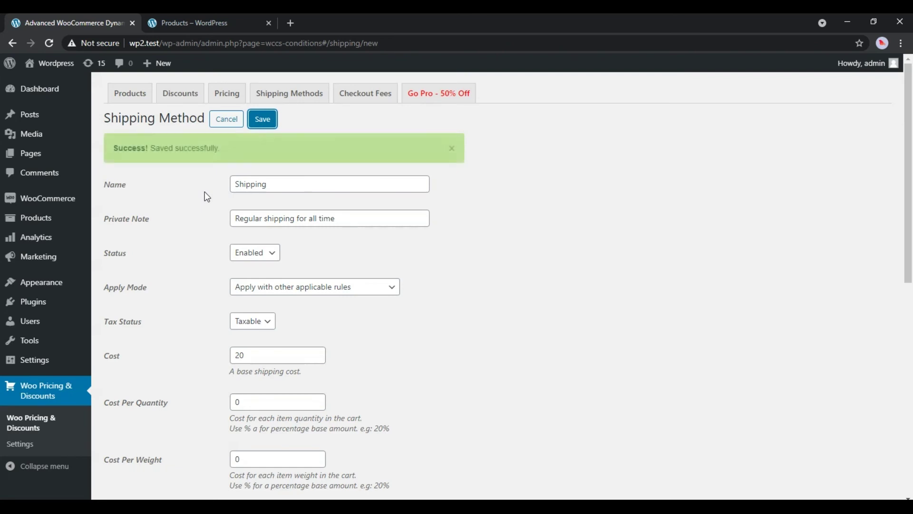
pyautogui.click(227, 124)
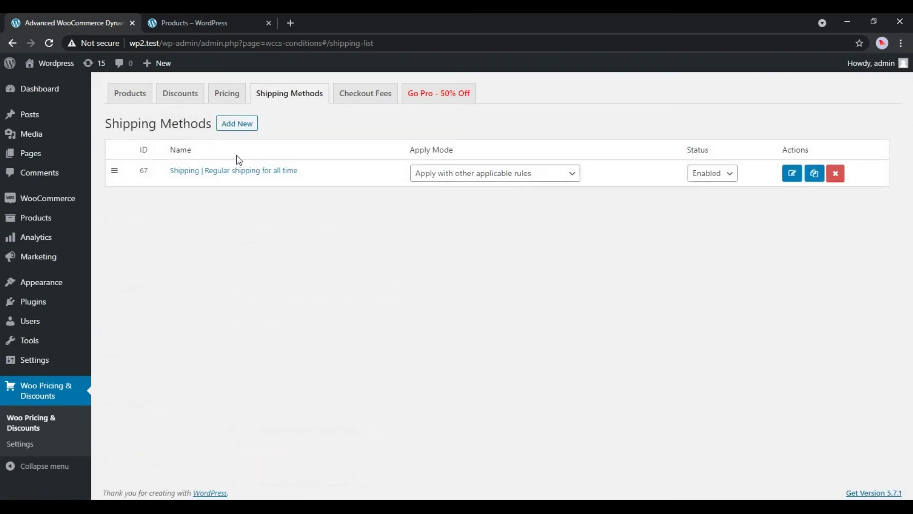
# Start a new shipping method with the private note "Shipping for specific hours or dates", set to apply this rule and disregard other rules.
pyautogui.click(237, 125)
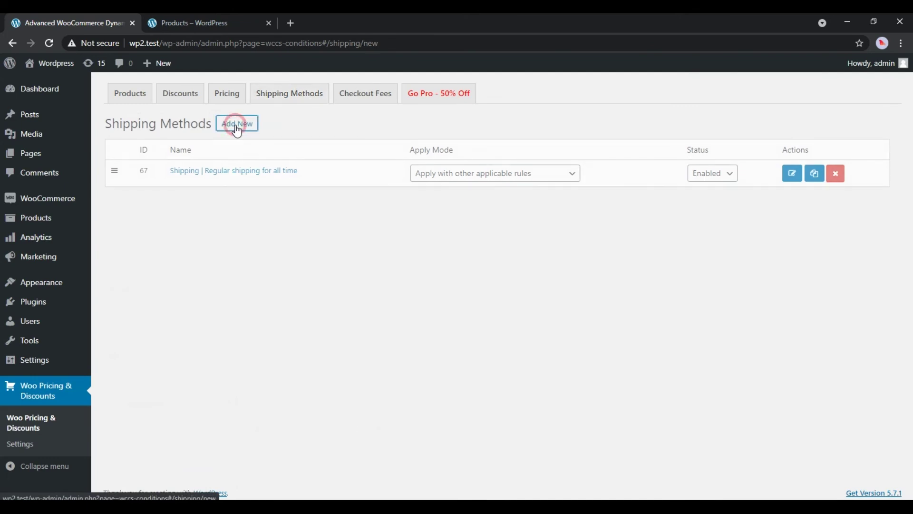
pyautogui.click(278, 182)
pyautogui.write('Shipping for specific ')
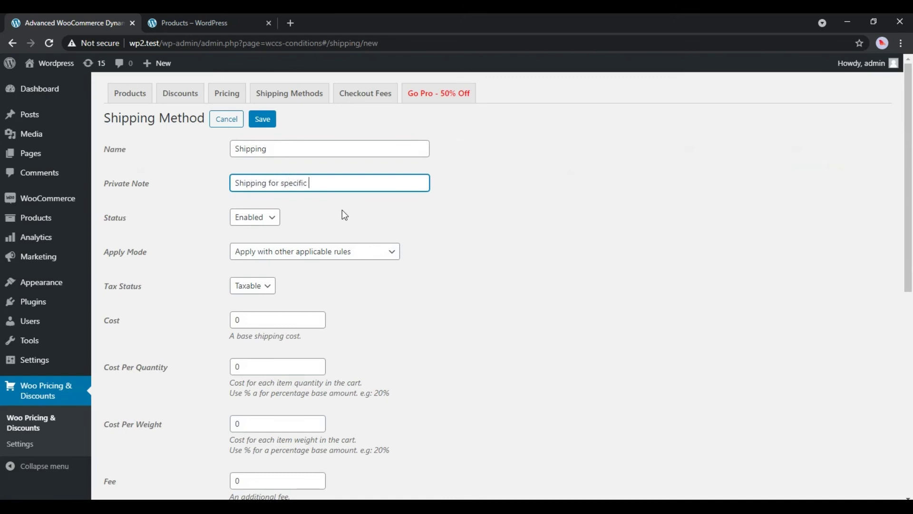
pyautogui.write('hours or dates')
pyautogui.click(341, 210)
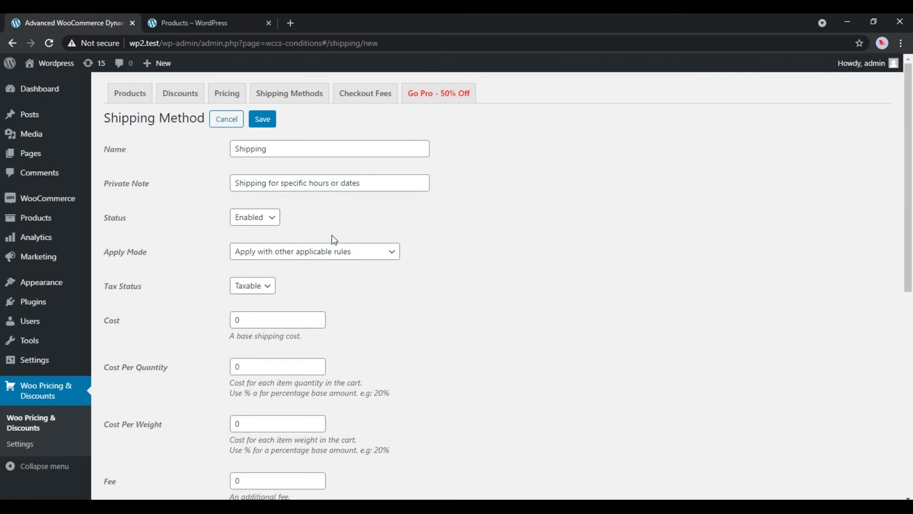
pyautogui.click(328, 256)
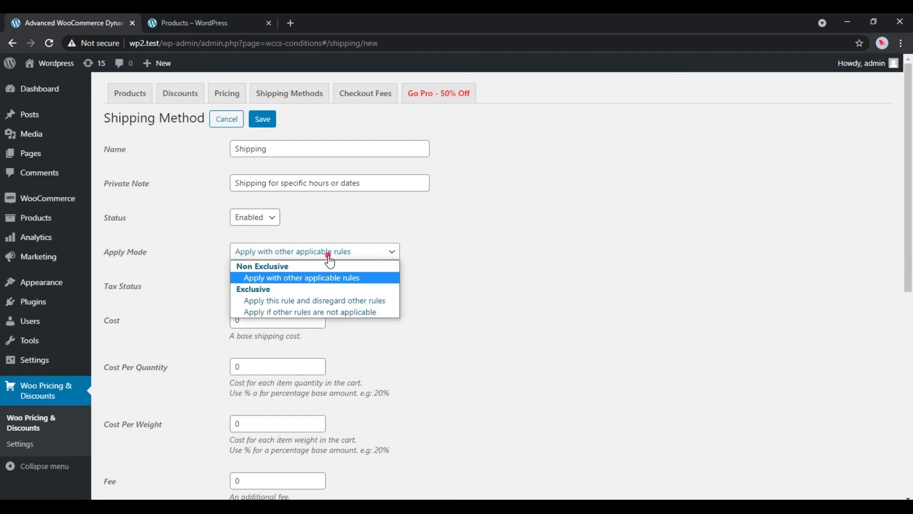
pyautogui.click(305, 300)
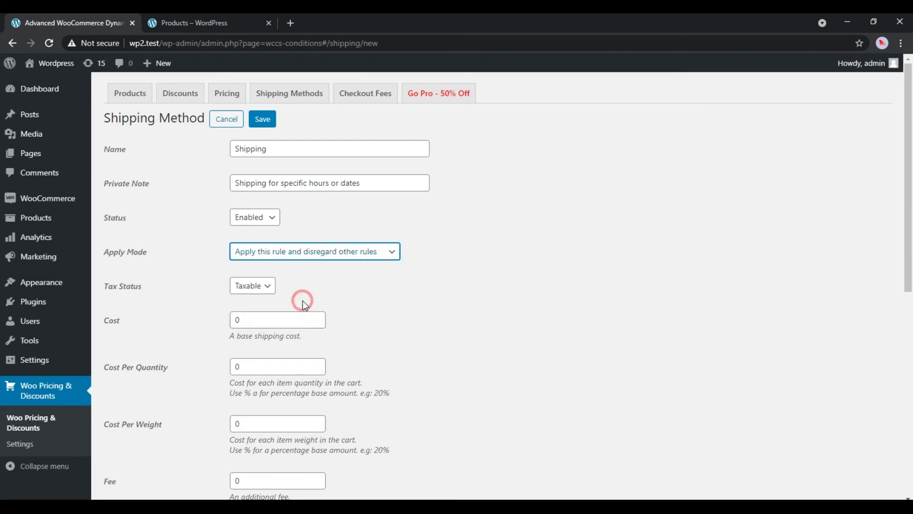
# Set the shipping method's base cost to 40 and add a date time restriction of type Days.
pyautogui.doubleClick(243, 323)
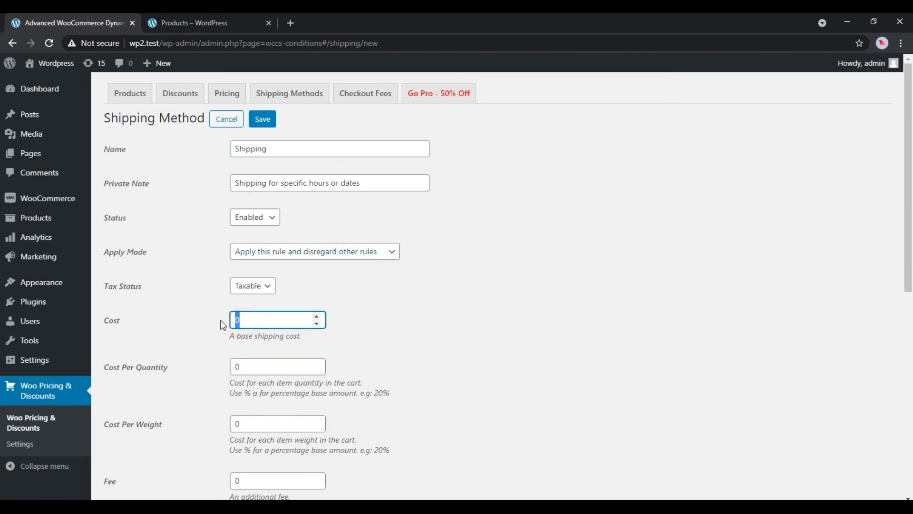
pyautogui.click(221, 322)
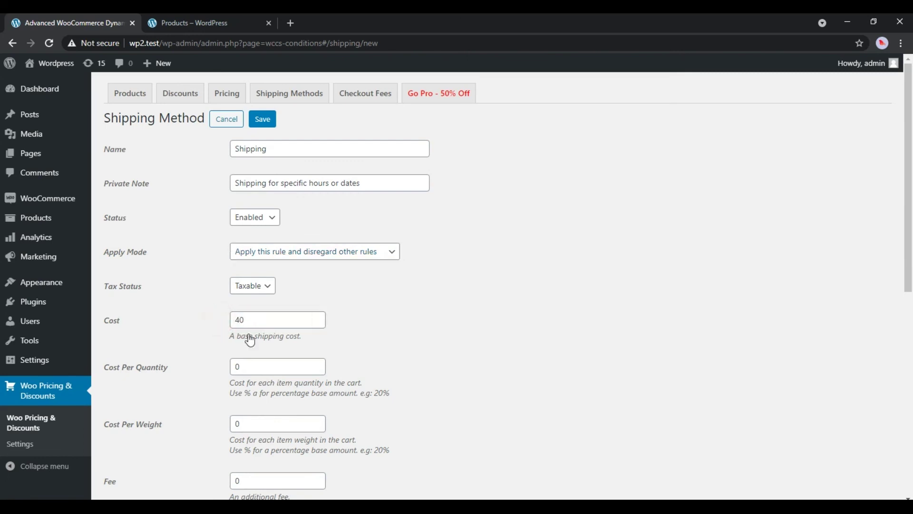
pyautogui.scroll(-8, 189, 327)
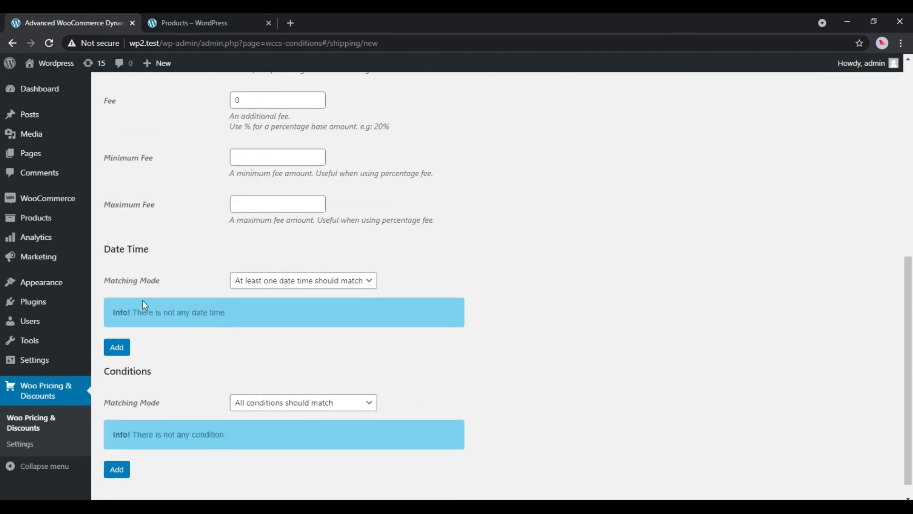
pyautogui.click(127, 352)
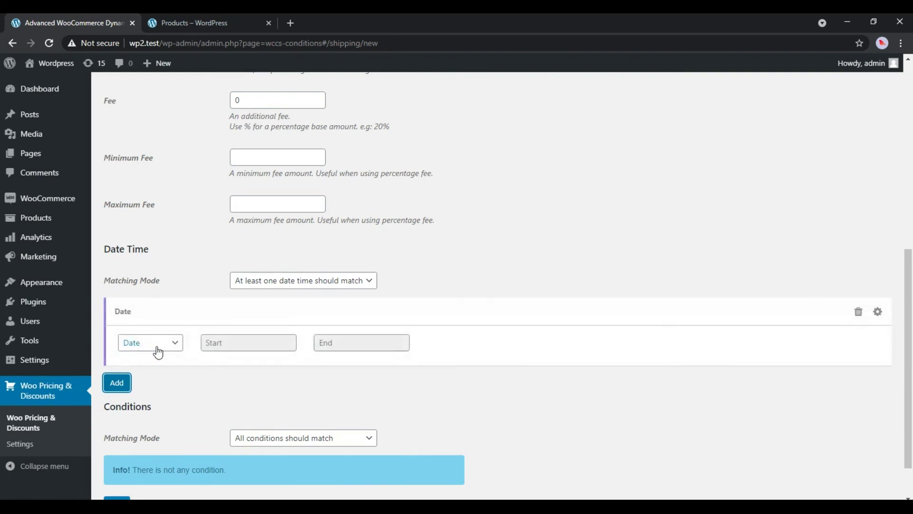
pyautogui.click(157, 344)
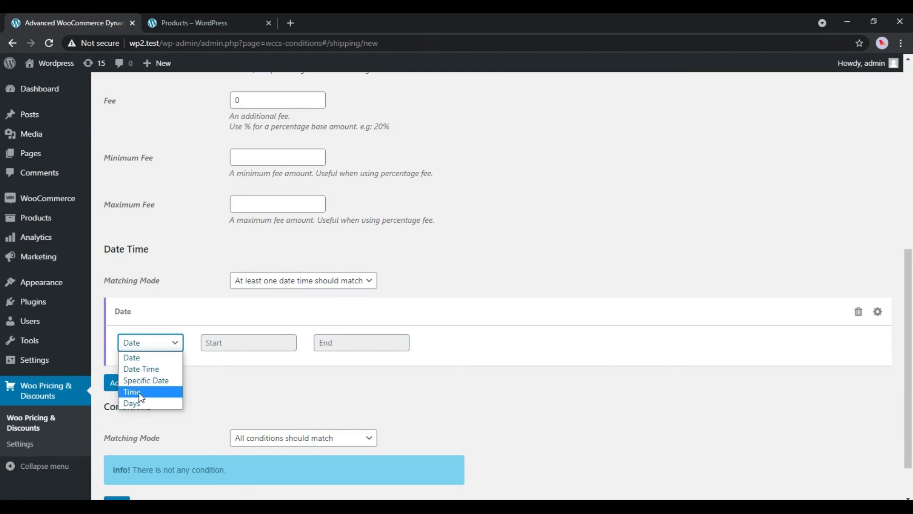
pyautogui.click(148, 404)
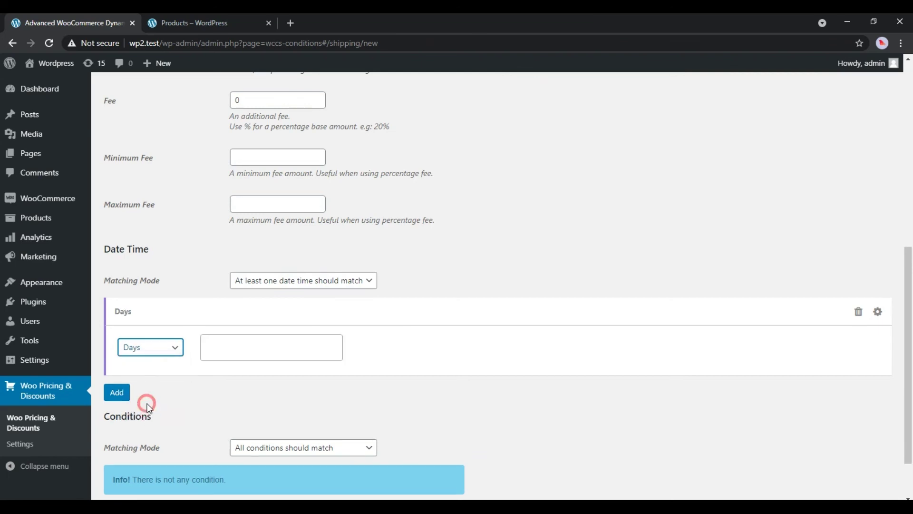
# Select Wednesday, Saturday and Sunday as the days for the date time restriction.
pyautogui.click(246, 347)
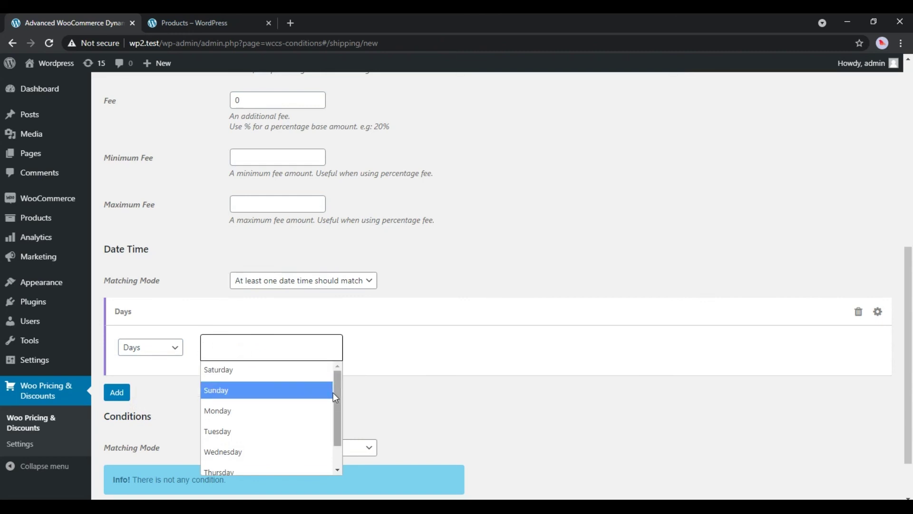
pyautogui.moveTo(336, 396); pyautogui.dragTo(337, 435)
pyautogui.click(261, 423)
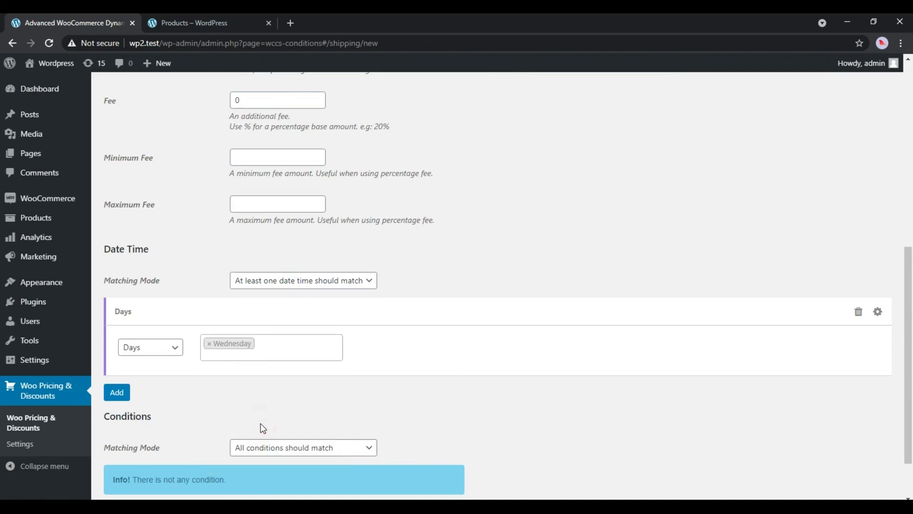
pyautogui.click(271, 348)
pyautogui.click(256, 370)
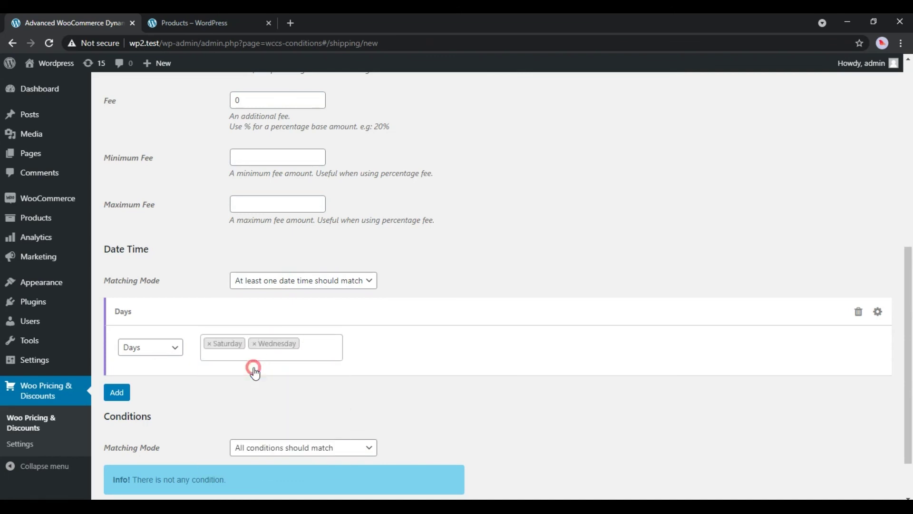
pyautogui.click(322, 343)
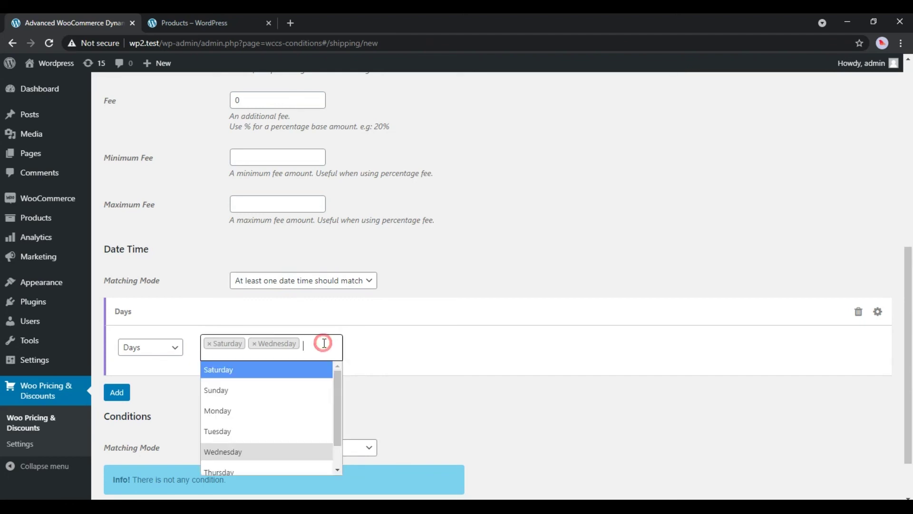
pyautogui.click(261, 391)
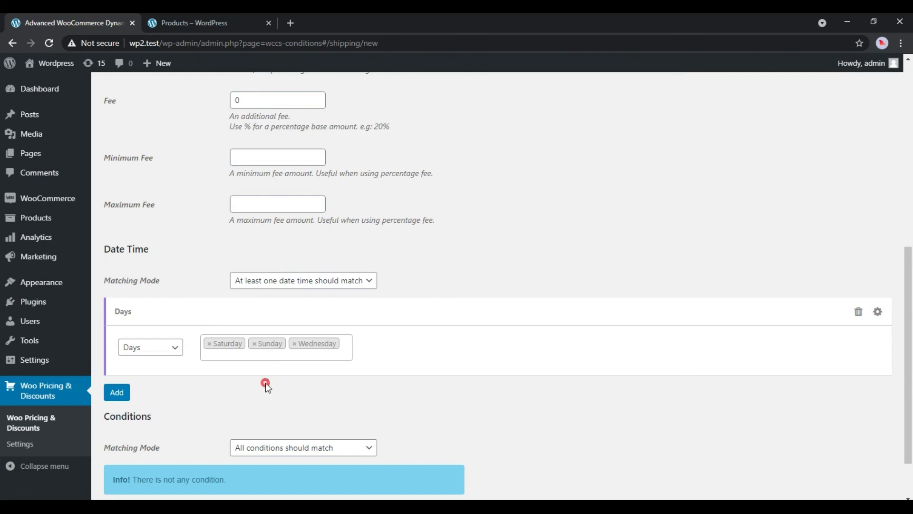
# Save the shipping method for specific hours or dates and return to the shipping methods list.
pyautogui.scroll(8, 266, 384)
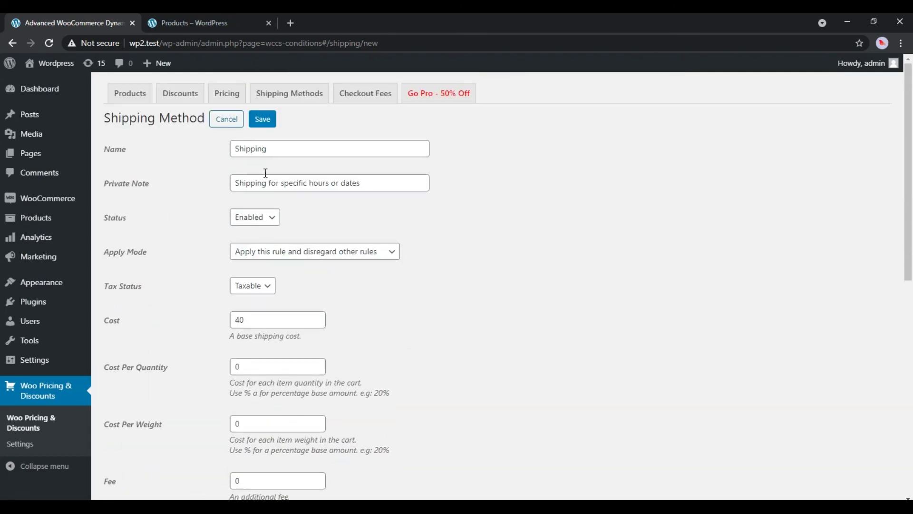
pyautogui.click(262, 122)
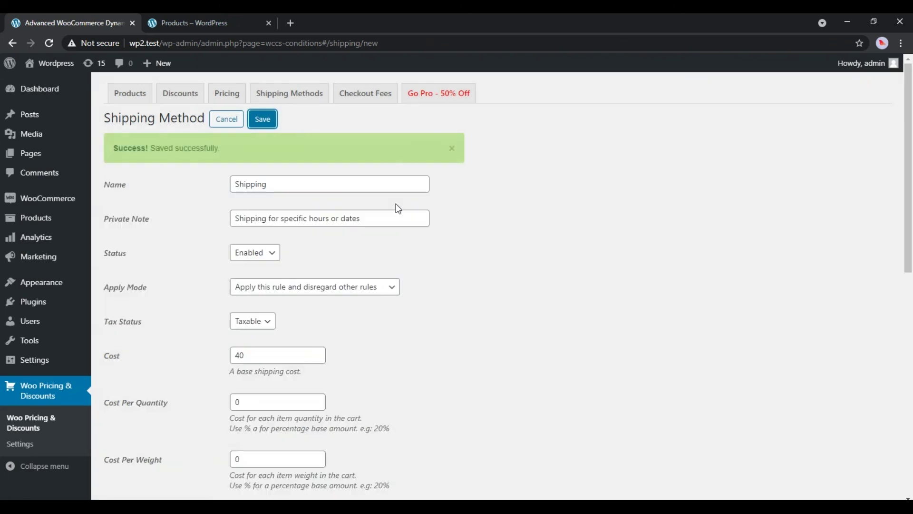
pyautogui.click(226, 119)
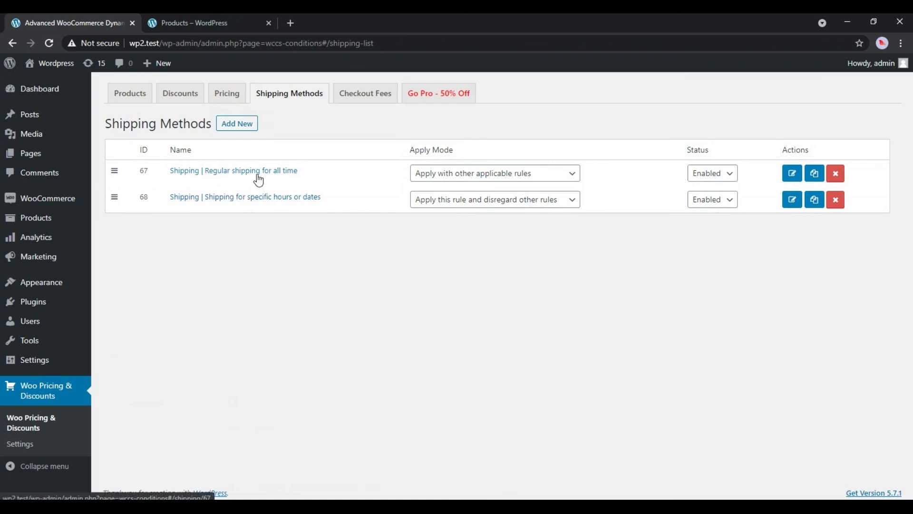
# Add the Album, Cap and Hoodie with Zipper to the cart from the store's Shop page.
pyautogui.click(228, 23)
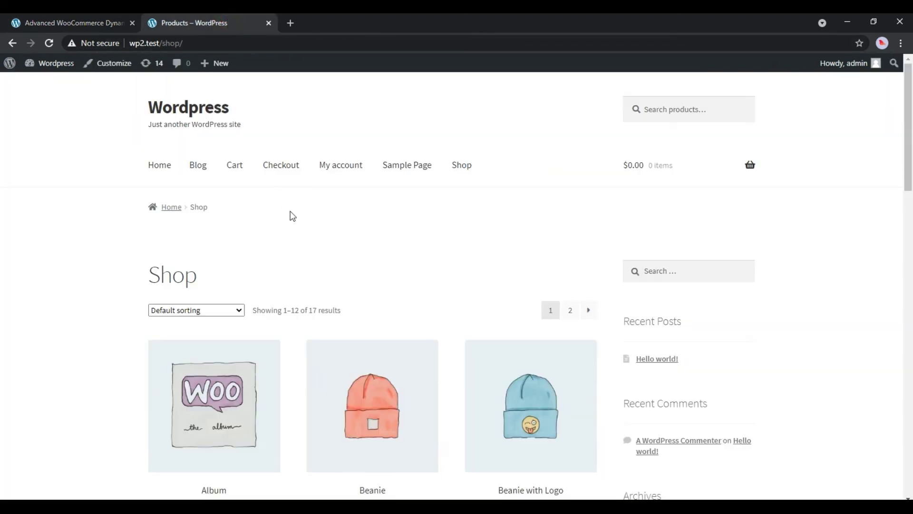
pyautogui.scroll(-4, 295, 219)
pyautogui.click(228, 346)
pyautogui.scroll(-8, 293, 299)
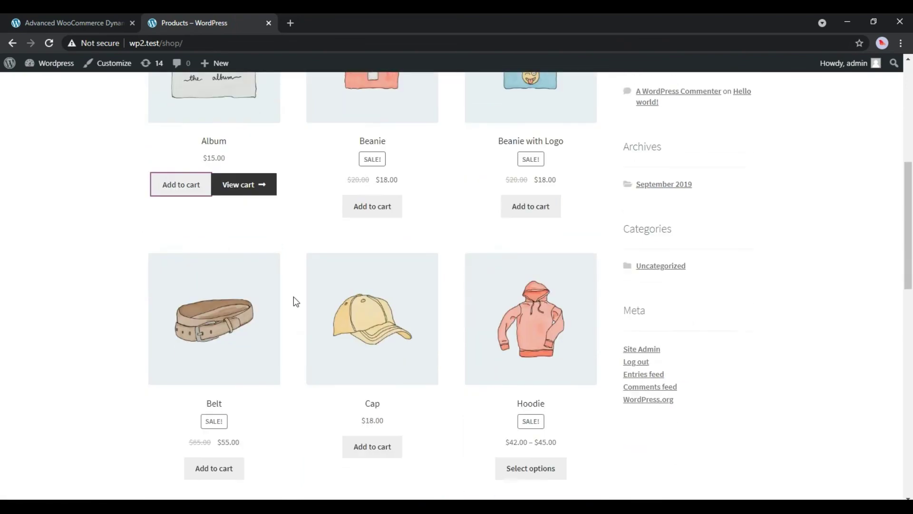
pyautogui.click(373, 228)
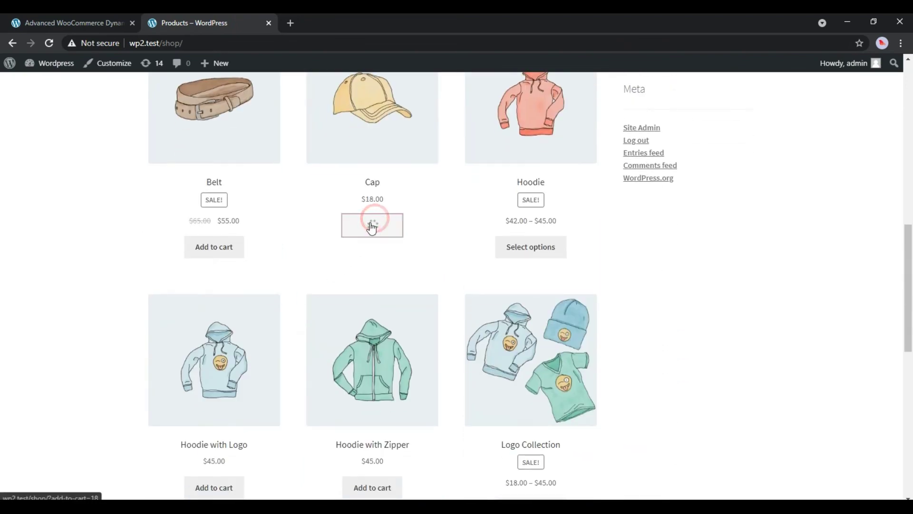
pyautogui.scroll(-3, 336, 253)
pyautogui.scroll(-1, 336, 250)
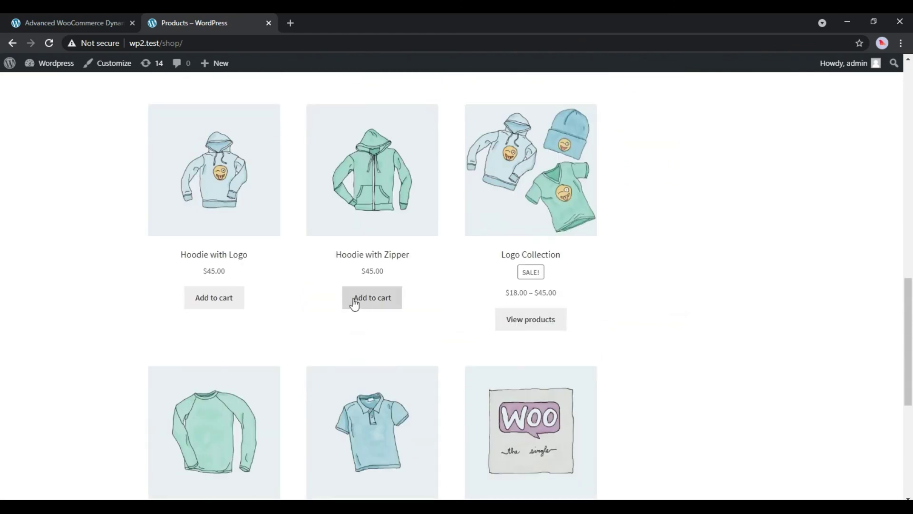
pyautogui.click(366, 301)
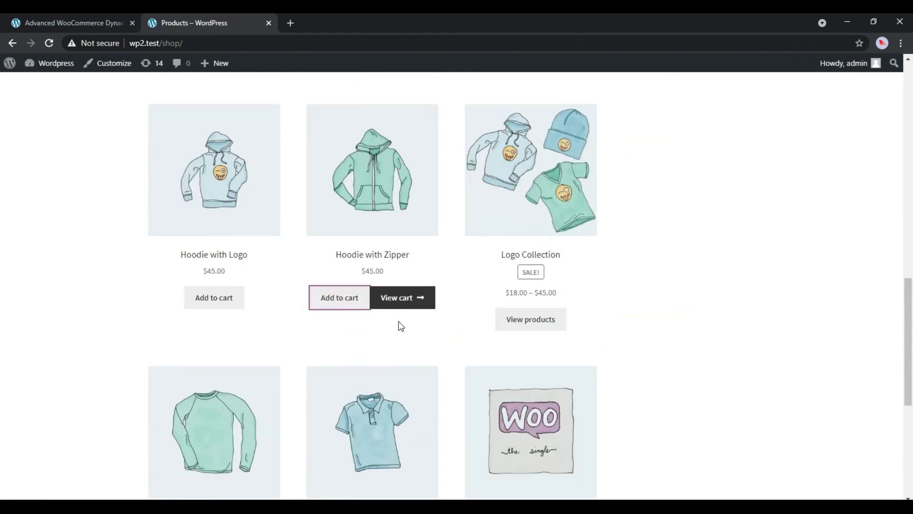
# View the cart and check the shipping cost in the cart totals.
pyautogui.click(403, 304)
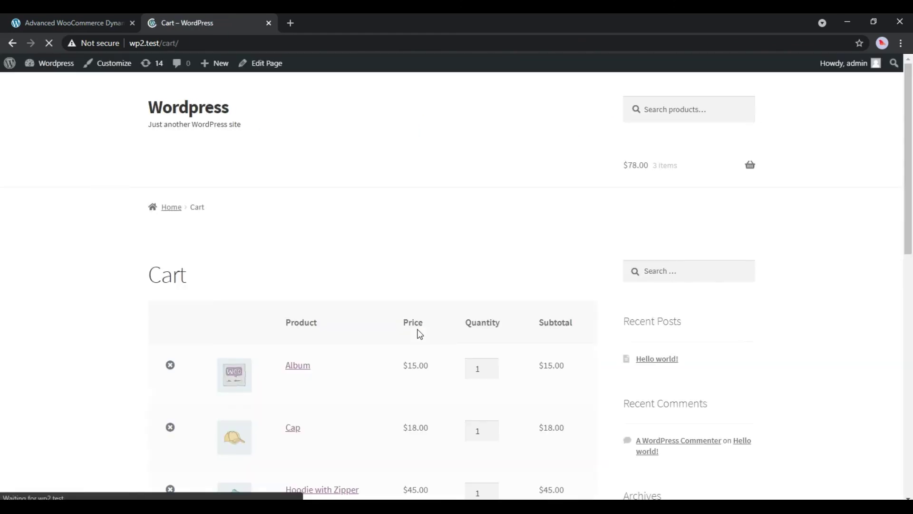
pyautogui.scroll(-4, 420, 335)
pyautogui.scroll(-4, 420, 335)
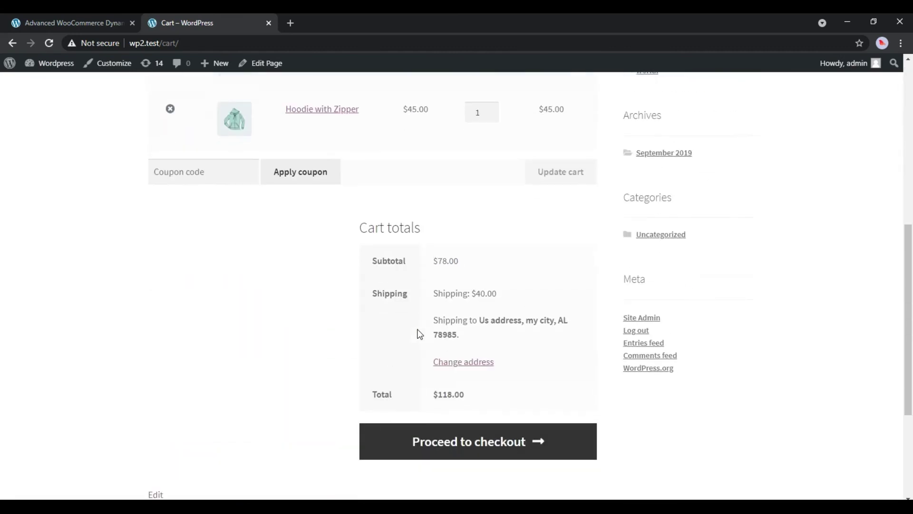
pyautogui.moveTo(500, 293); pyautogui.dragTo(493, 293)
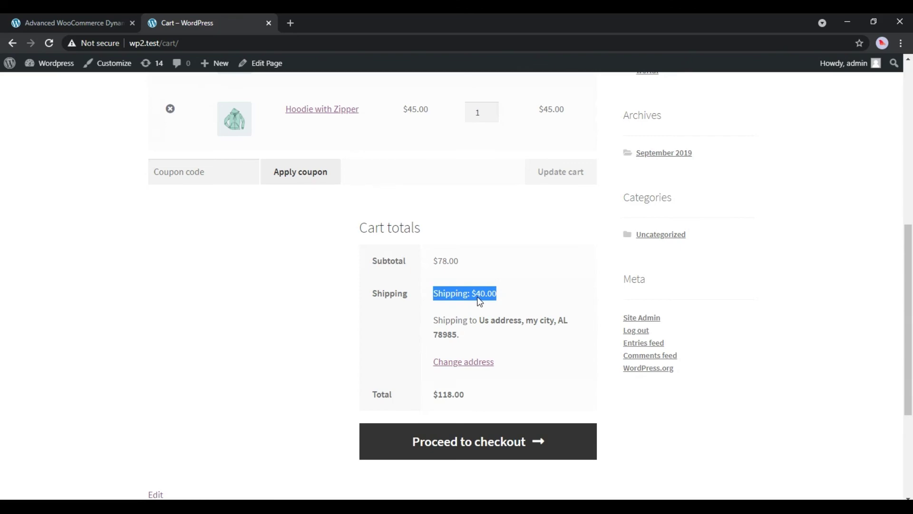
pyautogui.click(485, 310)
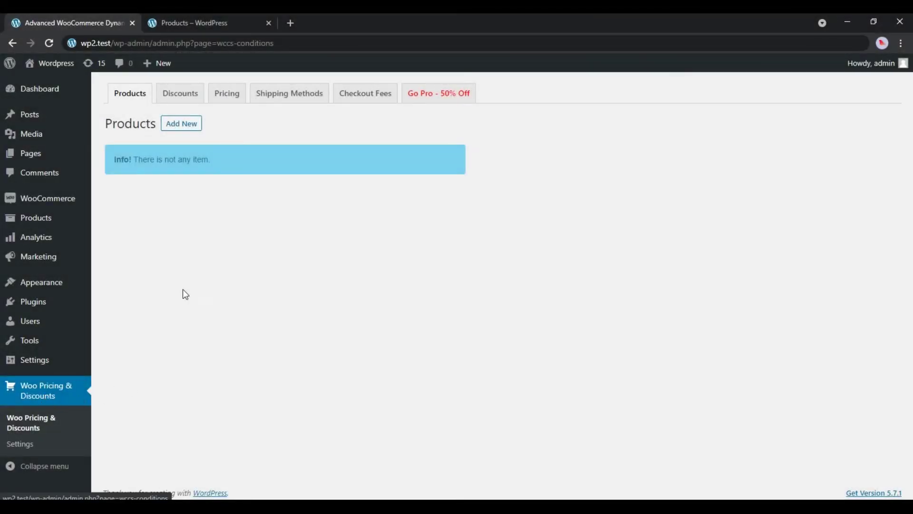
# Start a new shipping method in Woo Pricing & Discounts with the private note "Cost per quantity".
pyautogui.click(299, 99)
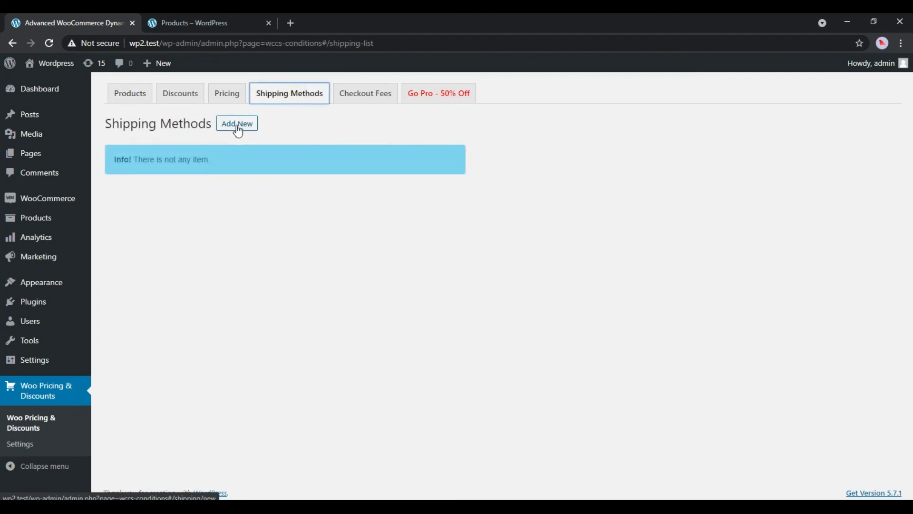
pyautogui.click(238, 128)
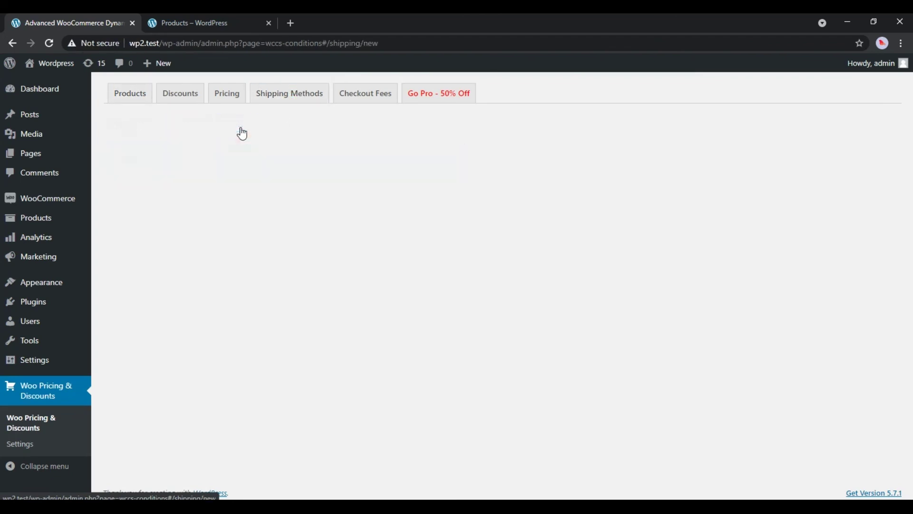
pyautogui.click(270, 182)
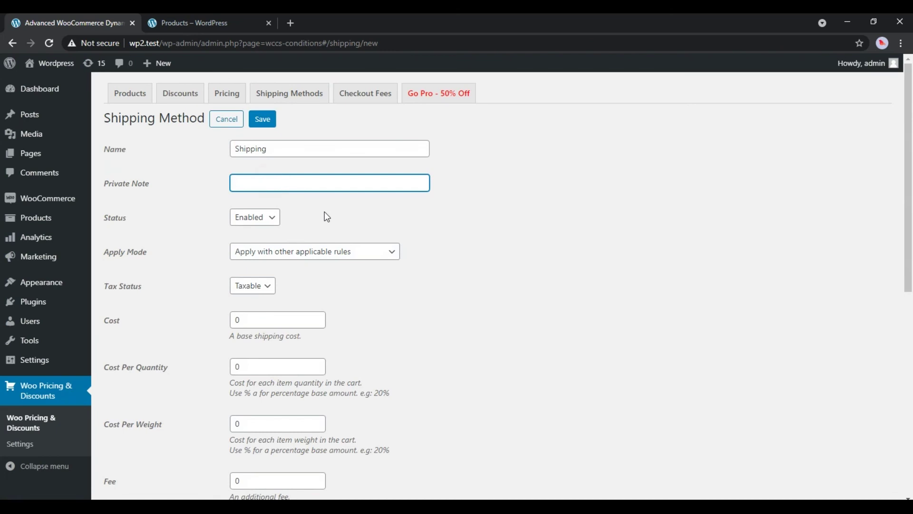
pyautogui.write('Cost per quantity')
pyautogui.click(327, 217)
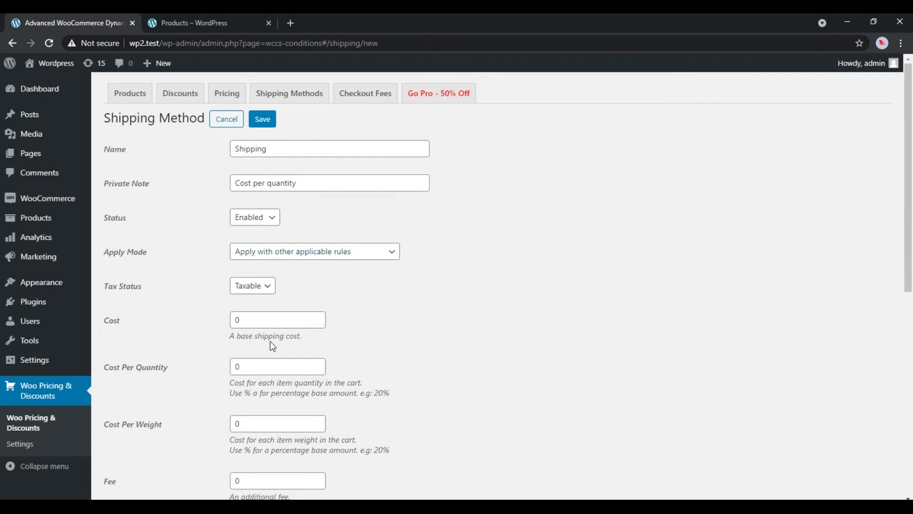
# Set the shipping method's base cost to 20 and its cost per quantity to 1.
pyautogui.doubleClick(237, 319)
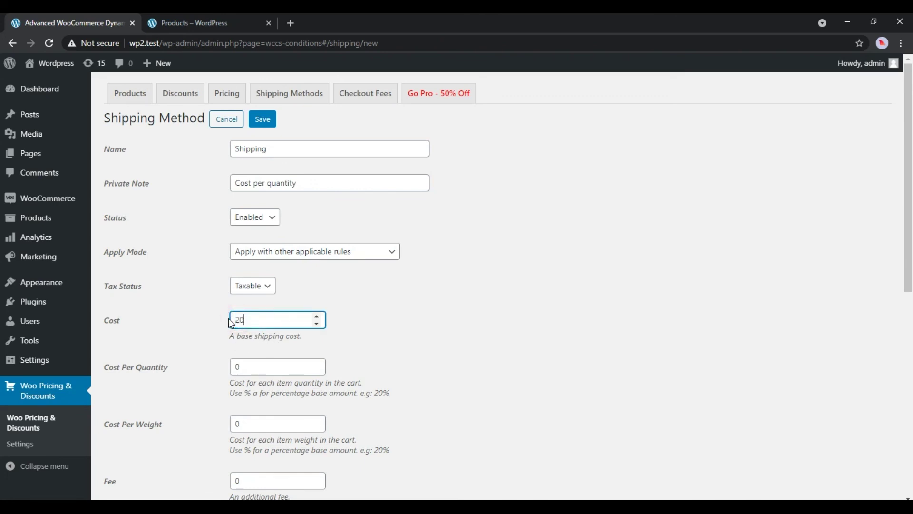
pyautogui.click(213, 315)
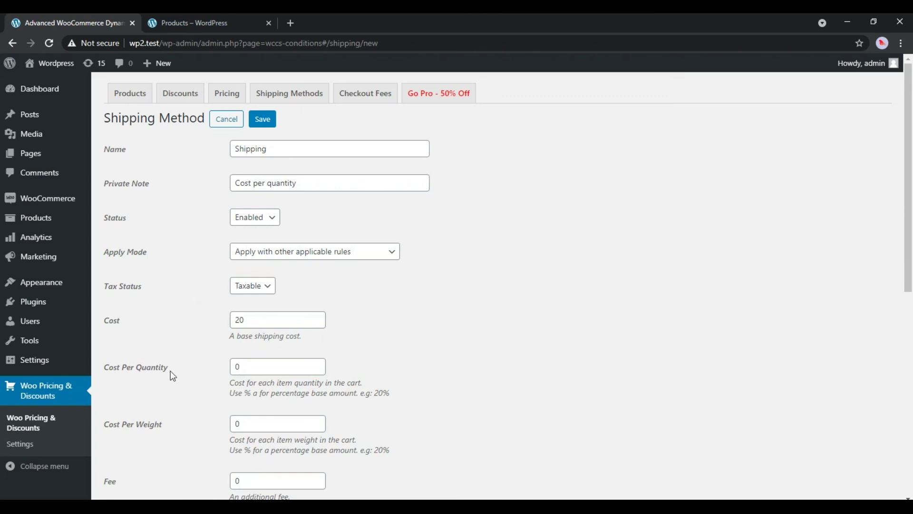
pyautogui.moveTo(167, 370); pyautogui.dragTo(107, 374)
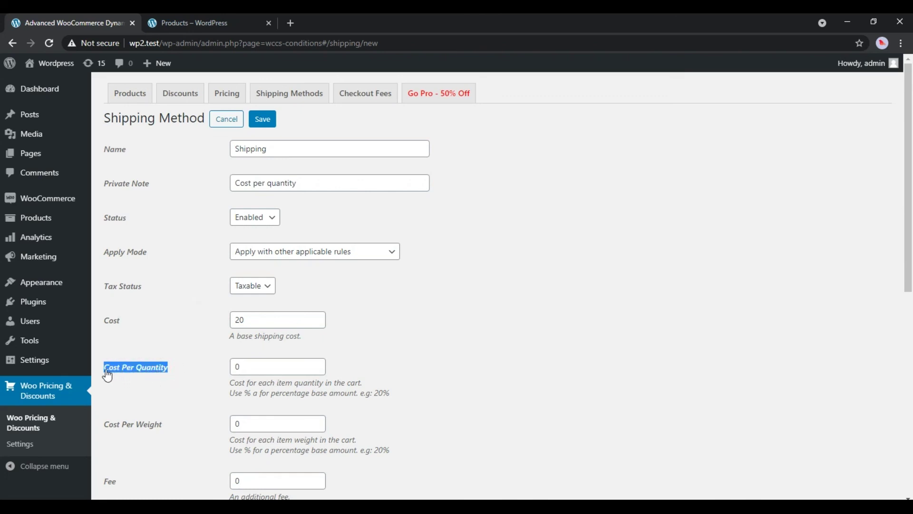
pyautogui.click(143, 375)
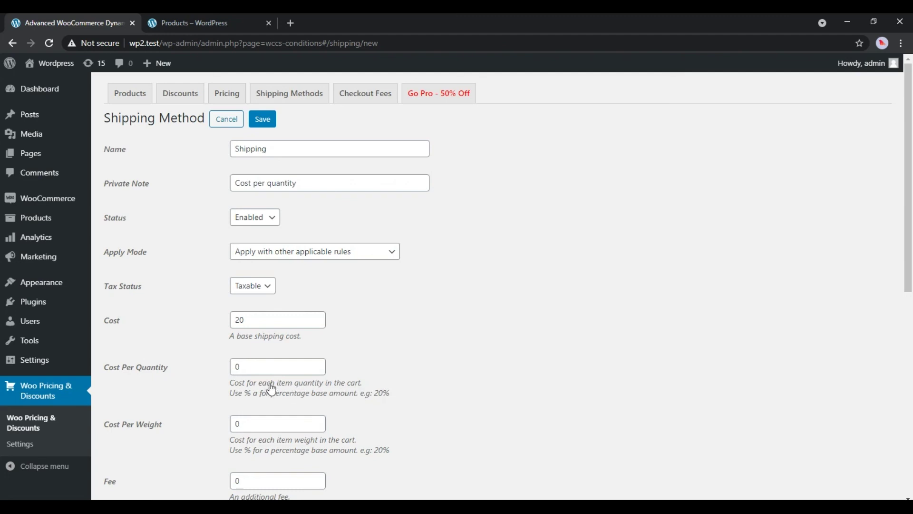
pyautogui.moveTo(242, 367); pyautogui.dragTo(231, 369)
pyautogui.write('1')
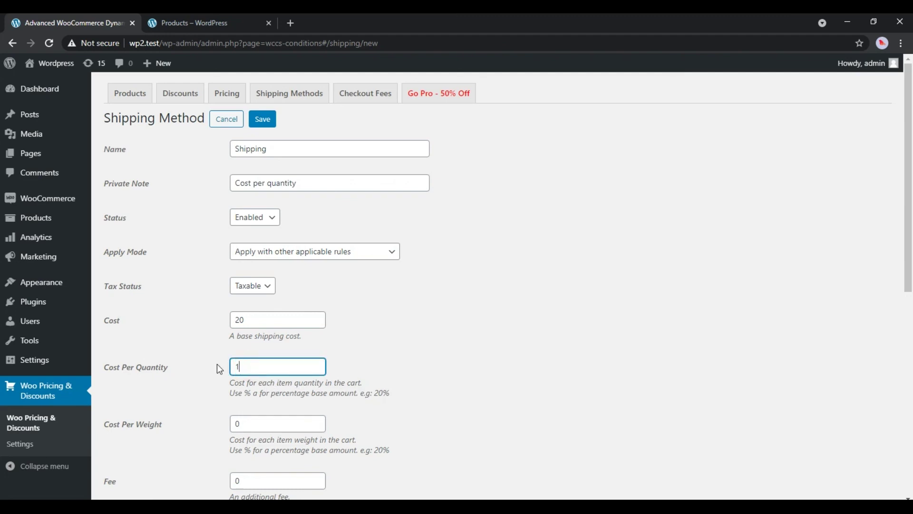
# Save the cost-per-quantity shipping method without date times or conditions.
pyautogui.scroll(-7, 200, 352)
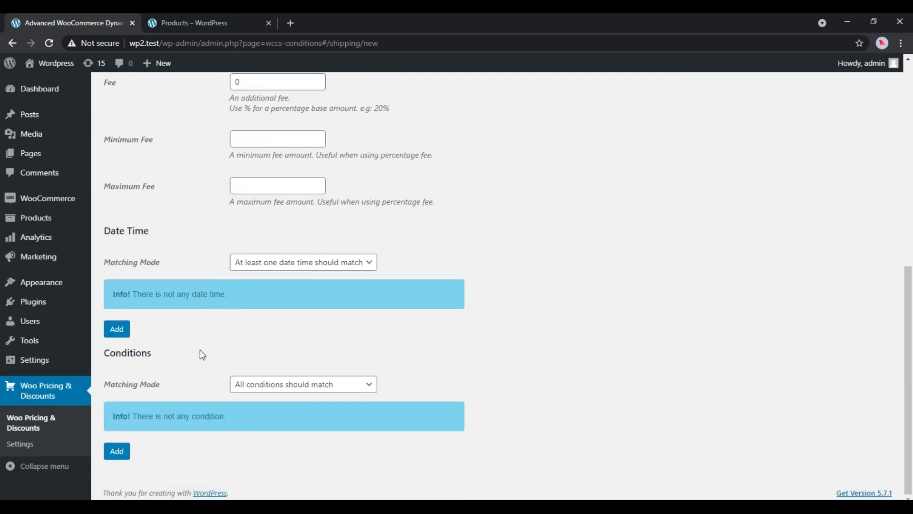
pyautogui.scroll(8, 200, 353)
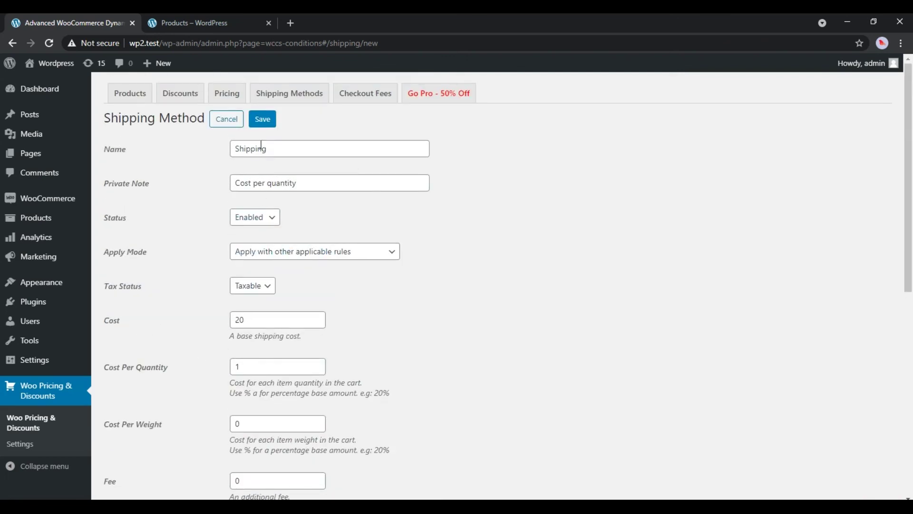
pyautogui.click(262, 120)
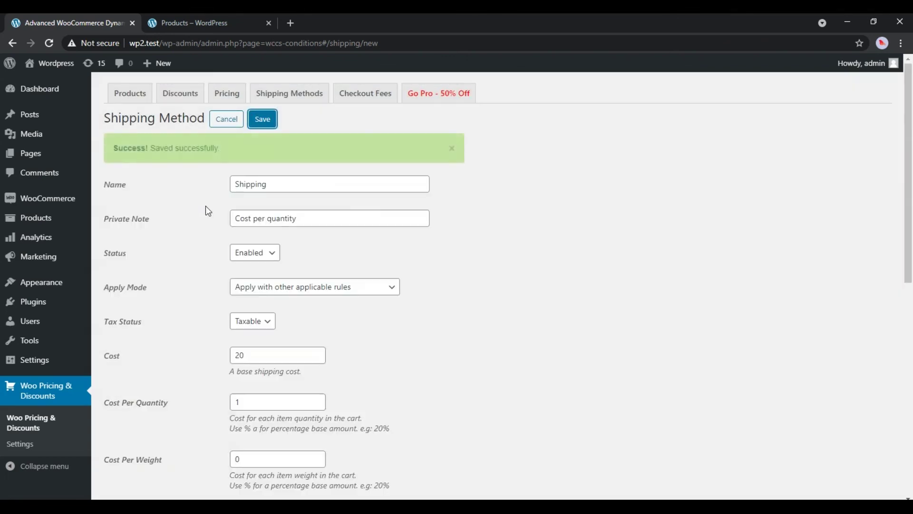
# Close the saved shipping method, switch to the shop page and add the Cap, Belt and Hoodie with Zipper to the cart.
pyautogui.click(222, 124)
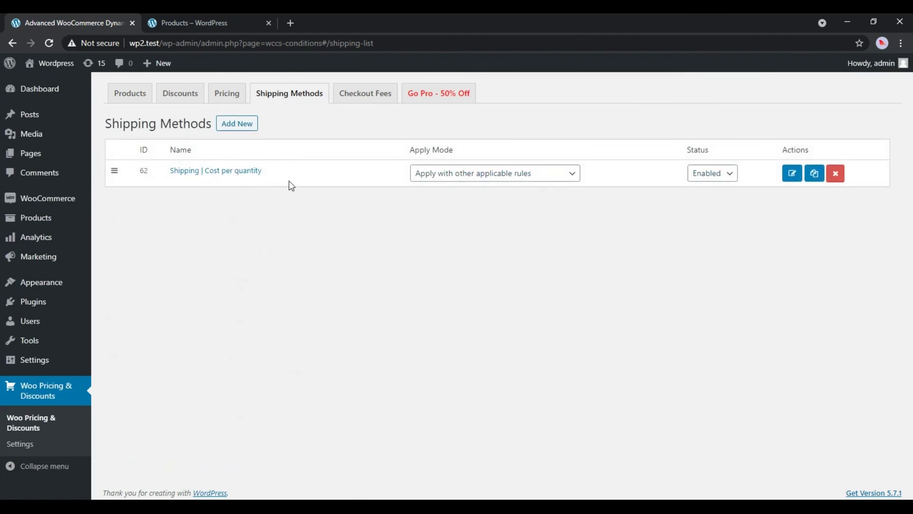
pyautogui.click(194, 22)
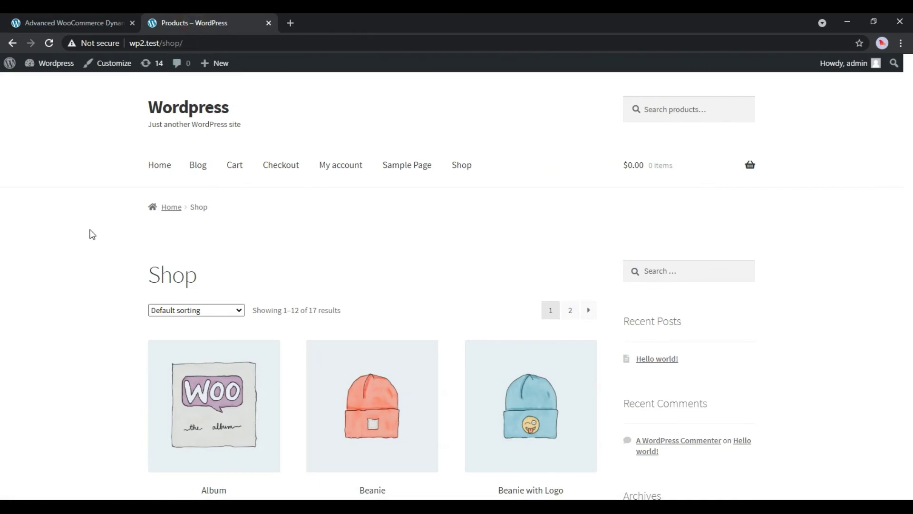
pyautogui.scroll(-8, 91, 232)
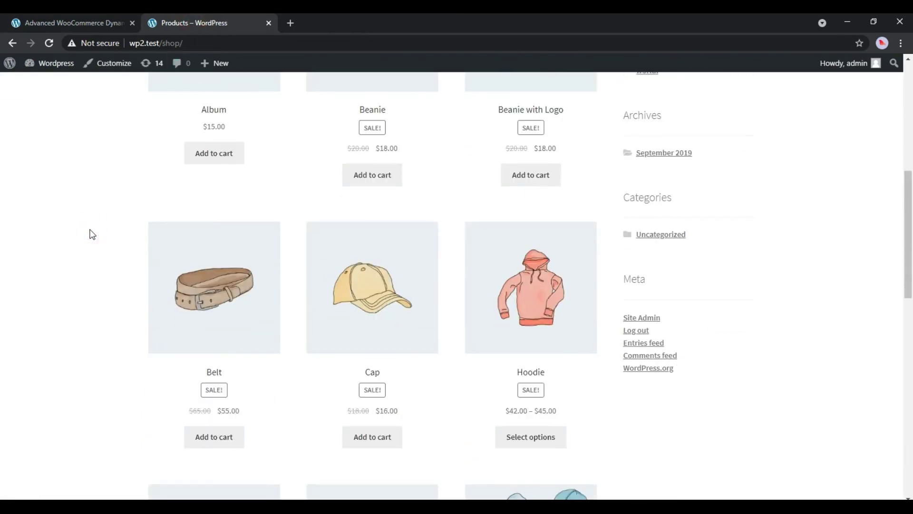
pyautogui.click(357, 434)
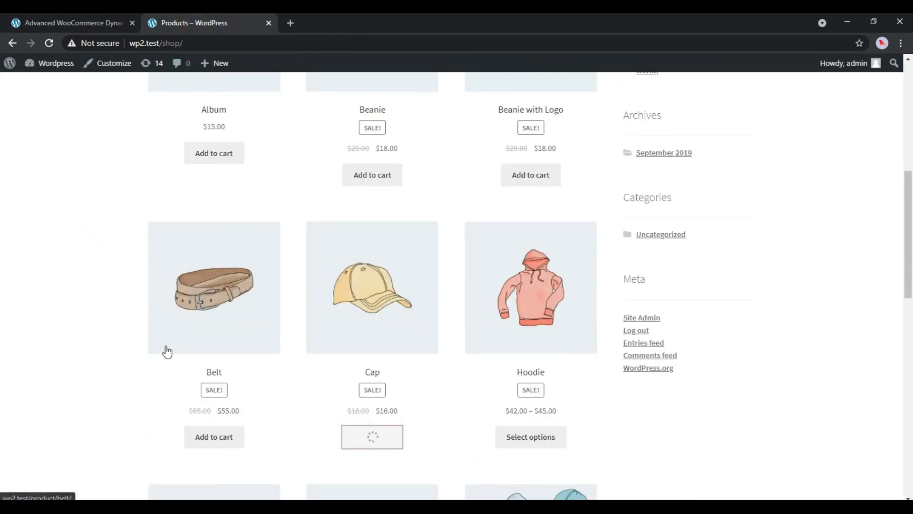
pyautogui.click(222, 434)
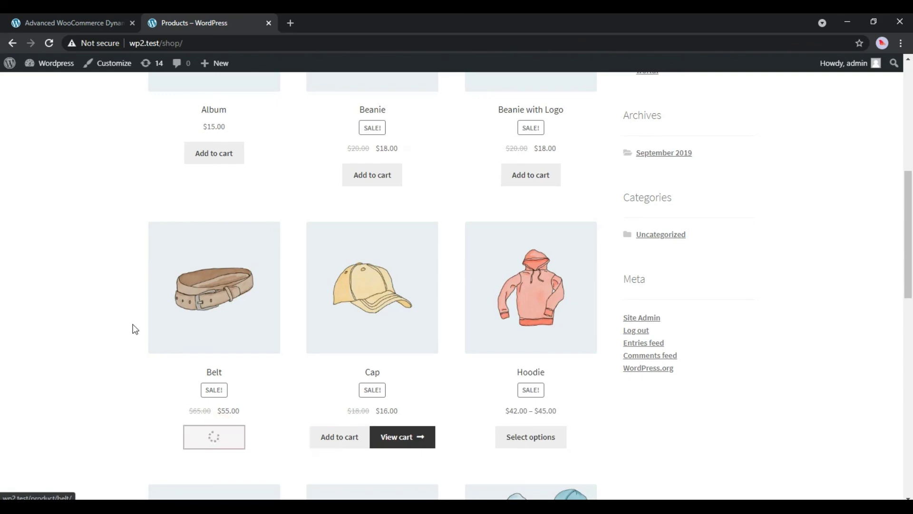
pyautogui.scroll(-8, 133, 329)
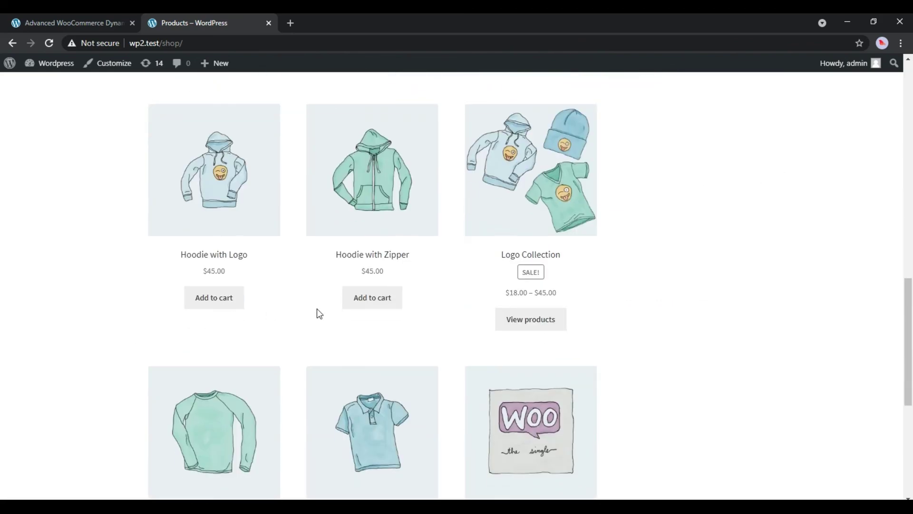
pyautogui.click(376, 297)
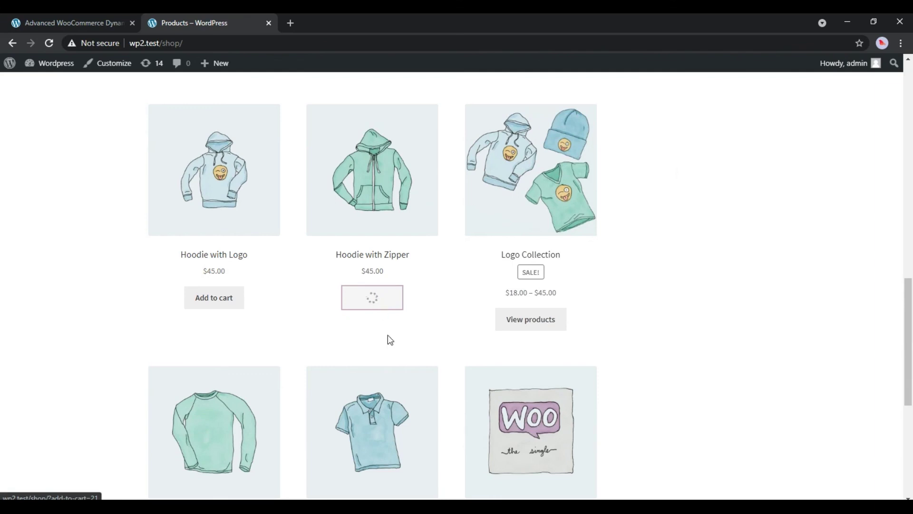
# View the cart and check the item quantities against the shipping cost in the cart totals.
pyautogui.click(402, 311)
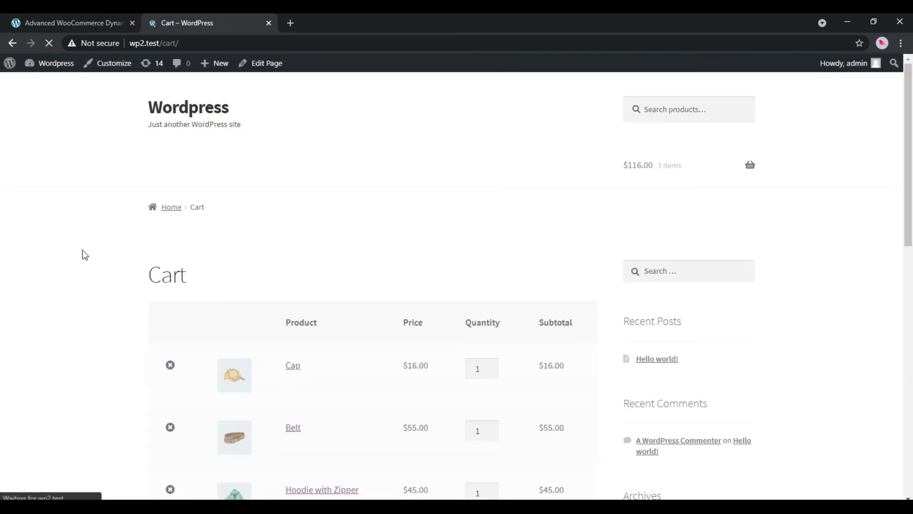
pyautogui.scroll(-4, 82, 250)
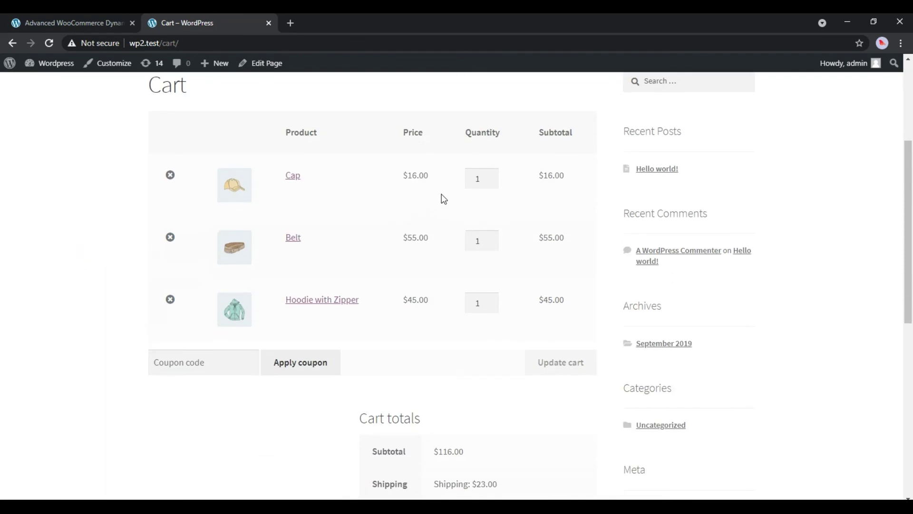
pyautogui.click(476, 181)
pyautogui.press('Tab')
pyautogui.press('Tab')
pyautogui.click(460, 304)
pyautogui.scroll(-4, 454, 308)
pyautogui.moveTo(500, 295); pyautogui.dragTo(461, 295)
pyautogui.click(429, 307)
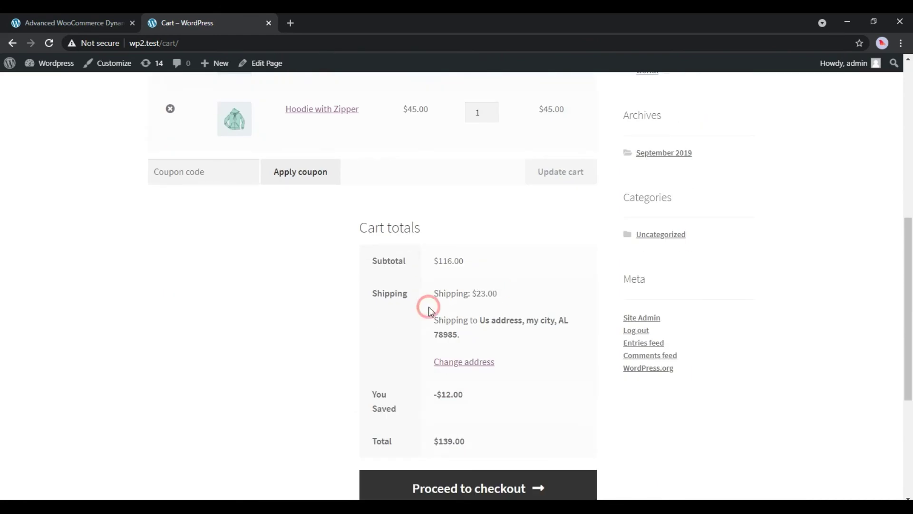
# Update the cart with a Hoodie with Zipper quantity of 2 and check the shipping cost.
pyautogui.scroll(4, 474, 184)
pyautogui.click(490, 299)
pyautogui.click(551, 360)
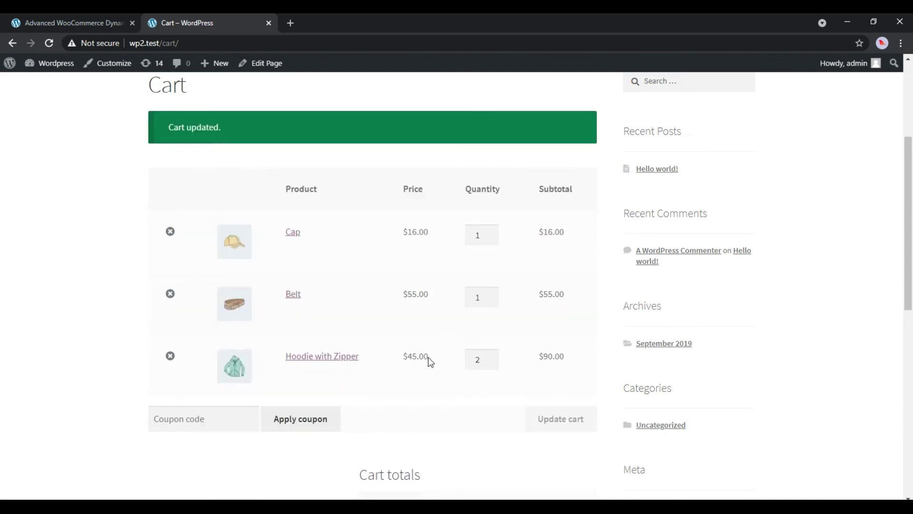
pyautogui.scroll(-4, 430, 361)
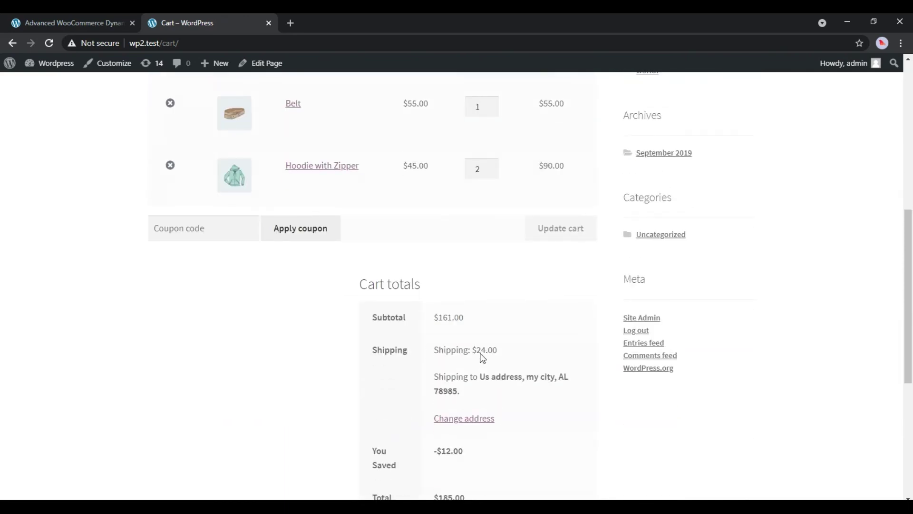
pyautogui.moveTo(498, 351); pyautogui.dragTo(435, 354)
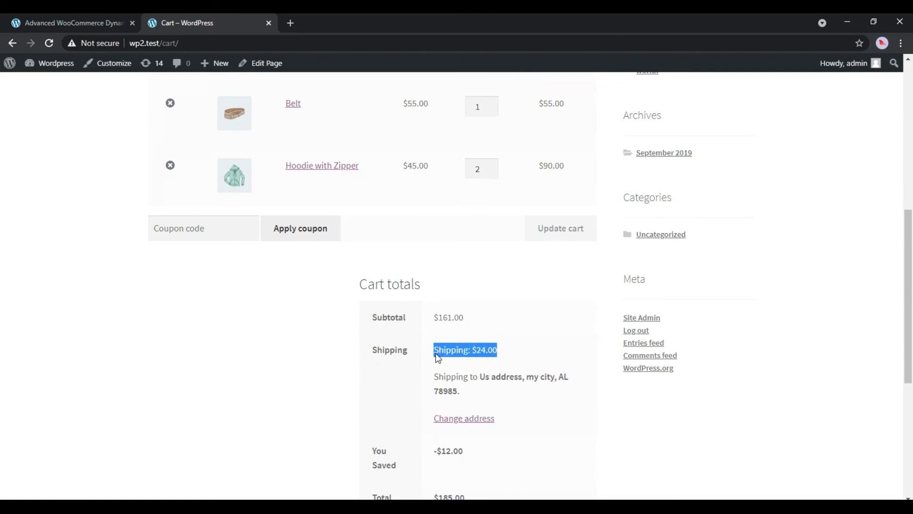
pyautogui.click(421, 356)
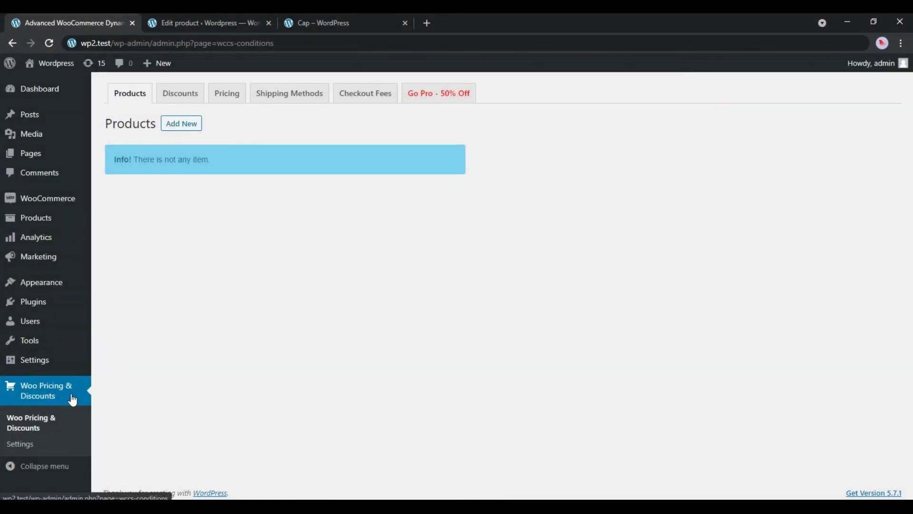
# Start a new shipping method in Woo Pricing & Discounts with the private note "Shipping cost per weight".
pyautogui.click(291, 99)
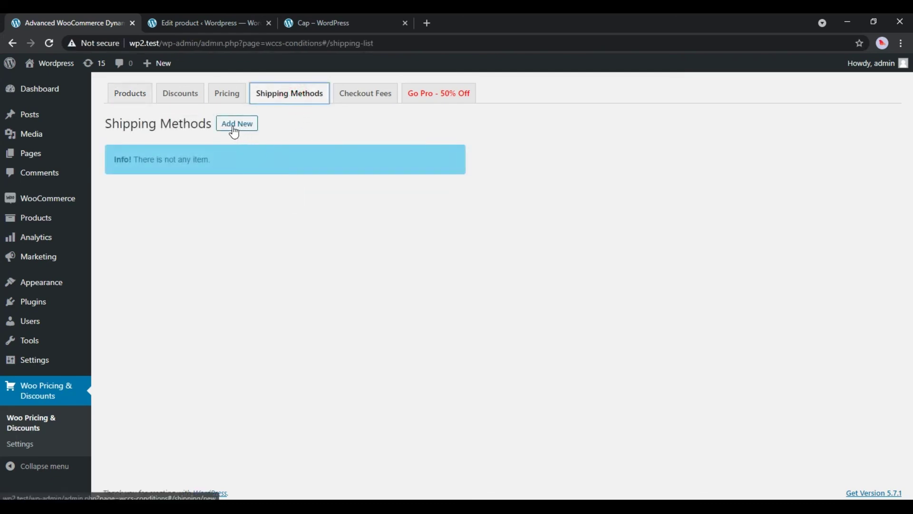
pyautogui.click(242, 130)
pyautogui.click(257, 184)
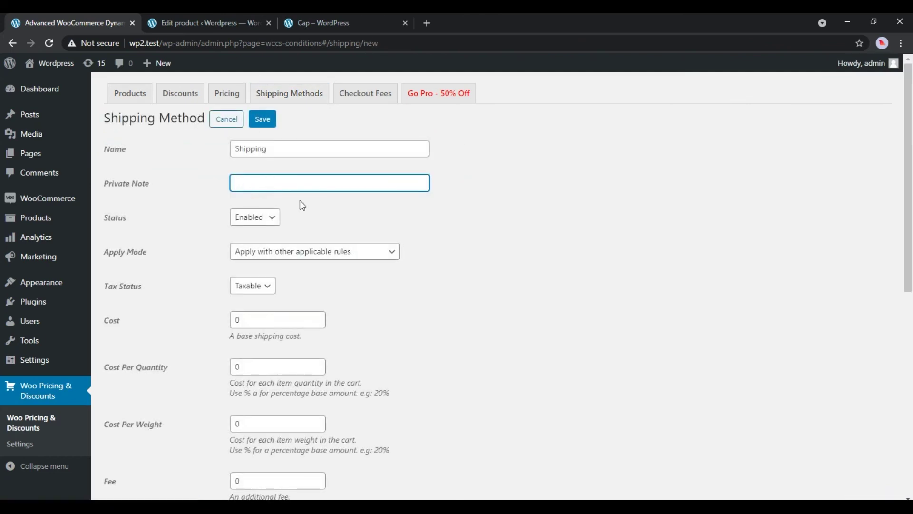
pyautogui.write('Shipping cost per weight')
pyautogui.click(301, 201)
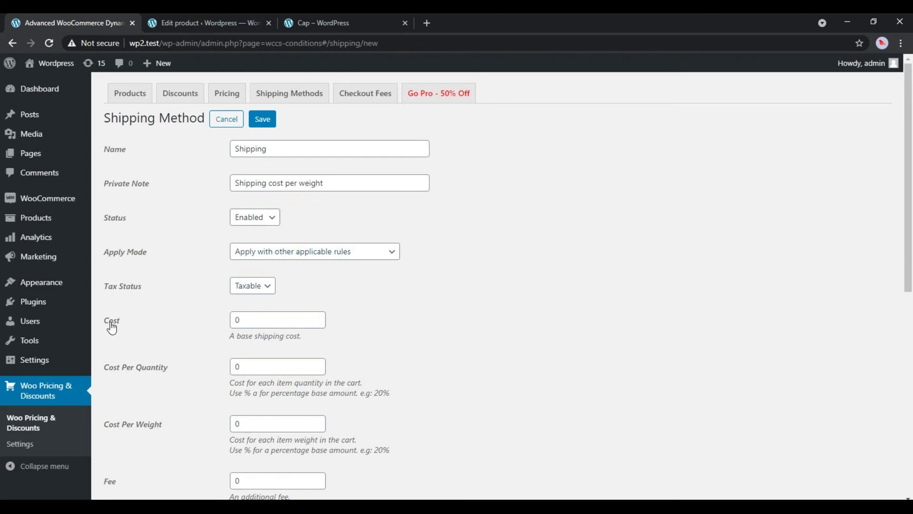
# Set the shipping method's base cost to 30 and its cost per weight to 1.
pyautogui.moveTo(305, 338); pyautogui.dragTo(230, 326)
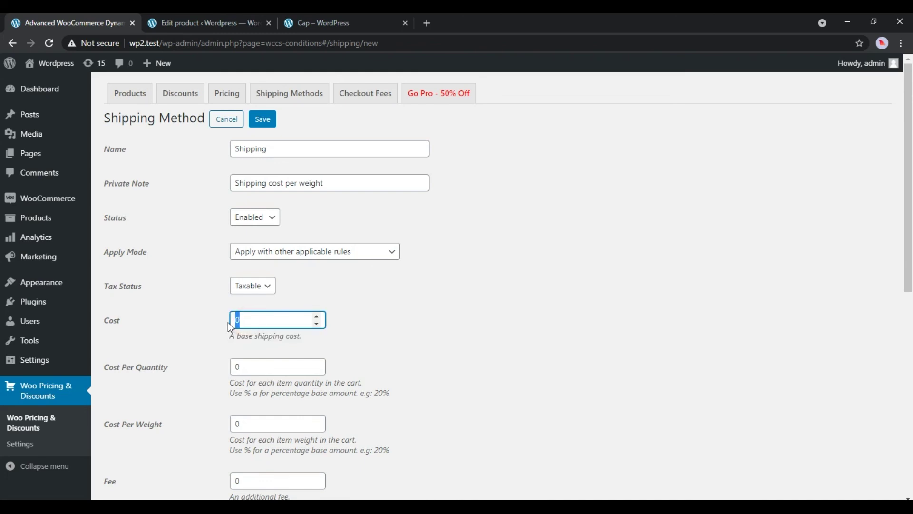
pyautogui.click(209, 312)
pyautogui.scroll(-4, 211, 316)
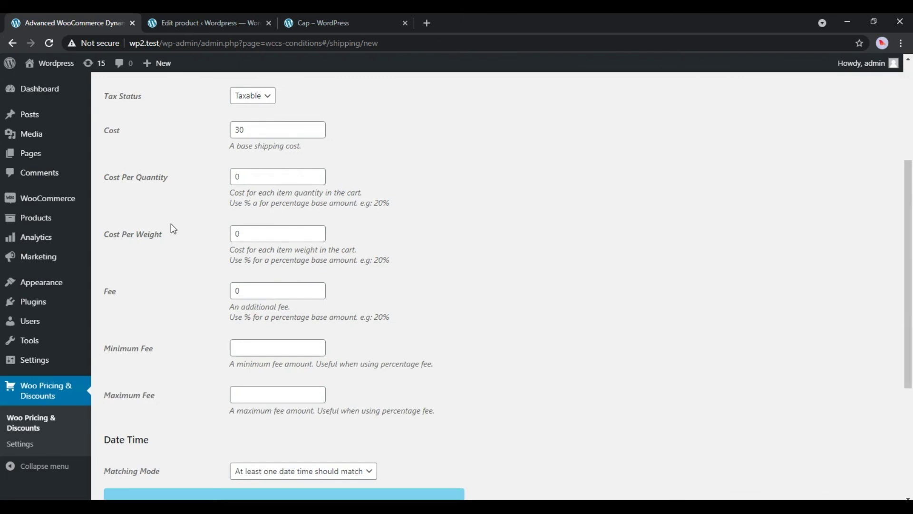
pyautogui.moveTo(162, 241); pyautogui.dragTo(106, 240)
pyautogui.click(125, 242)
pyautogui.doubleClick(235, 233)
pyautogui.write('1')
pyautogui.click(199, 224)
# Save the cost-per-weight shipping method without date times or conditions and return to the shipping methods list.
pyautogui.scroll(-4, 200, 227)
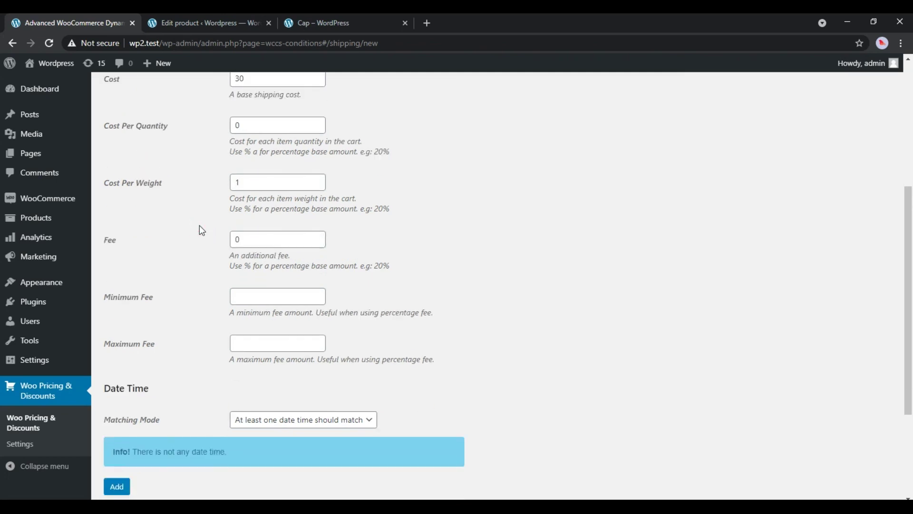
pyautogui.scroll(8, 200, 226)
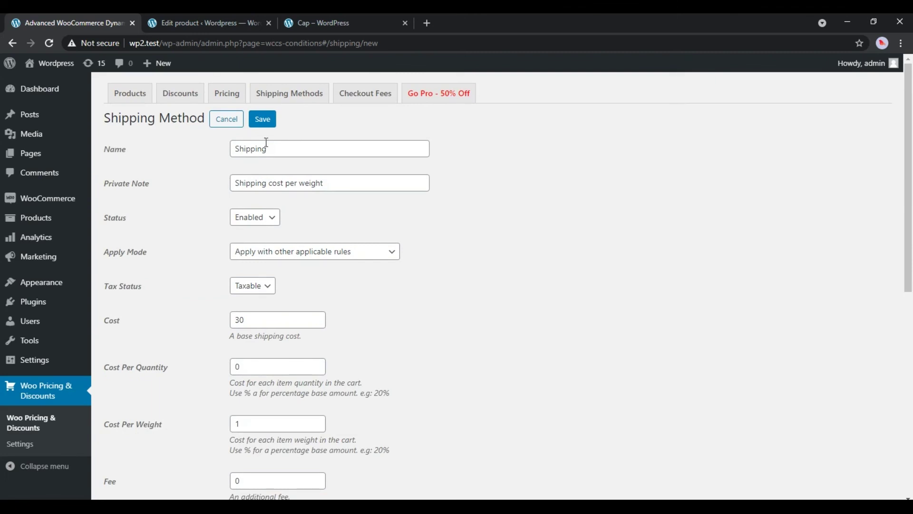
pyautogui.click(262, 119)
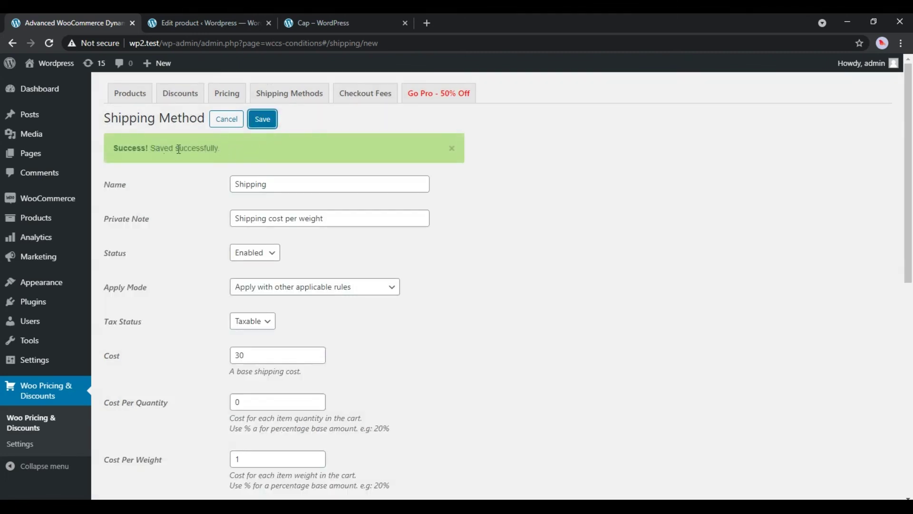
pyautogui.click(223, 122)
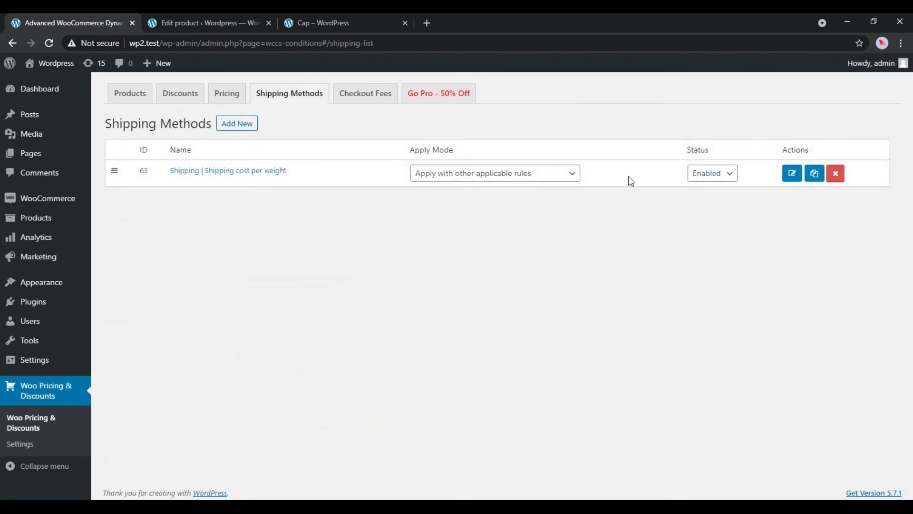
# Check the Cap product's weight in its shipping data on the product edit page.
pyautogui.click(210, 24)
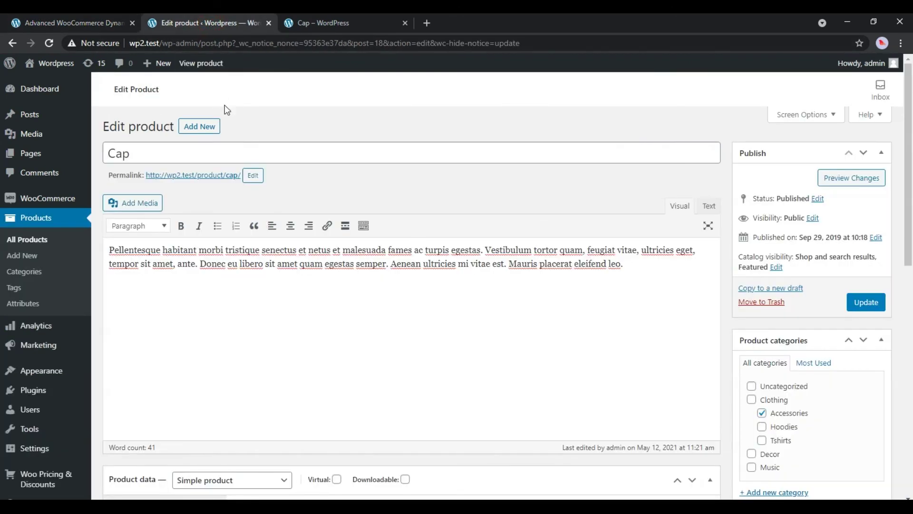
pyautogui.moveTo(138, 152); pyautogui.dragTo(111, 153)
pyautogui.click(339, 172)
pyautogui.scroll(-4, 339, 171)
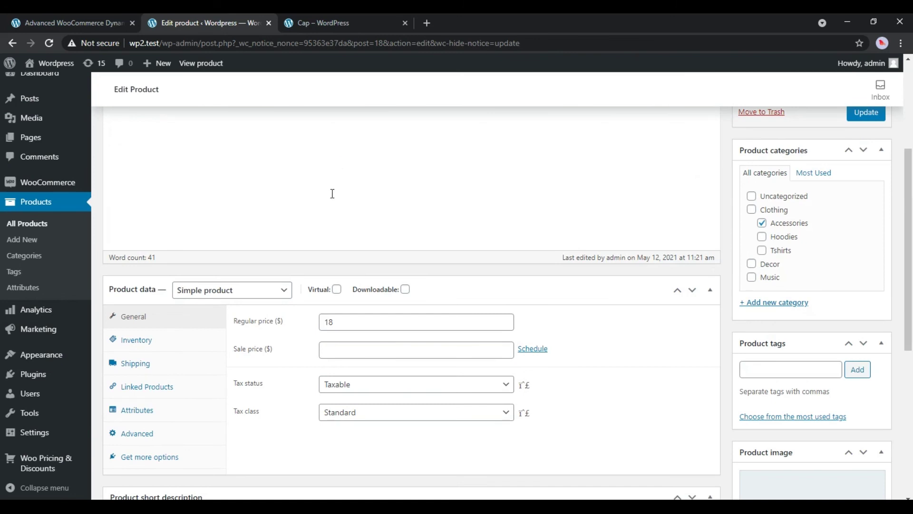
pyautogui.click(151, 367)
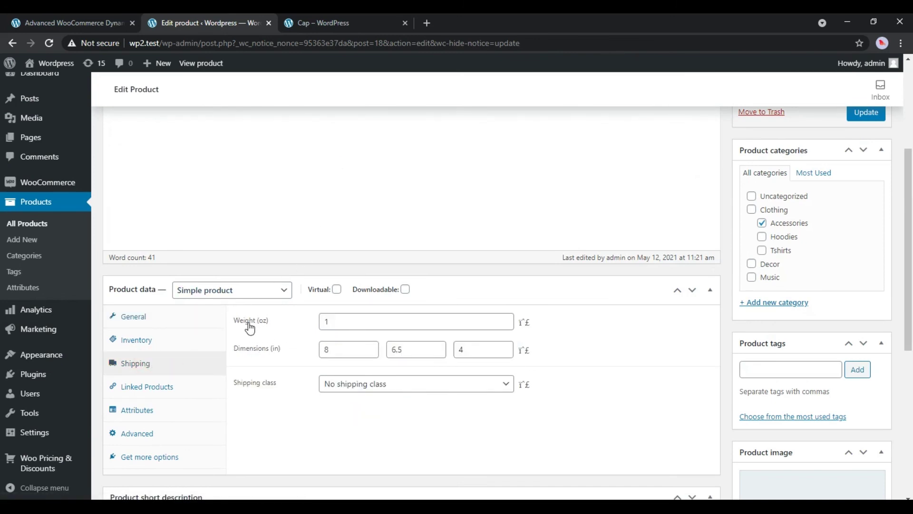
pyautogui.doubleClick(323, 321)
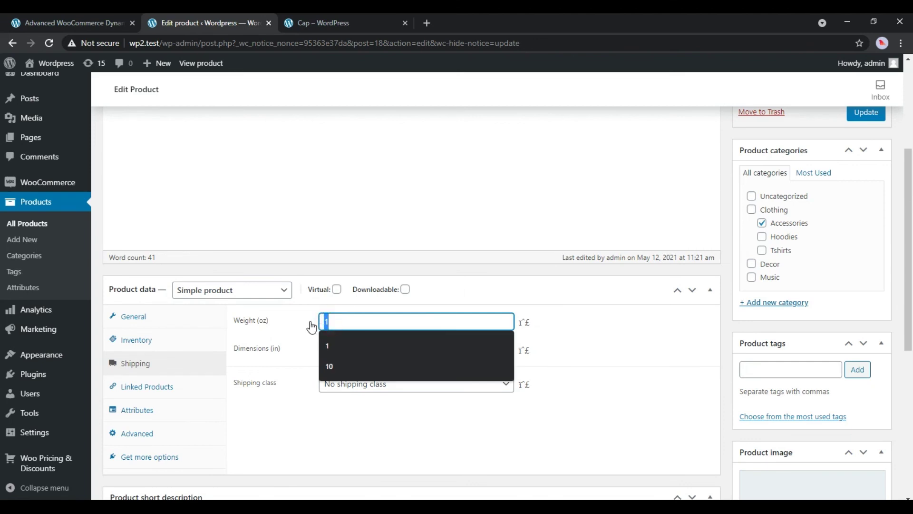
pyautogui.click(306, 323)
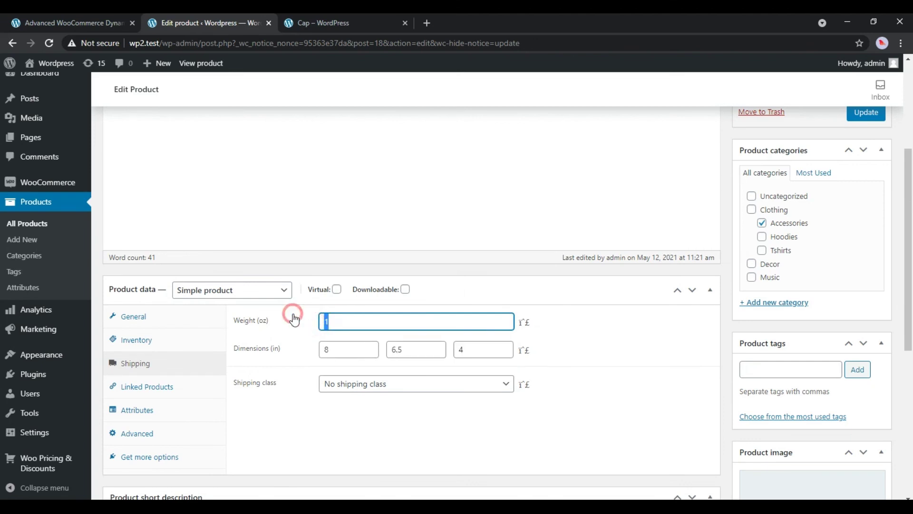
# Add one Cap to the cart from its product page and check the shipping cost in the cart.
pyautogui.click(298, 14)
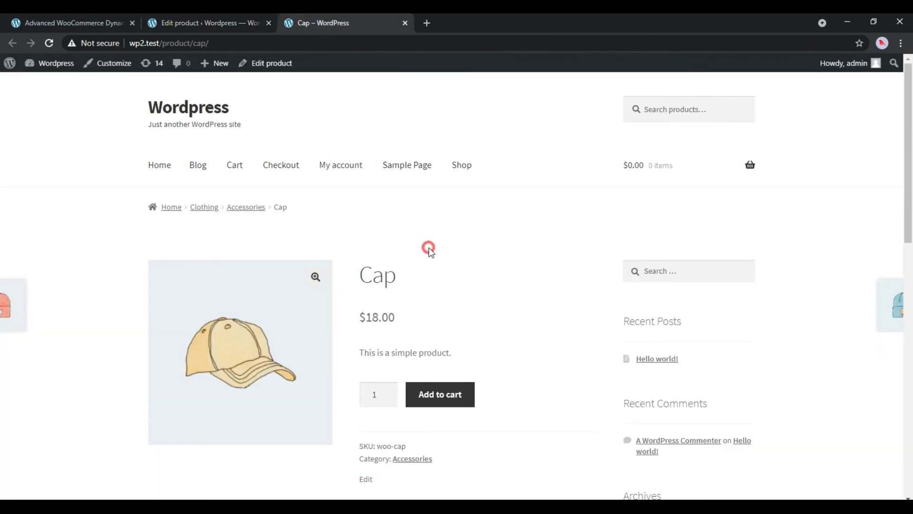
pyautogui.click(444, 396)
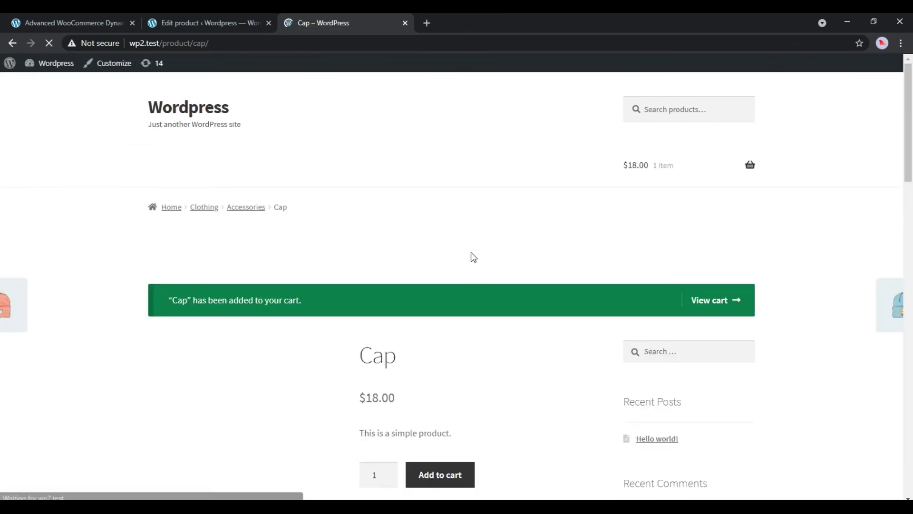
pyautogui.click(688, 299)
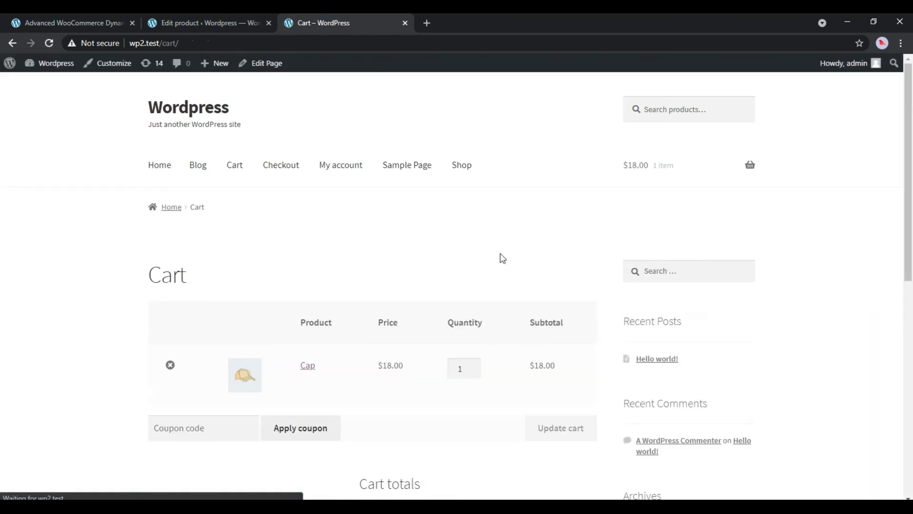
pyautogui.scroll(-4, 484, 236)
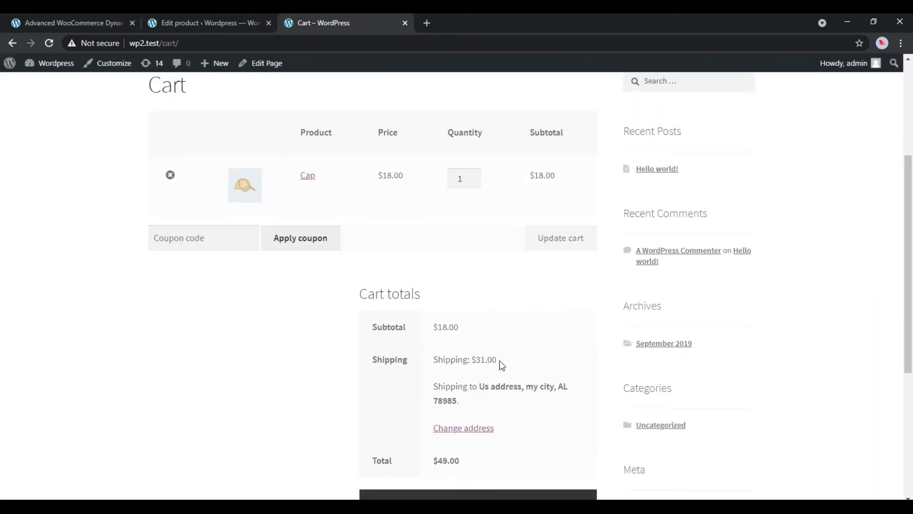
pyautogui.moveTo(449, 363); pyautogui.dragTo(434, 357)
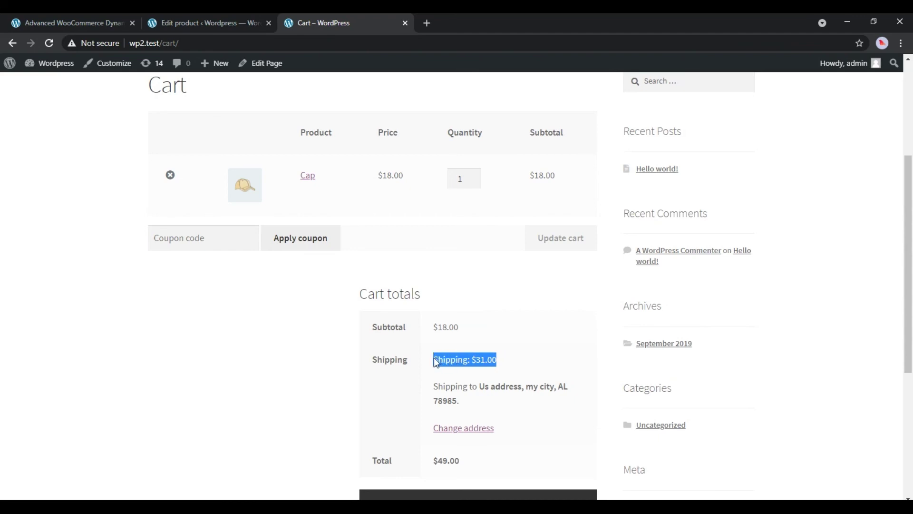
pyautogui.click(440, 350)
# Update the cart with a Cap quantity of 2 and check the shipping cost.
pyautogui.click(474, 176)
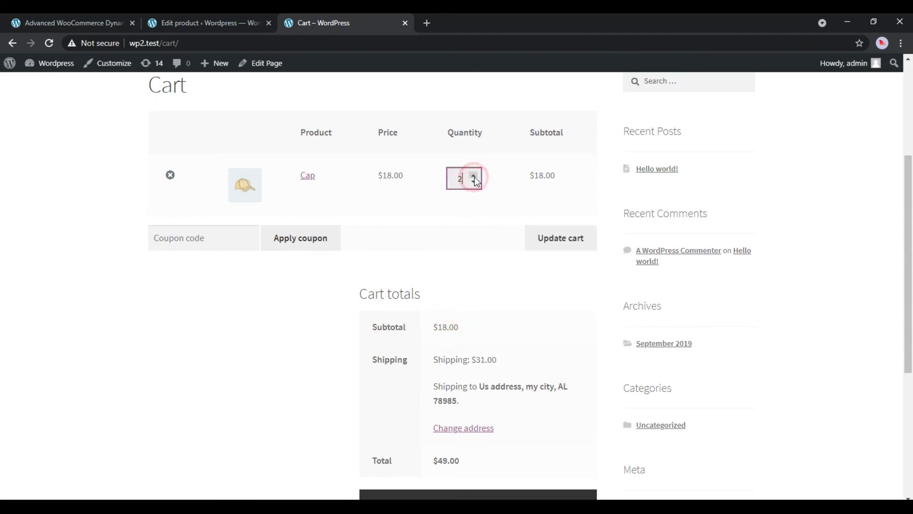
pyautogui.click(538, 233)
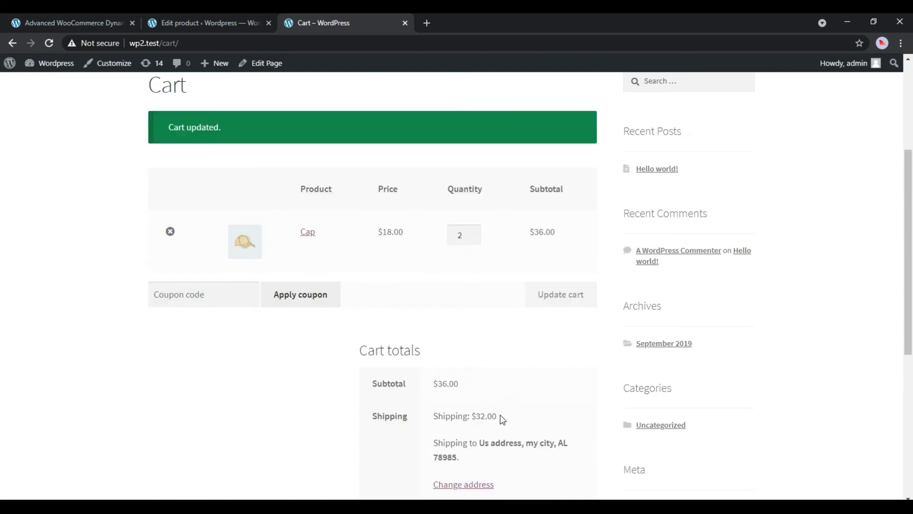
pyautogui.moveTo(496, 416); pyautogui.dragTo(438, 415)
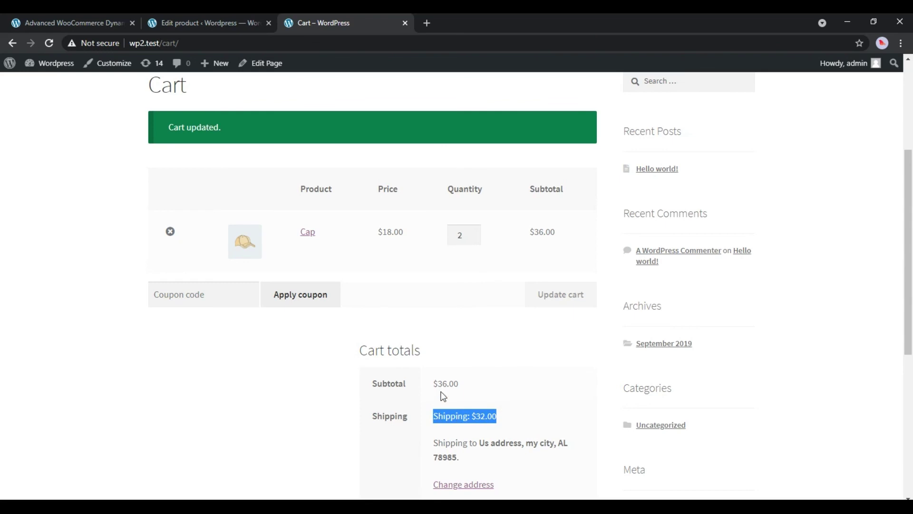
# Raise the Cap quantity to 3 and update the cart to recalculate shipping.
pyautogui.click(474, 230)
pyautogui.click(543, 295)
pyautogui.click(490, 354)
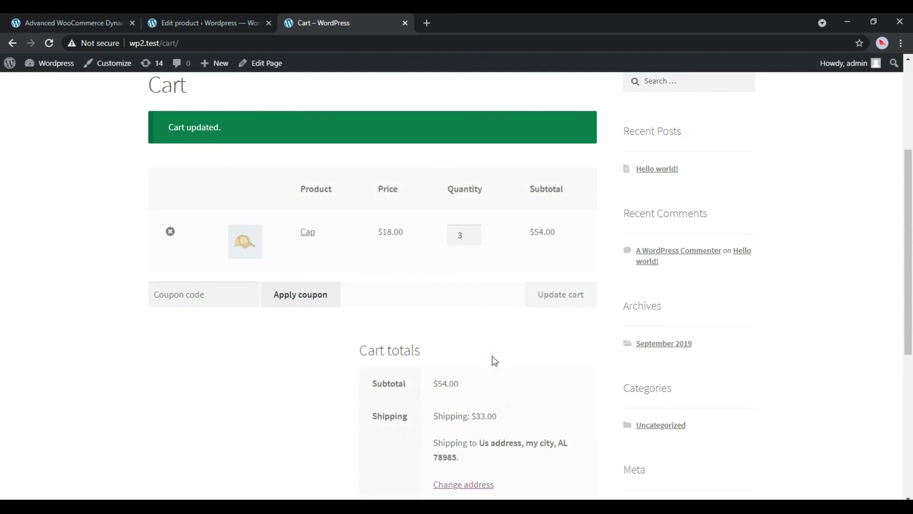